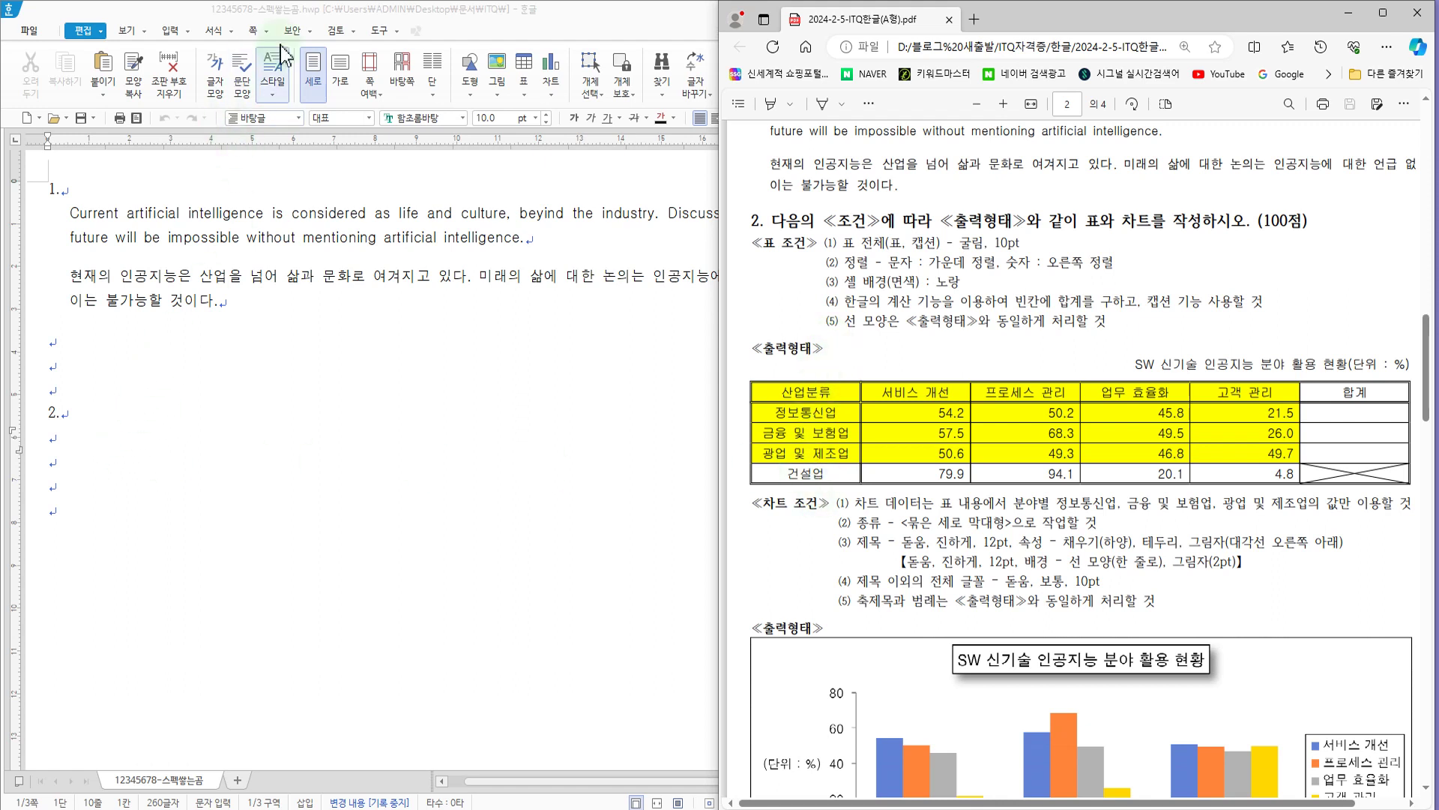
# Step: Insert a table with 5 rows and 6 columns below item 2, treated as a character
pyautogui.click(294, 19)
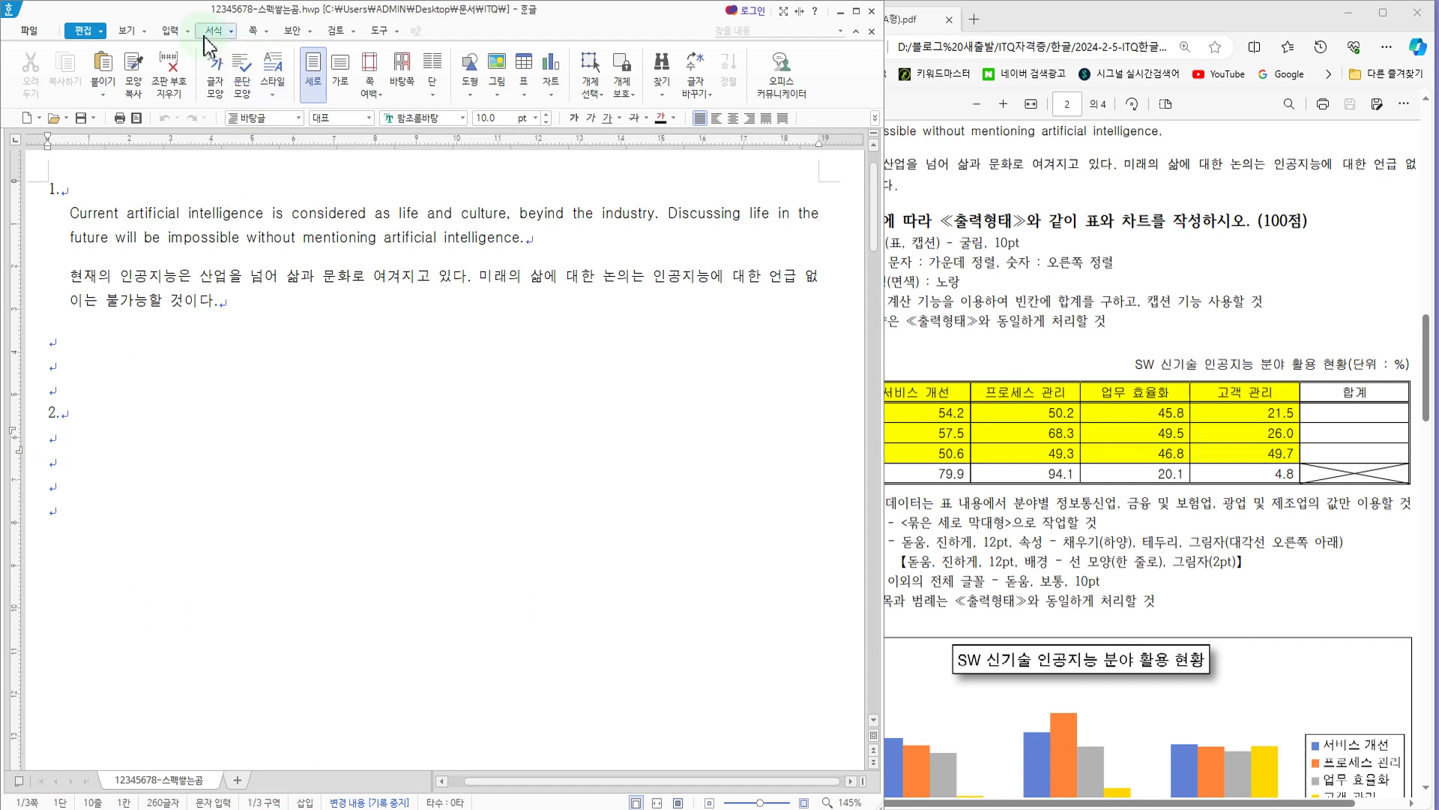
pyautogui.click(172, 31)
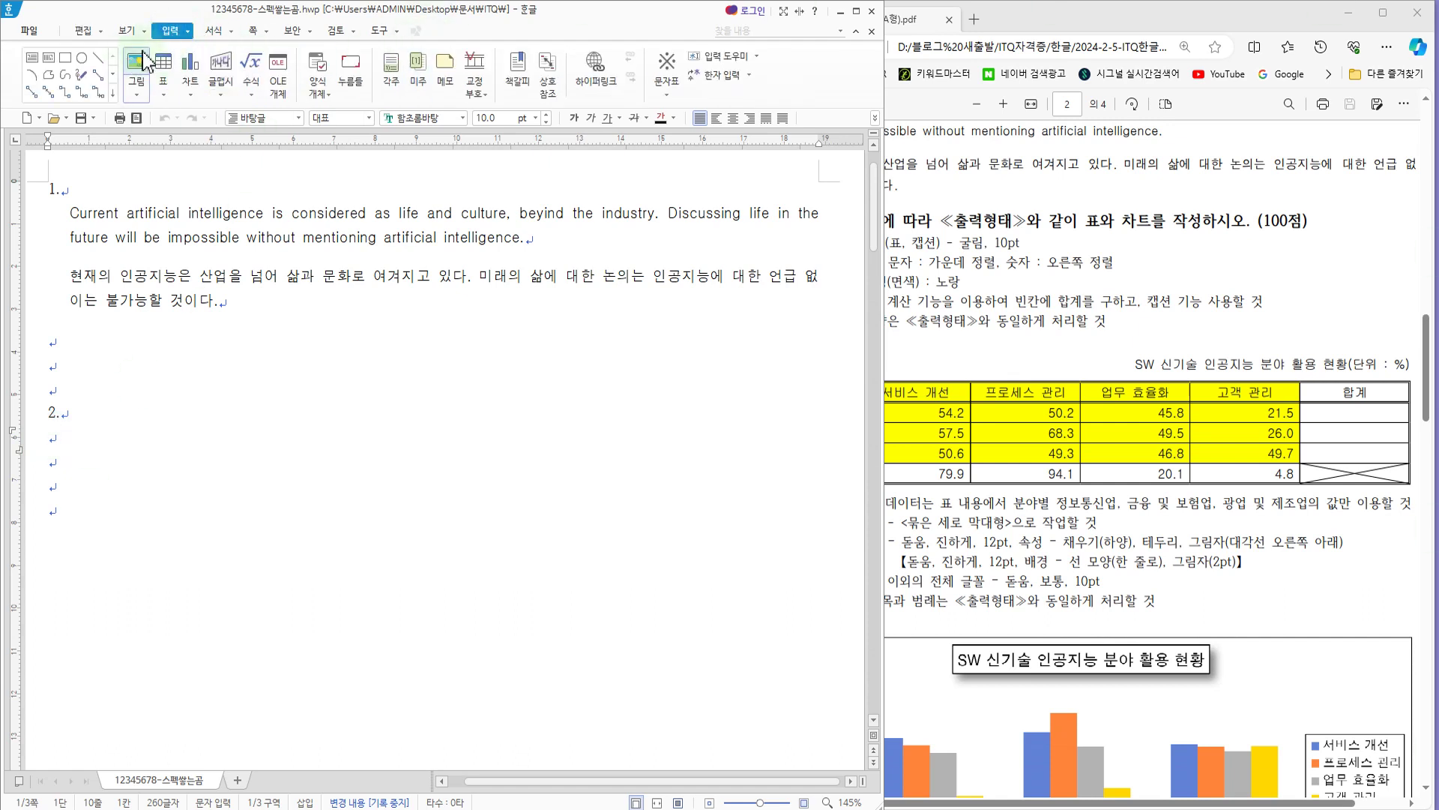
pyautogui.click(164, 64)
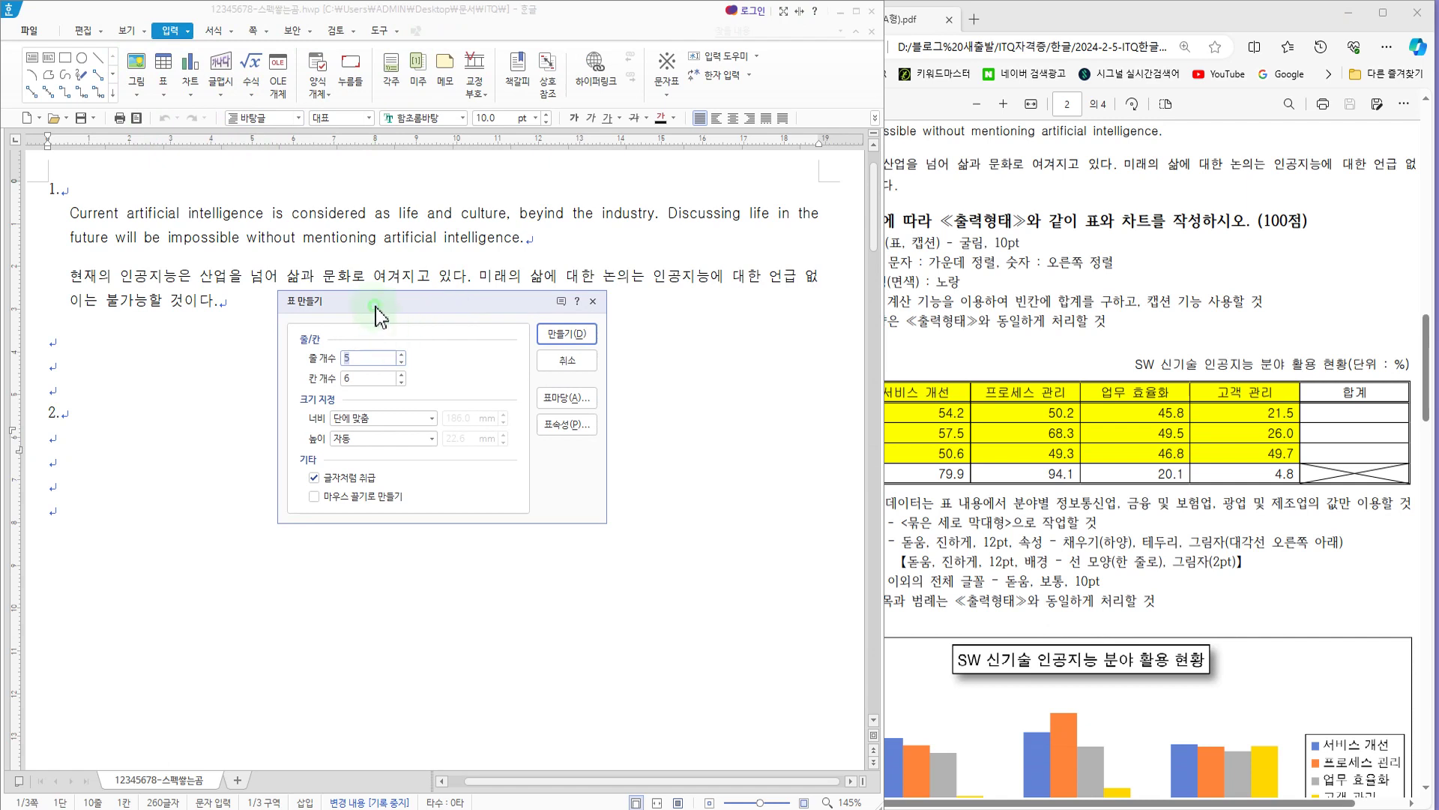
pyautogui.moveTo(374, 306); pyautogui.dragTo(435, 279)
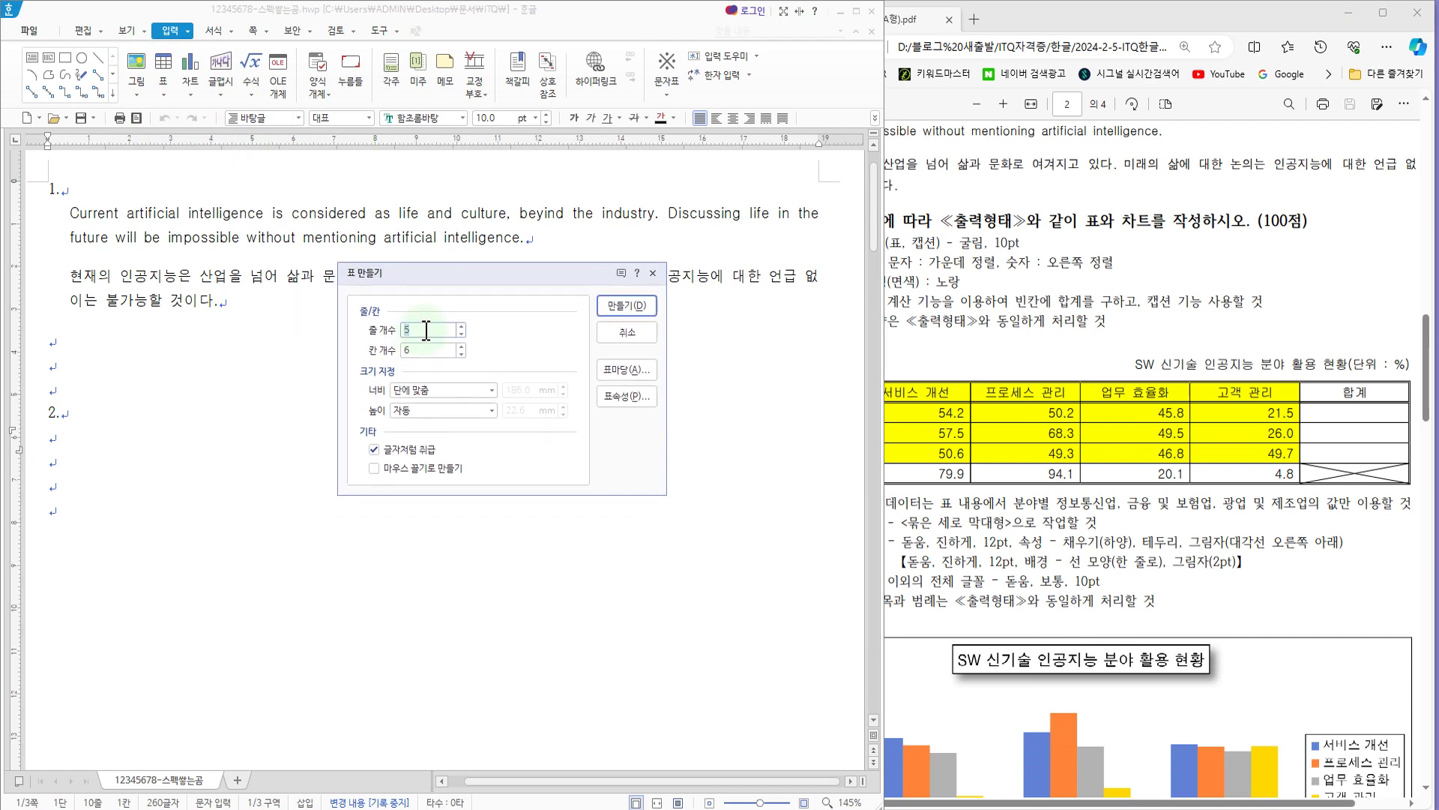
pyautogui.press('Tab')
pyautogui.click(625, 307)
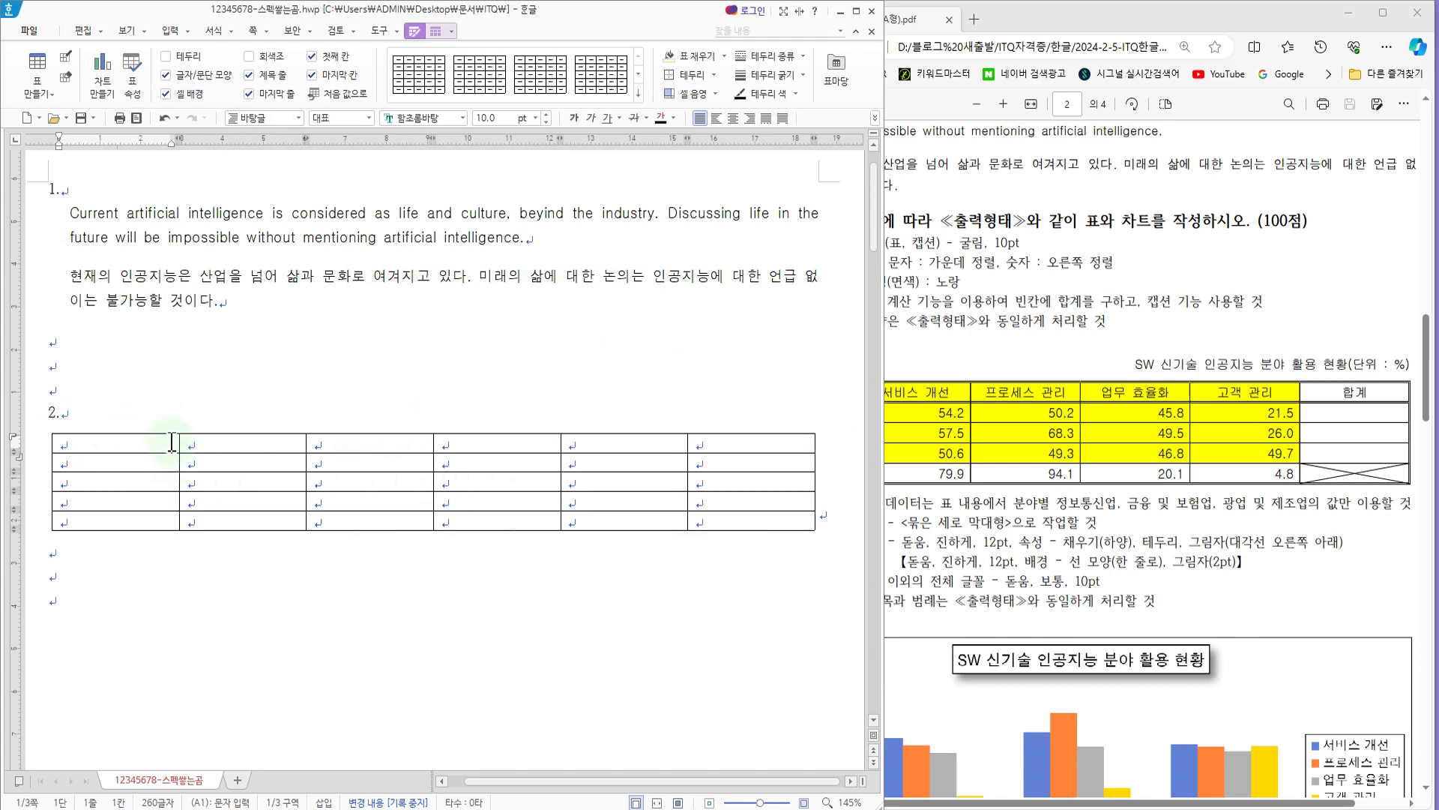
# Step: Fill the table's header row with 산업분류, 서비스 개선, 프로세스 관리, 업무효율화, 고객 관리 and 합계
pyautogui.press('Hangul')
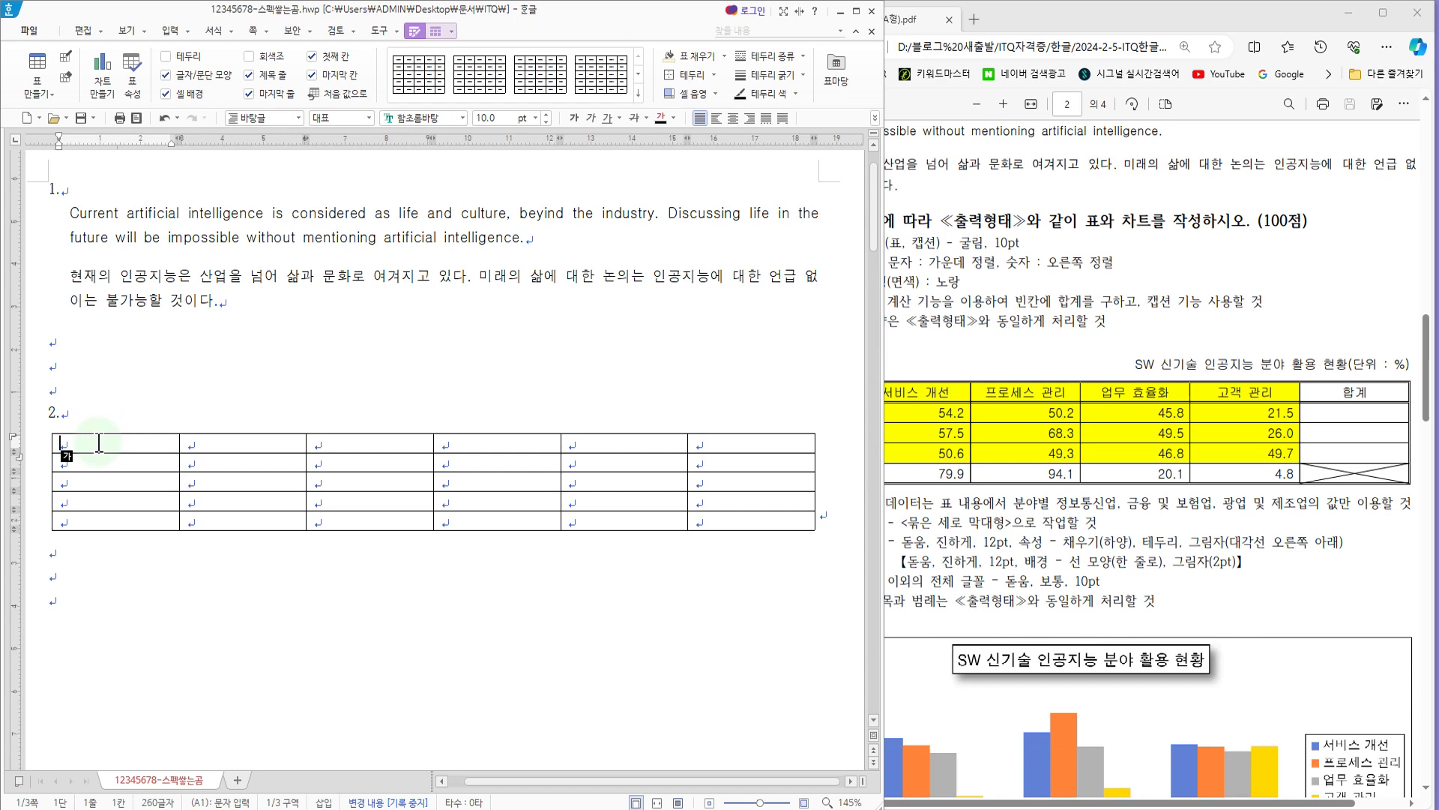
pyautogui.write('산업분ㄹ')
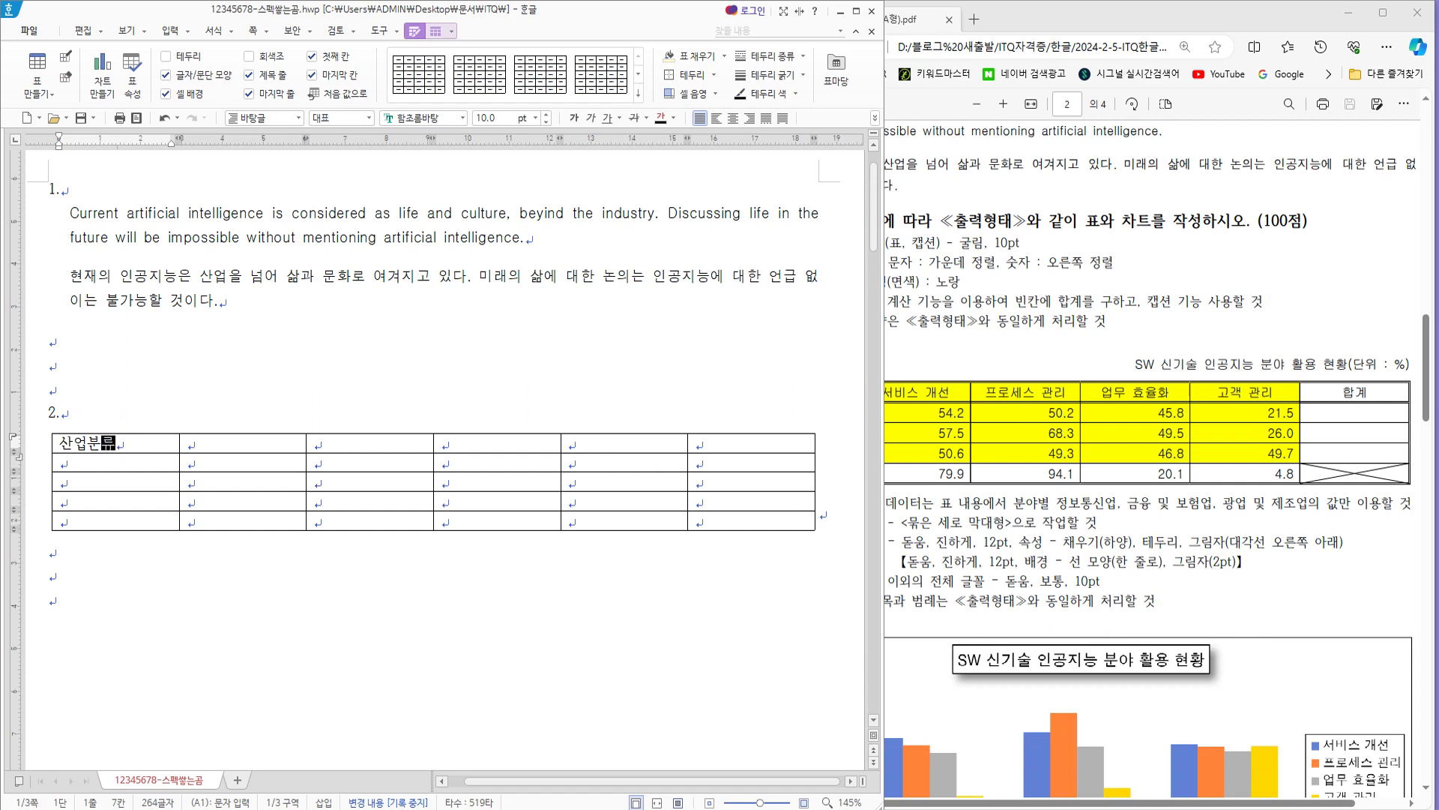
pyautogui.press('Tab')
pyautogui.press('Tab')
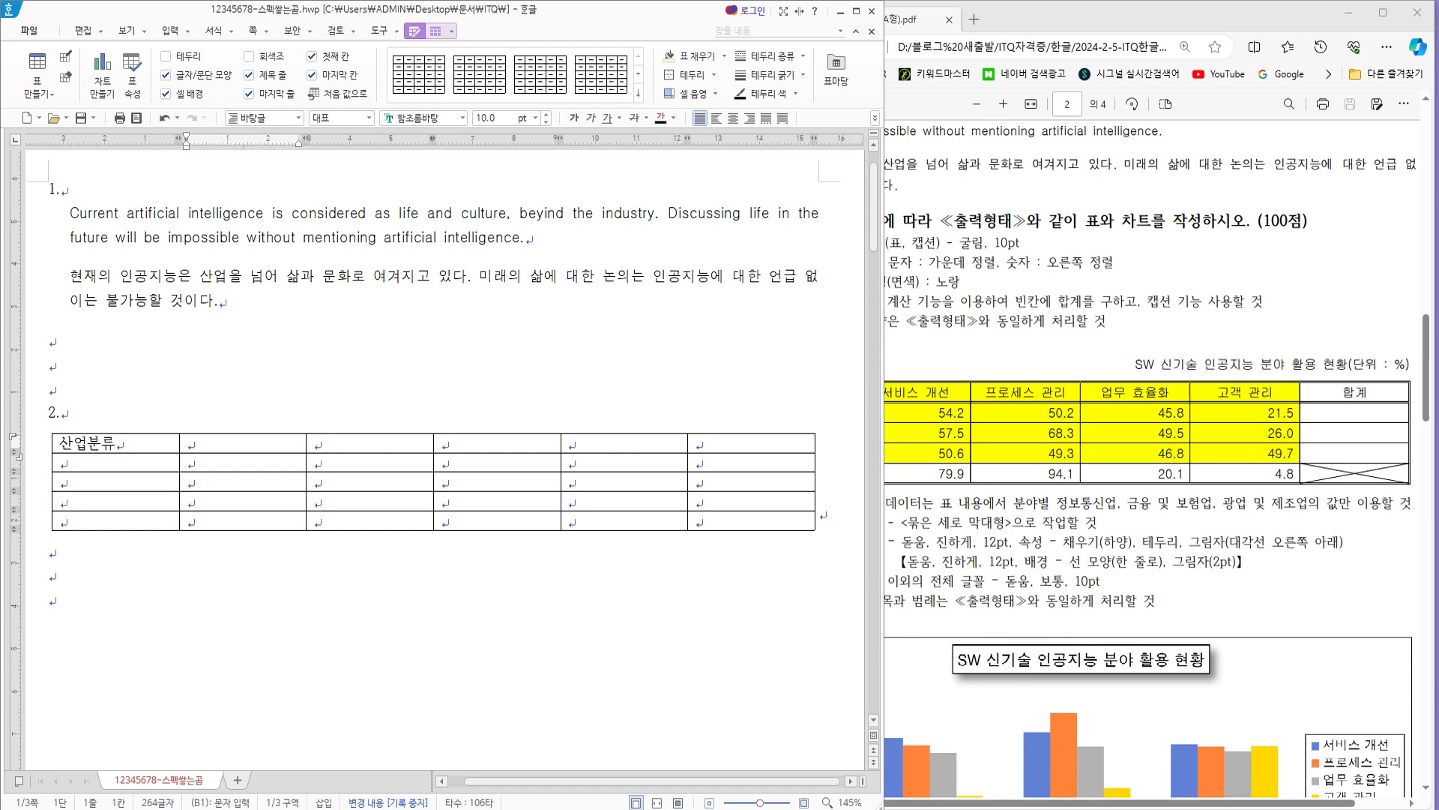
pyautogui.press('Down')
pyautogui.press('Up')
pyautogui.write('서비스 개선')
pyautogui.press('Tab')
pyautogui.write('프로세스 관리')
pyautogui.press('Tab')
pyautogui.write('업무효율화')
pyautogui.press('Tab')
pyautogui.write('고객 관리')
pyautogui.press('Tab')
pyautogui.write('합계')
pyautogui.press('Tab')
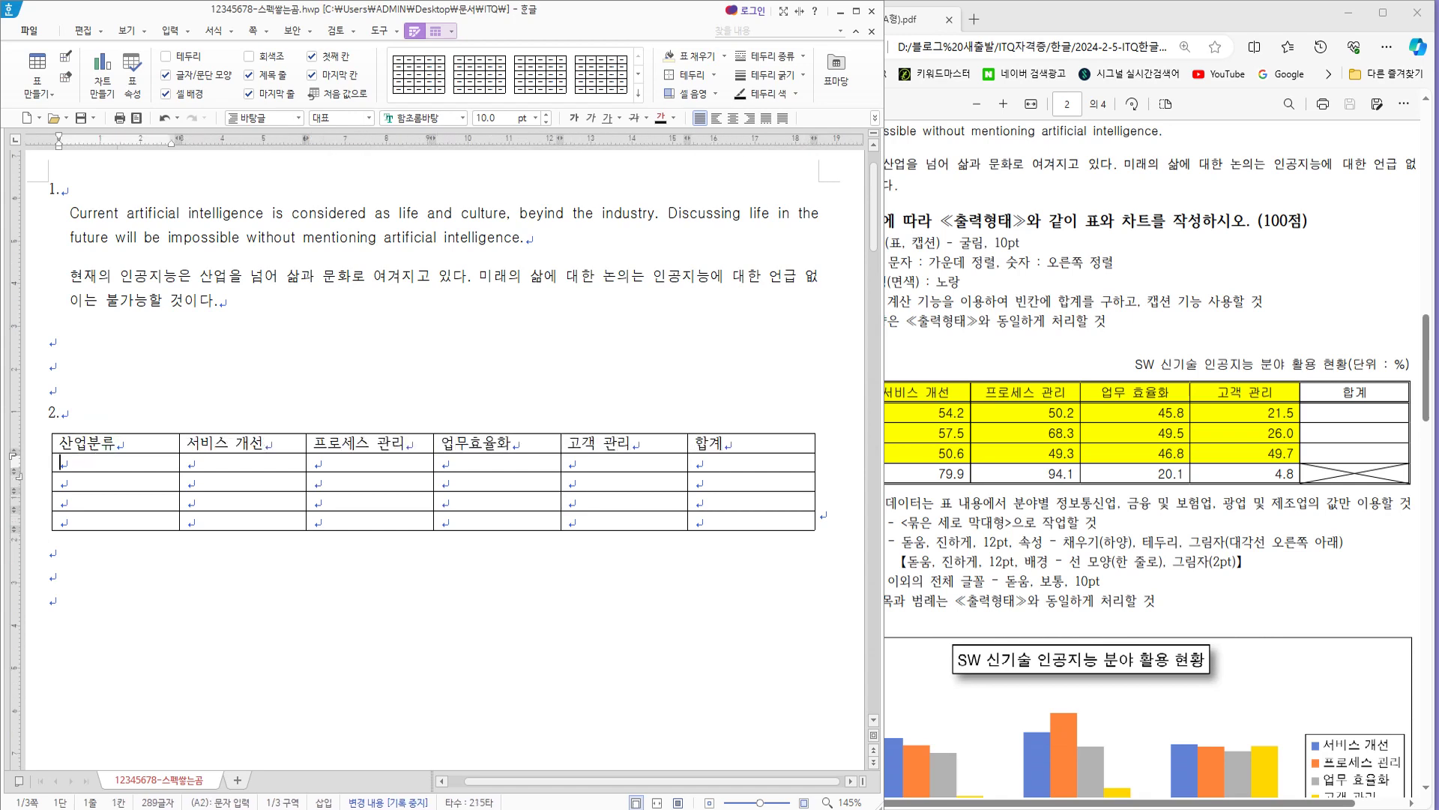
# Step: Enter the row labels 정보통신업, 금융 및 보험업, 광업 및 제조업 and 건설업 in the 산업분류 column
pyautogui.write('정보통신업')
pyautogui.press('Down')
pyautogui.write('금융 및 보허ㅁ업')
pyautogui.press('Down')
pyautogui.write('광업 및 제조업')
pyautogui.press('Down')
pyautogui.write('건설업')
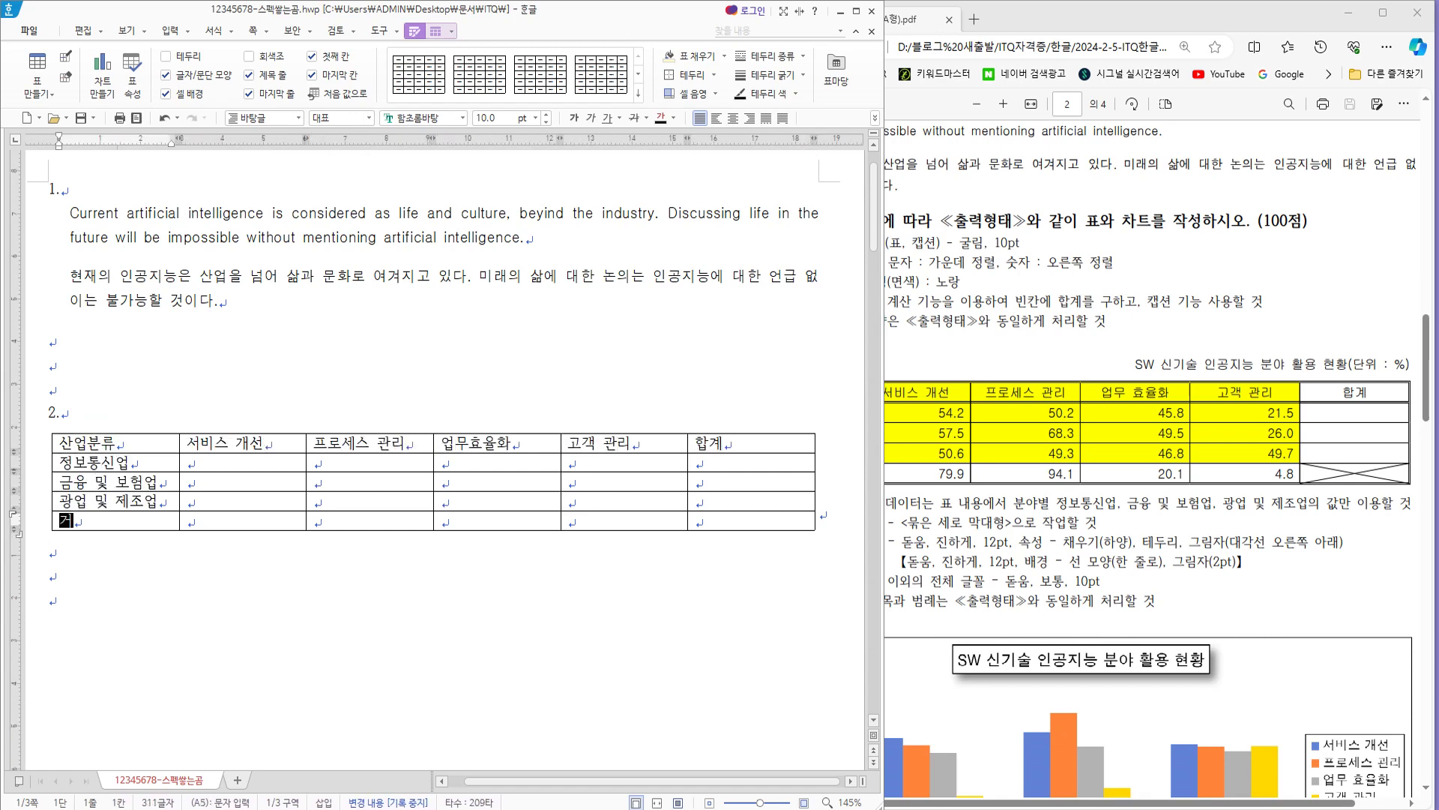
# Step: Fill the 서비스 개선 column with 54.2, 57.5, 50.6 and 79.9
pyautogui.click(231, 465)
pyautogui.write('54.2')
pyautogui.press('Down')
pyautogui.write('57.5')
pyautogui.press('Down')
pyautogui.write('50.6')
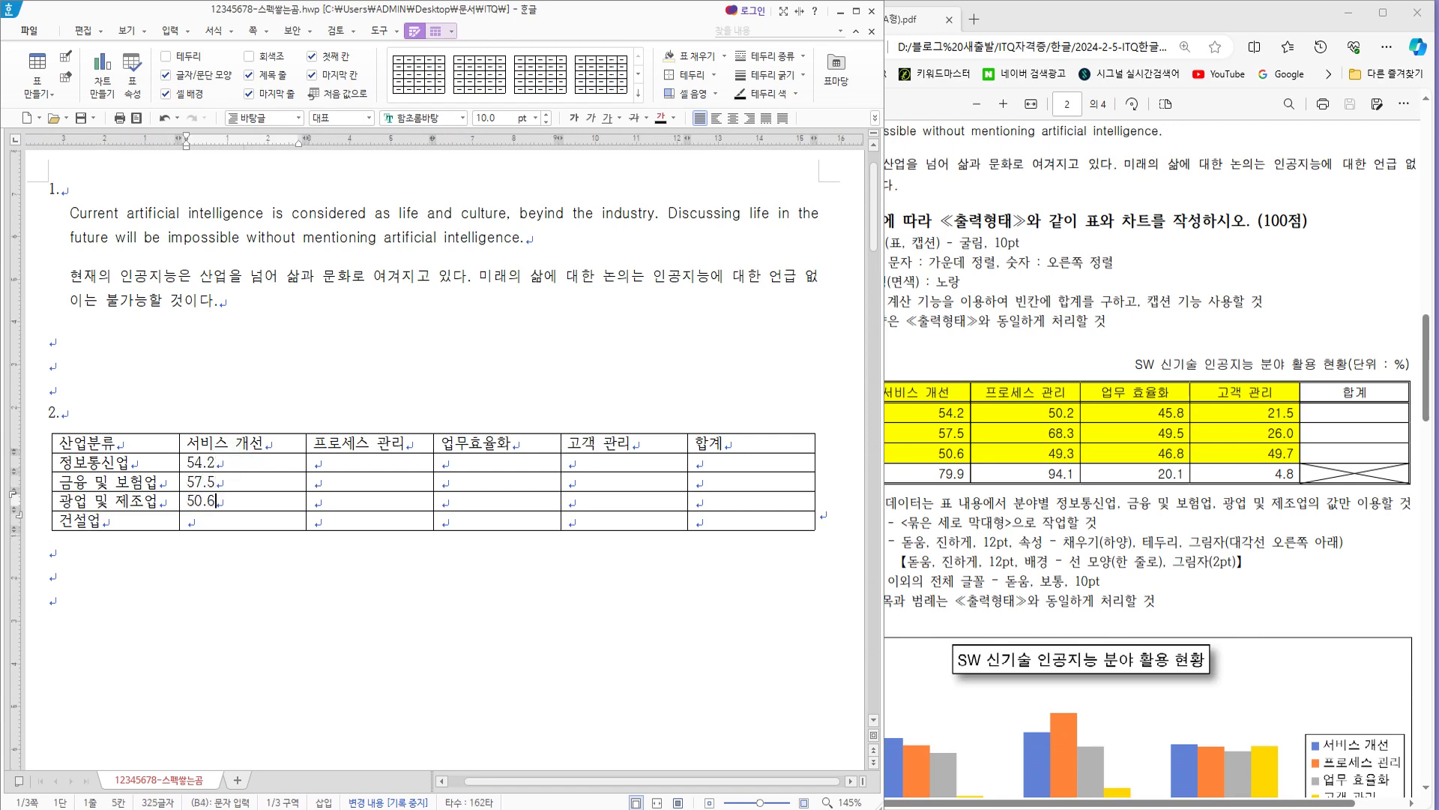
pyautogui.press('Down')
pyautogui.write('79.9')
# Step: Fill the 프로세스 관리 column with 50.2, 68.3, 49.3 and 94.1
pyautogui.click(348, 461)
pyautogui.write('50.28.3')
pyautogui.press('Down')
pyautogui.write('49.3')
# Step: Fill the 업무효율화 column with 45.8, 49.5, 46.8 and 20.1
pyautogui.press('Down')
pyautogui.write('94.1')
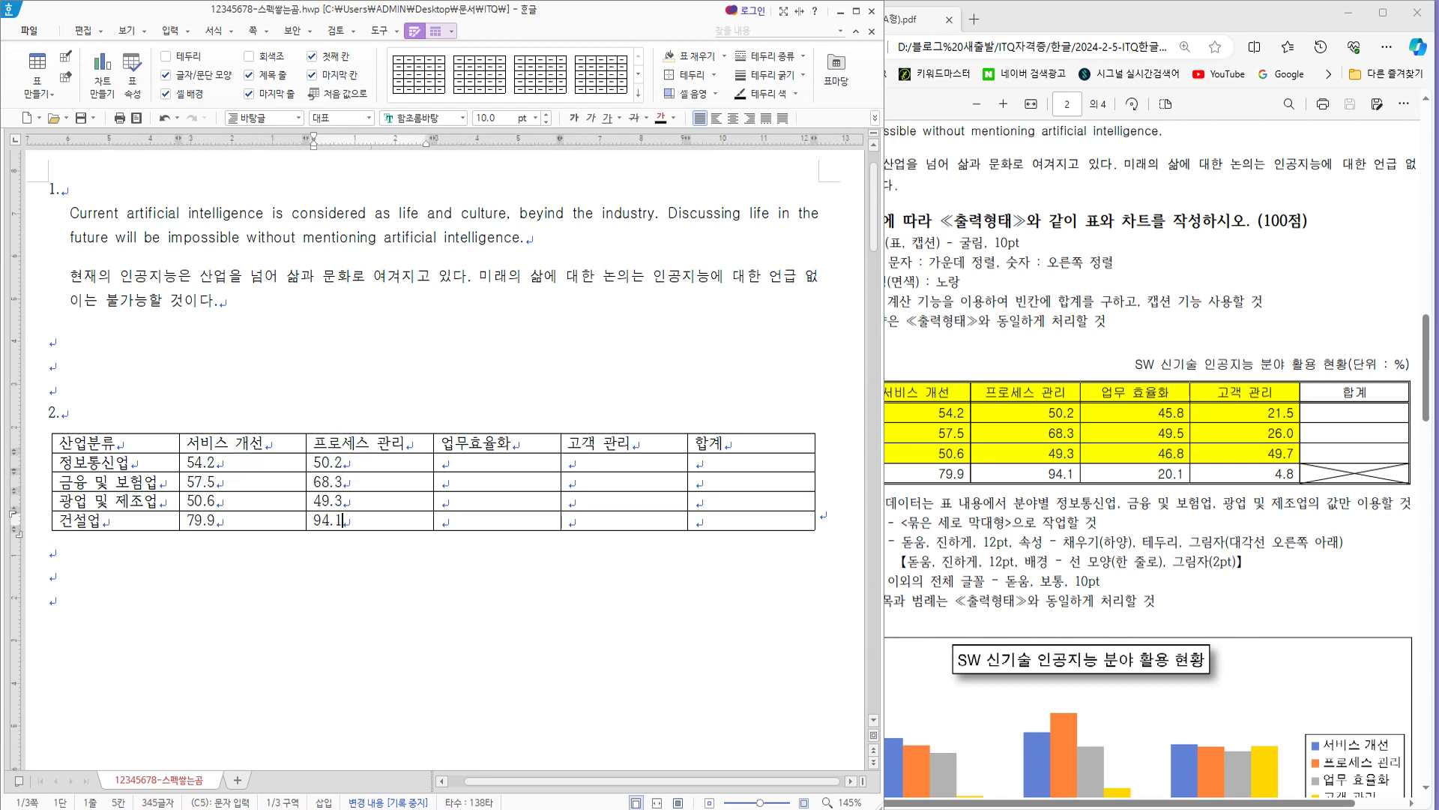
pyautogui.write('45.8')
pyautogui.press('Down')
pyautogui.write('49.5')
pyautogui.press('Down')
pyautogui.write('46.8')
# Step: Fill the 고객 관리 column with 21.5, 26.0, 49.7 and 4.8
pyautogui.press('Down')
pyautogui.write('20.1')
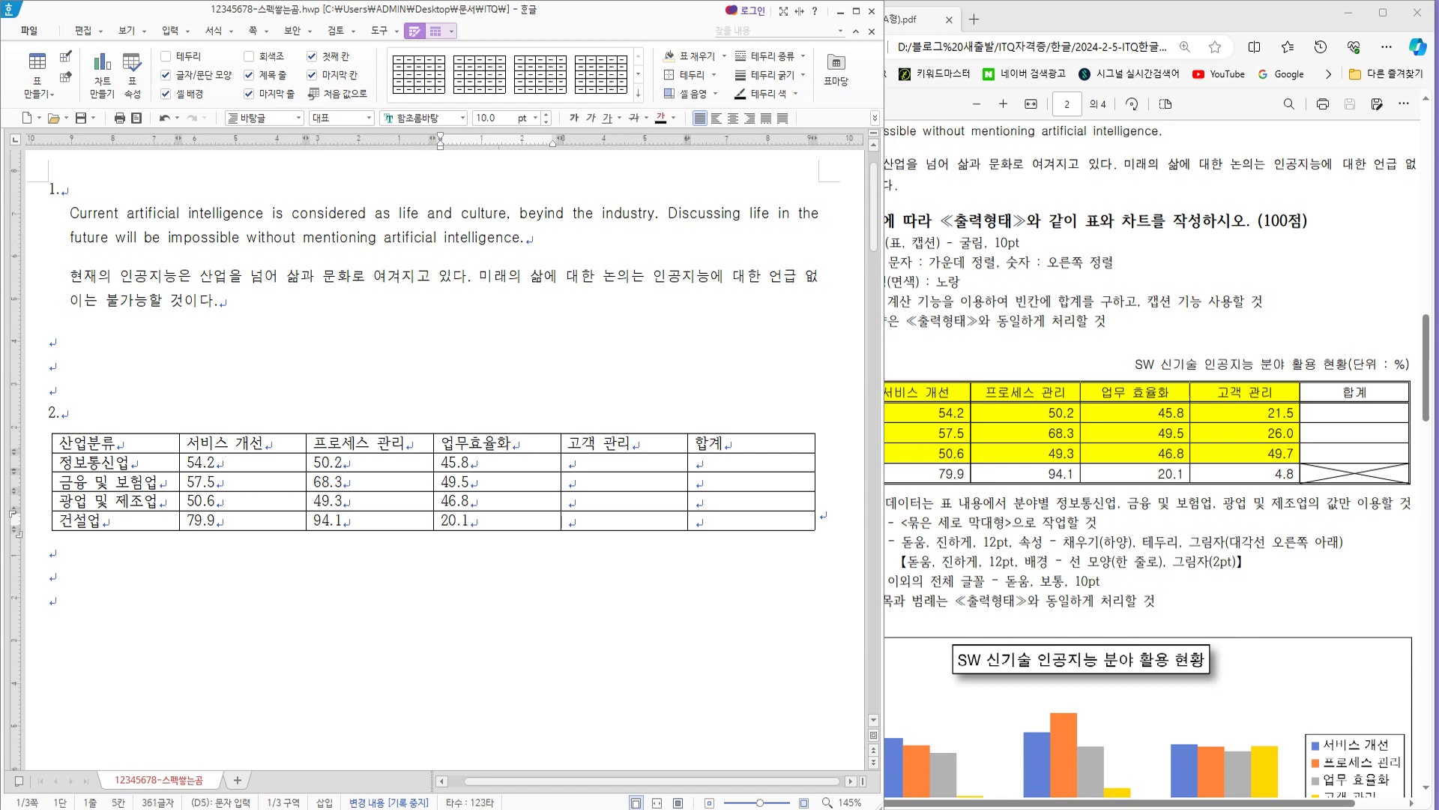
pyautogui.click(598, 461)
pyautogui.write('21.5')
pyautogui.press('Down')
pyautogui.write('26.0.7')
pyautogui.press('Down')
pyautogui.write('4.8')
pyautogui.click(708, 518)
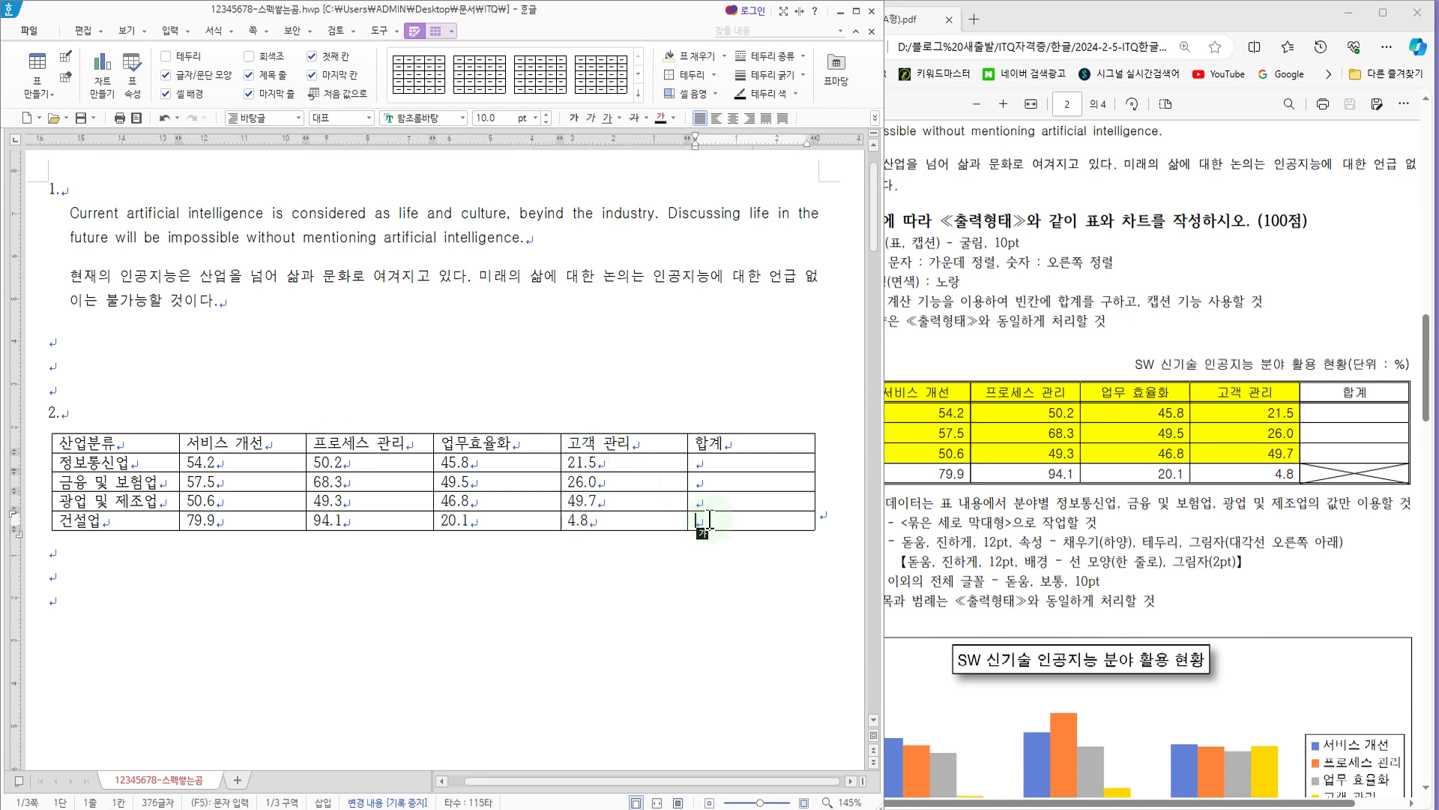
# Step: Switch to the exam PDF and examine the table conditions, the caption and the line styles of the sample table
pyautogui.click(990, 362)
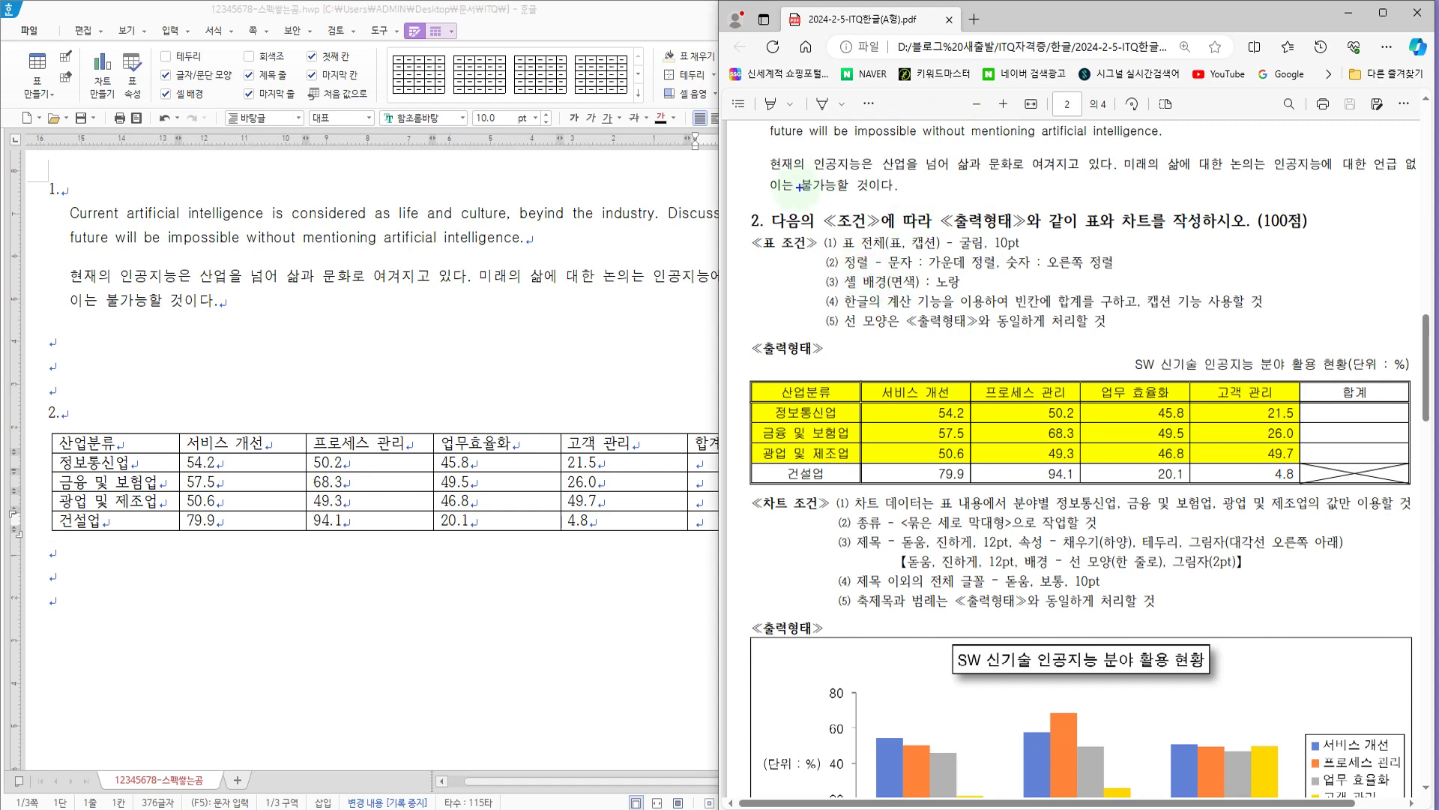
pyautogui.moveTo(816, 224)
pyautogui.mouseDown()
pyautogui.moveTo(828, 283)
pyautogui.moveTo(994, 338)
pyautogui.moveTo(1299, 343)
pyautogui.mouseUp()
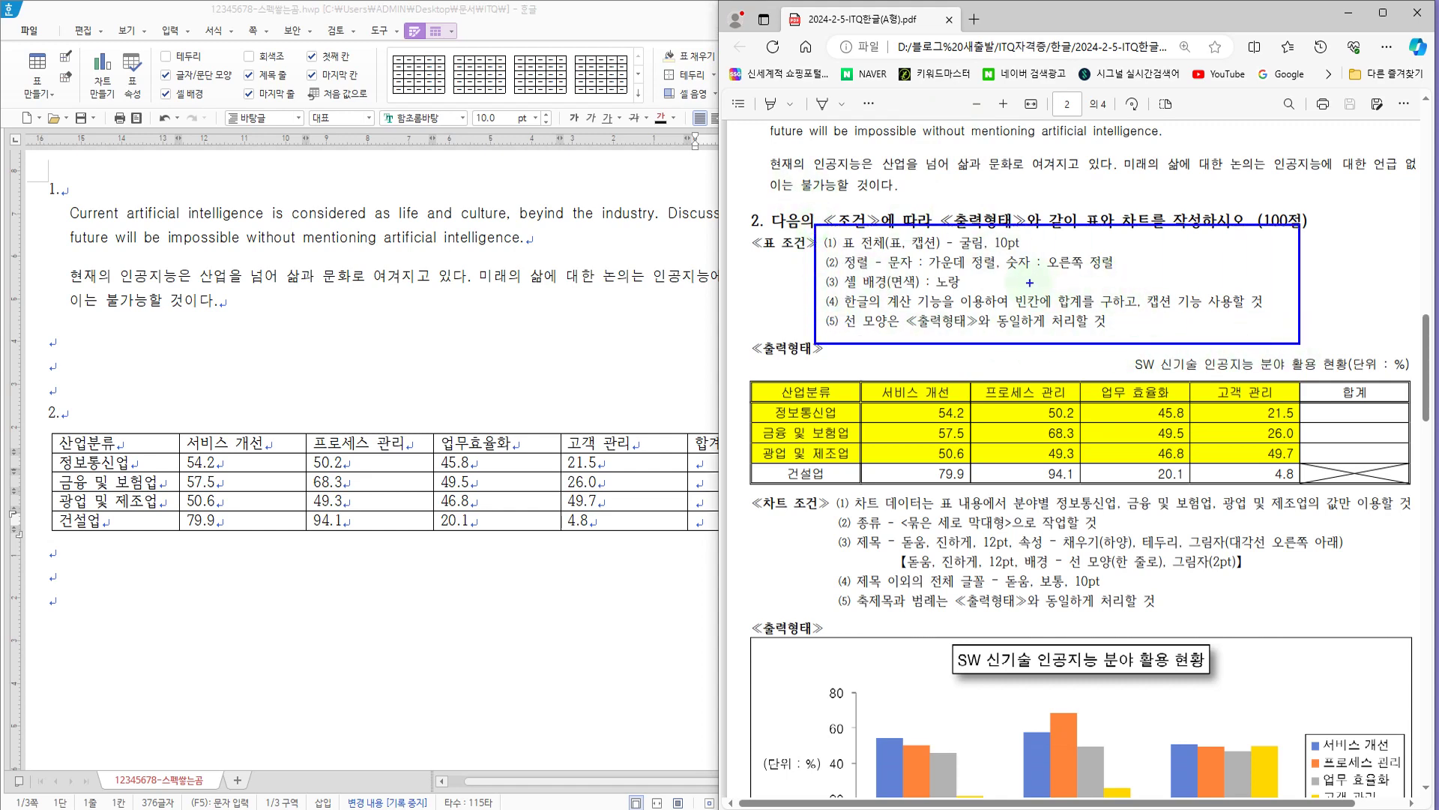
pyautogui.moveTo(1326, 353)
pyautogui.mouseDown()
pyautogui.moveTo(1344, 332)
pyautogui.moveTo(1347, 272)
pyautogui.mouseUp()
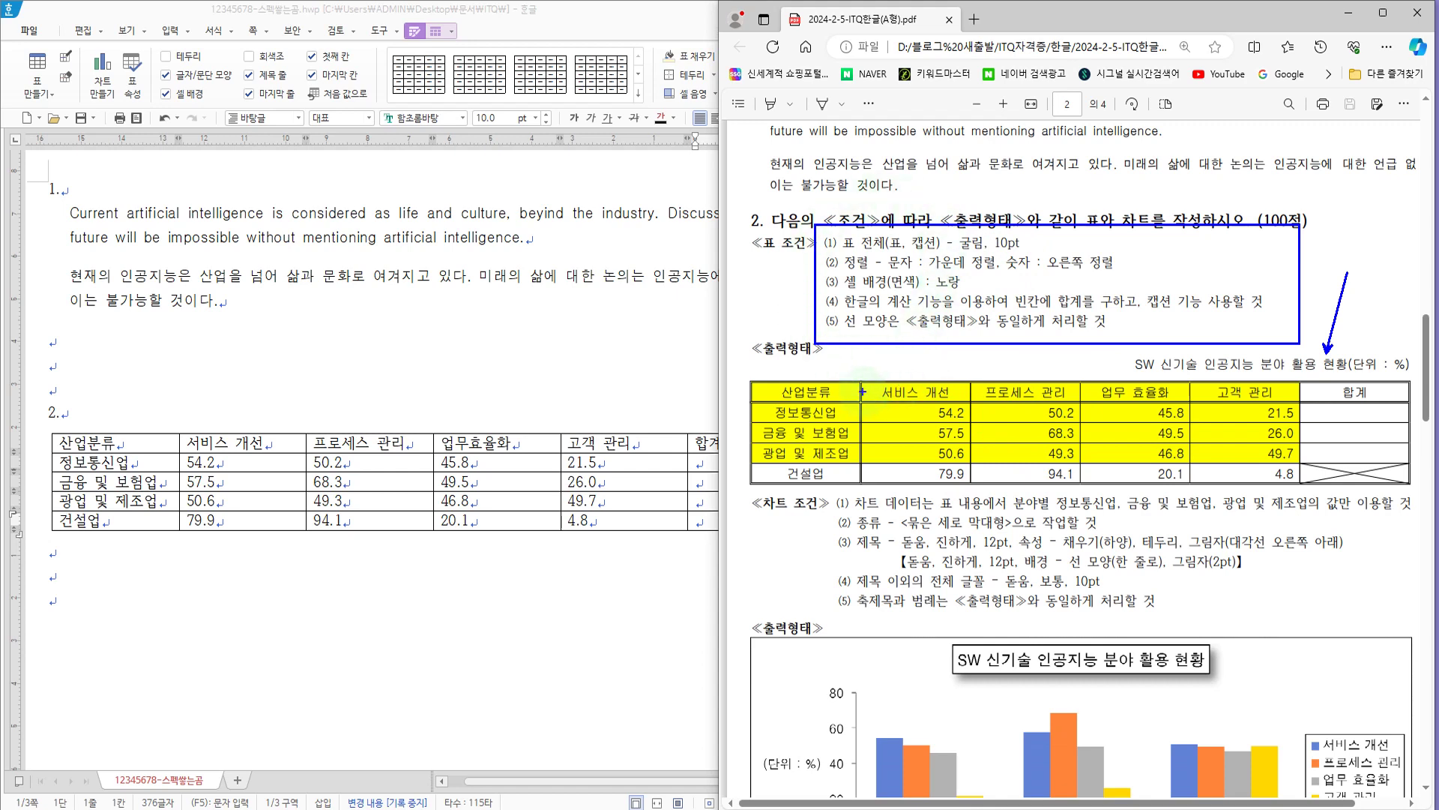
pyautogui.moveTo(861, 366); pyautogui.dragTo(879, 409)
pyautogui.press('Escape')
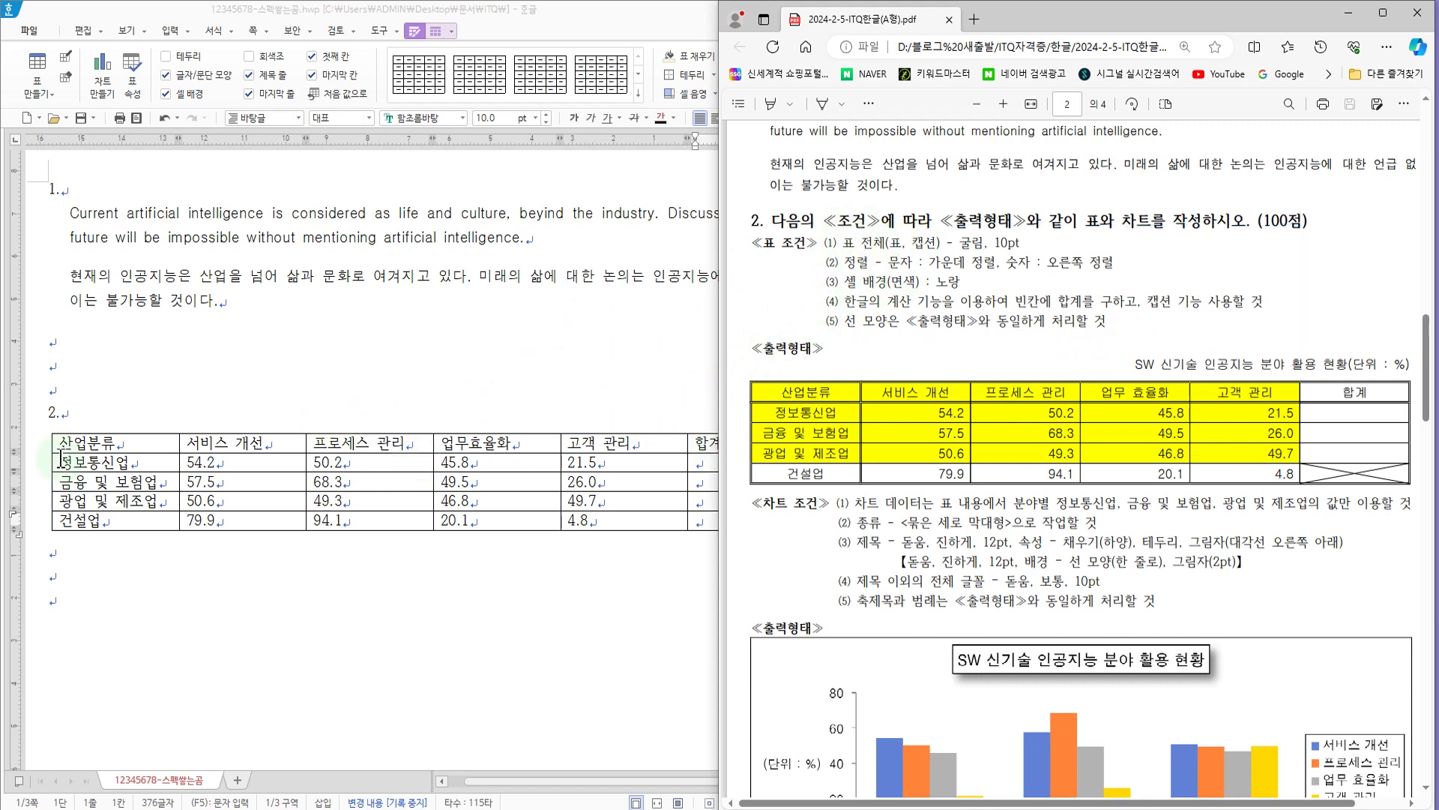
# Step: Set the text of all table cells to the 굴림 font at 10 pt
pyautogui.click(113, 440)
pyautogui.moveTo(114, 440); pyautogui.dragTo(748, 515)
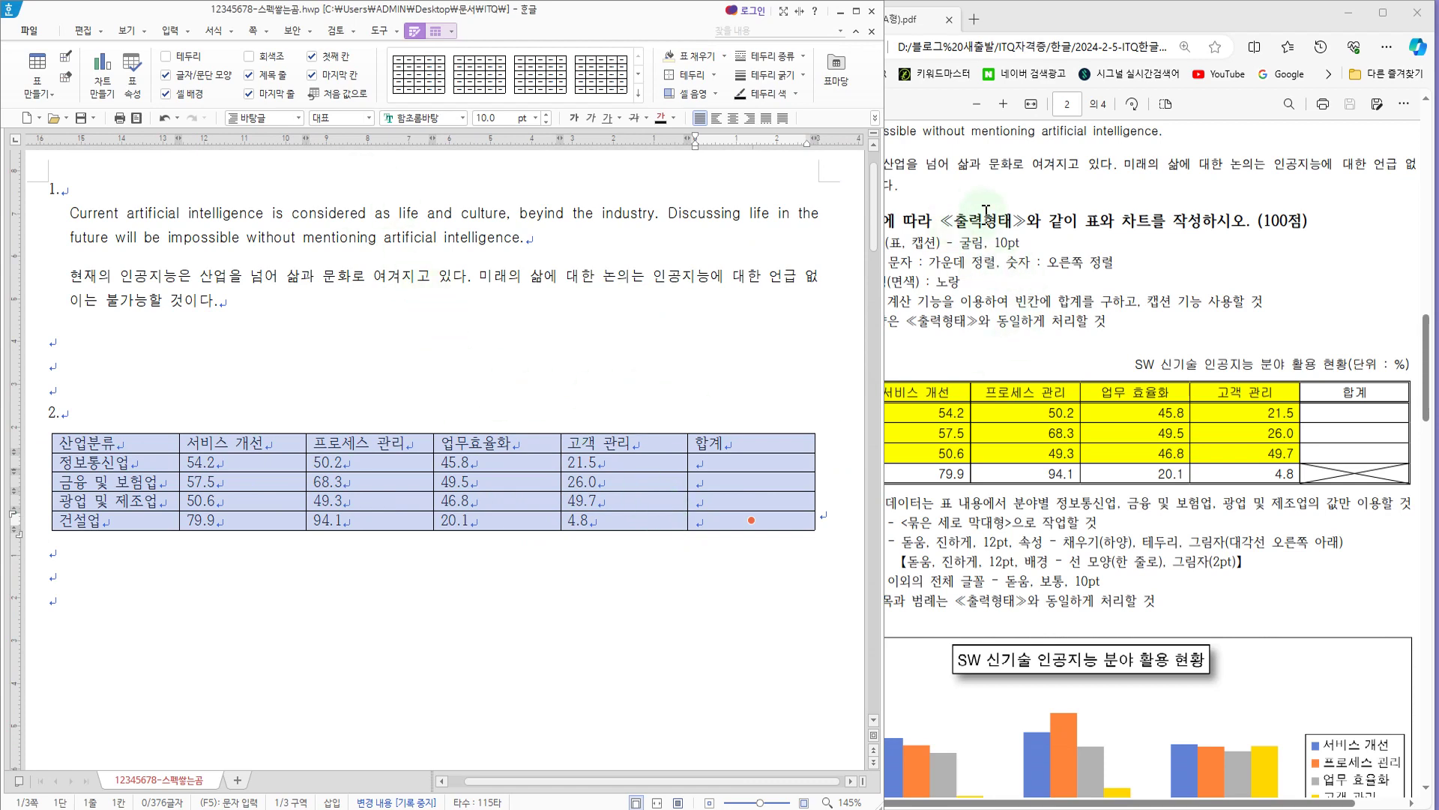
pyautogui.click(464, 118)
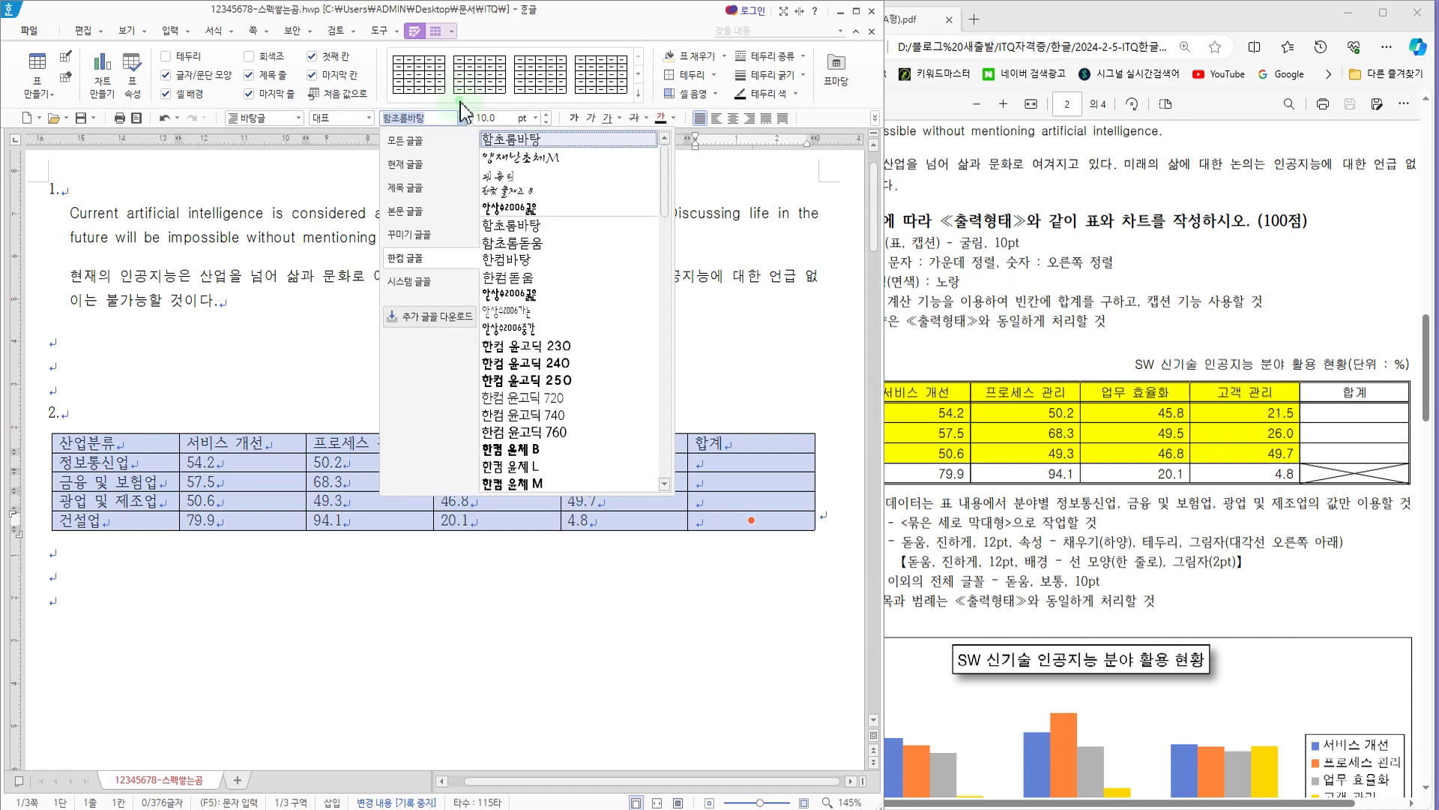
pyautogui.click(465, 119)
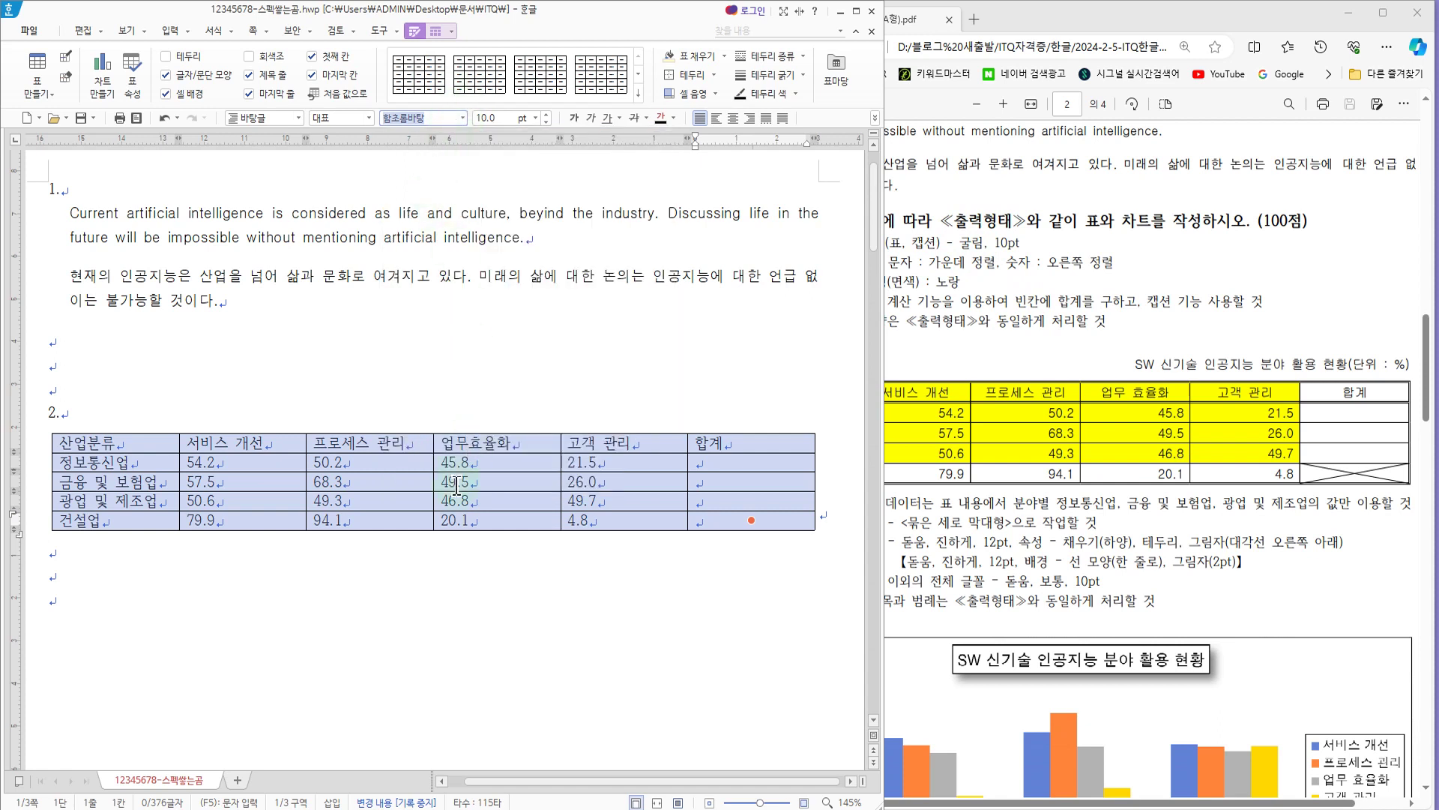
pyautogui.rightClick(502, 445)
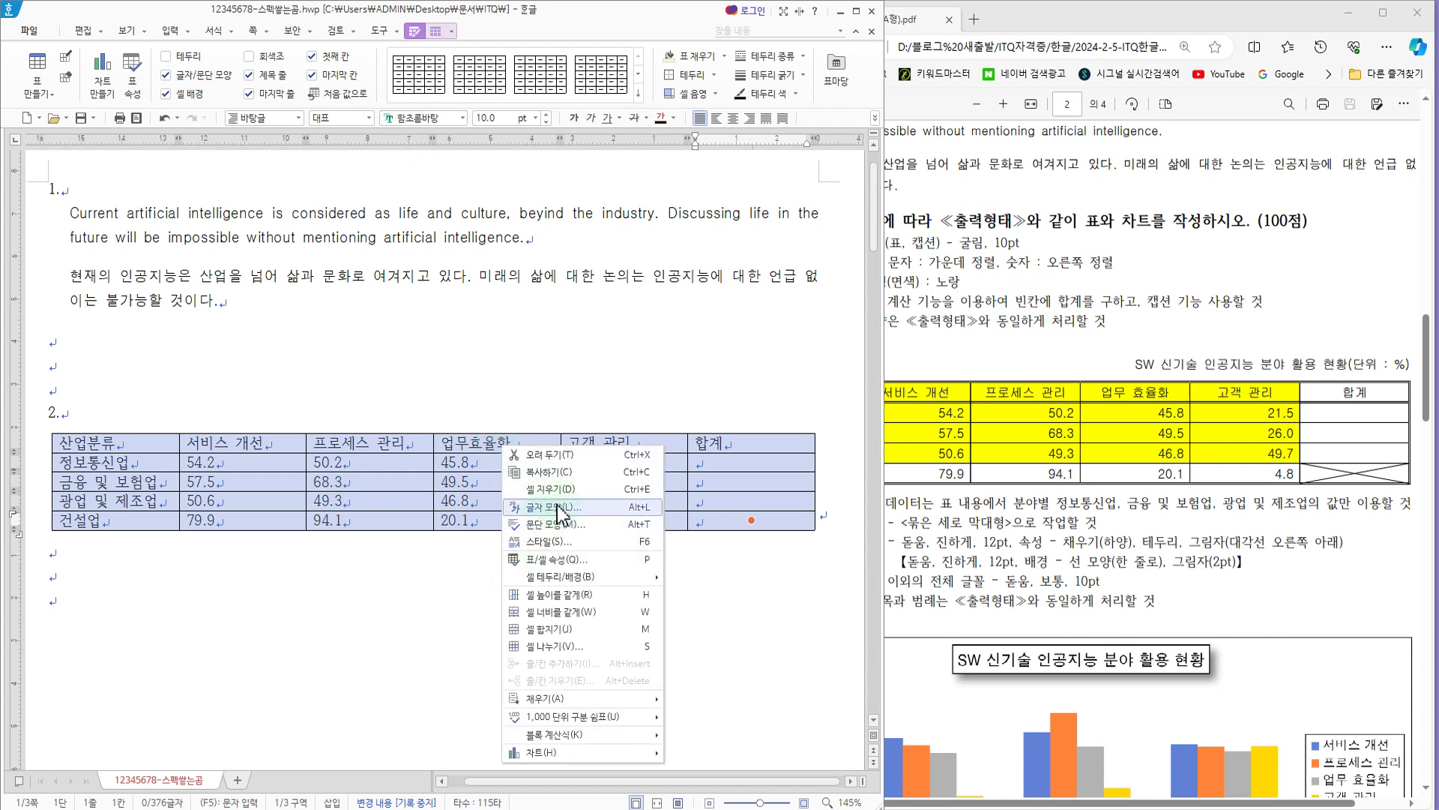
pyautogui.click(644, 511)
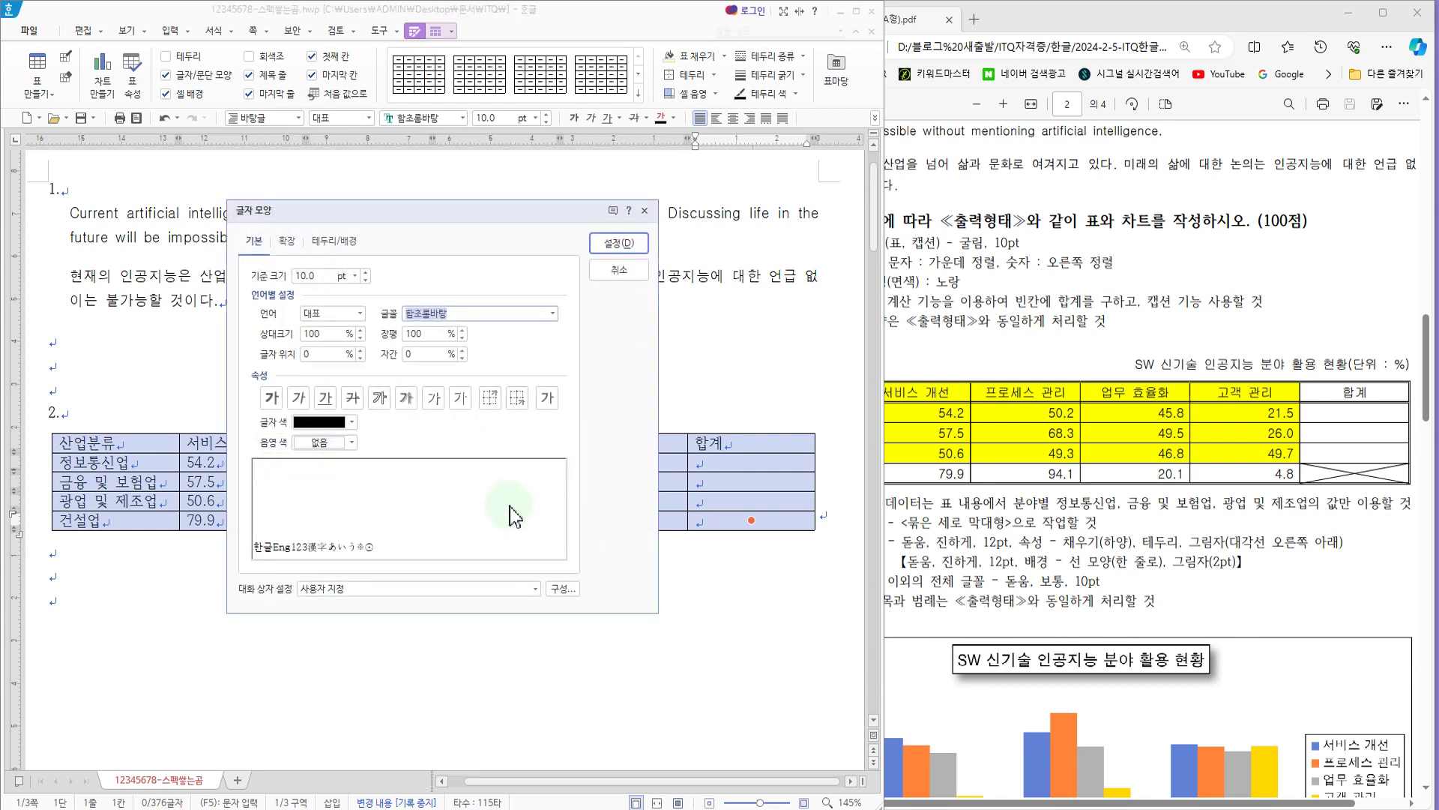
pyautogui.moveTo(299, 213); pyautogui.dragTo(450, 248)
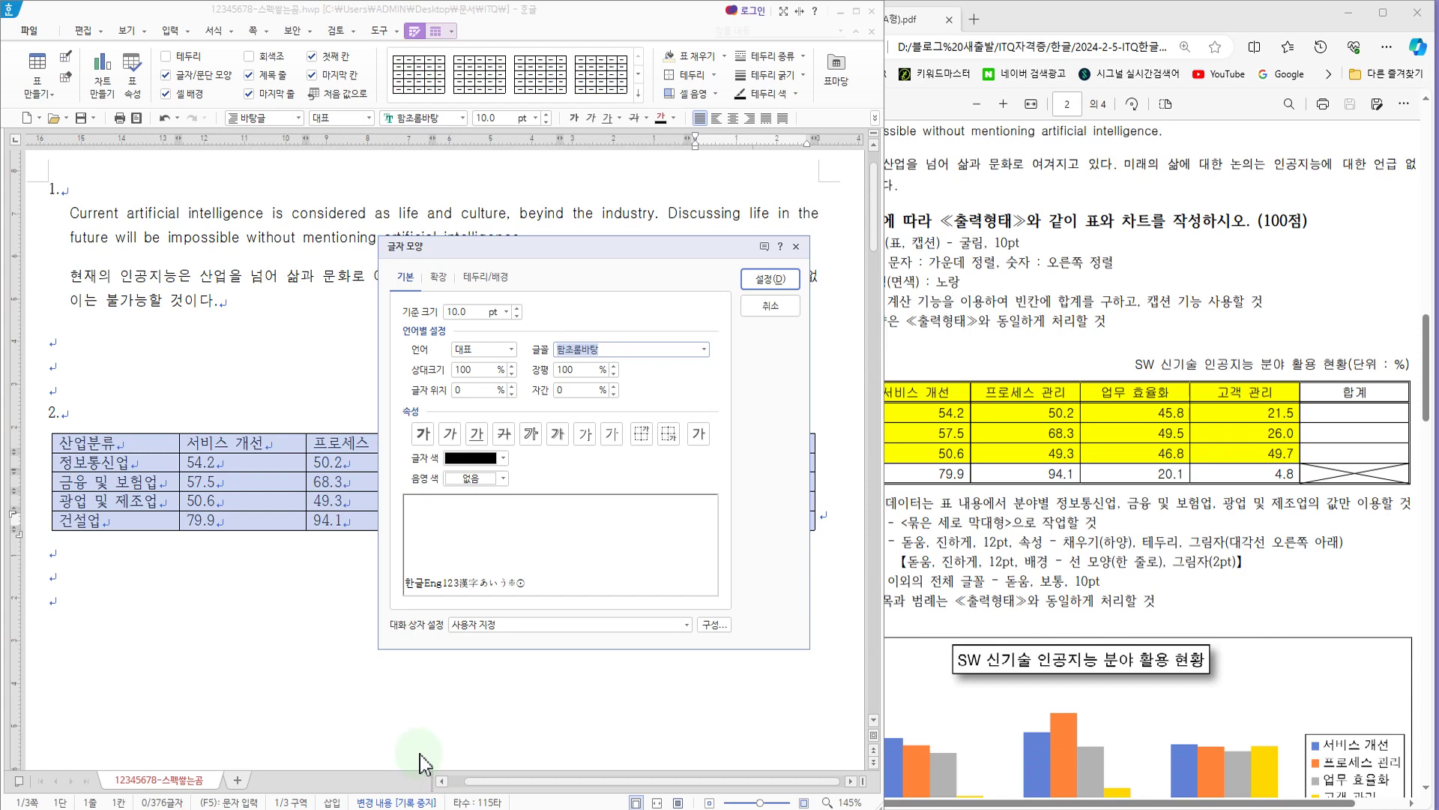
pyautogui.write('ㄱ')
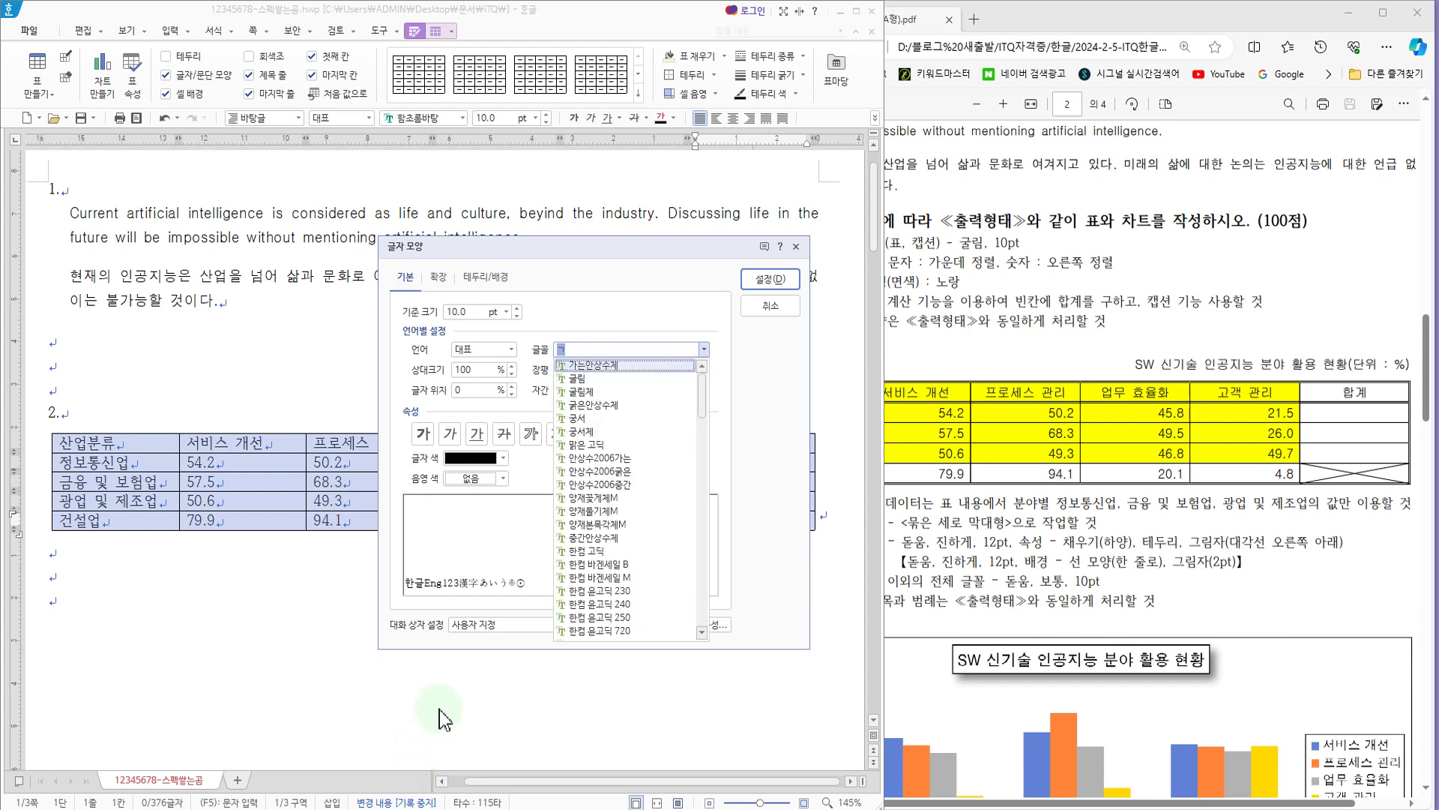
pyautogui.click(576, 379)
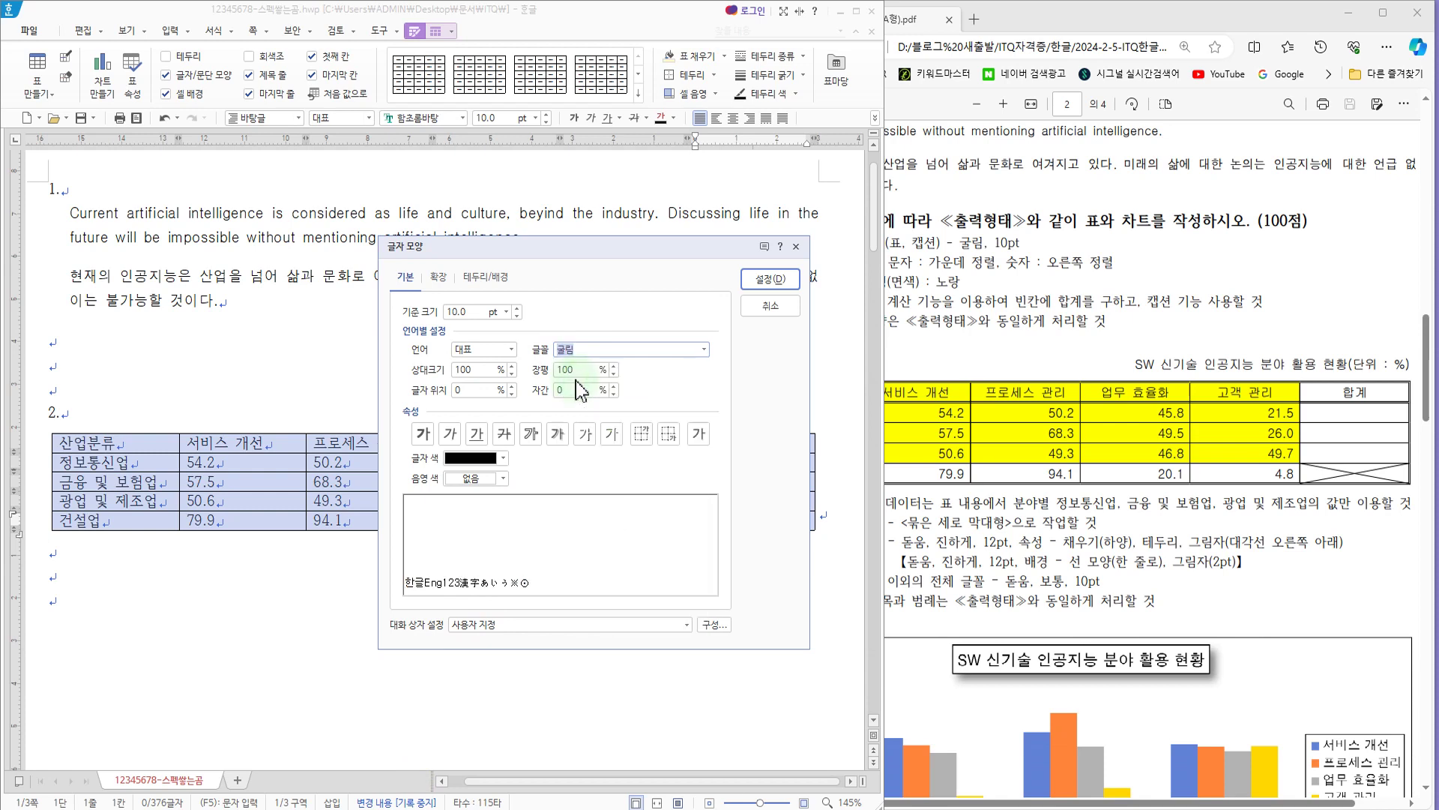
pyautogui.click(477, 313)
pyautogui.click(771, 278)
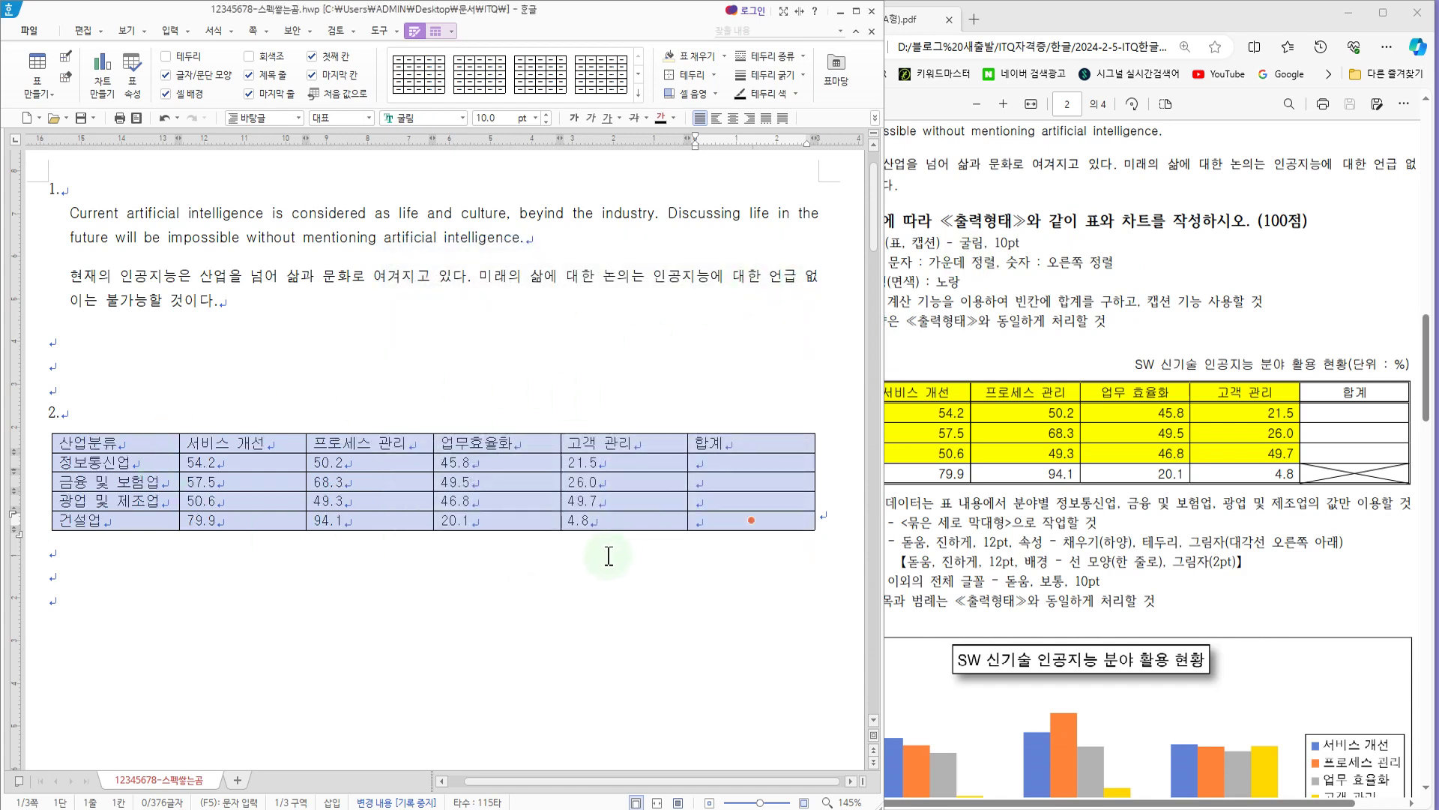
# Step: Check the caption condition in the exam PDF and add a caption above the table
pyautogui.click(914, 240)
pyautogui.moveTo(919, 240); pyautogui.dragTo(1013, 242)
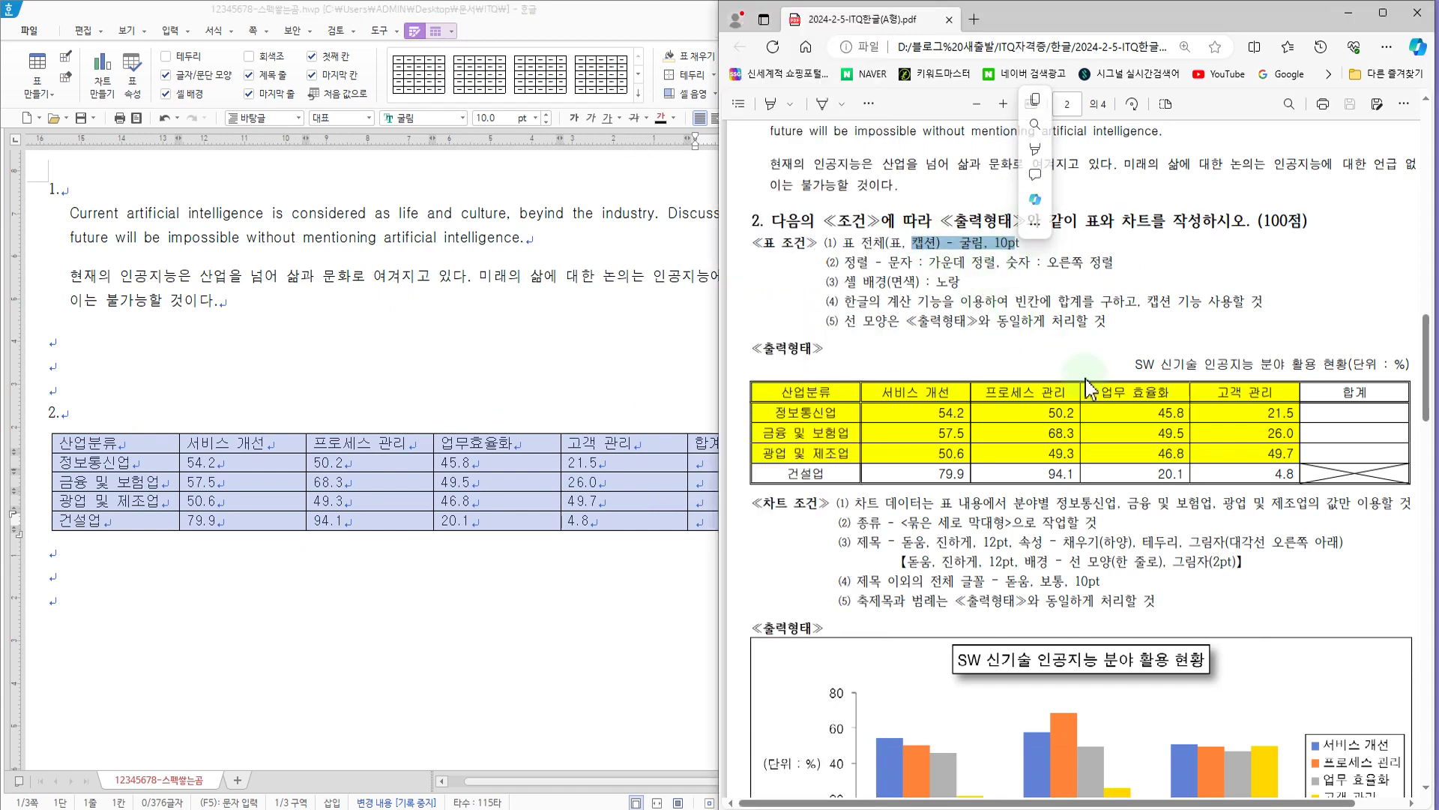
pyautogui.click(580, 388)
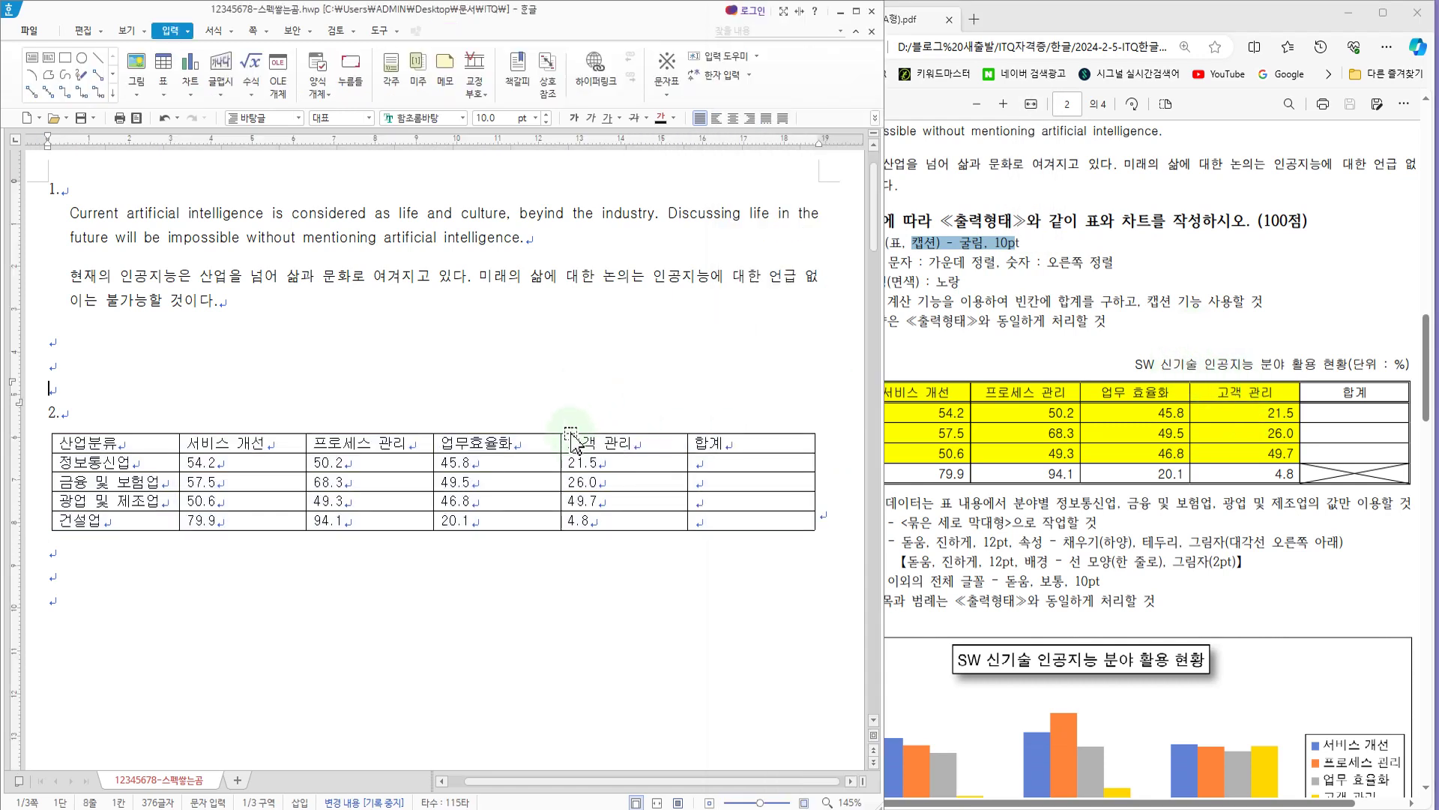
pyautogui.click(571, 434)
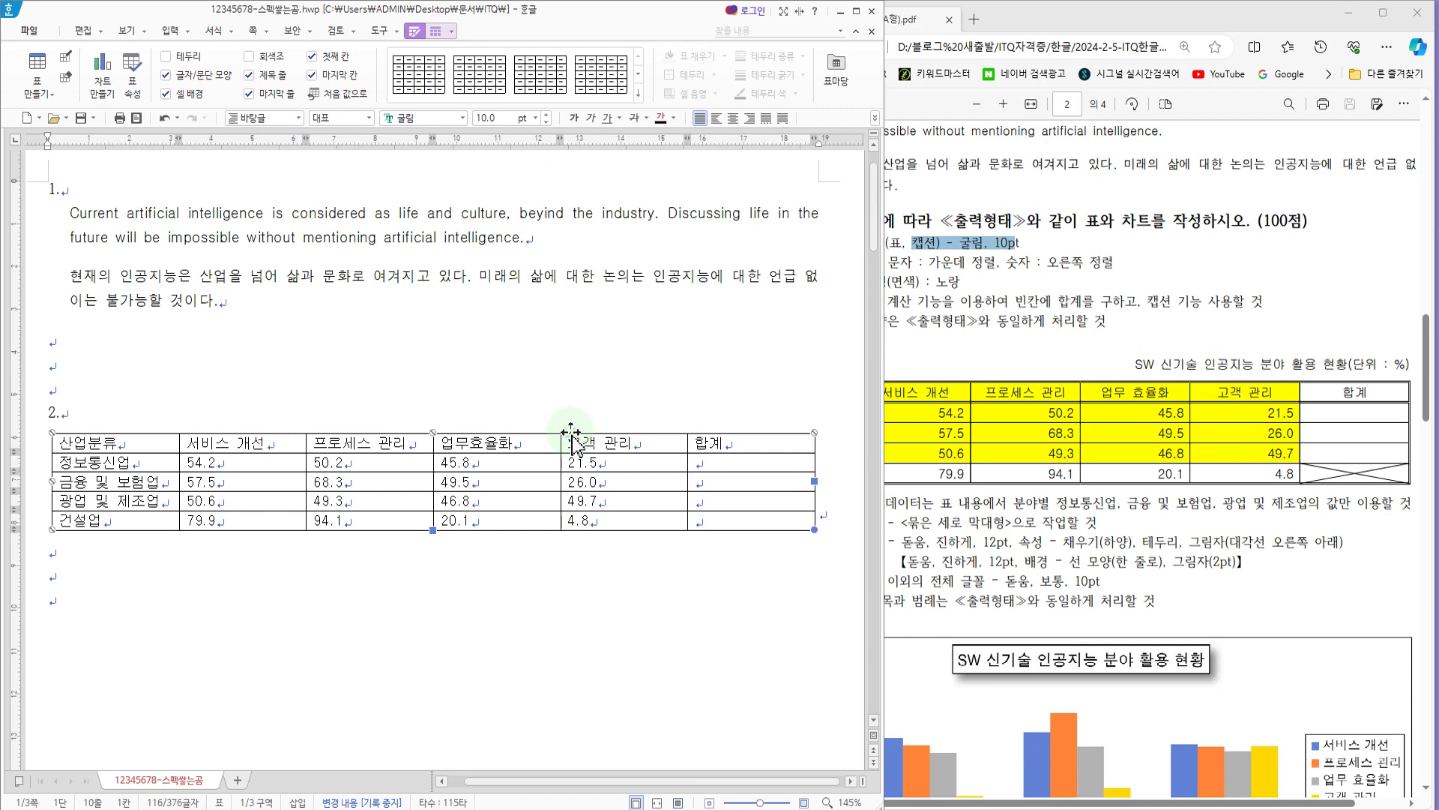
pyautogui.doubleClick(571, 433)
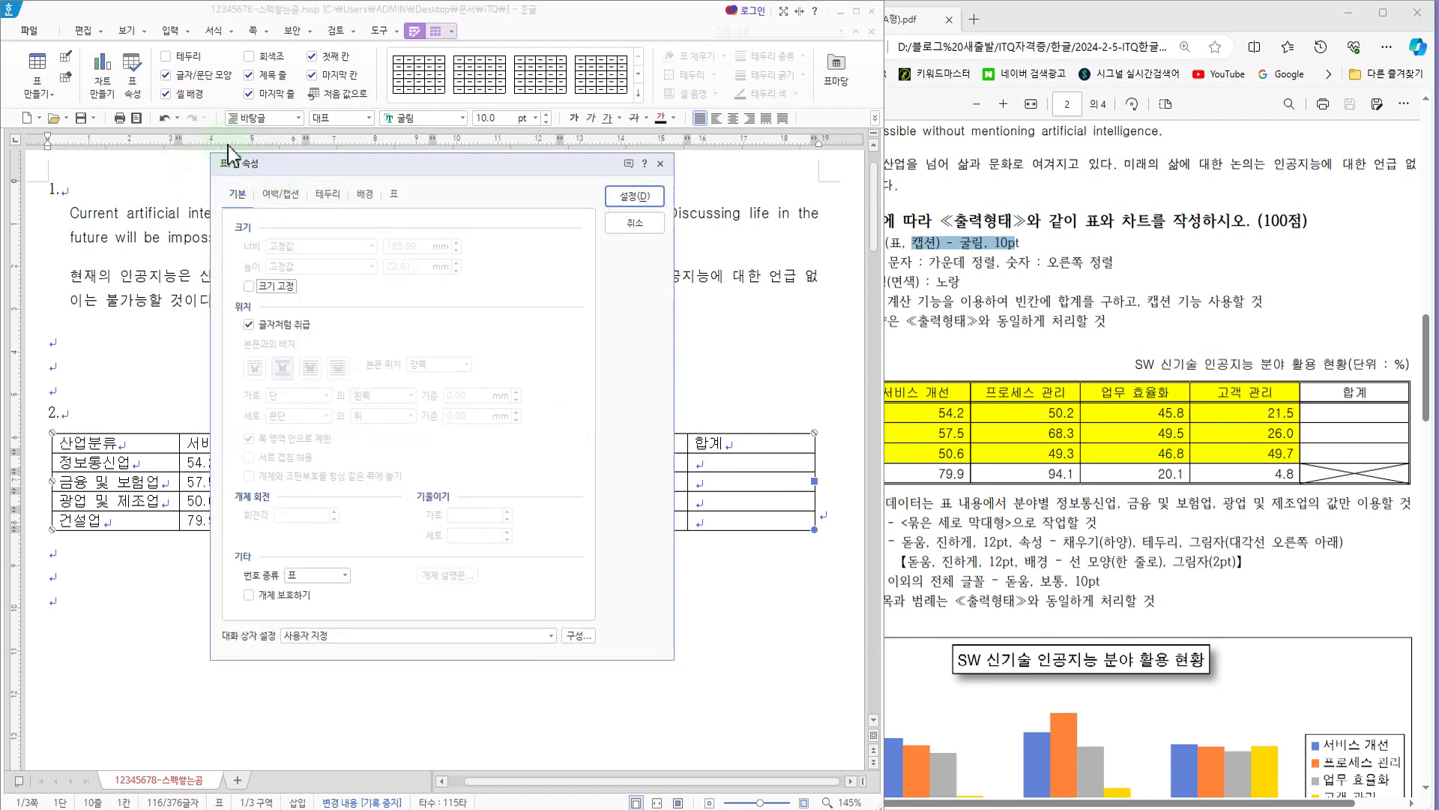
pyautogui.click(288, 199)
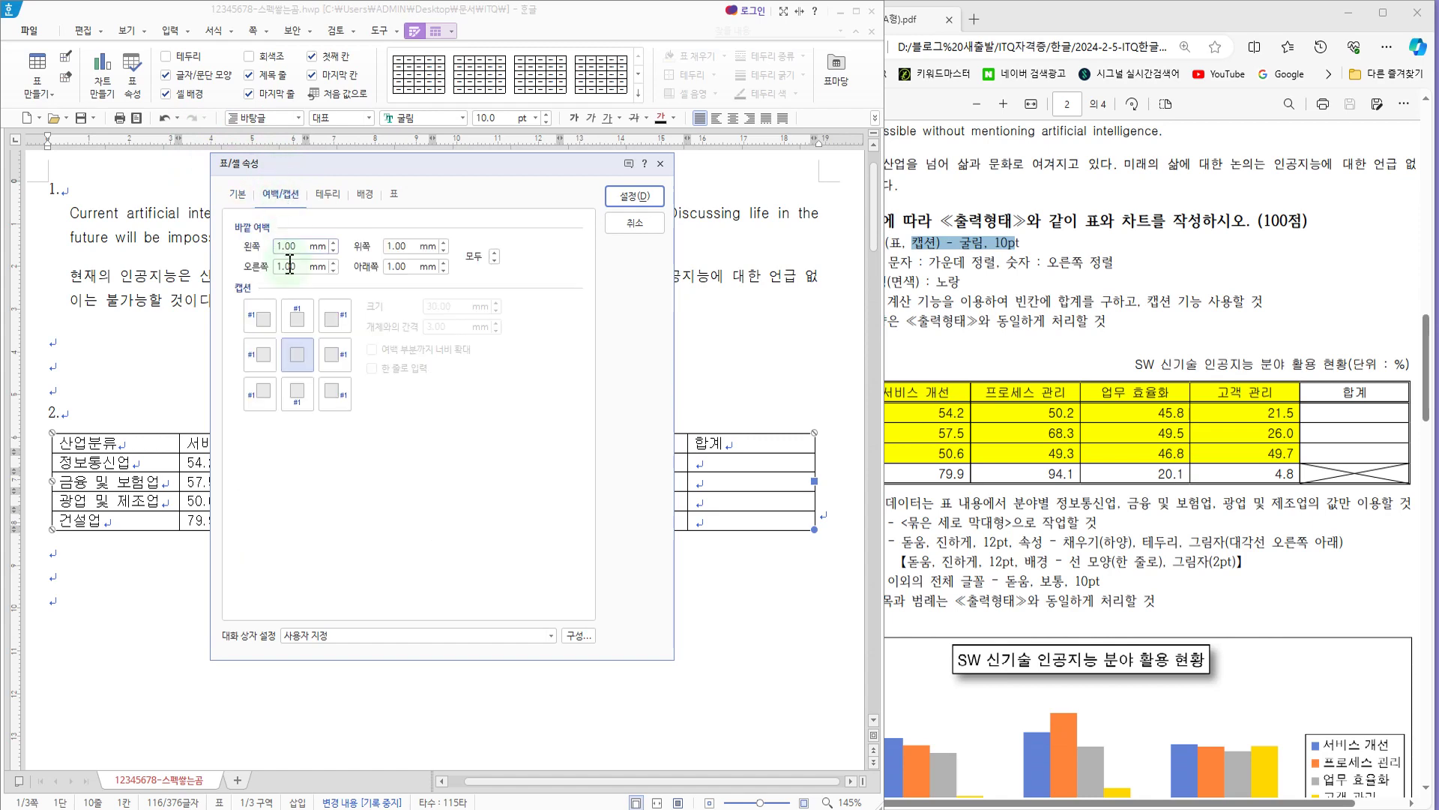
pyautogui.click(297, 316)
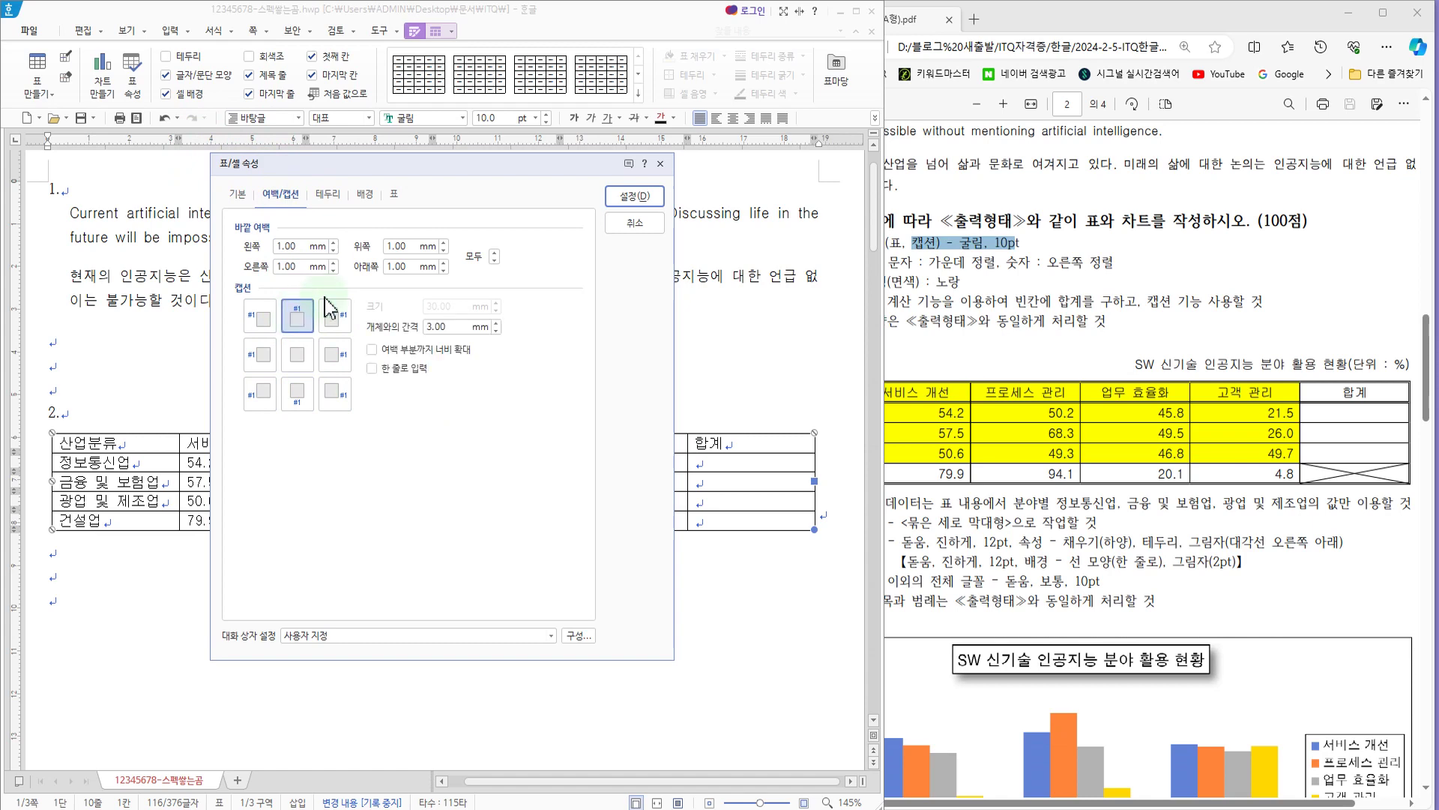
pyautogui.click(635, 196)
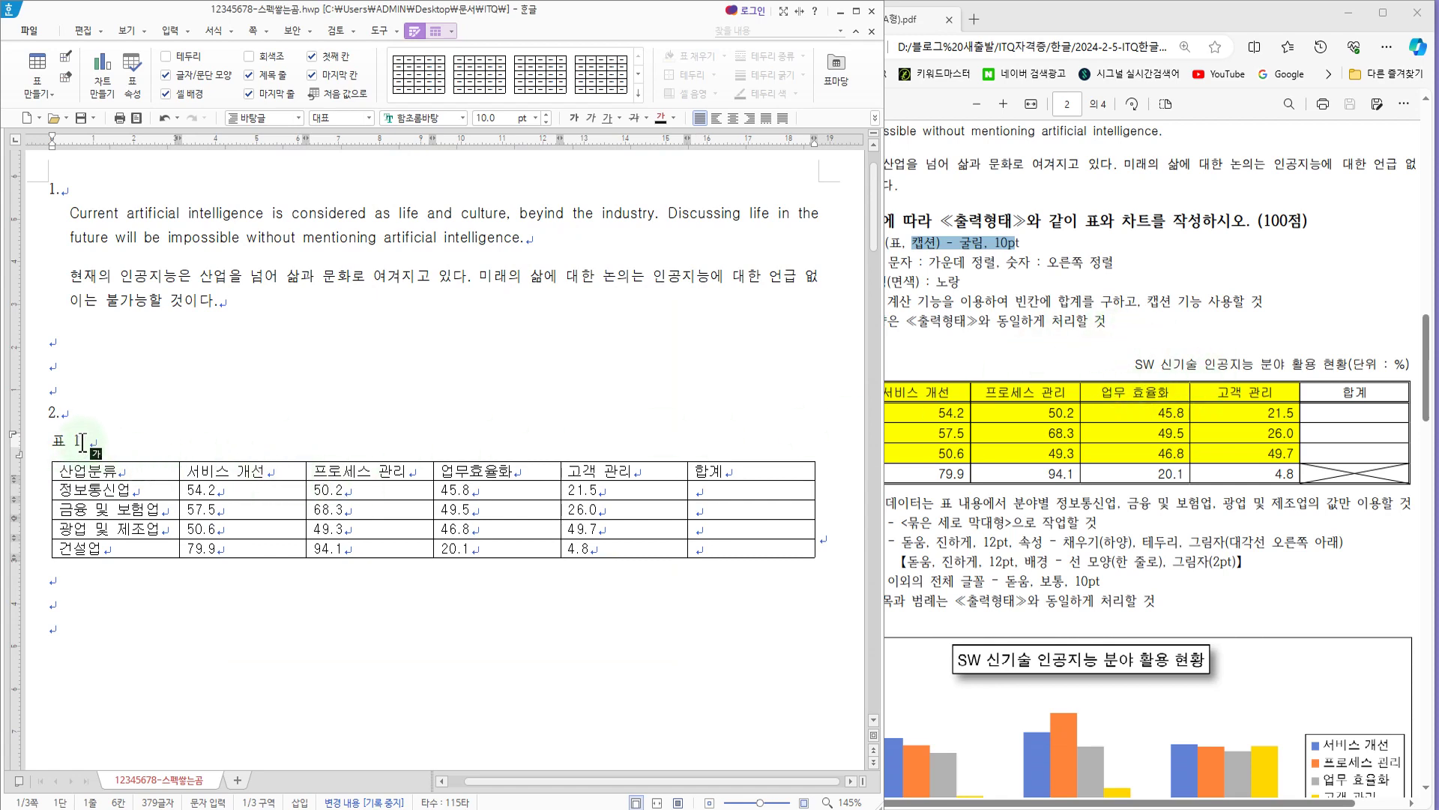
# Step: Replace the default table caption text with "SW 신기술 인공지능 분야 활용 현황 (단위 : %)"
pyautogui.moveTo(95, 441); pyautogui.dragTo(45, 440)
pyautogui.press('F9')
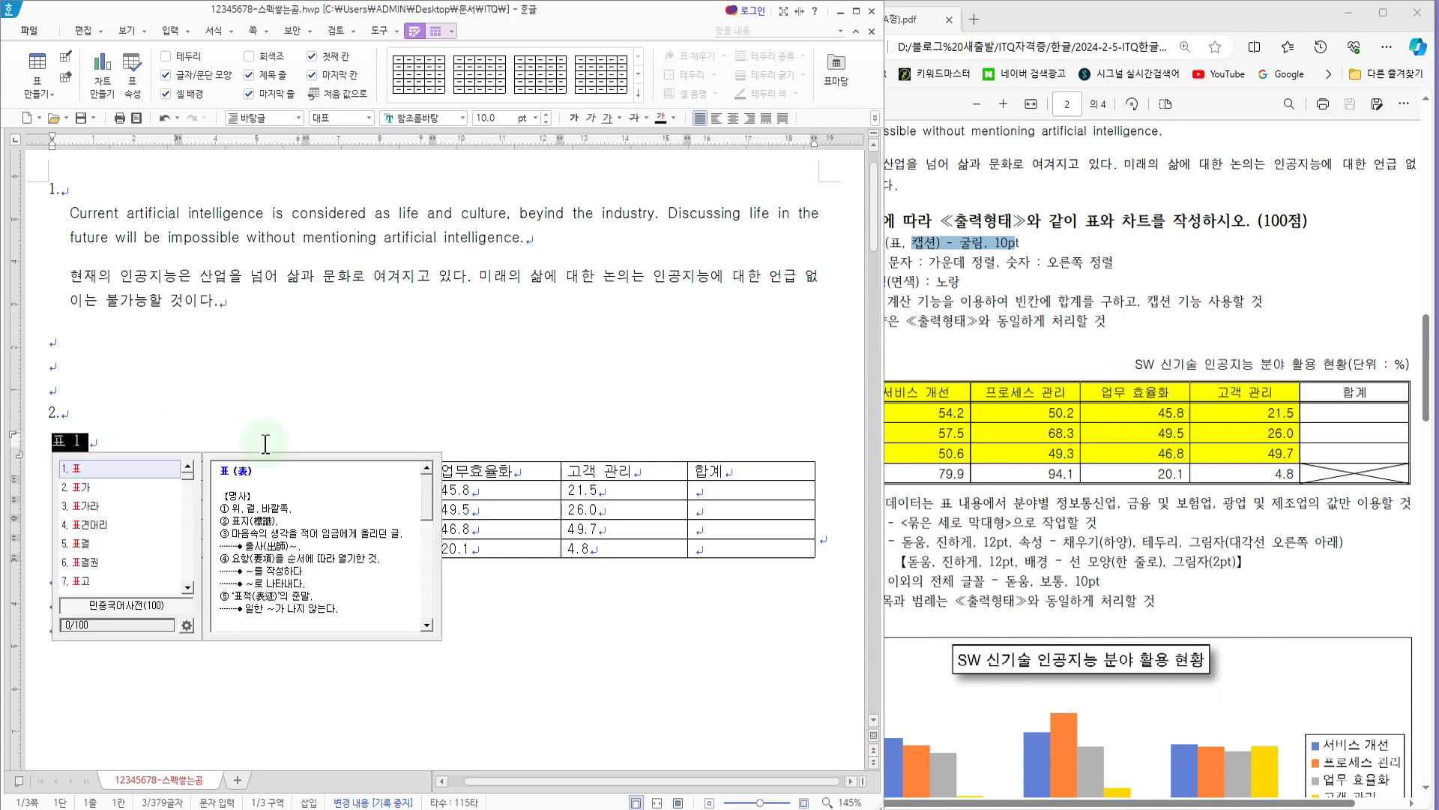
pyautogui.write('SW')
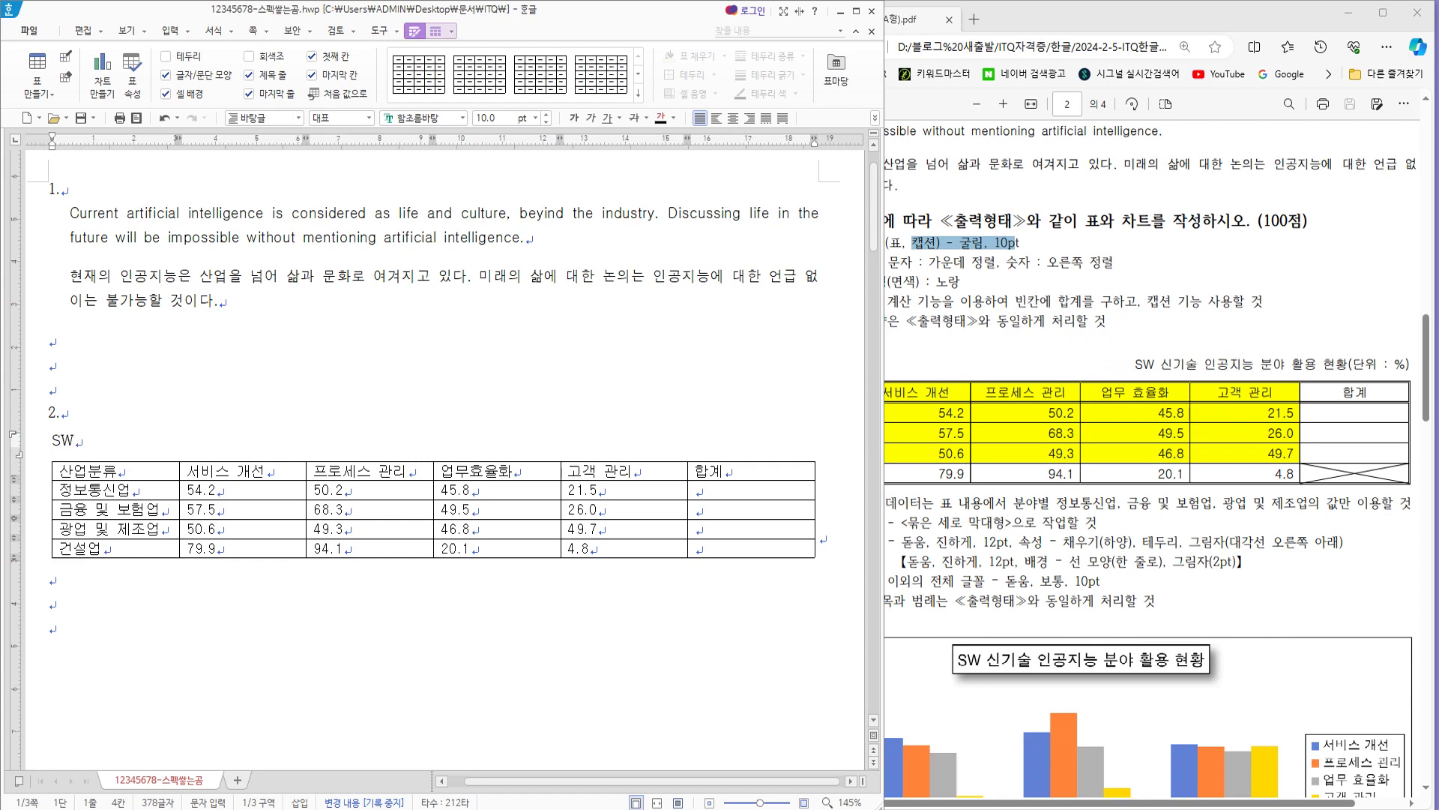
pyautogui.write('신기술 인공지능 분야 활용 현황 (단위 : %)')
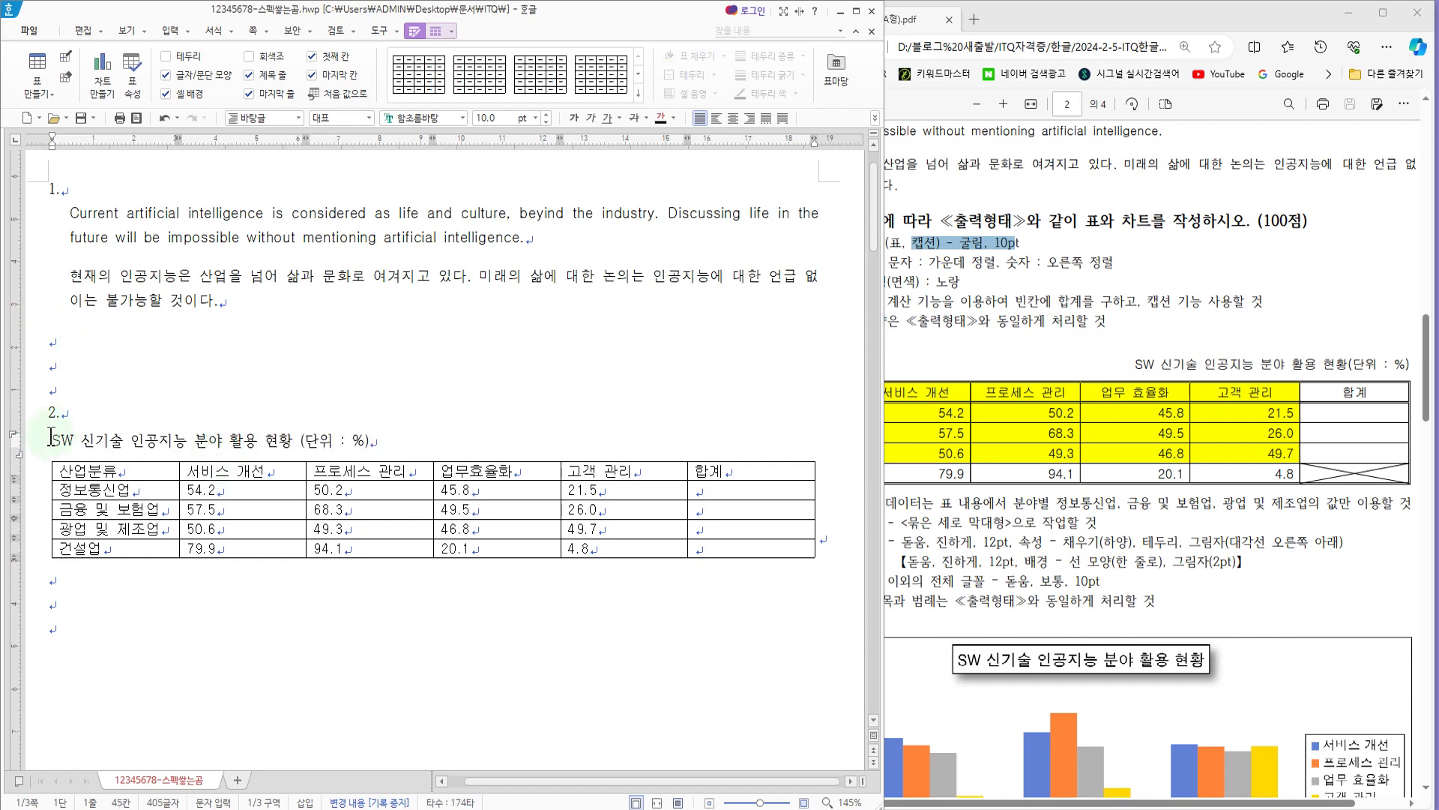
# Step: Set the whole caption text to the 굴림 font and align it to the right
pyautogui.moveTo(53, 442); pyautogui.dragTo(420, 450)
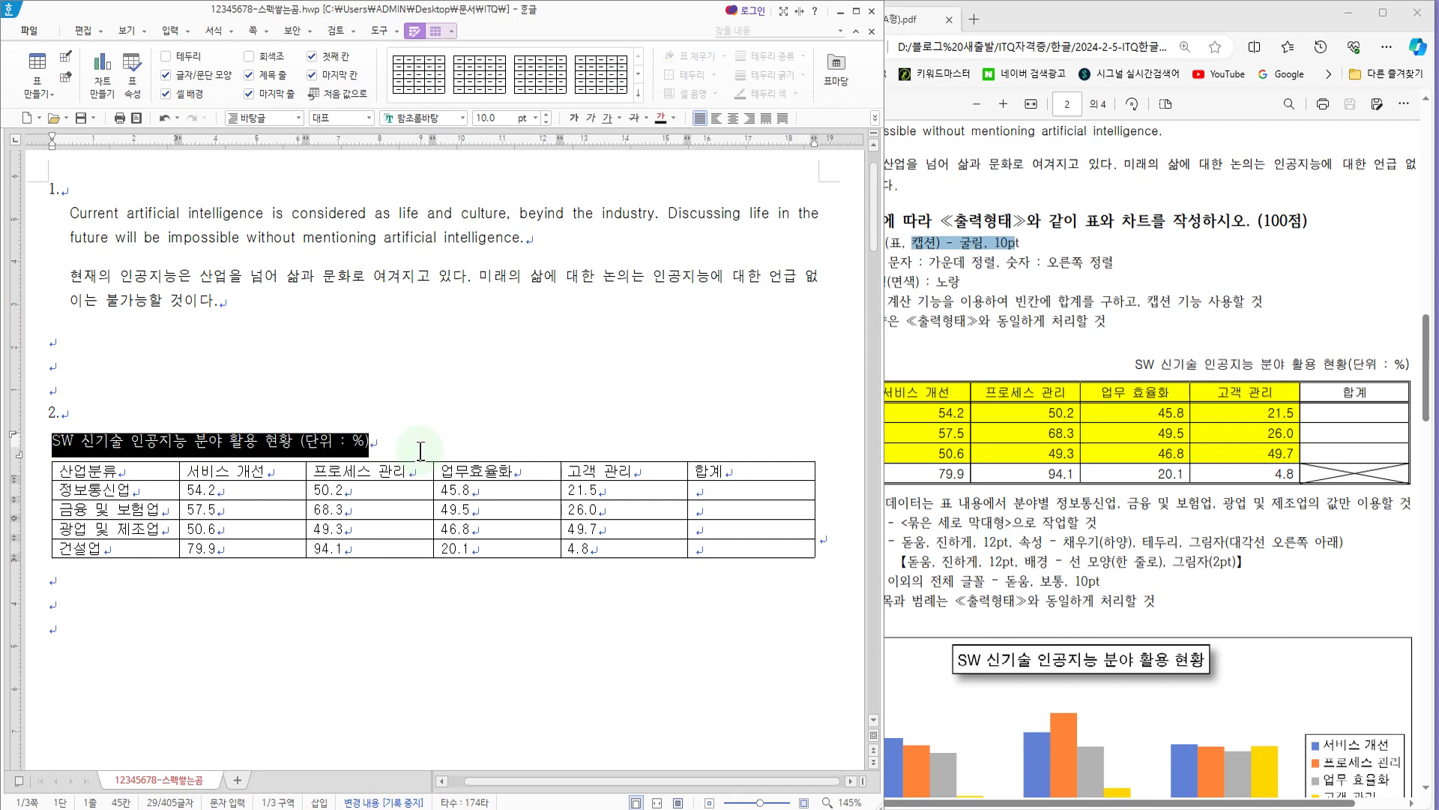
pyautogui.hotkey('alt', 'l')
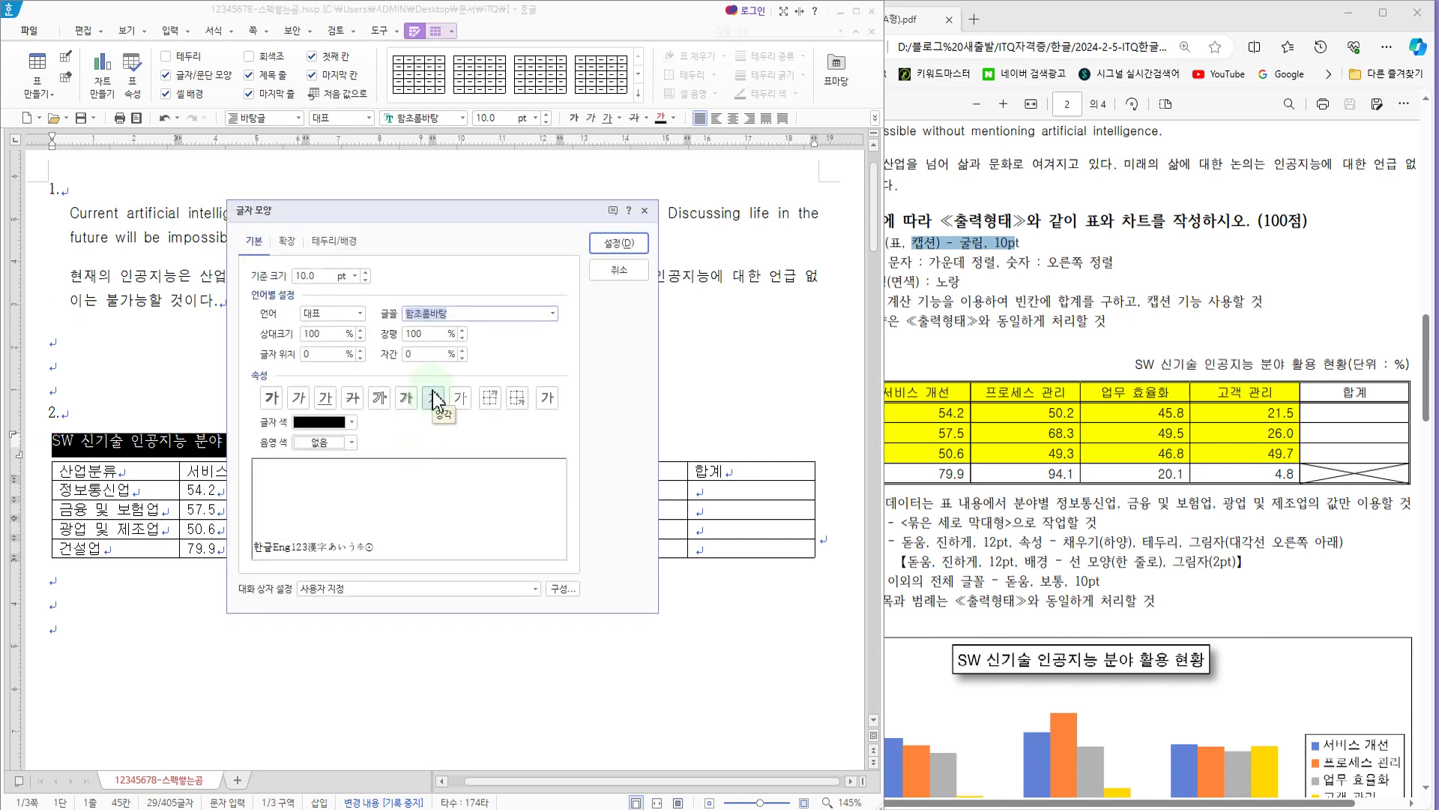
pyautogui.write('ㄱ')
pyautogui.click(433, 343)
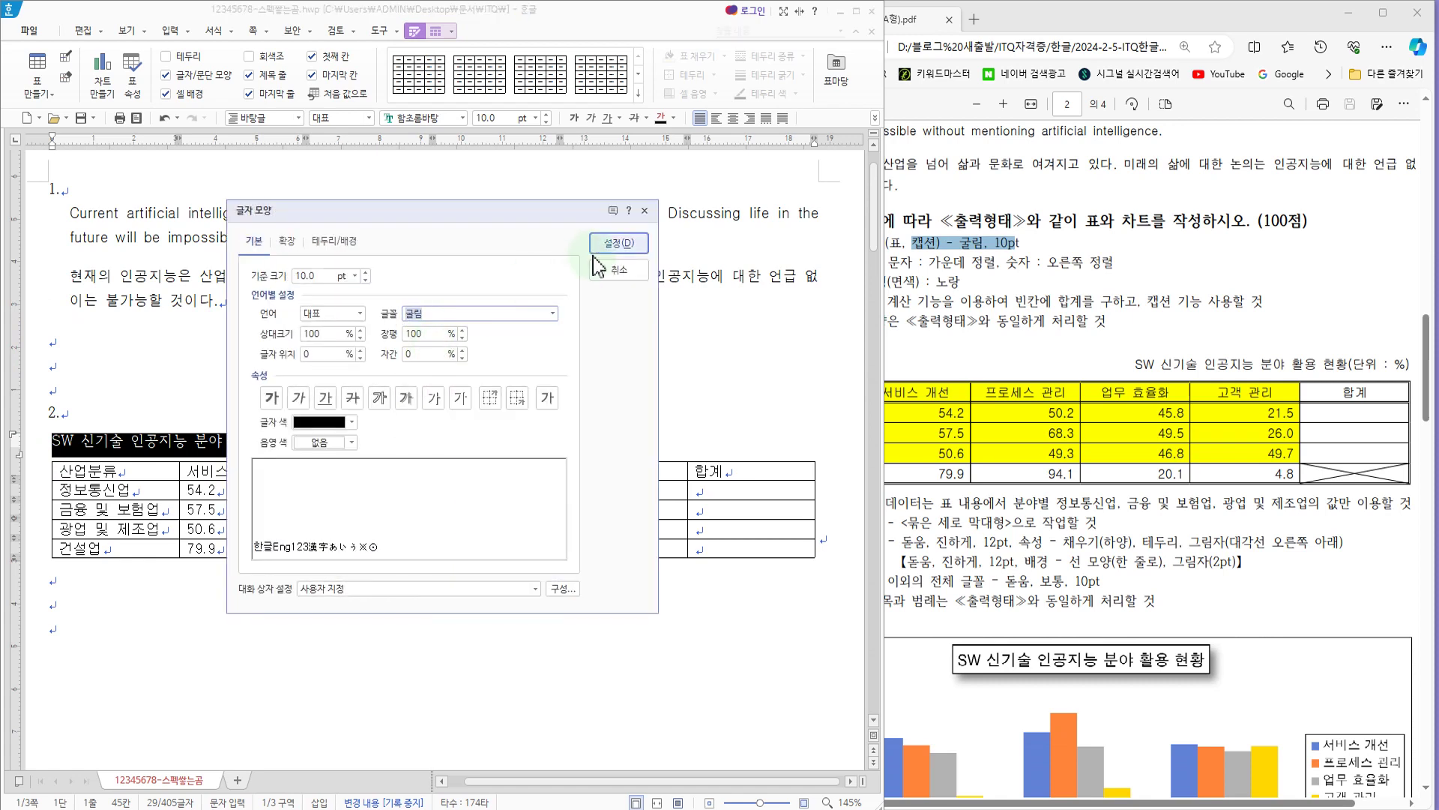
pyautogui.click(619, 243)
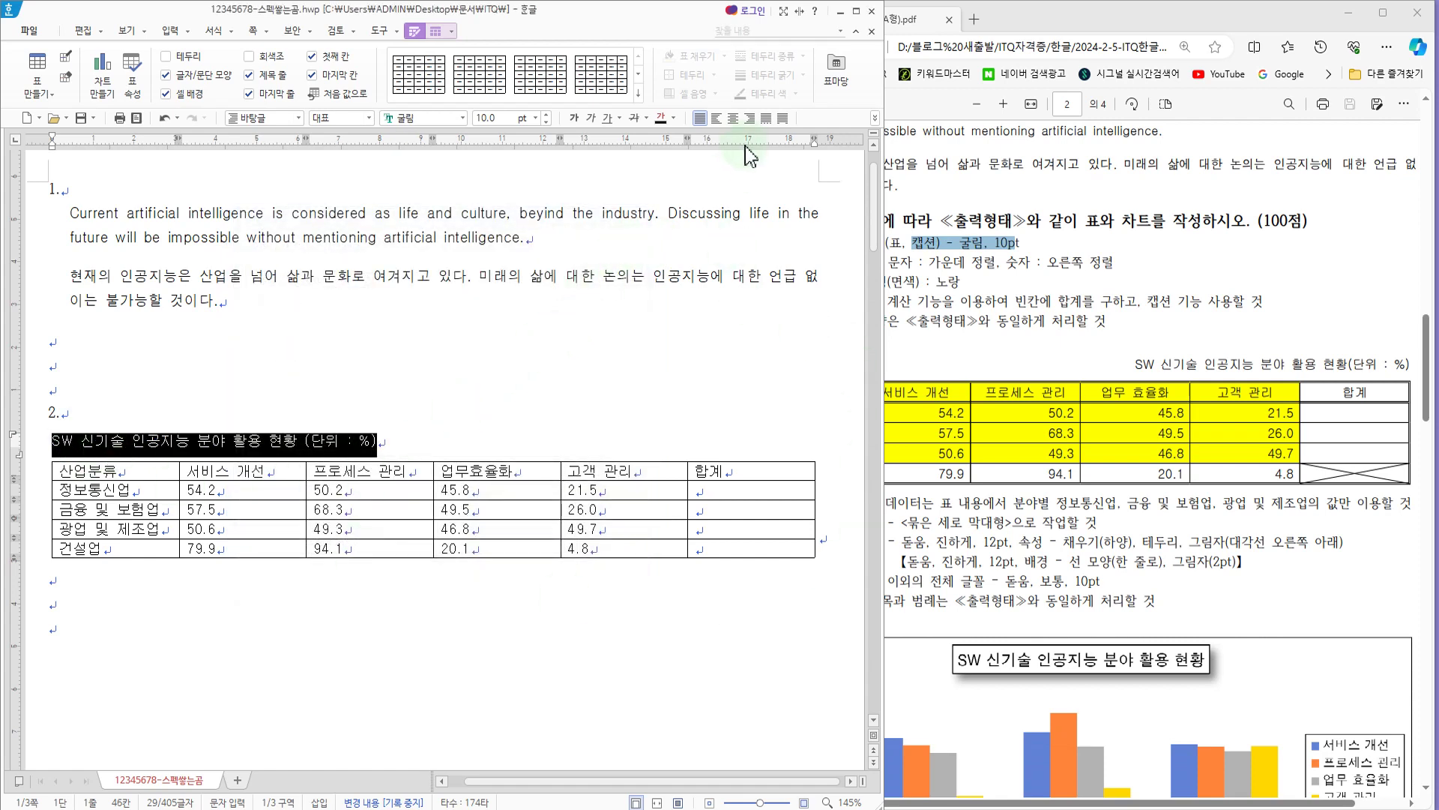
pyautogui.click(751, 119)
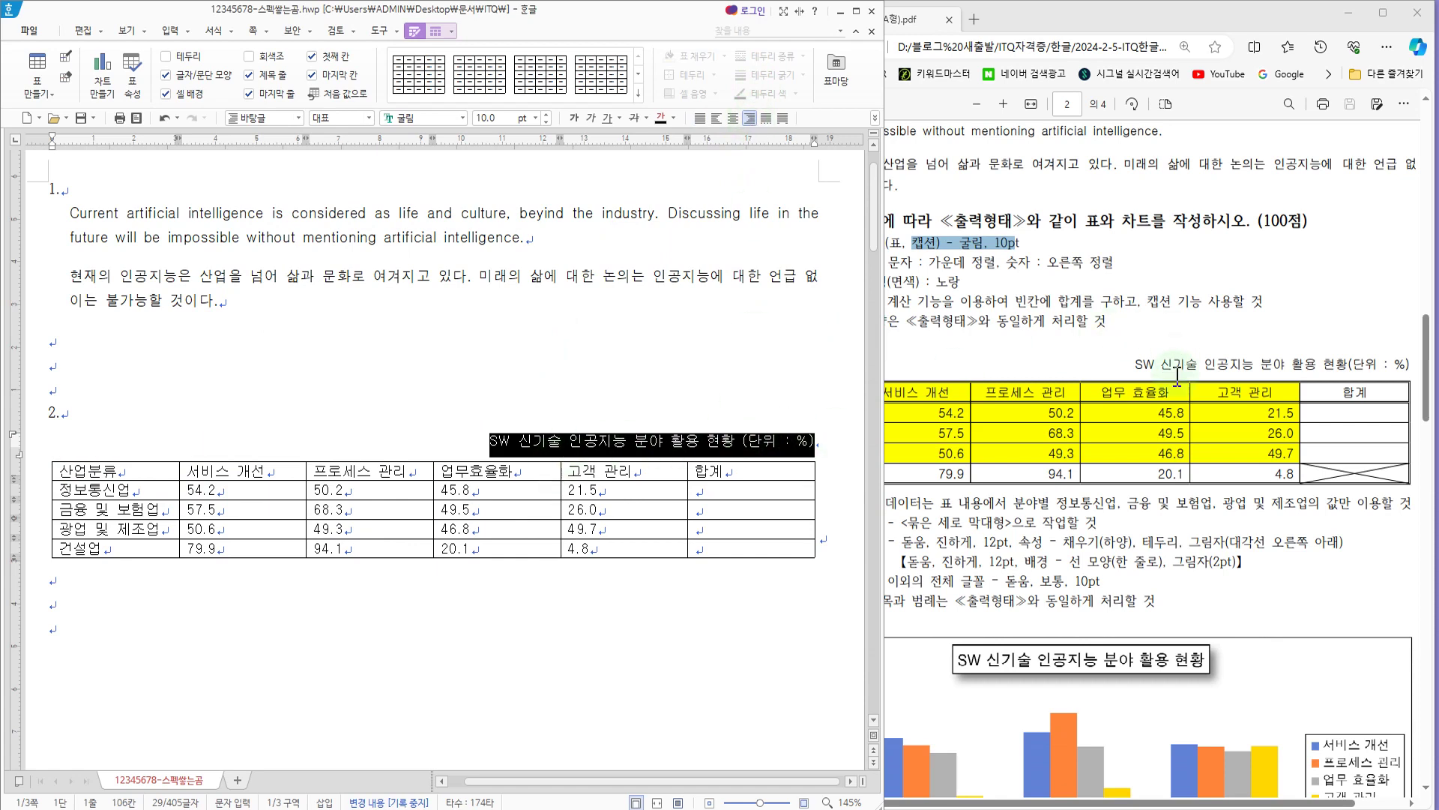
# Step: Check the alignment condition in the exam PDF, centre the header row and 산업분류 column, and right-align the number cells including the blank 합계 cells
pyautogui.click(1005, 231)
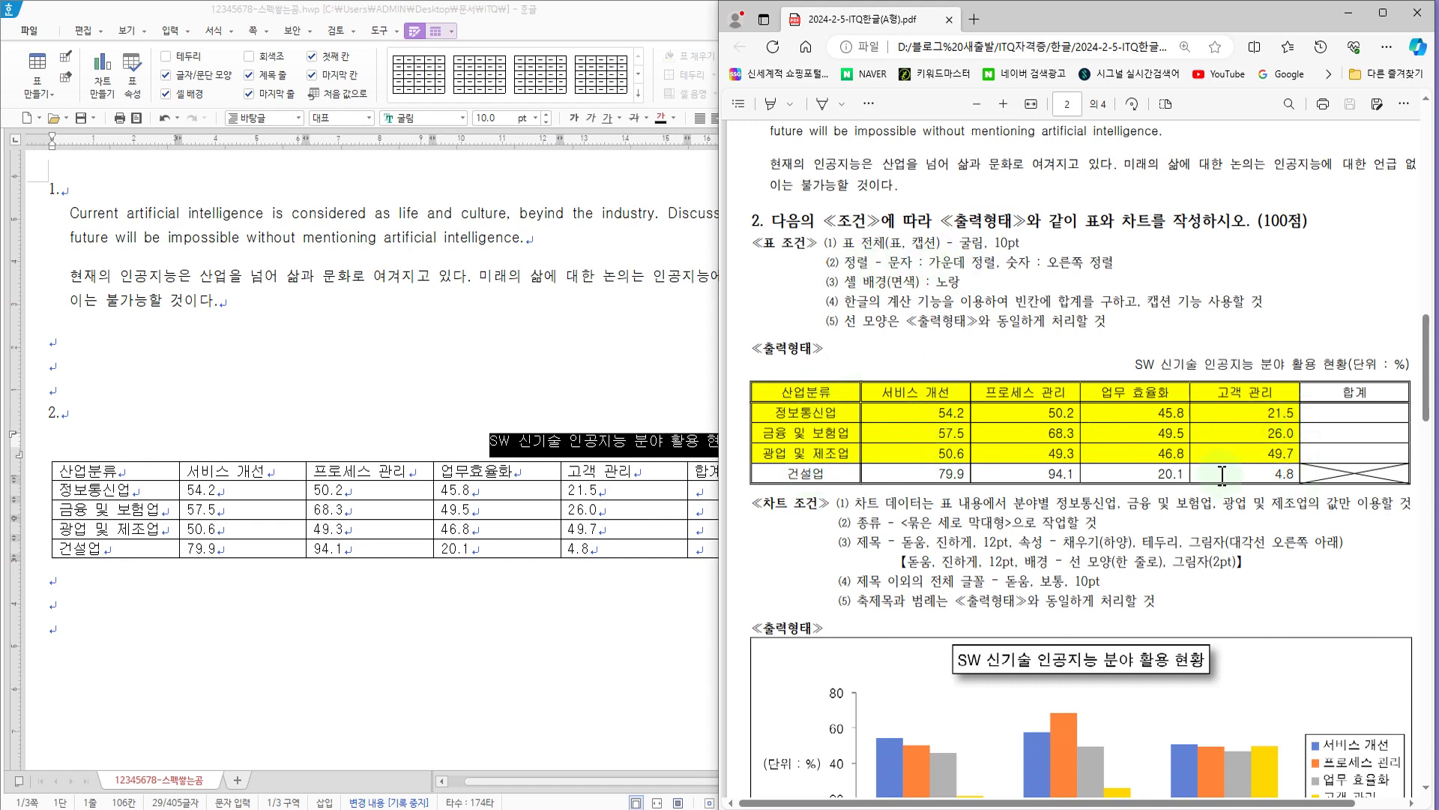
pyautogui.click(474, 393)
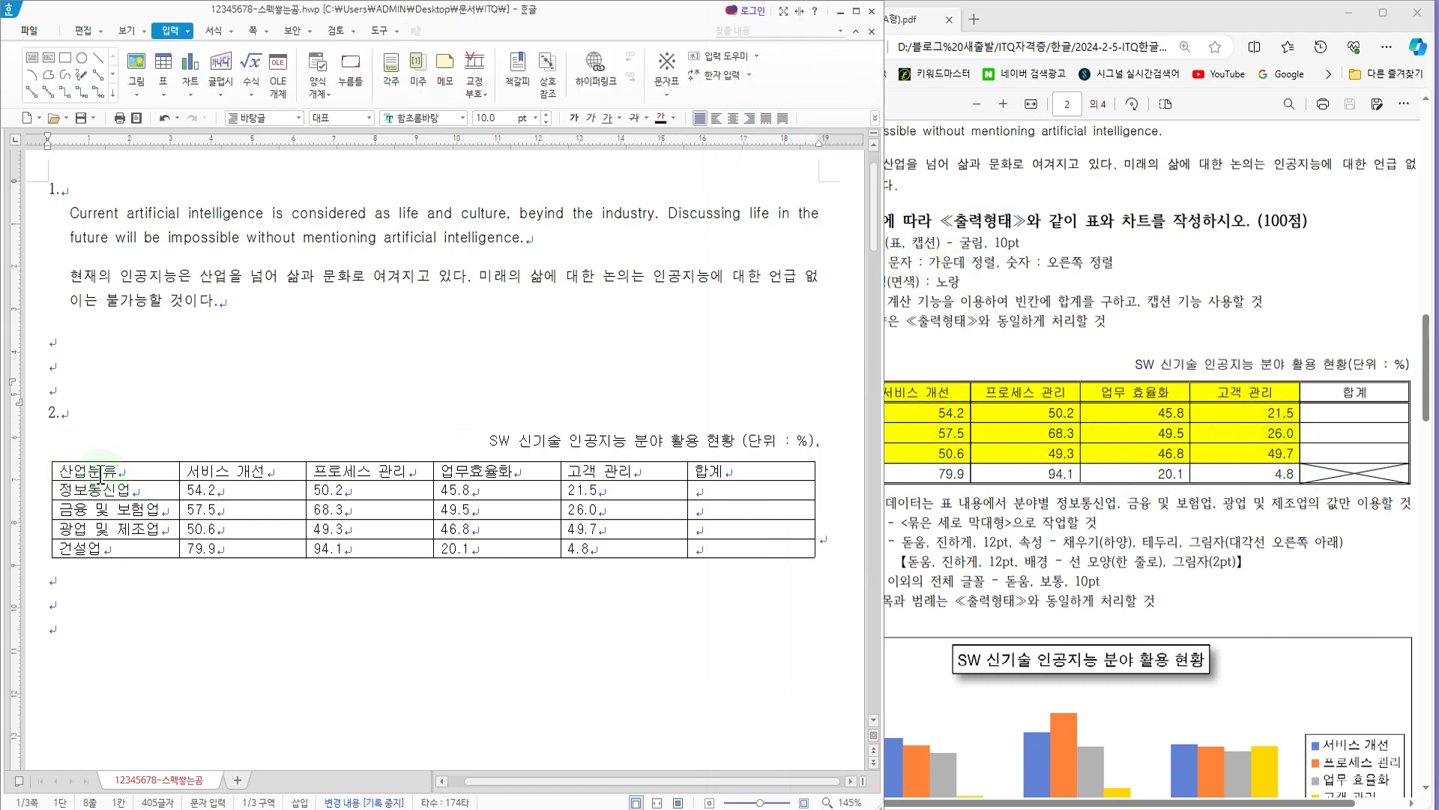
pyautogui.moveTo(92, 470); pyautogui.dragTo(750, 482)
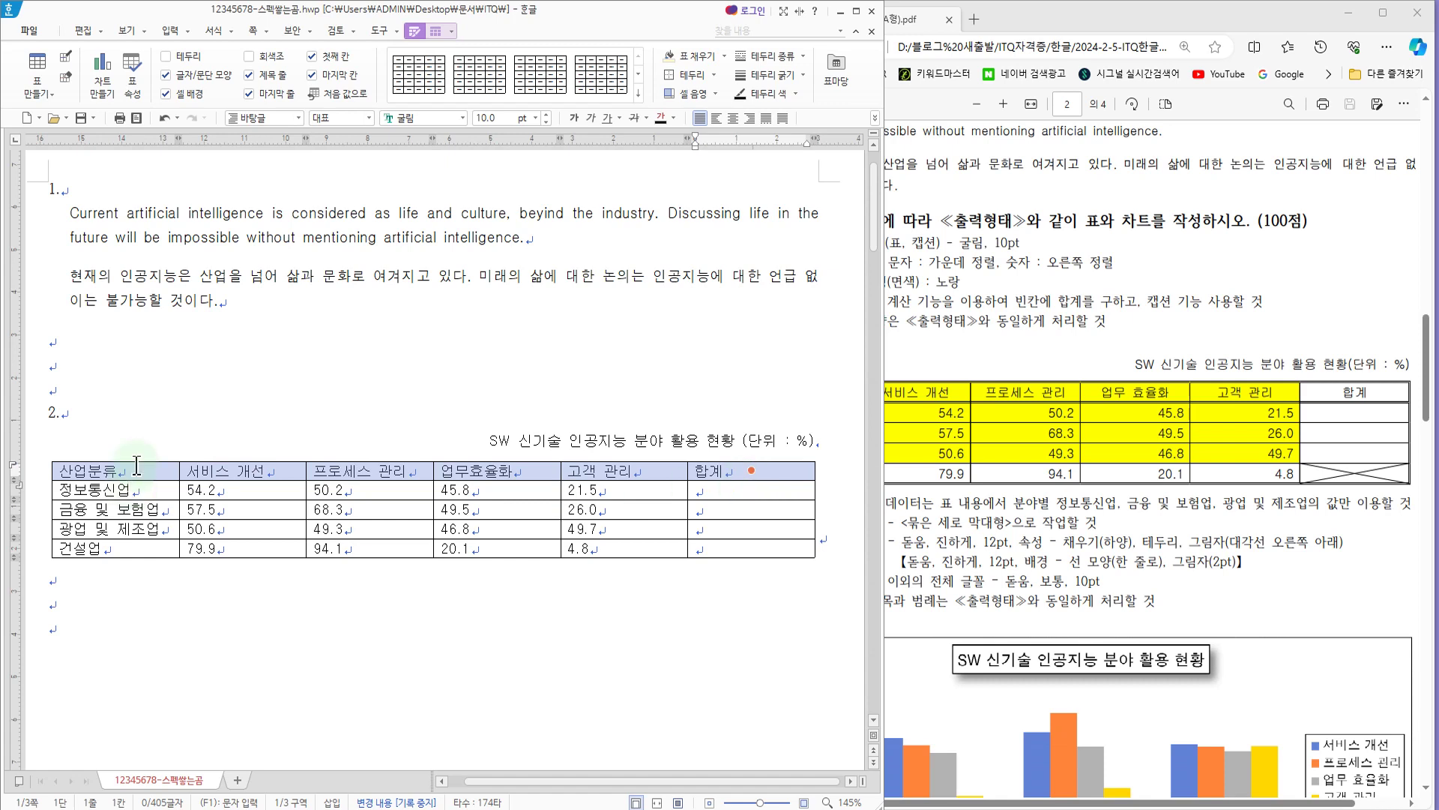
pyautogui.moveTo(114, 471); pyautogui.dragTo(782, 477)
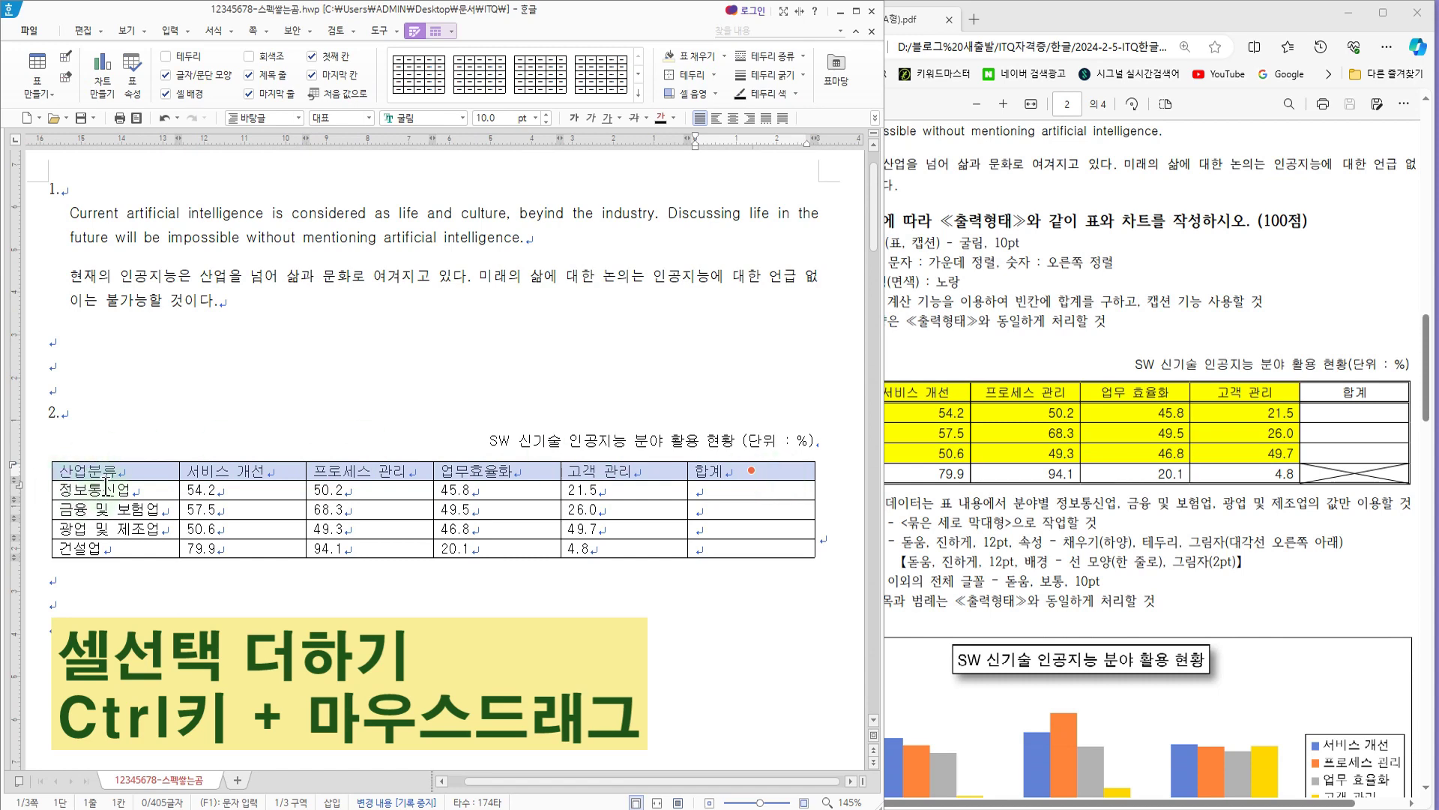
pyautogui.moveTo(105, 489); pyautogui.dragTo(105, 547)
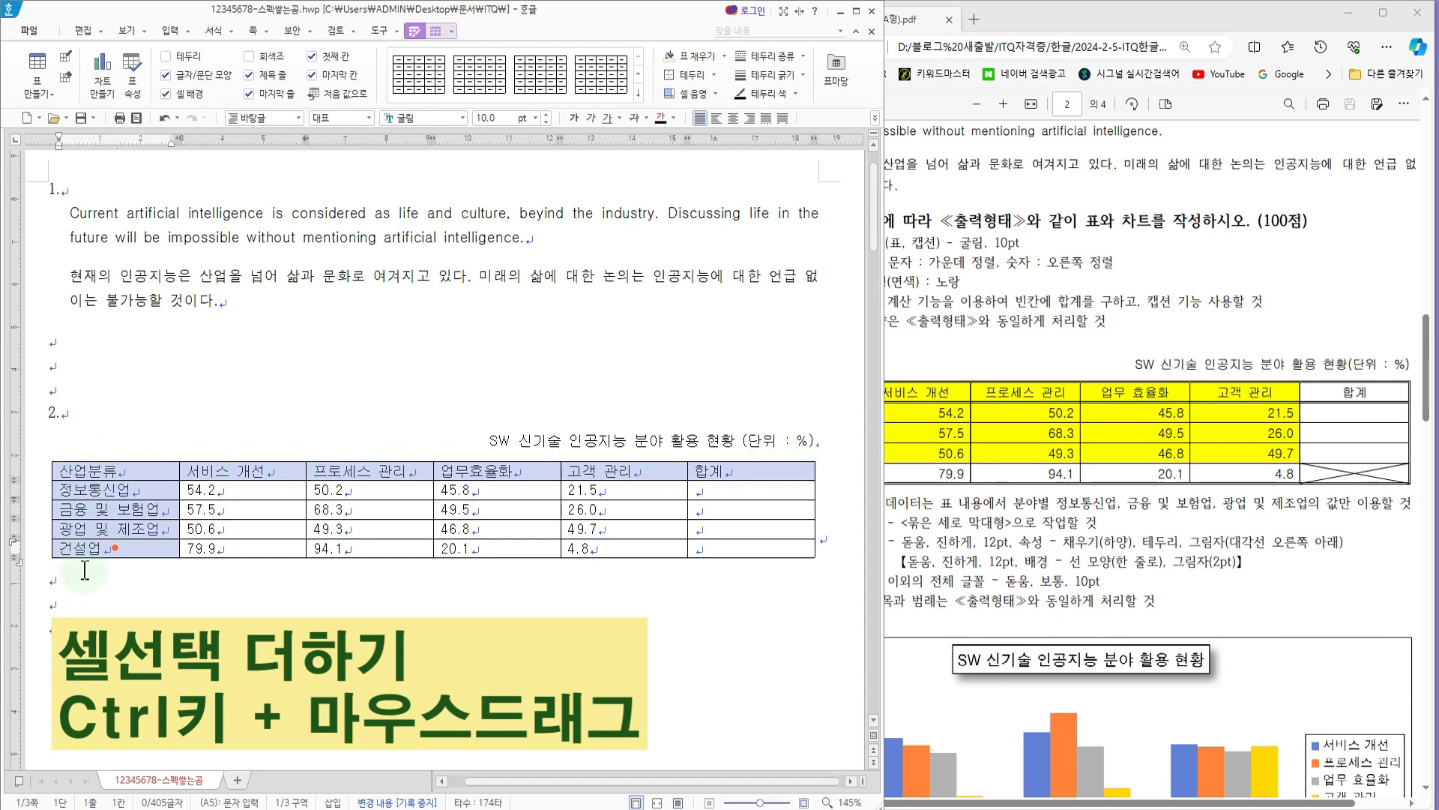
pyautogui.click(734, 121)
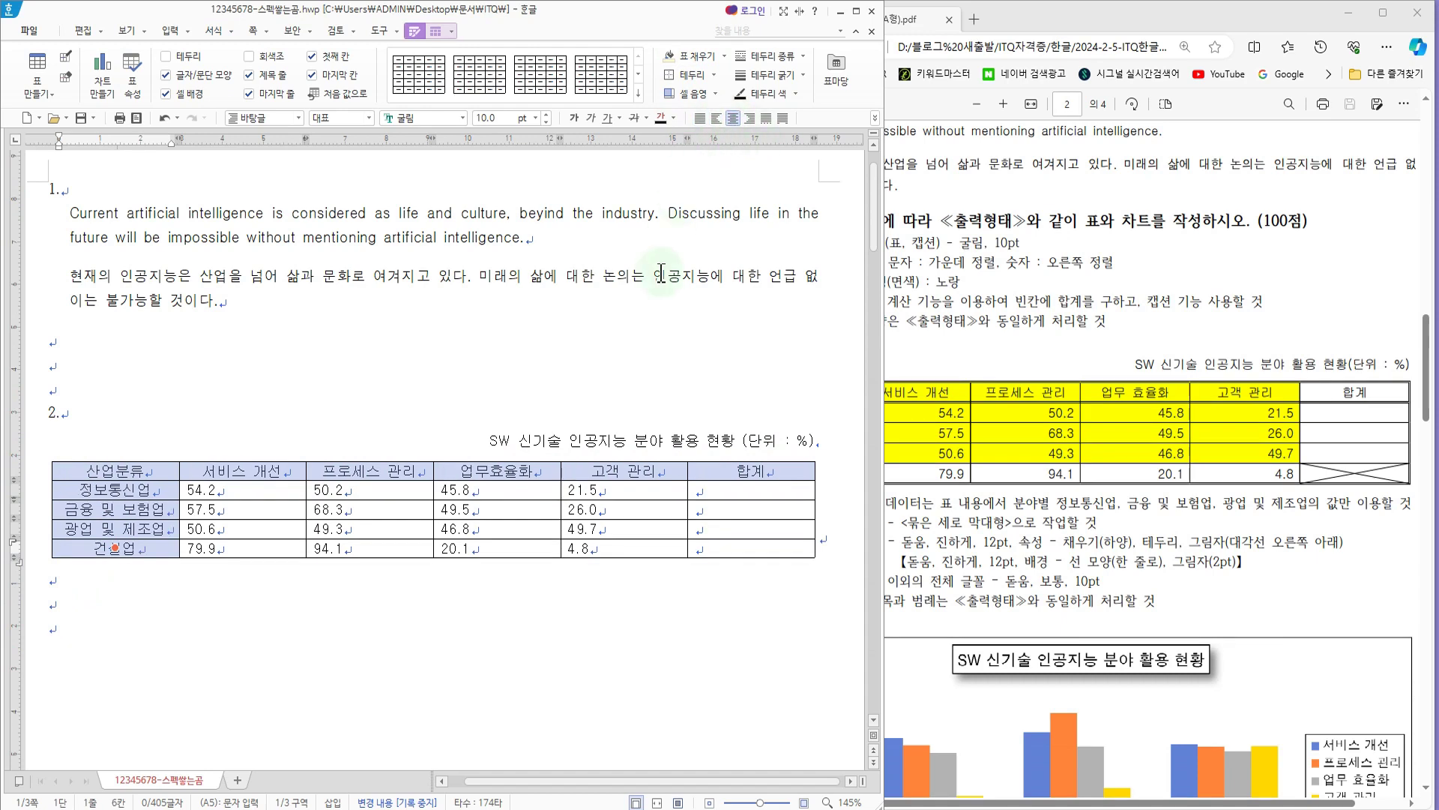
pyautogui.moveTo(289, 490); pyautogui.dragTo(752, 547)
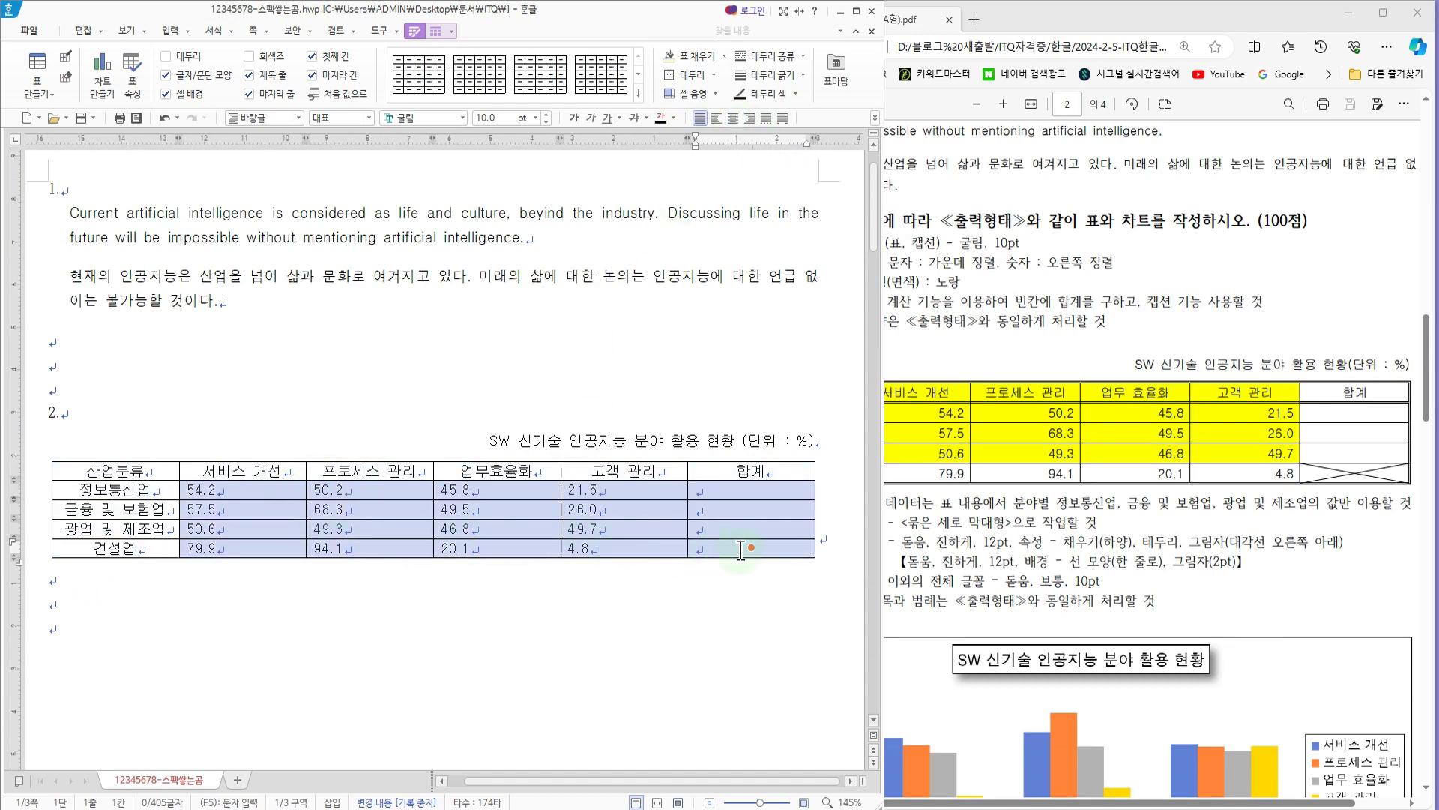
pyautogui.click(749, 119)
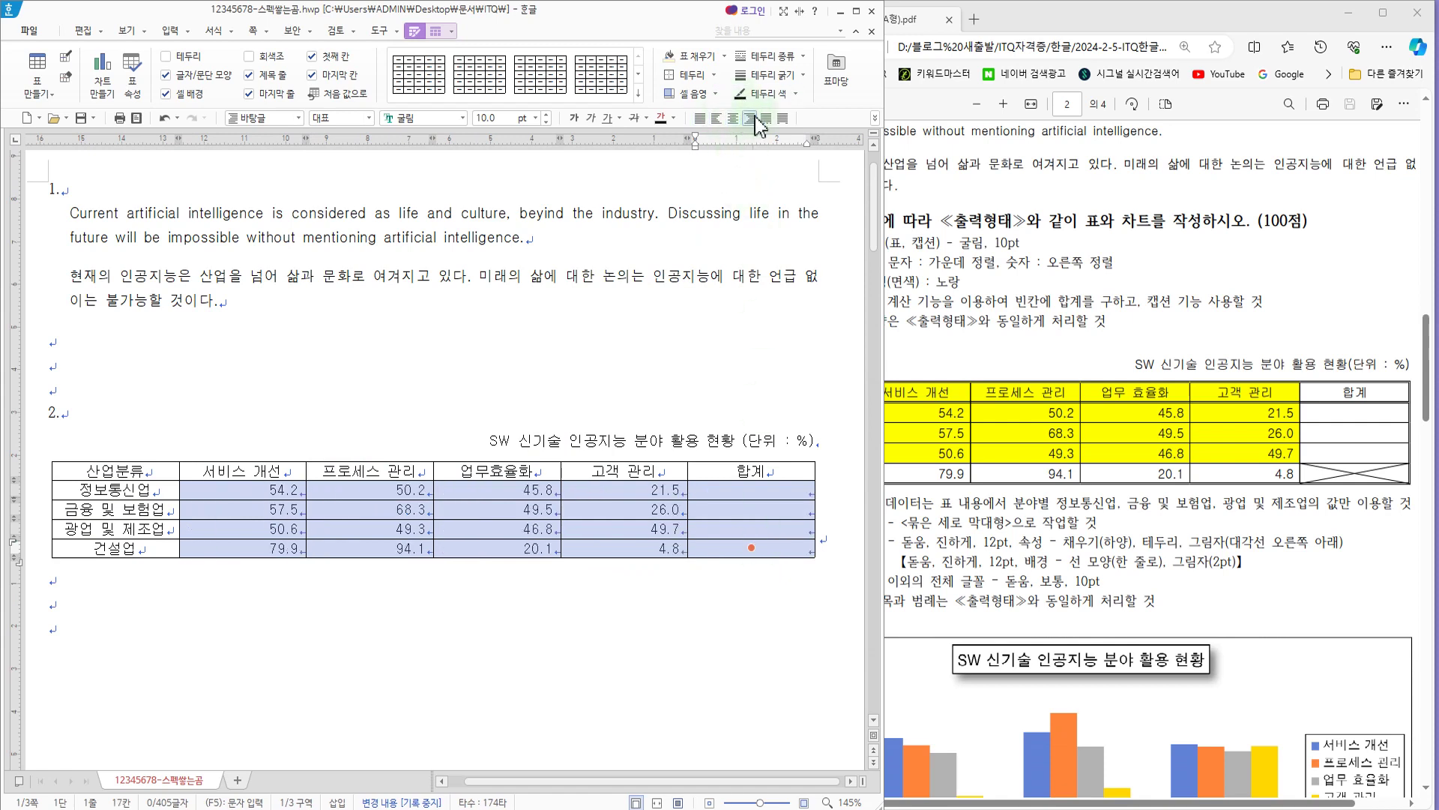
# Step: Check the shaded cells in the exam PDF and fill 산업분류 through 고객 관리, from the header to the 광업 및 제조업 row, with yellow
pyautogui.click(967, 353)
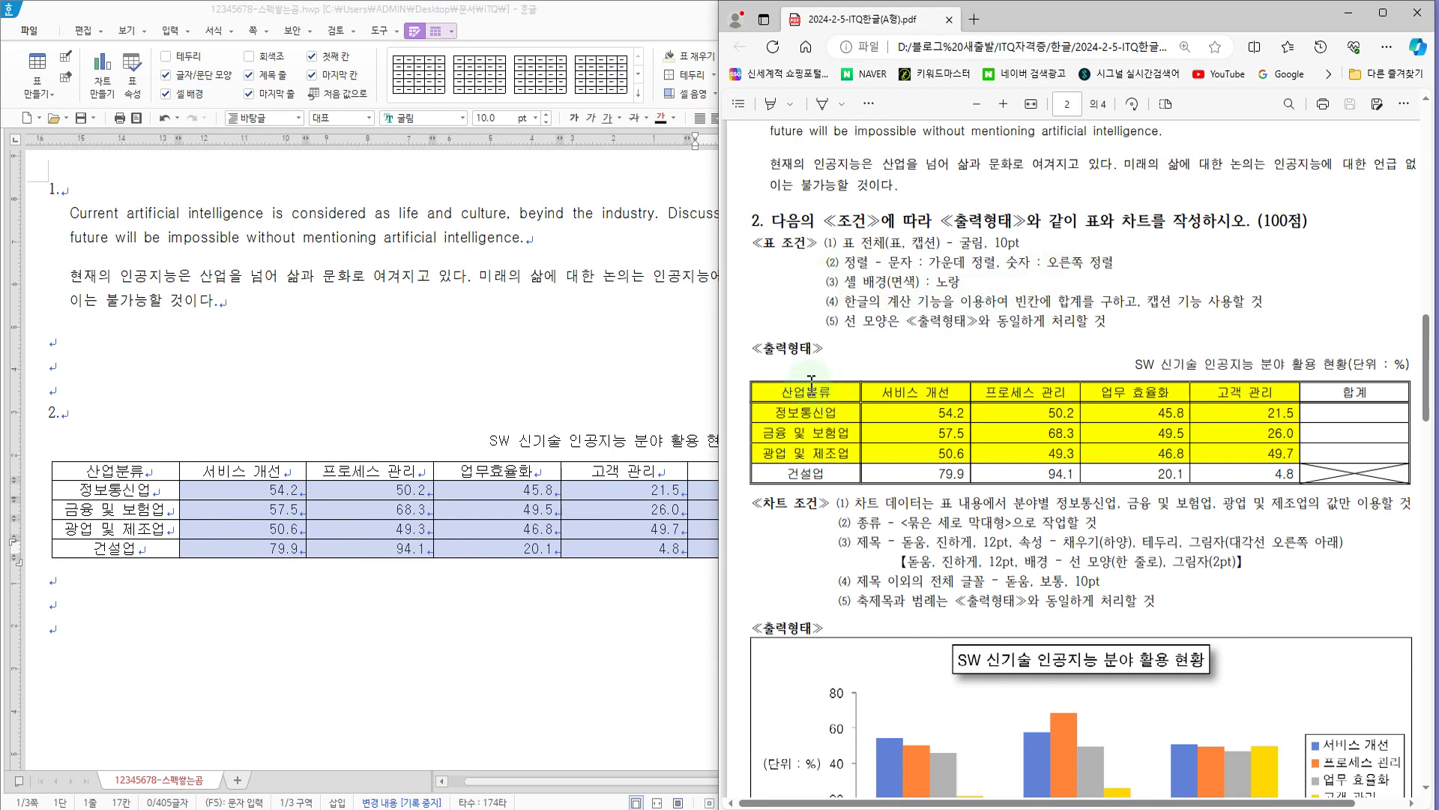
pyautogui.click(407, 371)
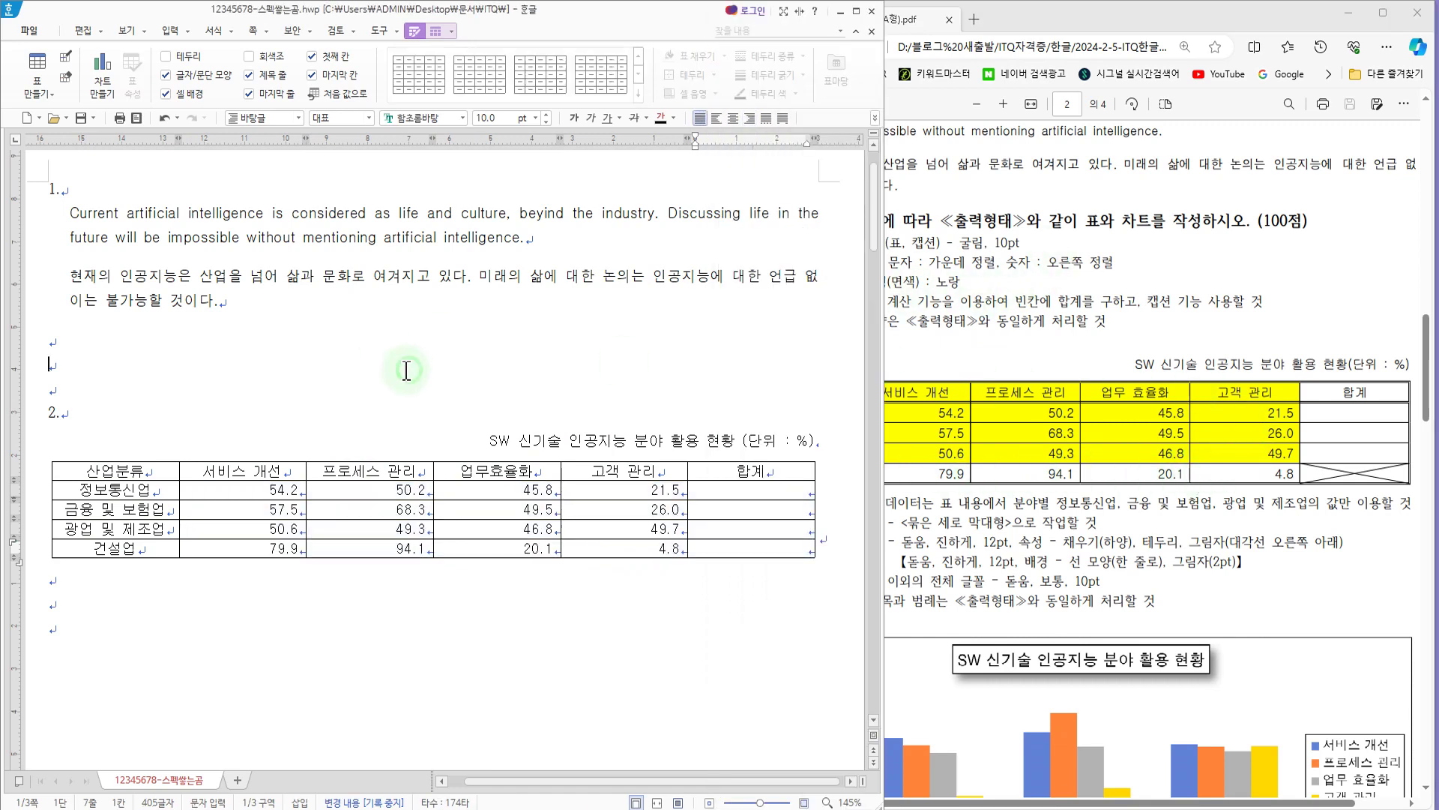
pyautogui.moveTo(154, 470); pyautogui.dragTo(651, 534)
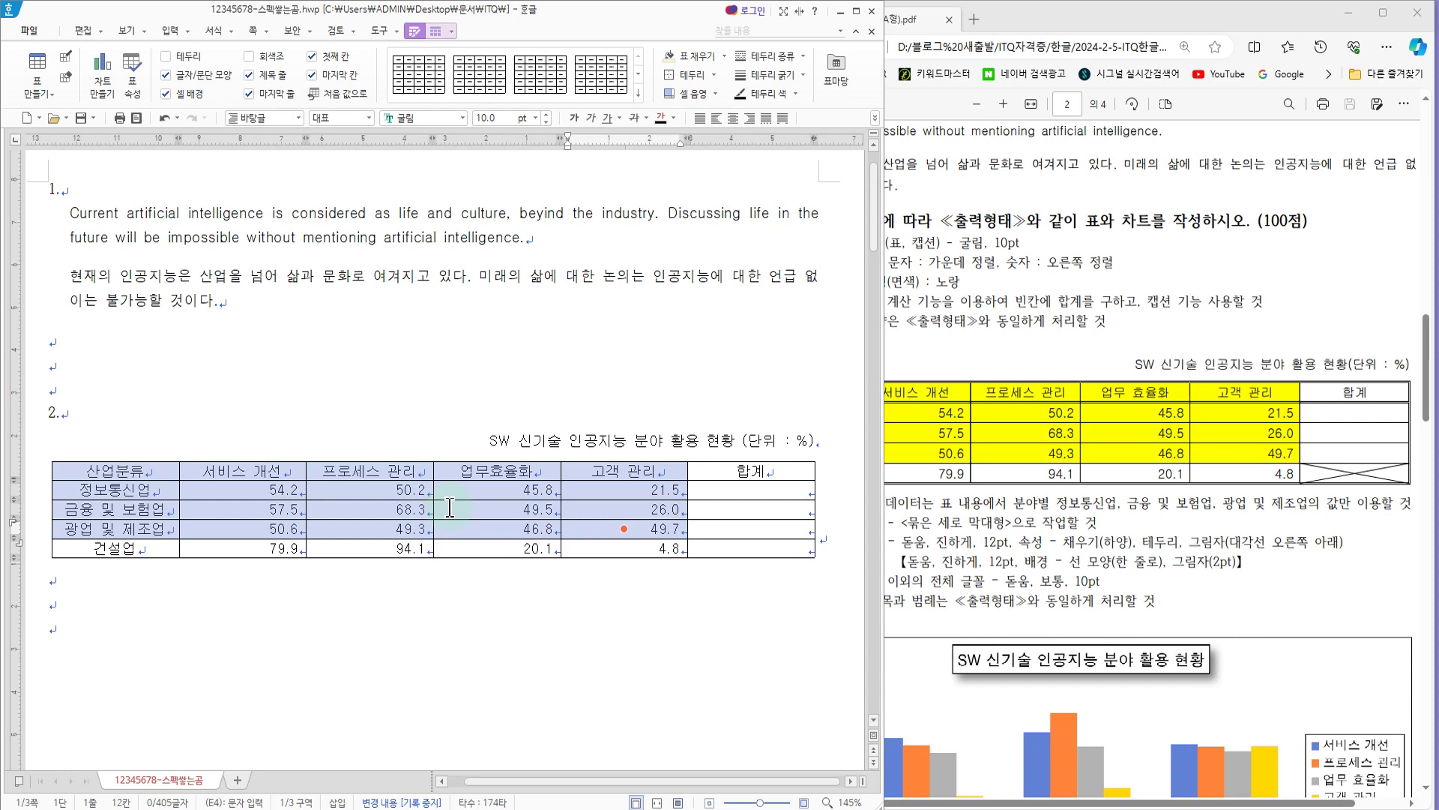
pyautogui.click(264, 439)
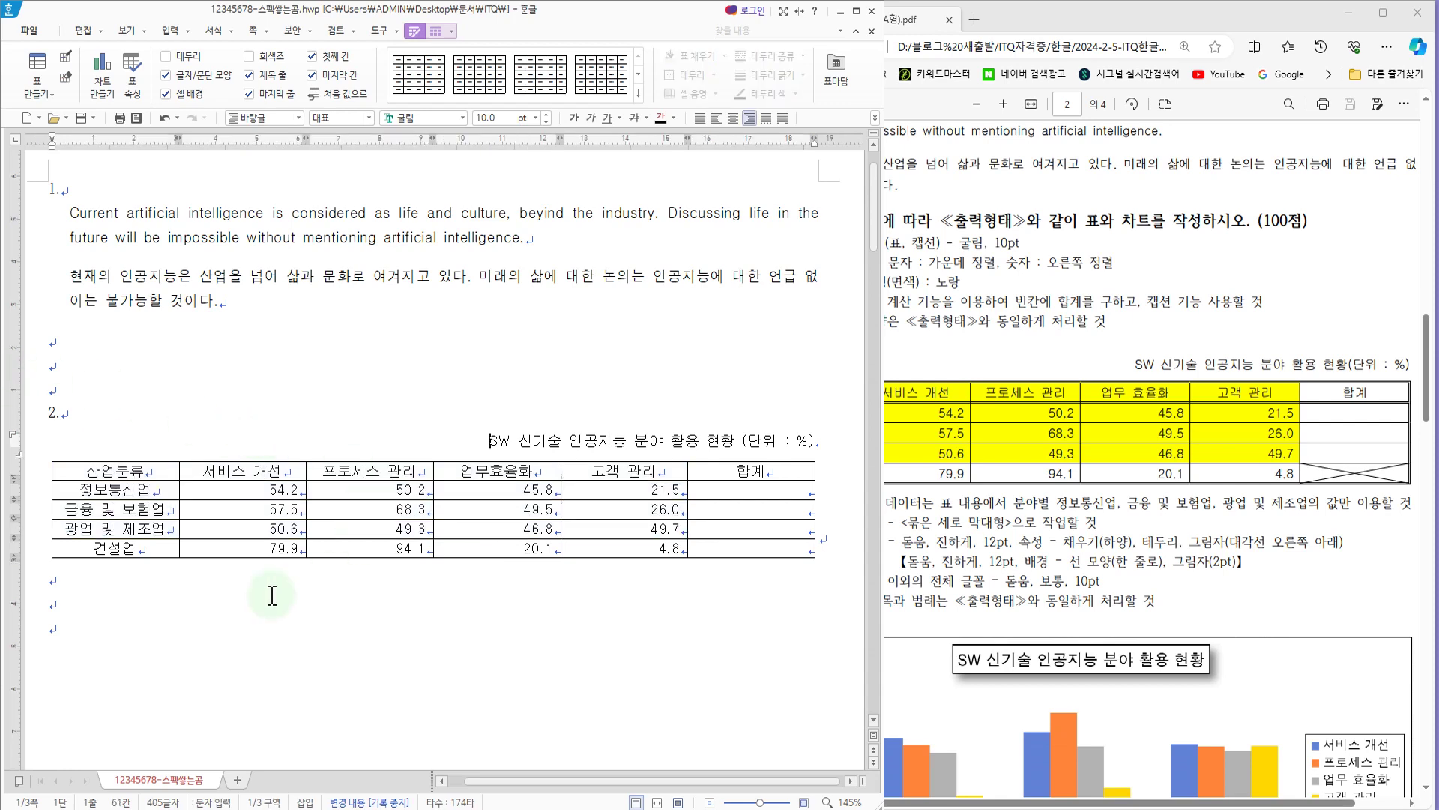
pyautogui.moveTo(139, 470); pyautogui.dragTo(616, 527)
pyautogui.press('l')
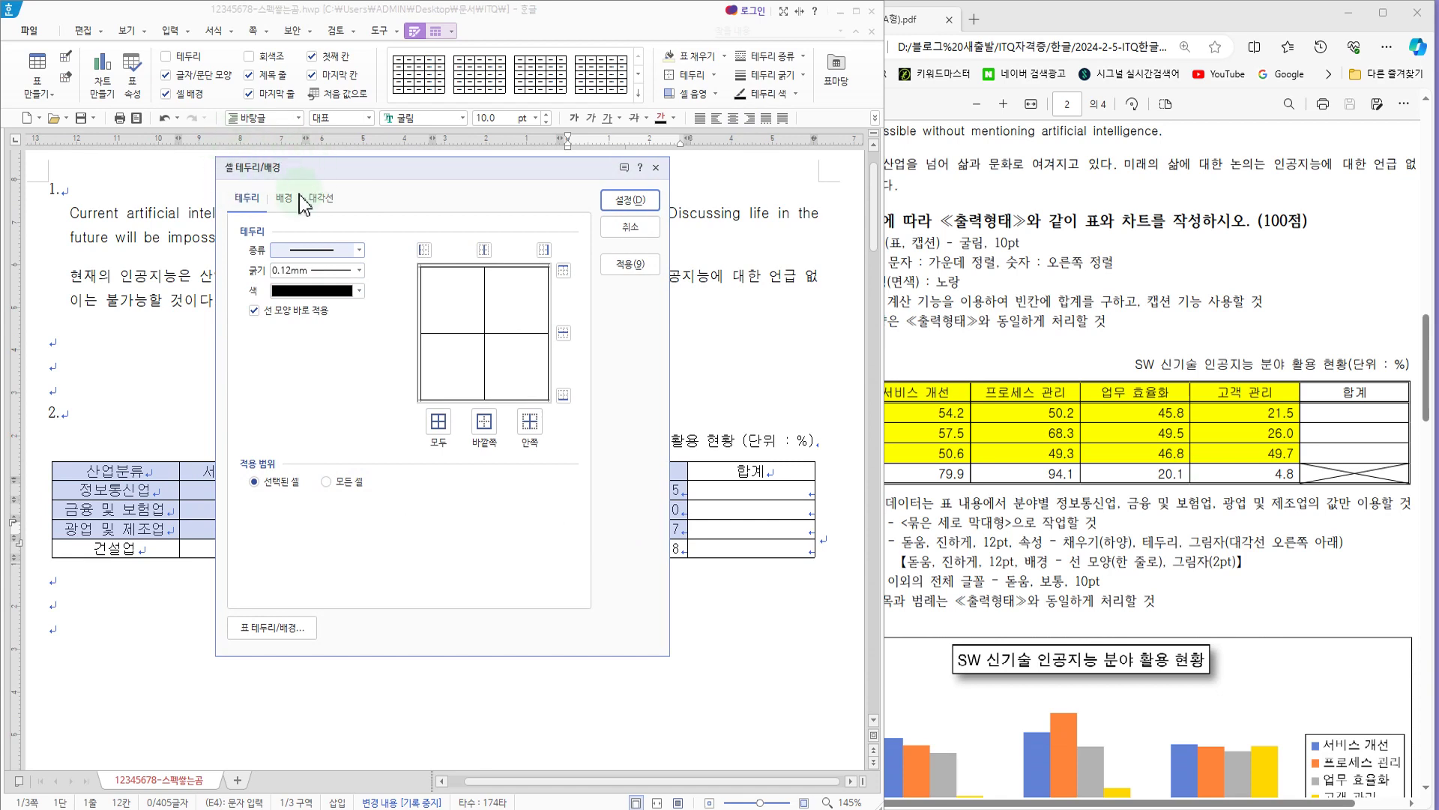
pyautogui.moveTo(289, 167); pyautogui.dragTo(401, 196)
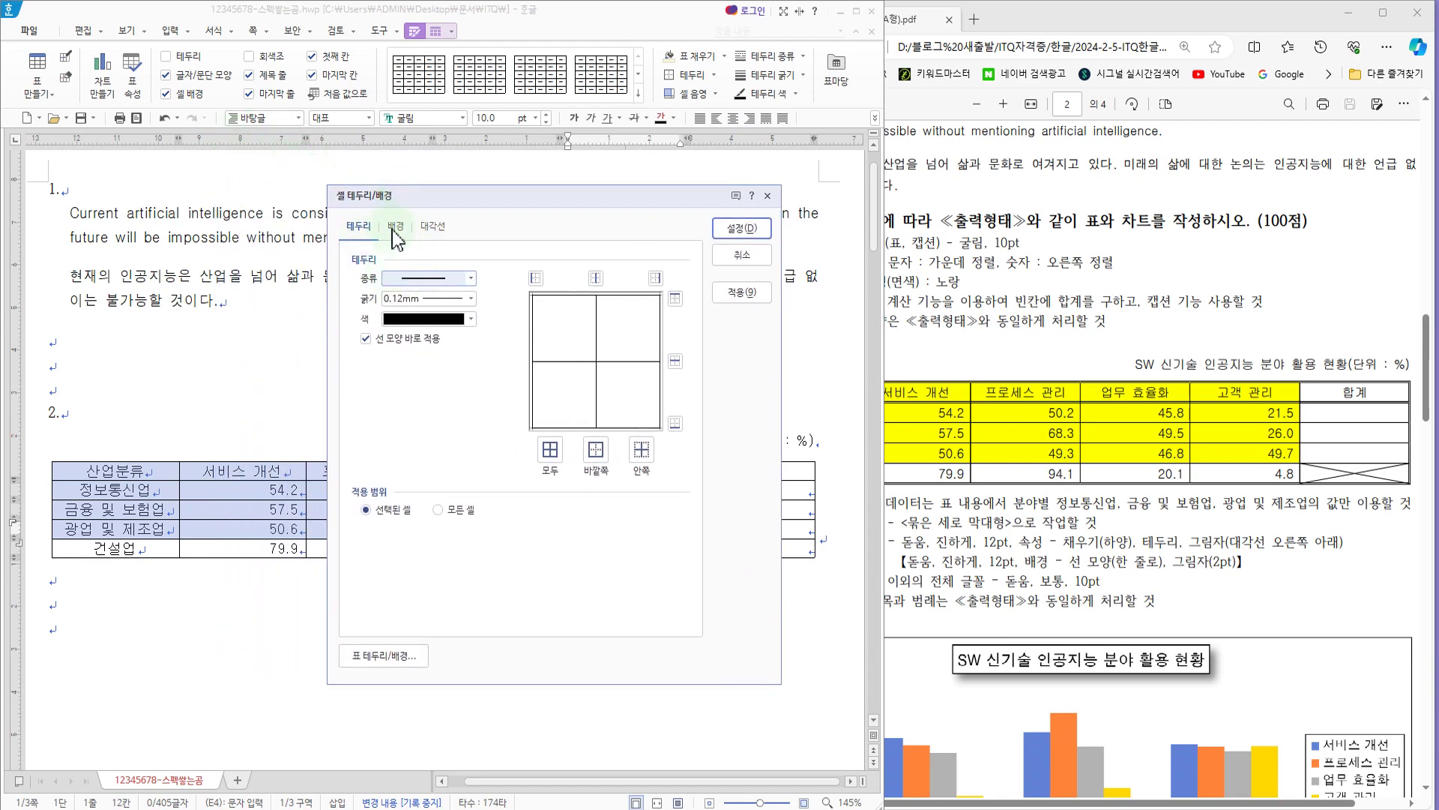
pyautogui.click(396, 226)
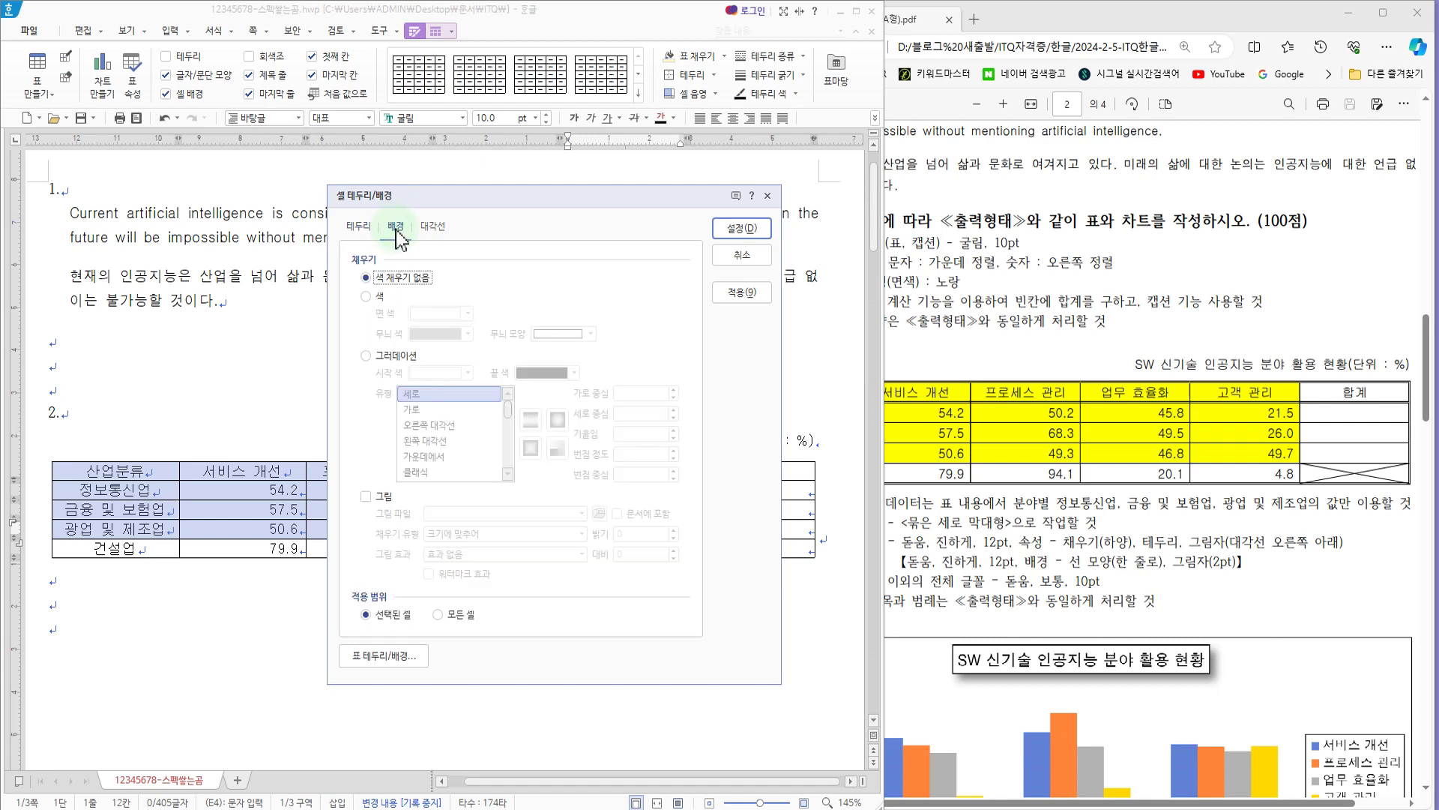
pyautogui.click(366, 296)
pyautogui.click(450, 314)
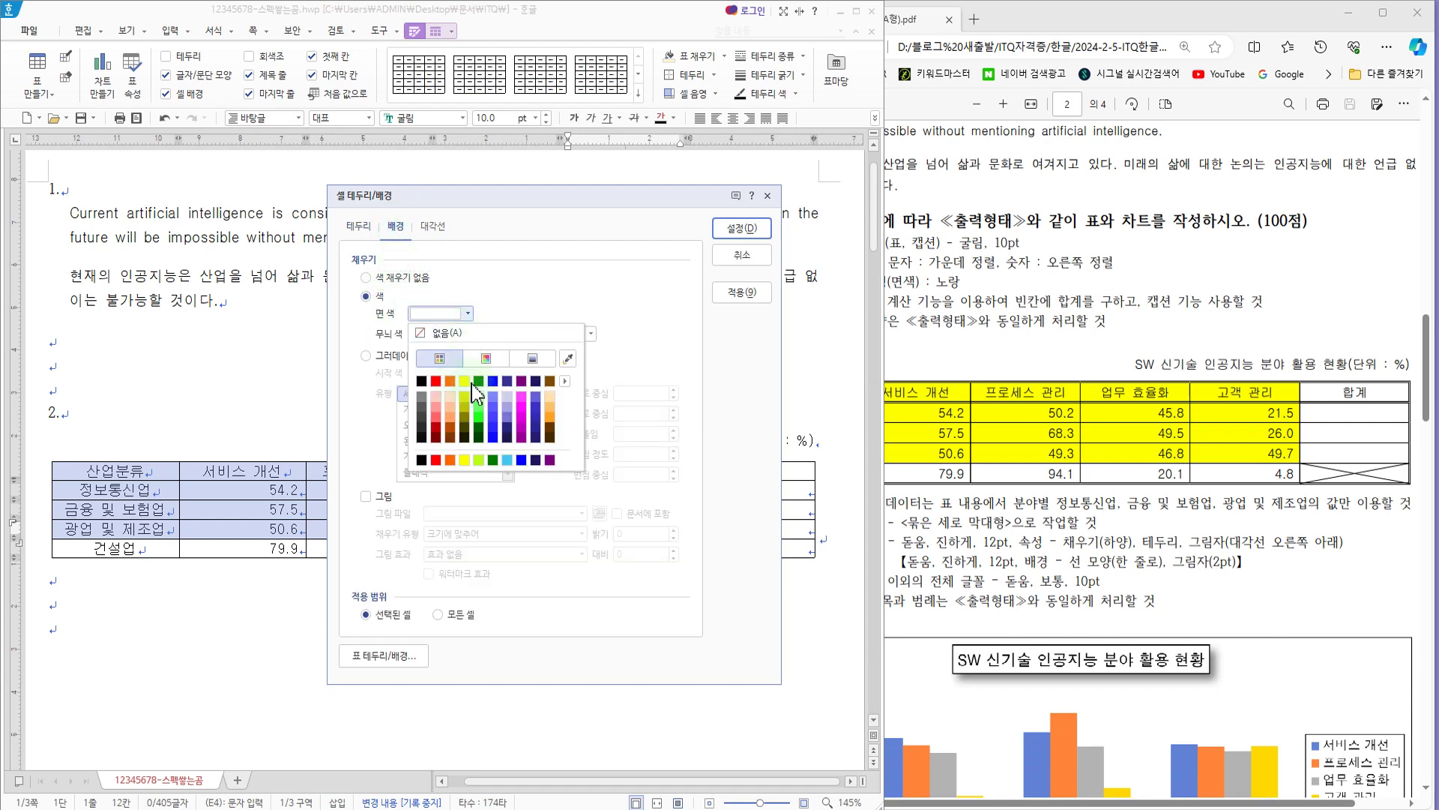
pyautogui.click(566, 381)
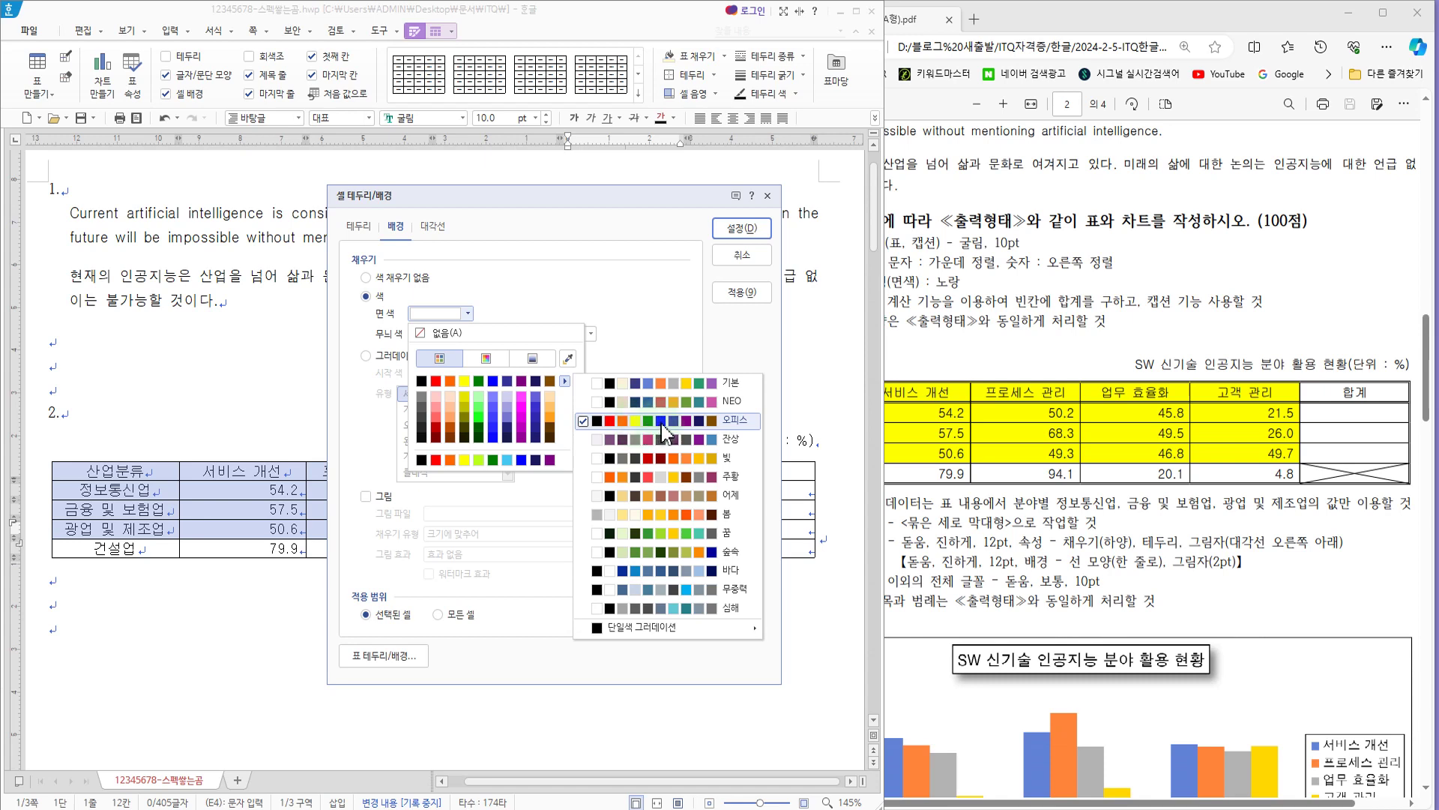
pyautogui.click(465, 384)
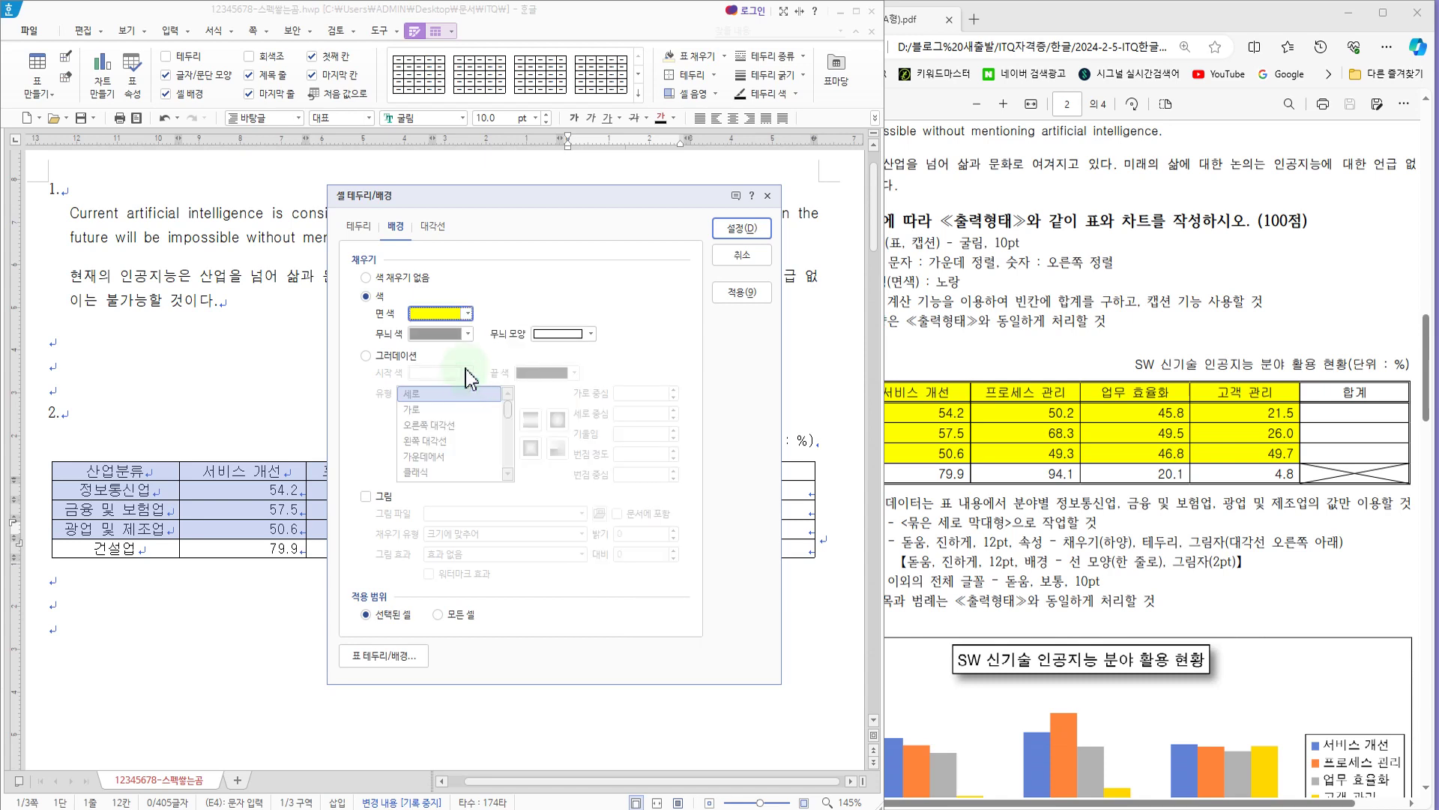
pyautogui.click(726, 231)
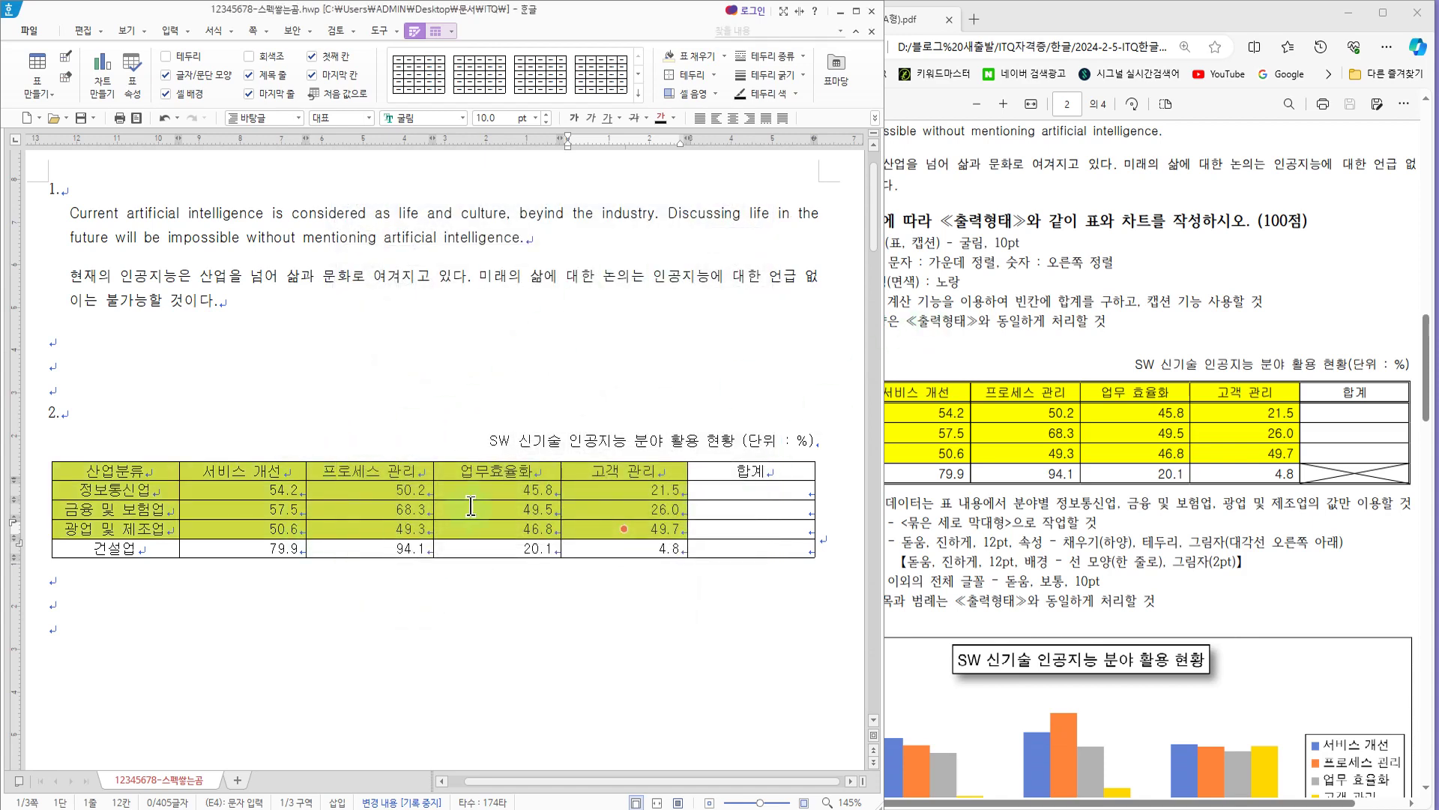
# Step: Check the calculation condition in the exam PDF and fill the 합계 cells of 정보통신업 through 광업 및 제조업 using the block sum
pyautogui.click(1134, 274)
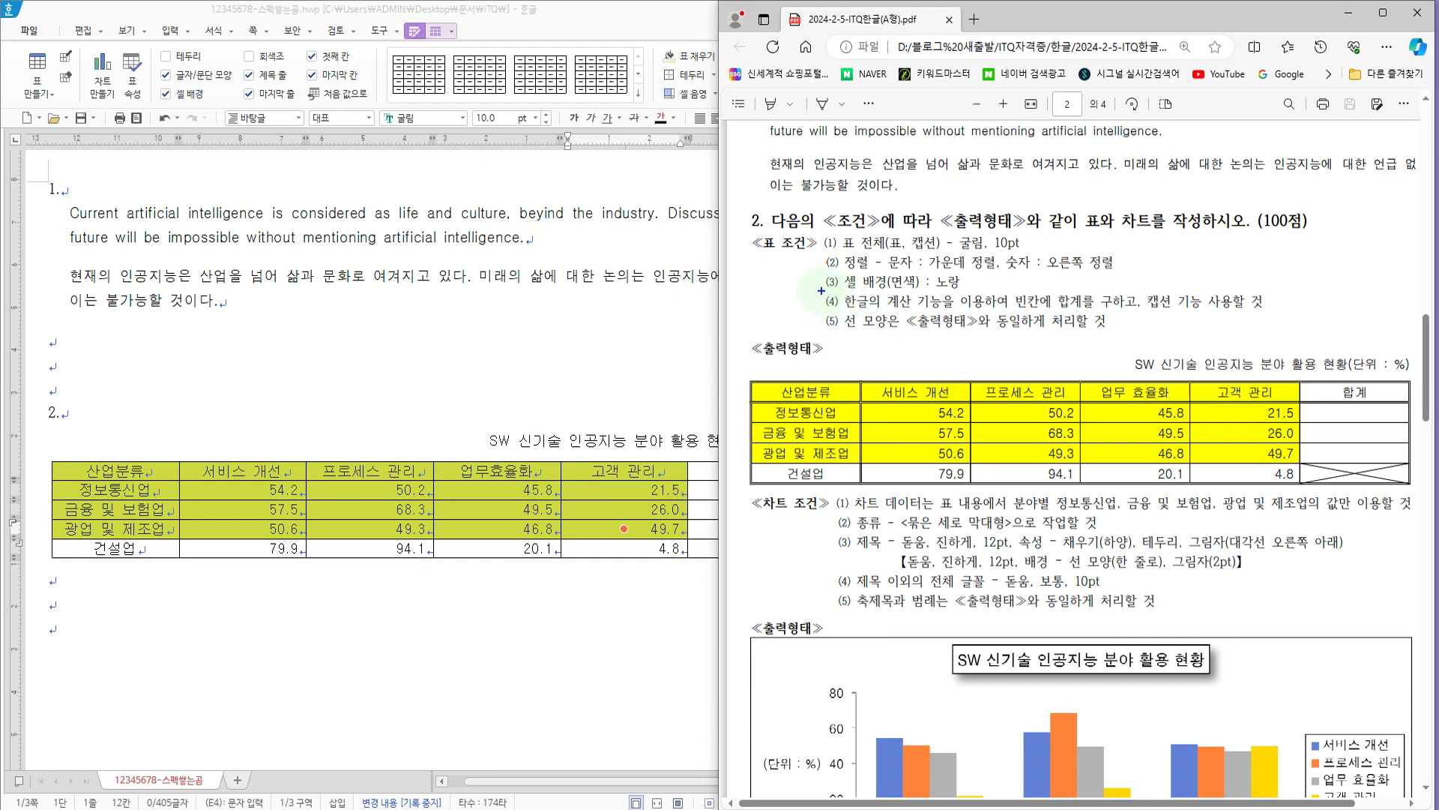
pyautogui.moveTo(821, 290)
pyautogui.mouseDown()
pyautogui.moveTo(1234, 315)
pyautogui.moveTo(1122, 308)
pyautogui.moveTo(1136, 313)
pyautogui.mouseUp()
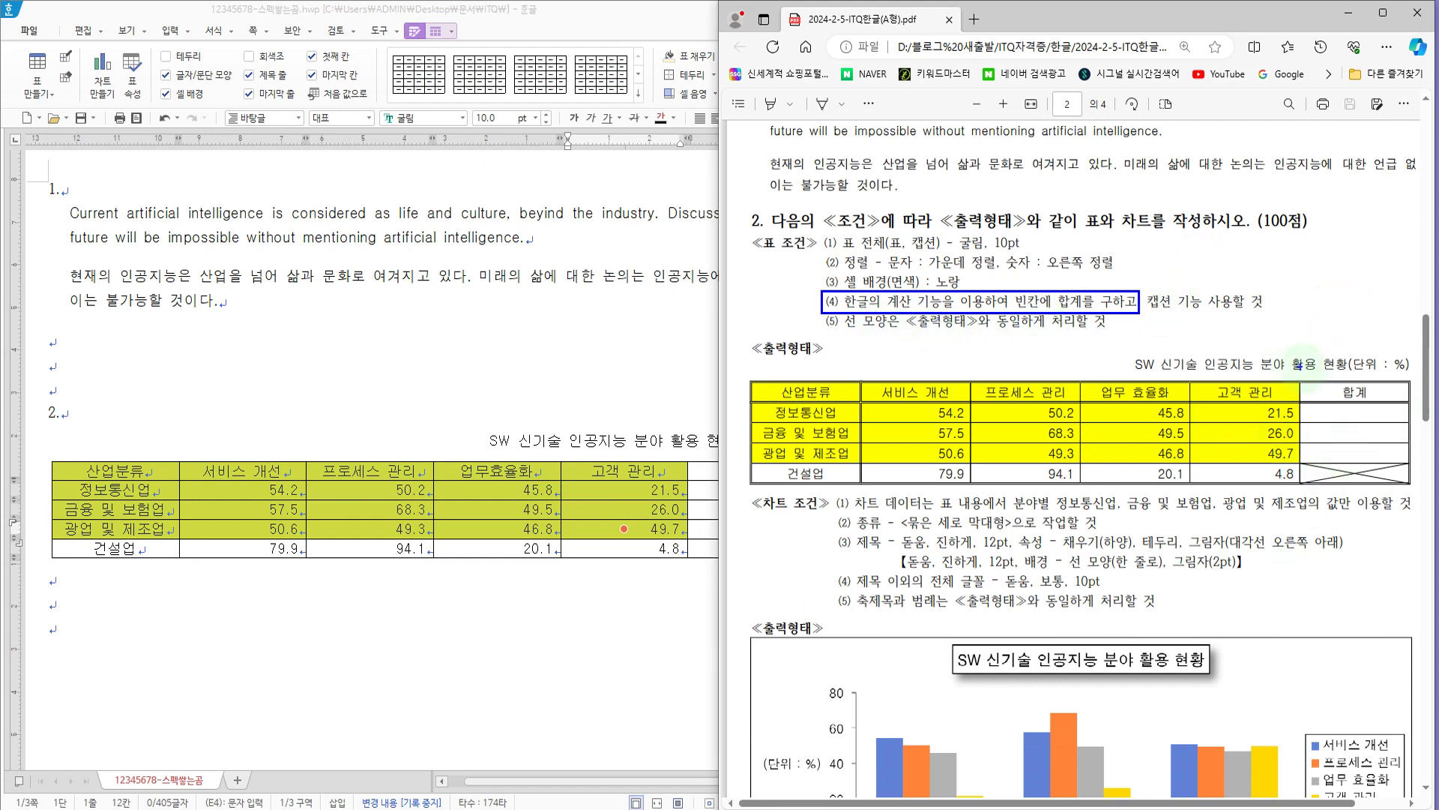
pyautogui.moveTo(1289, 391)
pyautogui.mouseDown()
pyautogui.moveTo(1334, 465)
pyautogui.moveTo(1419, 470)
pyautogui.mouseUp()
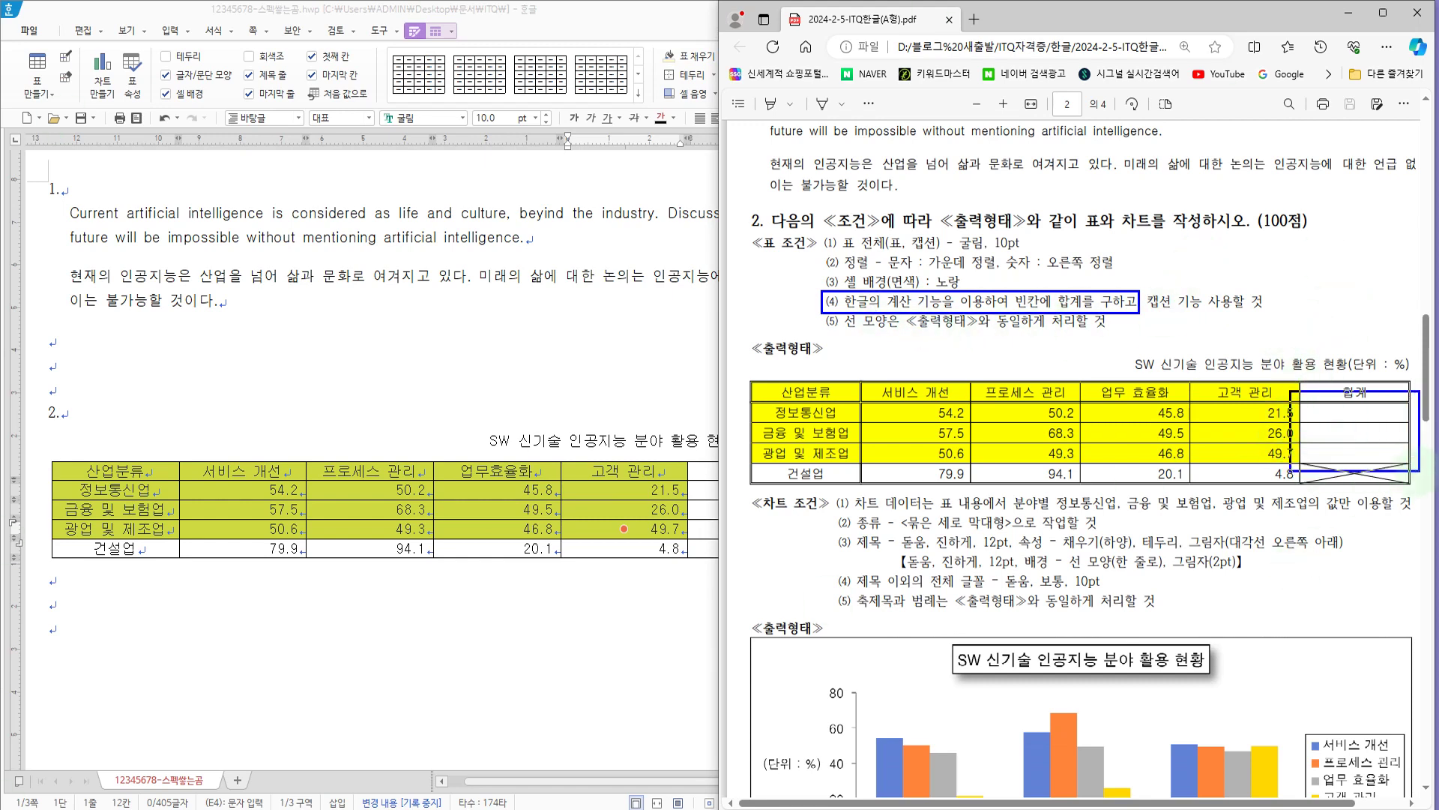
pyautogui.moveTo(844, 393)
pyautogui.mouseDown()
pyautogui.moveTo(887, 440)
pyautogui.moveTo(1216, 484)
pyautogui.moveTo(1278, 476)
pyautogui.moveTo(1334, 434)
pyautogui.mouseUp()
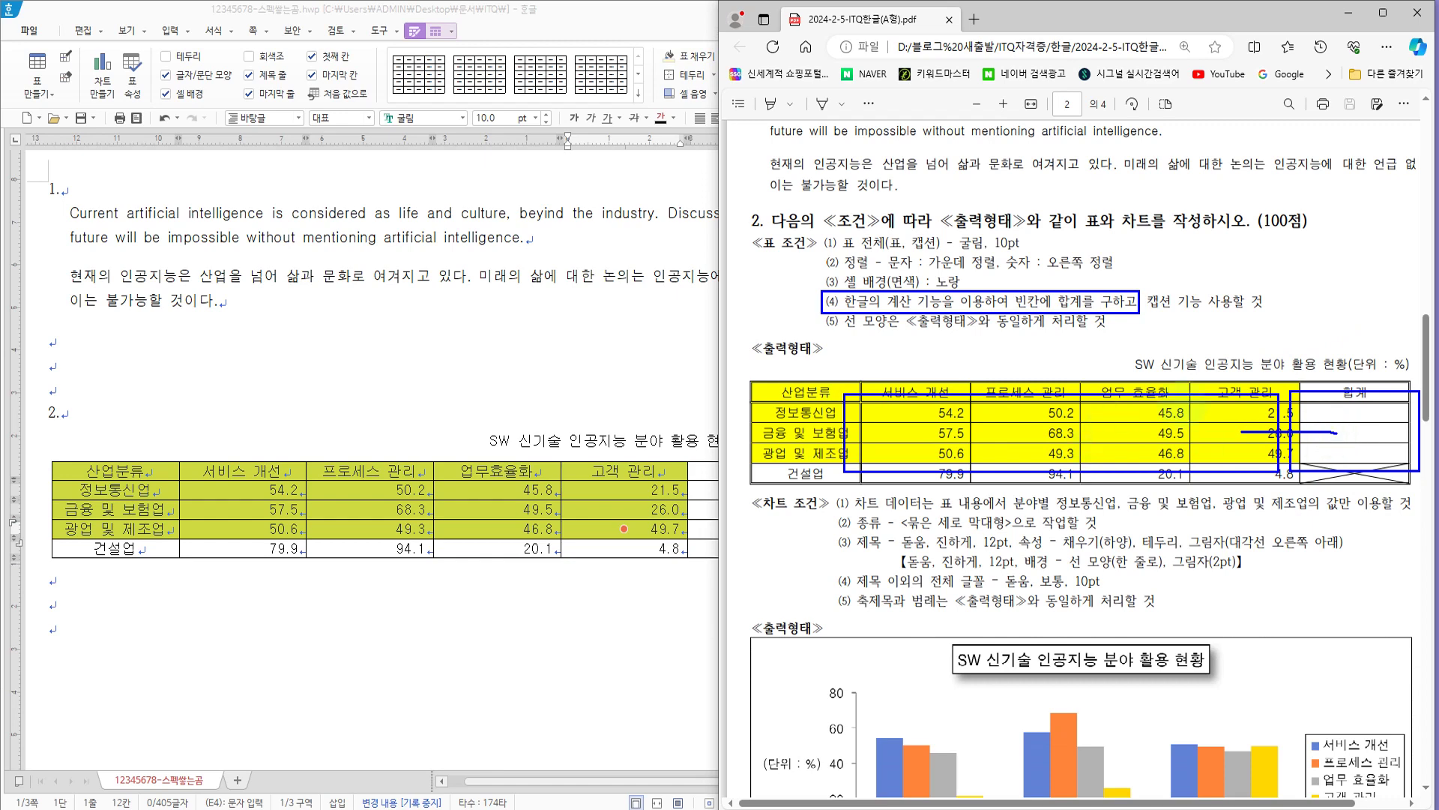
pyautogui.press('Escape')
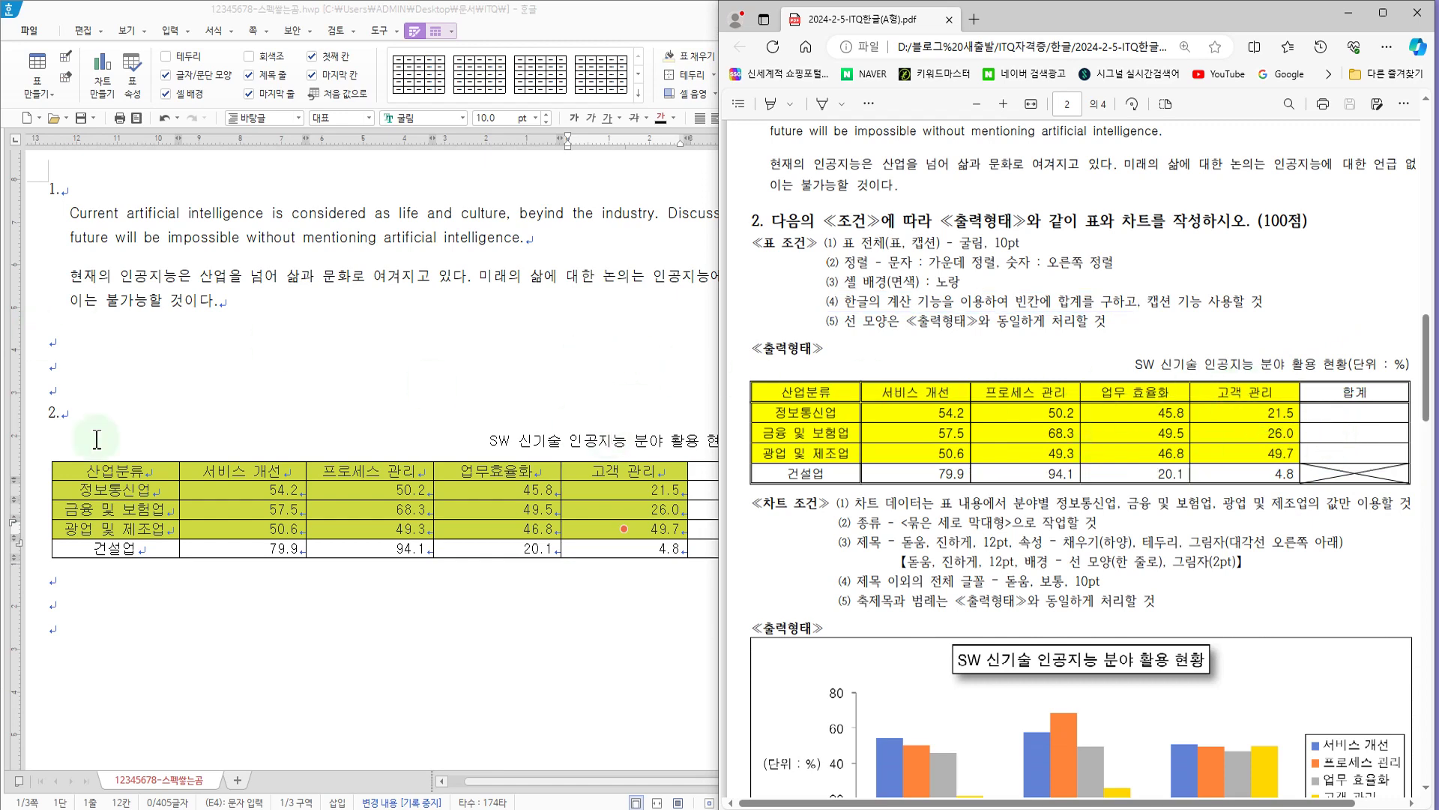
pyautogui.click(491, 412)
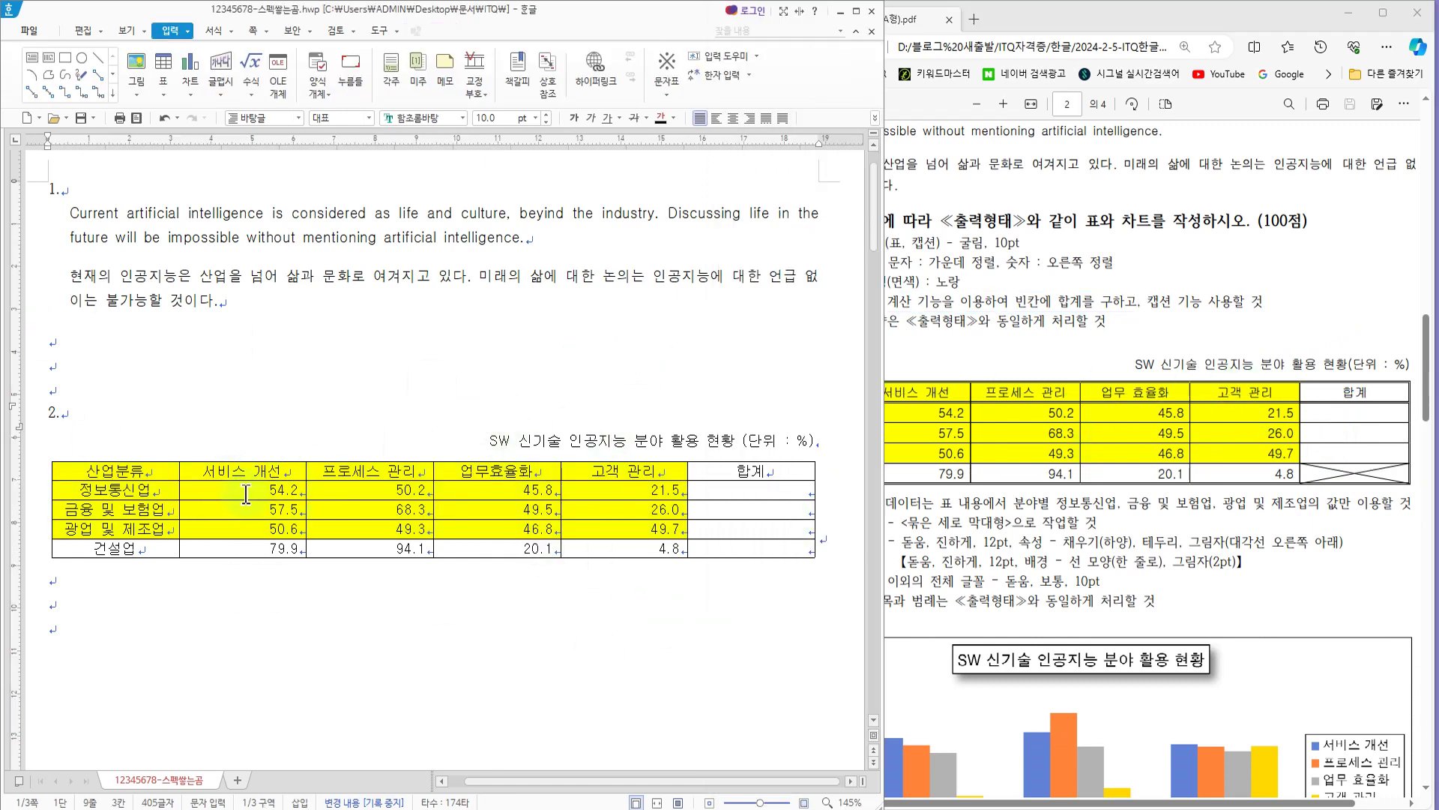
pyautogui.moveTo(246, 487); pyautogui.dragTo(793, 535)
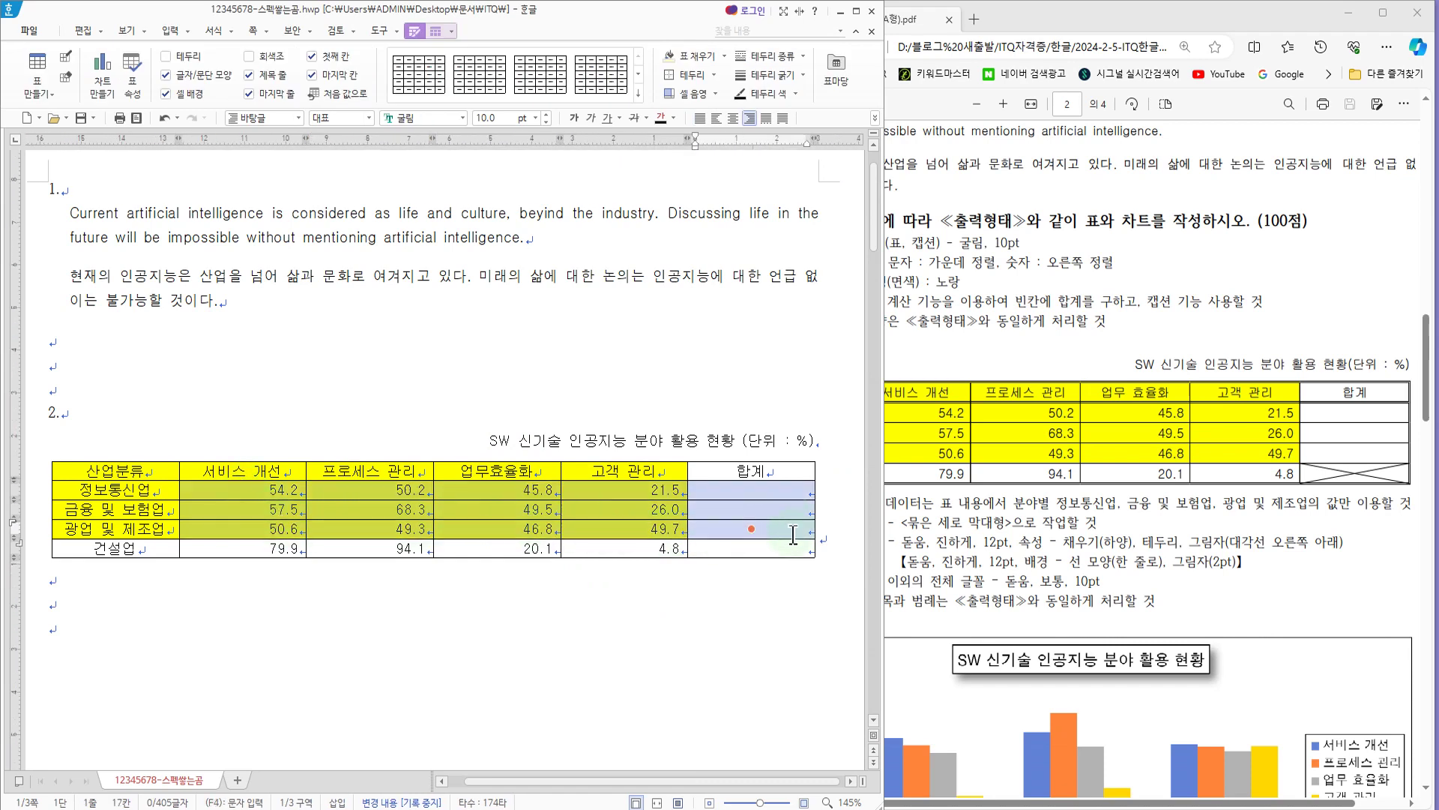
pyautogui.rightClick(703, 507)
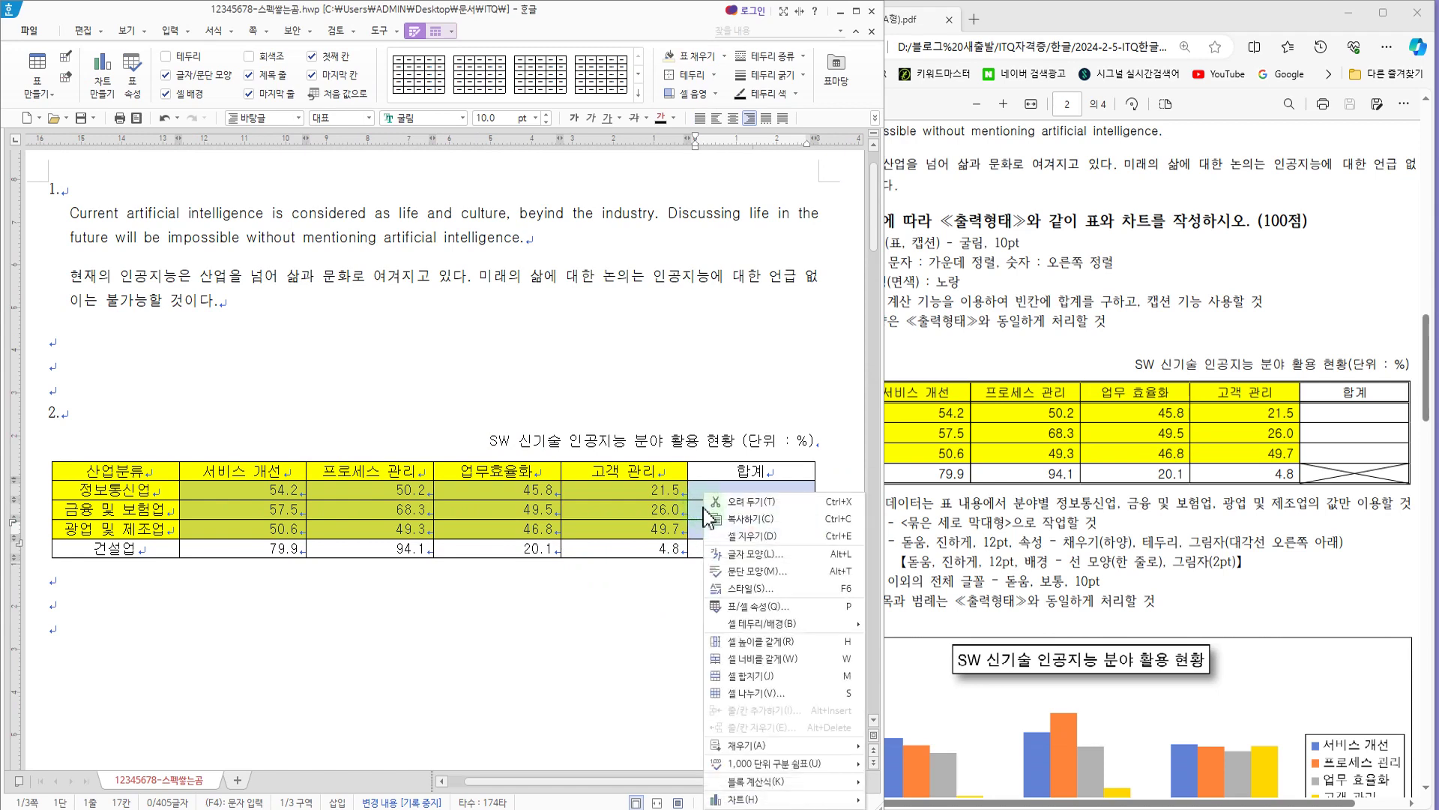
pyautogui.moveTo(763, 784)
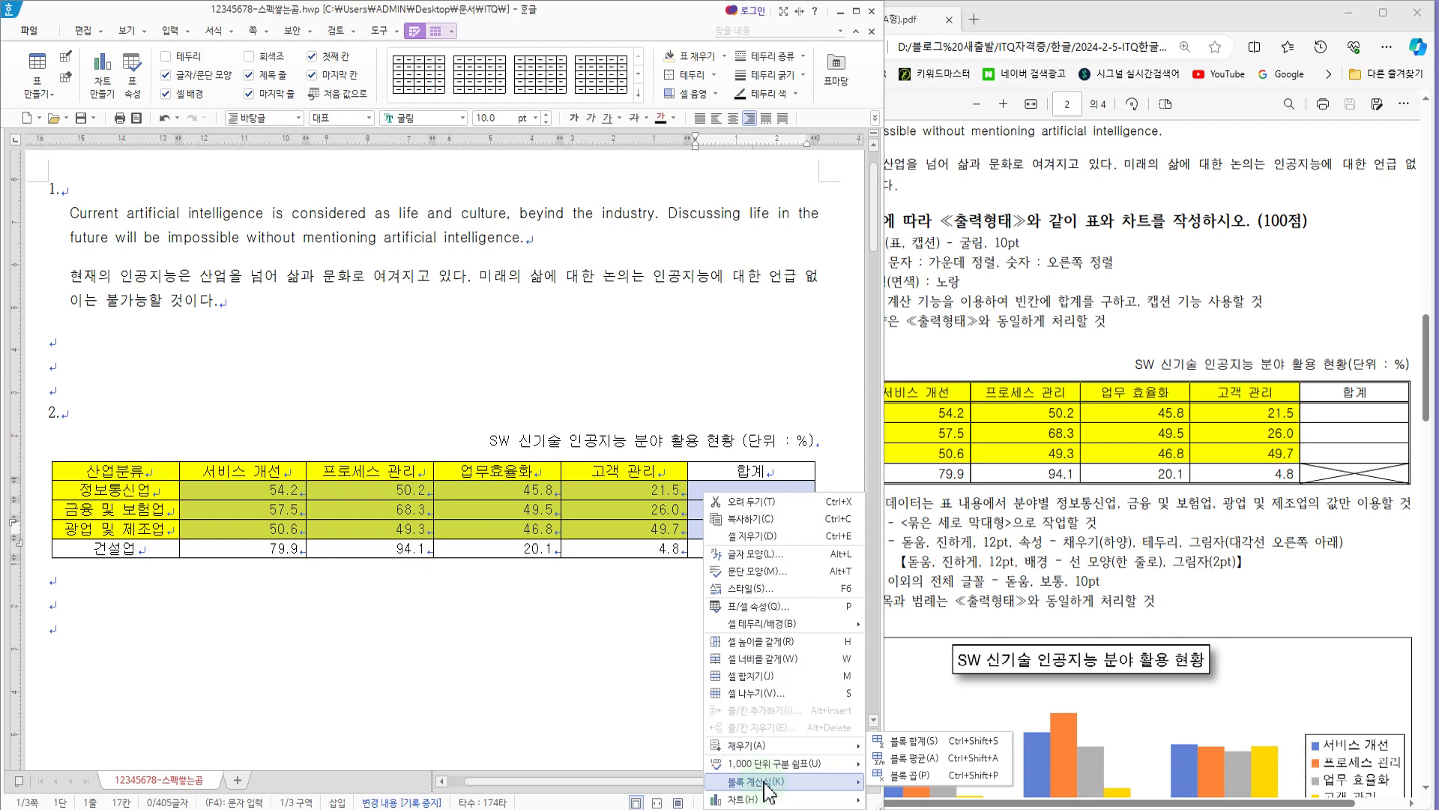
pyautogui.click(911, 741)
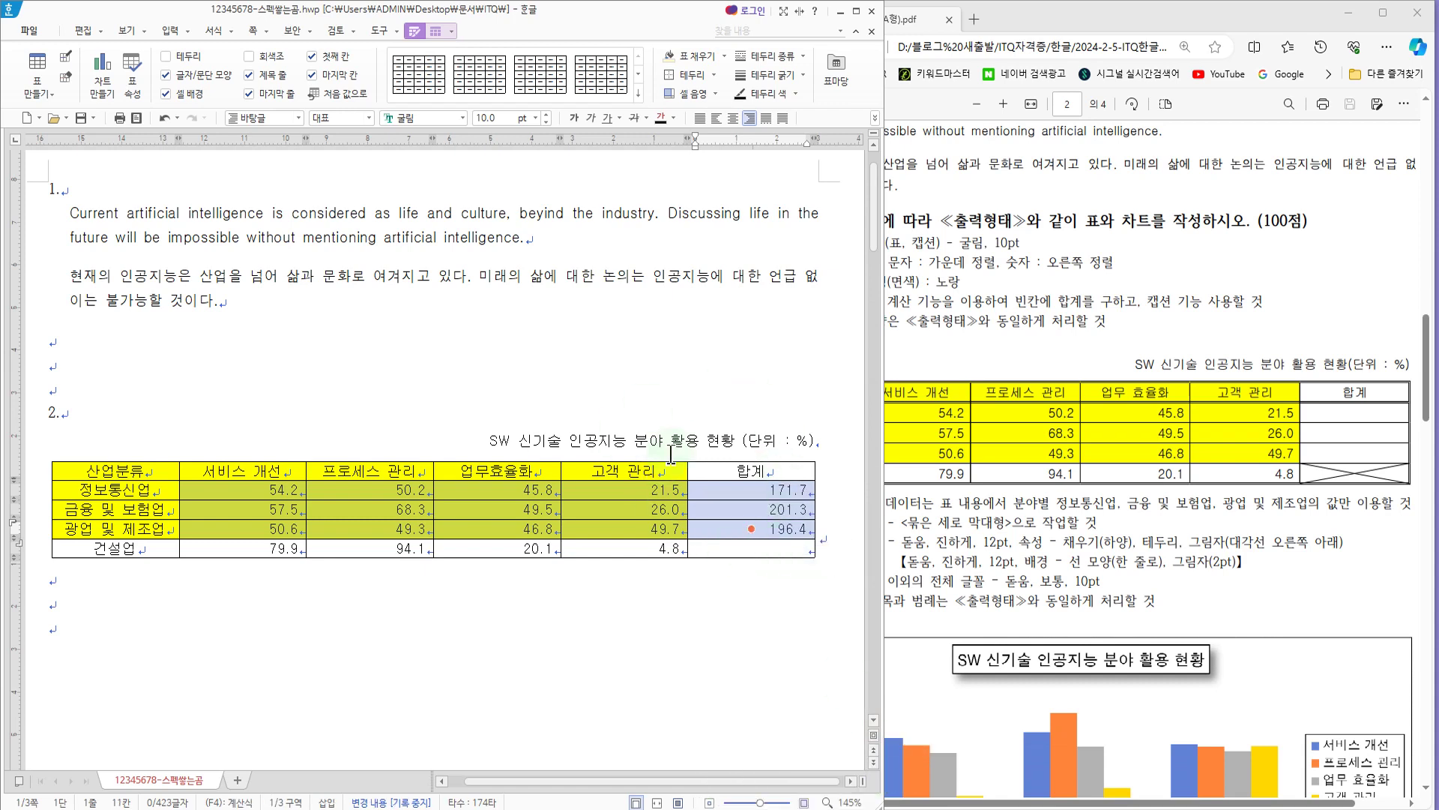
# Step: Check the line-style condition in the exam PDF and slightly increase the height of all the table's rows
pyautogui.click(1058, 282)
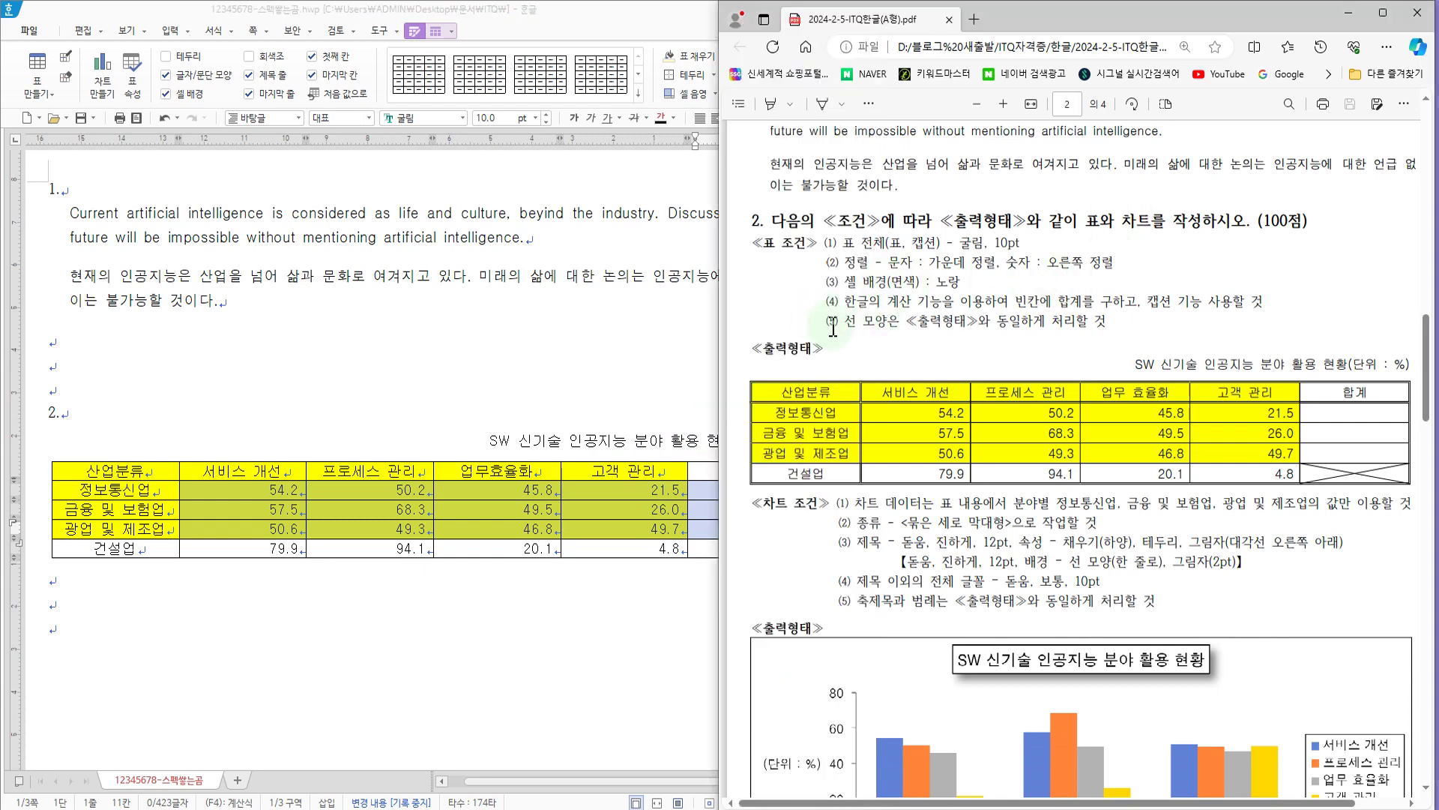
pyautogui.moveTo(849, 324); pyautogui.dragTo(1123, 328)
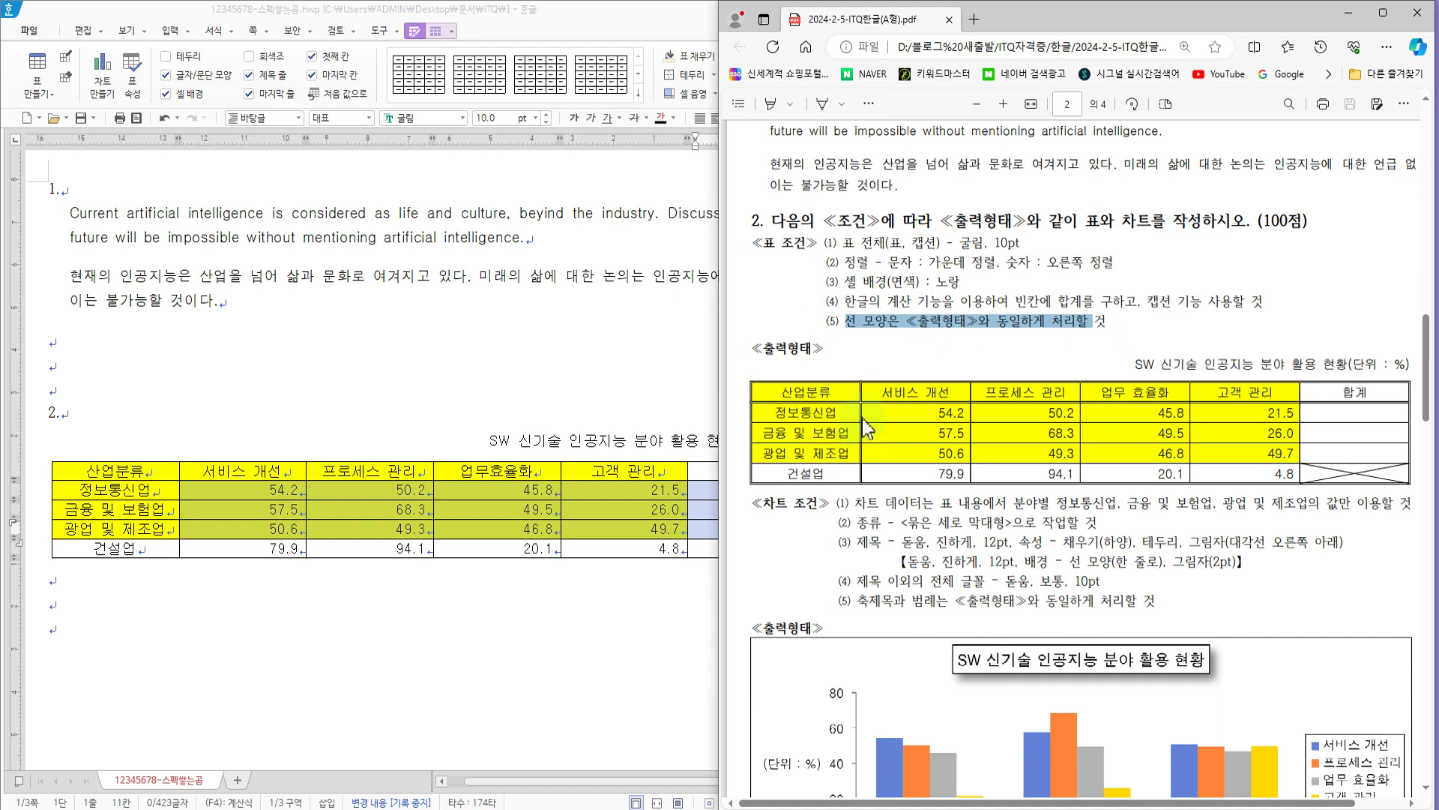
pyautogui.click(1108, 324)
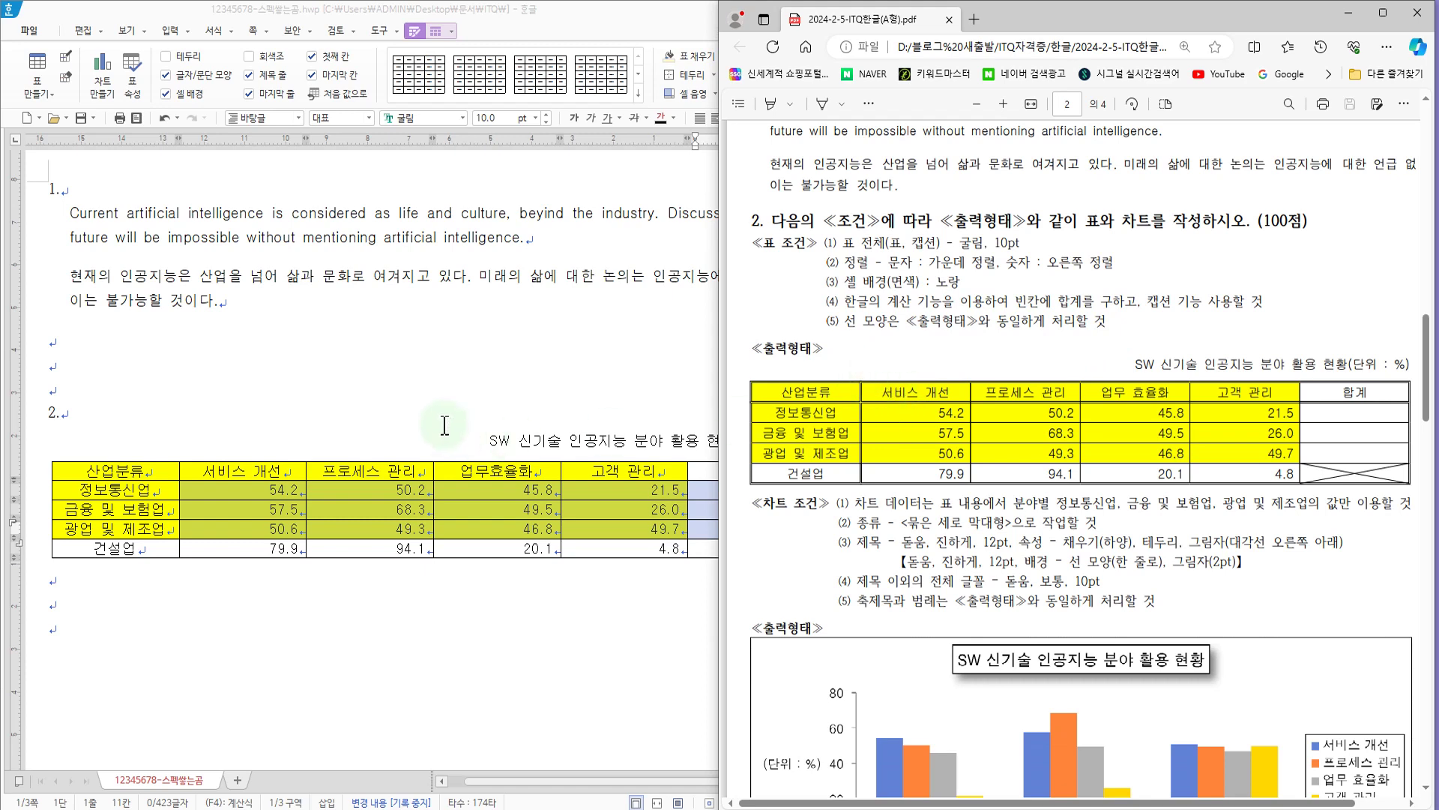
pyautogui.click(558, 386)
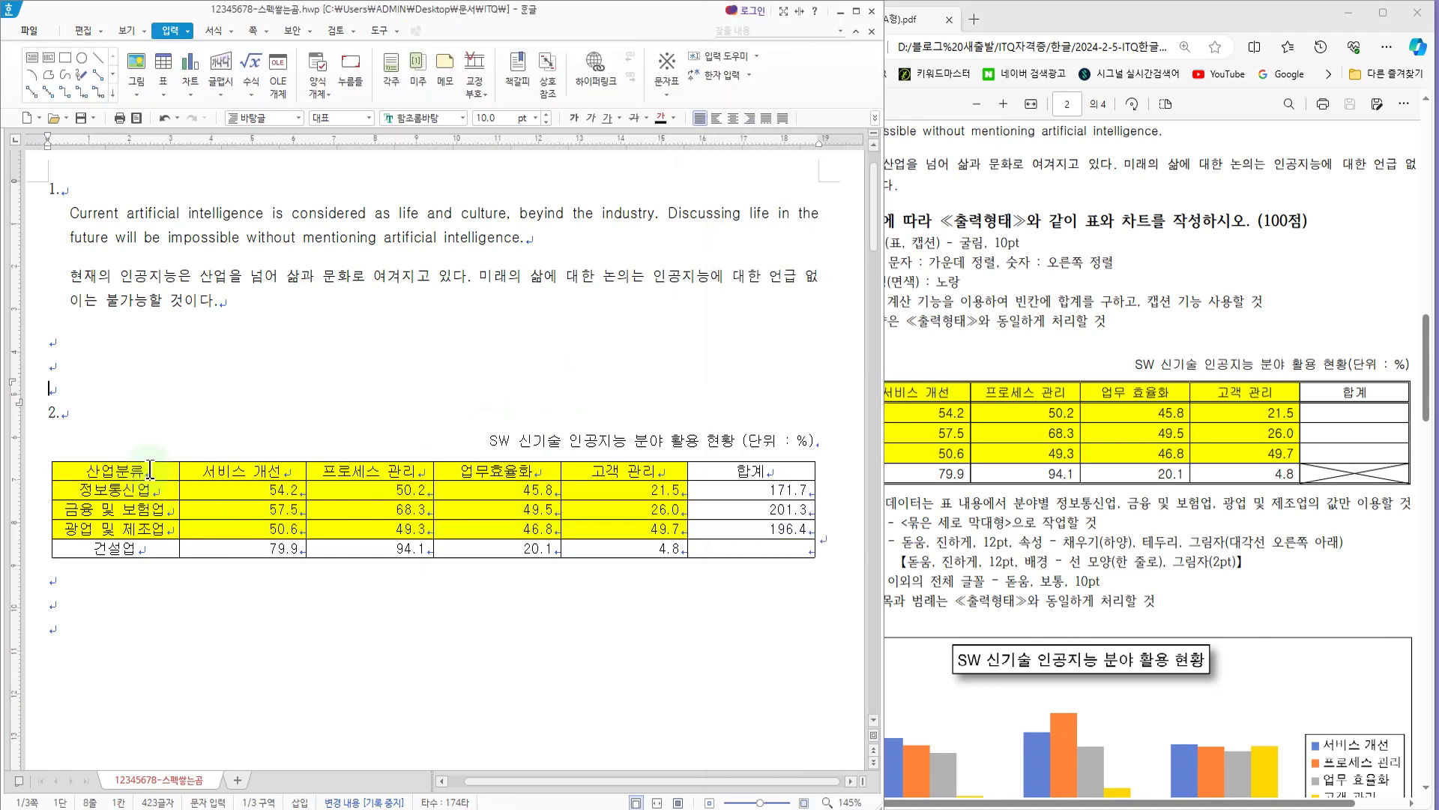
pyautogui.moveTo(150, 470); pyautogui.dragTo(797, 562)
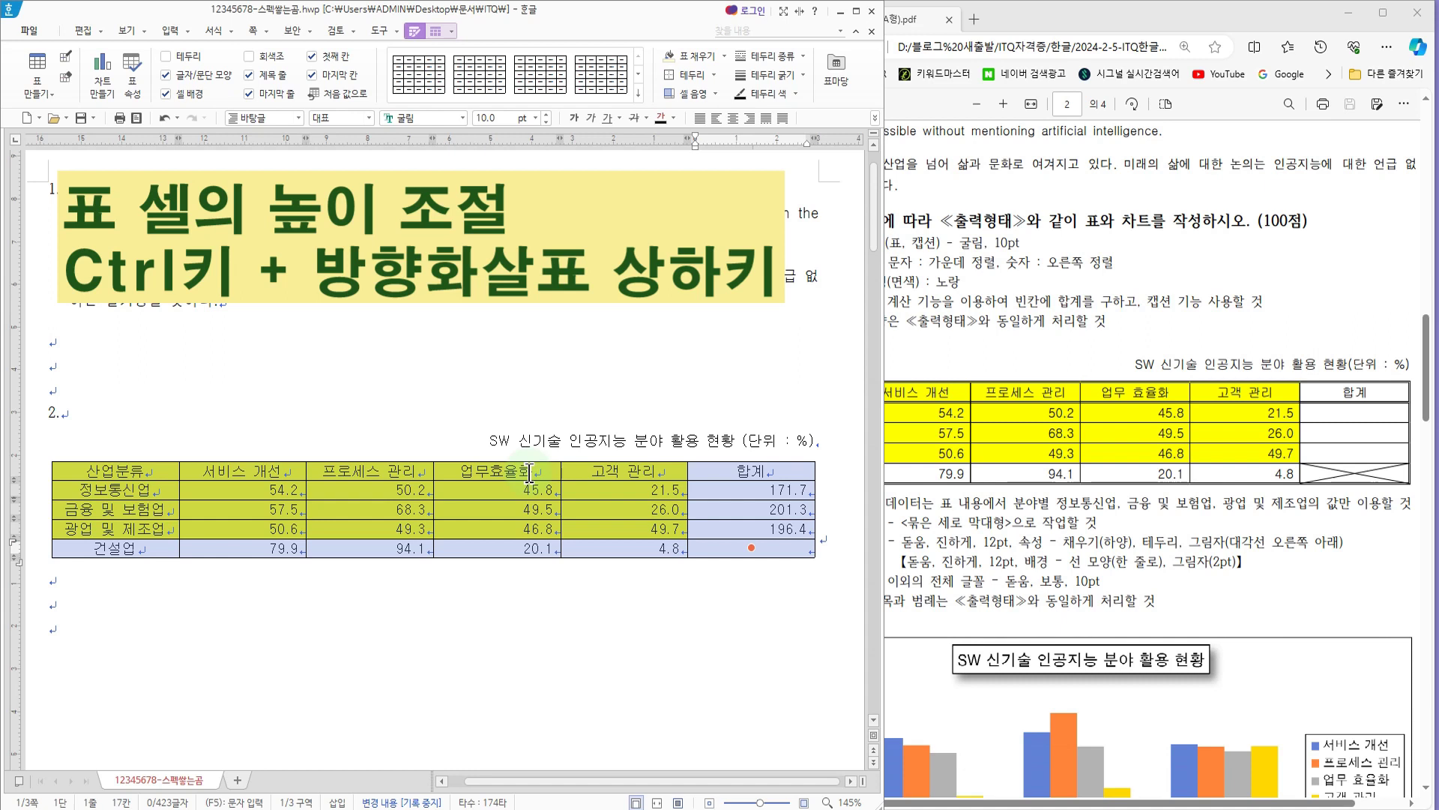
pyautogui.hotkey('ctrl', 'Down')
pyautogui.hotkey('ctrl', 'Down')
pyautogui.hotkey('ctrl', 'Down')
pyautogui.hotkey('ctrl', 'Down')
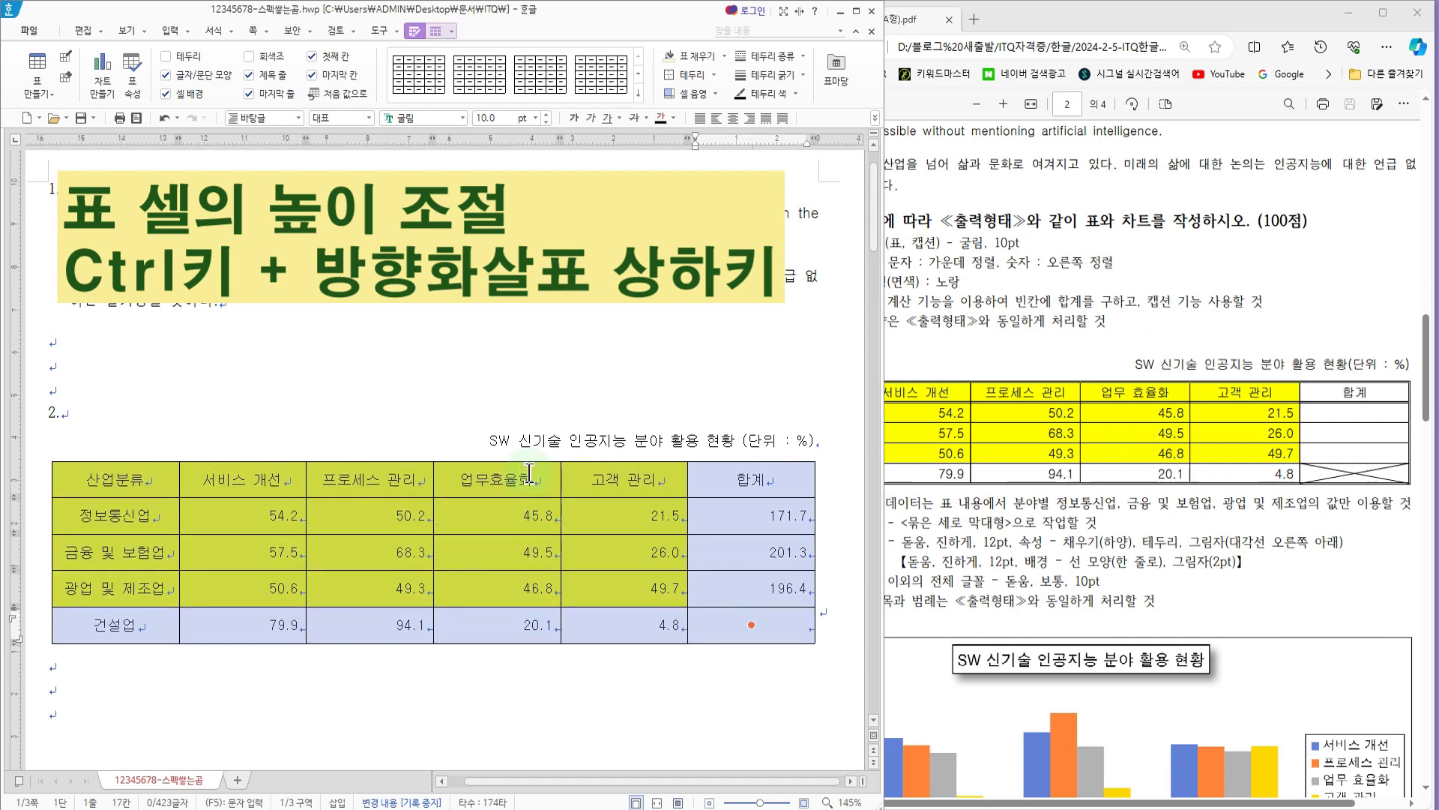
pyautogui.hotkey('ctrl', 'Up')
pyautogui.hotkey('ctrl', 'Up')
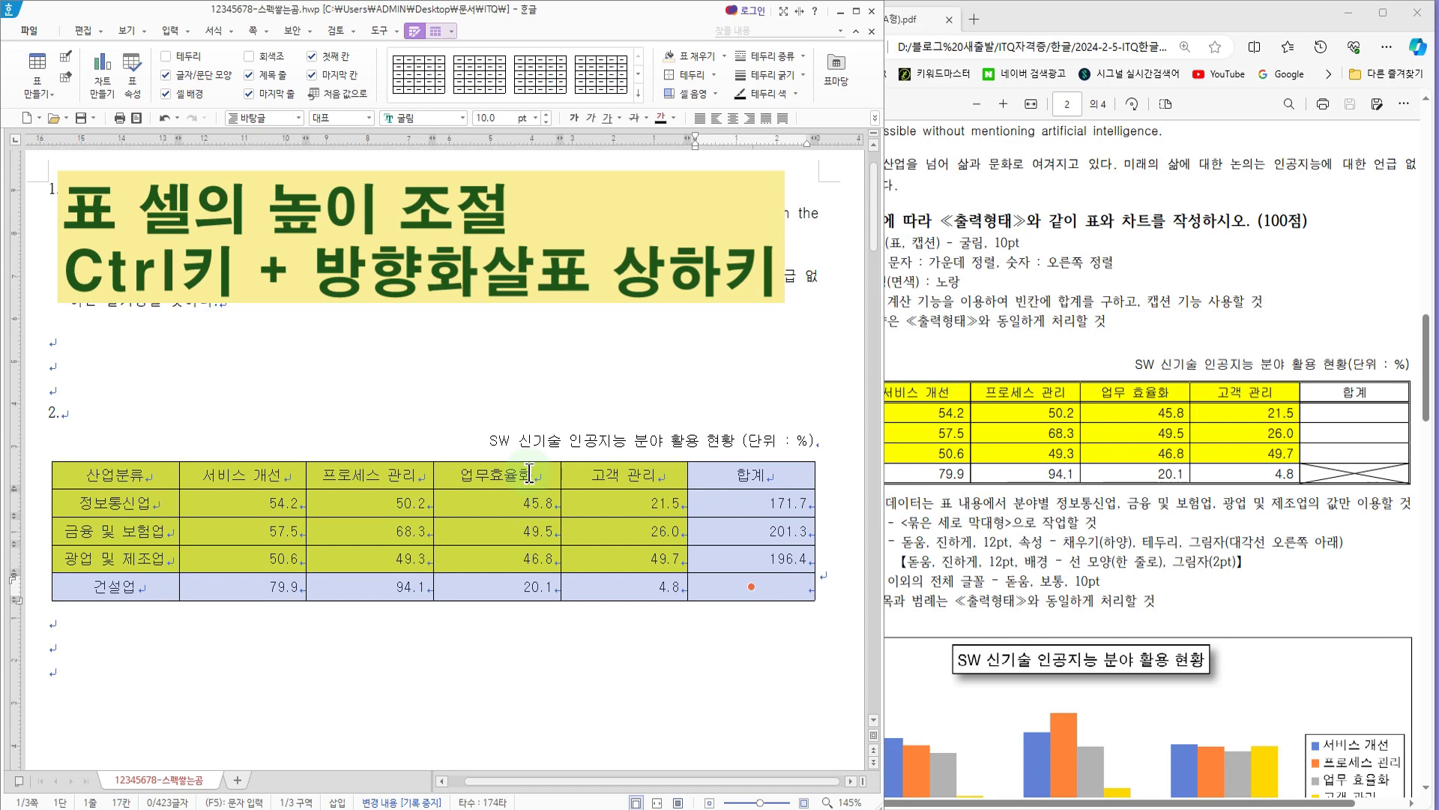
pyautogui.hotkey('ctrl', 'Up')
pyautogui.hotkey('ctrl', 'Up')
pyautogui.hotkey('ctrl', 'Down')
pyautogui.hotkey('ctrl', 'Down')
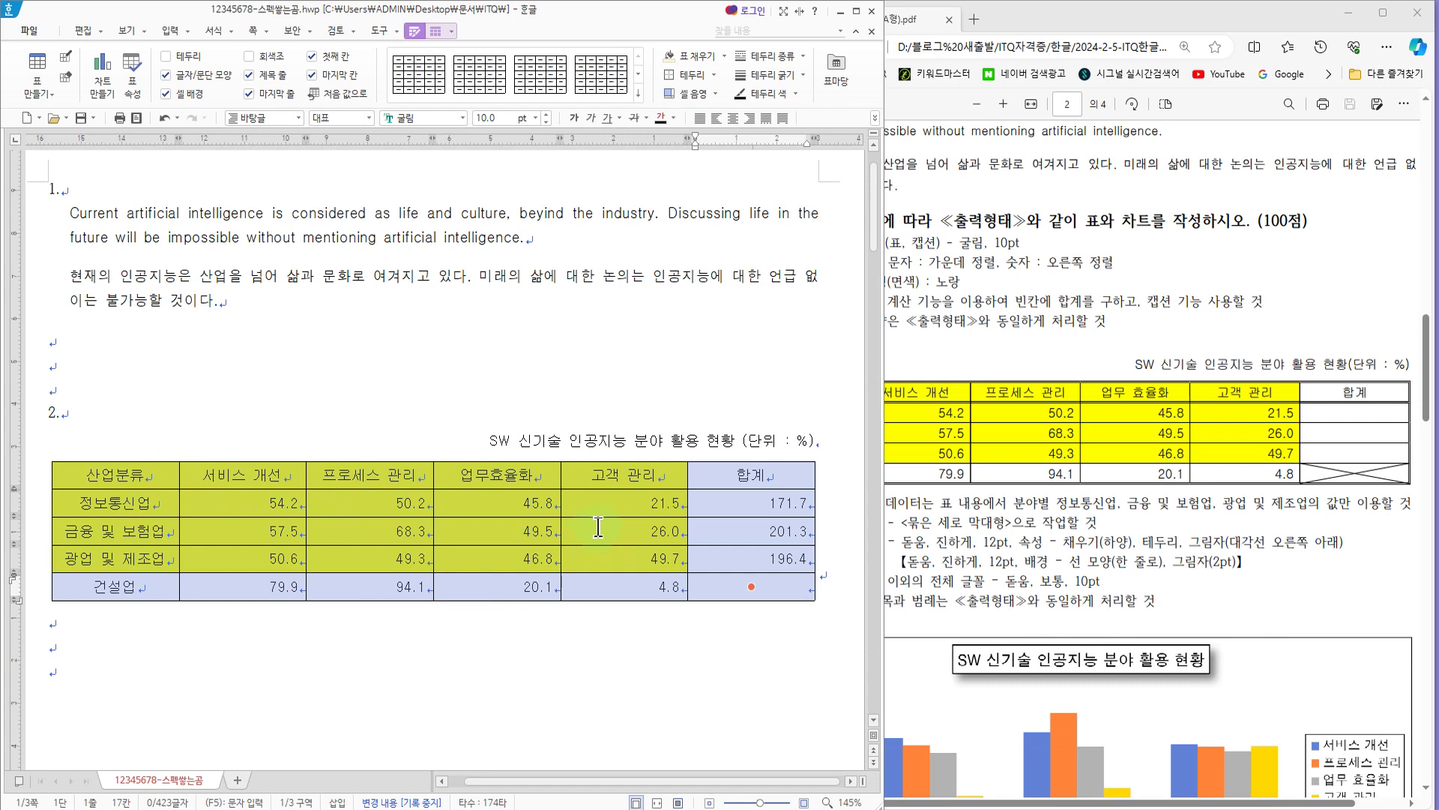
# Step: Set the outer border of the whole table to a 0.5 mm double solid line (이중 실선)
pyautogui.press('l')
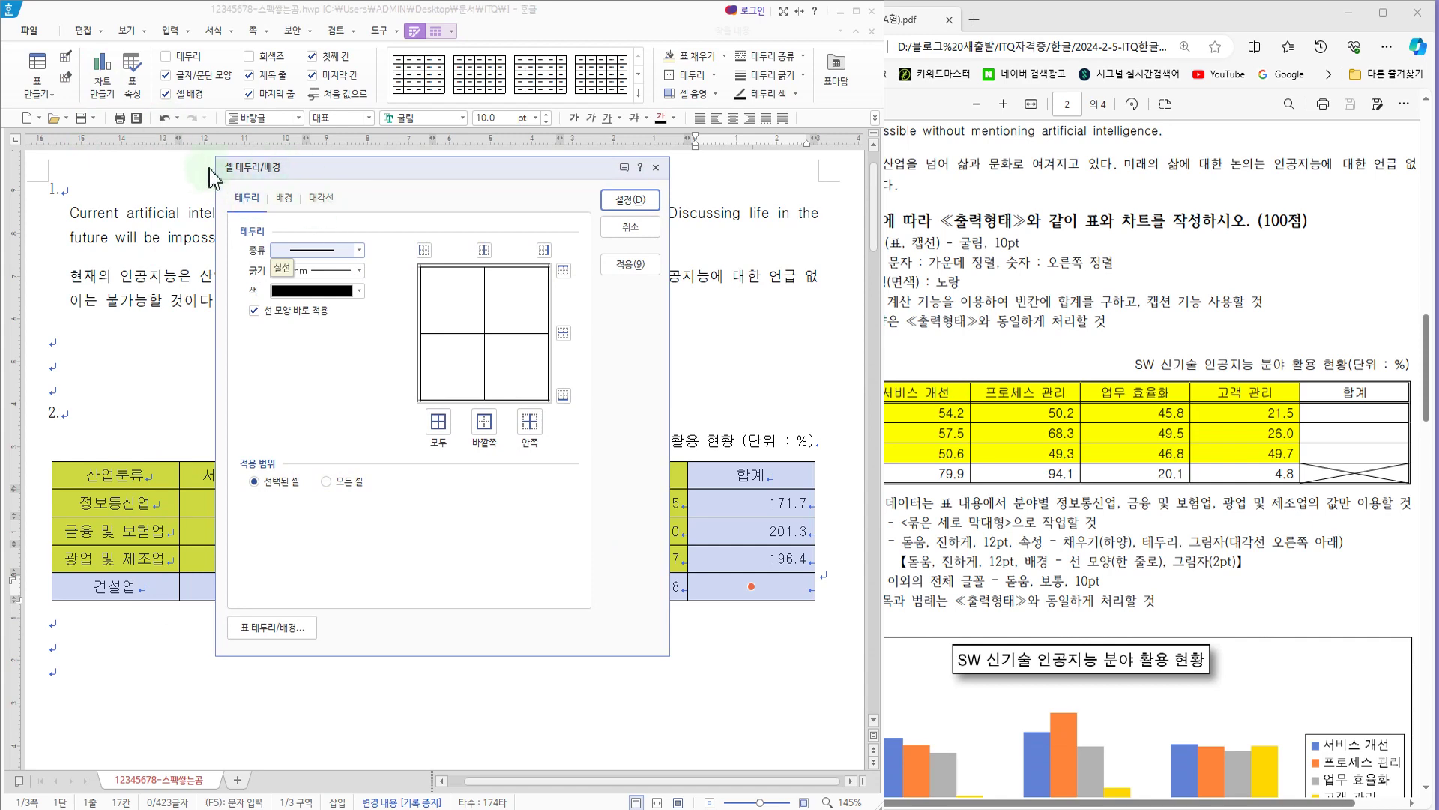
pyautogui.moveTo(322, 179); pyautogui.dragTo(445, 198)
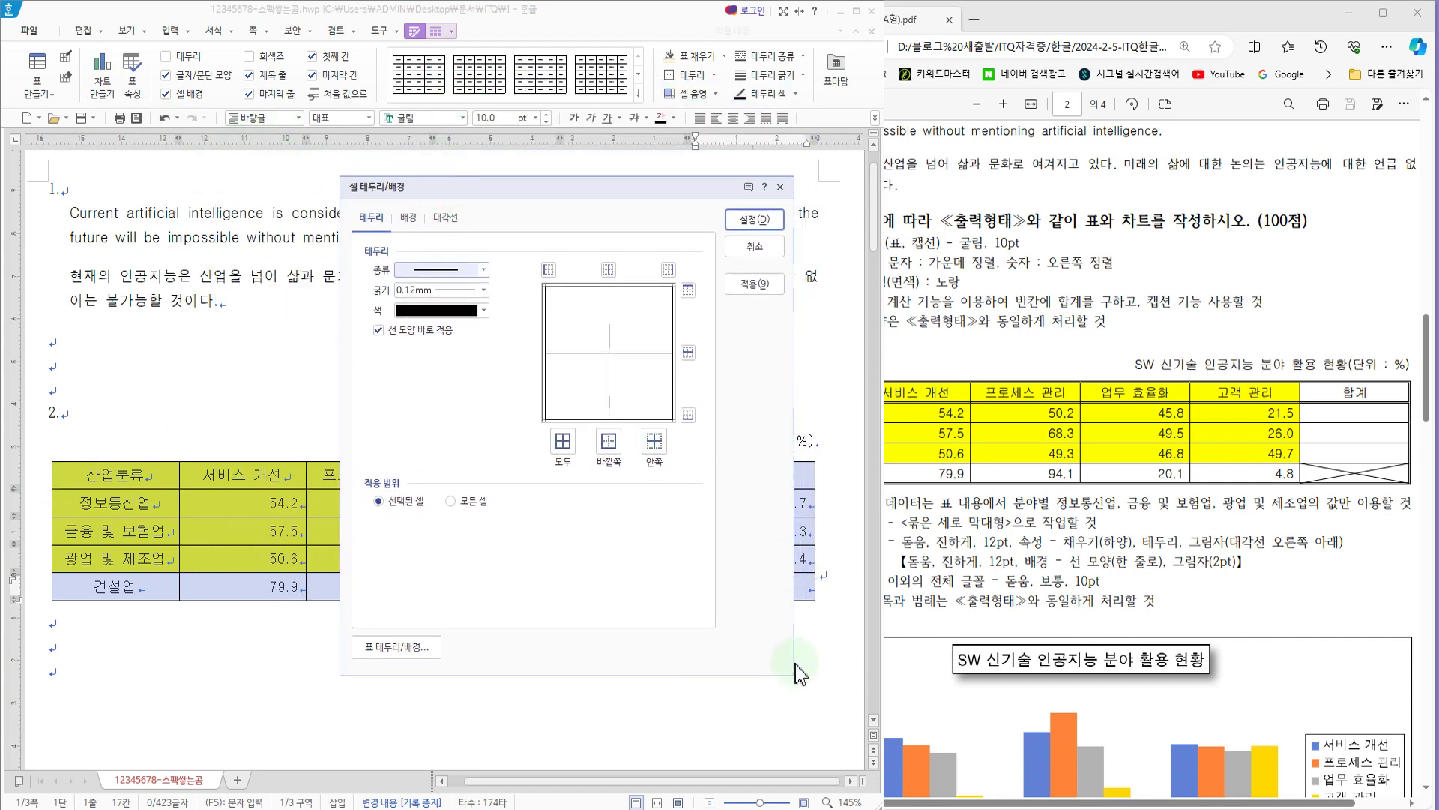
pyautogui.click(484, 272)
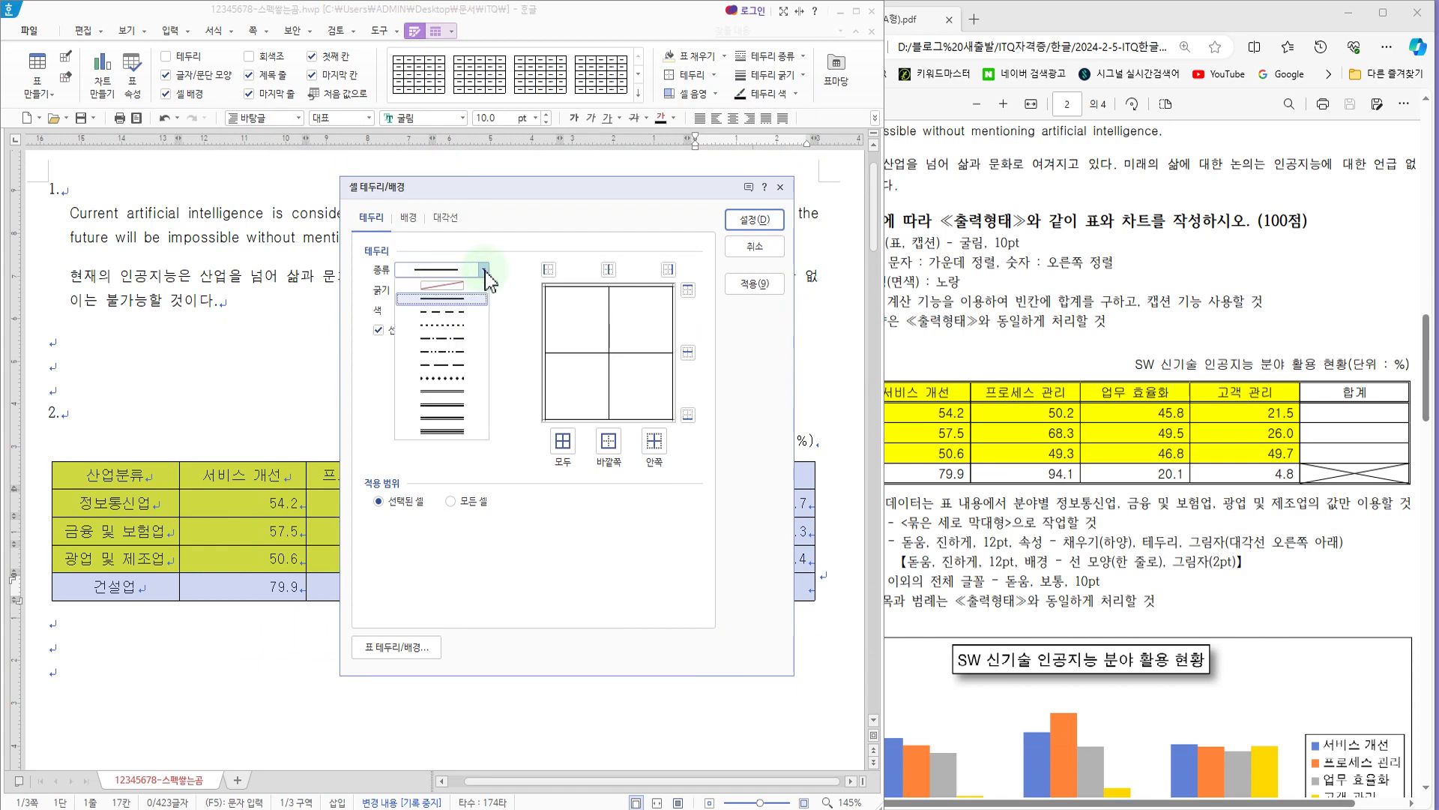
pyautogui.click(457, 391)
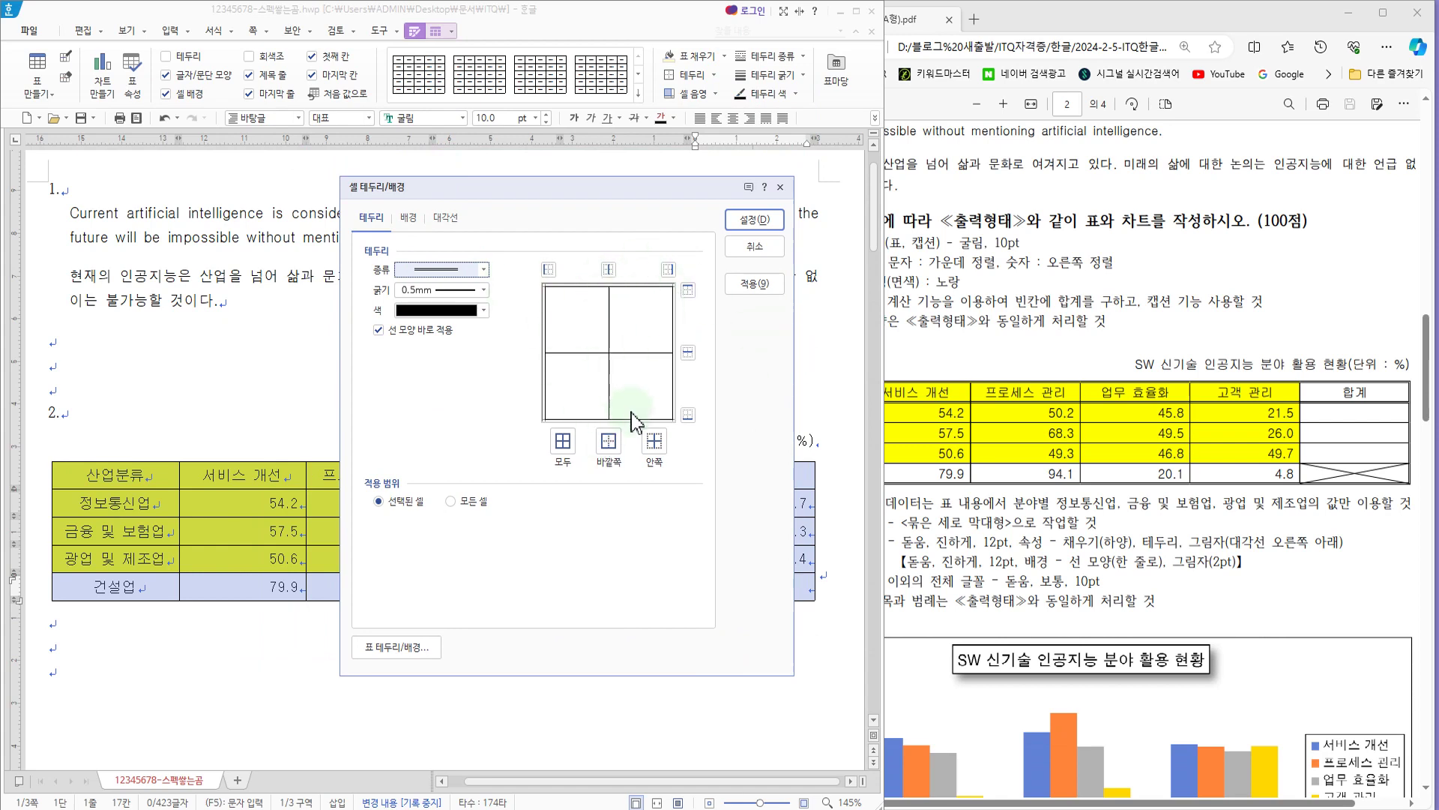
pyautogui.click(609, 442)
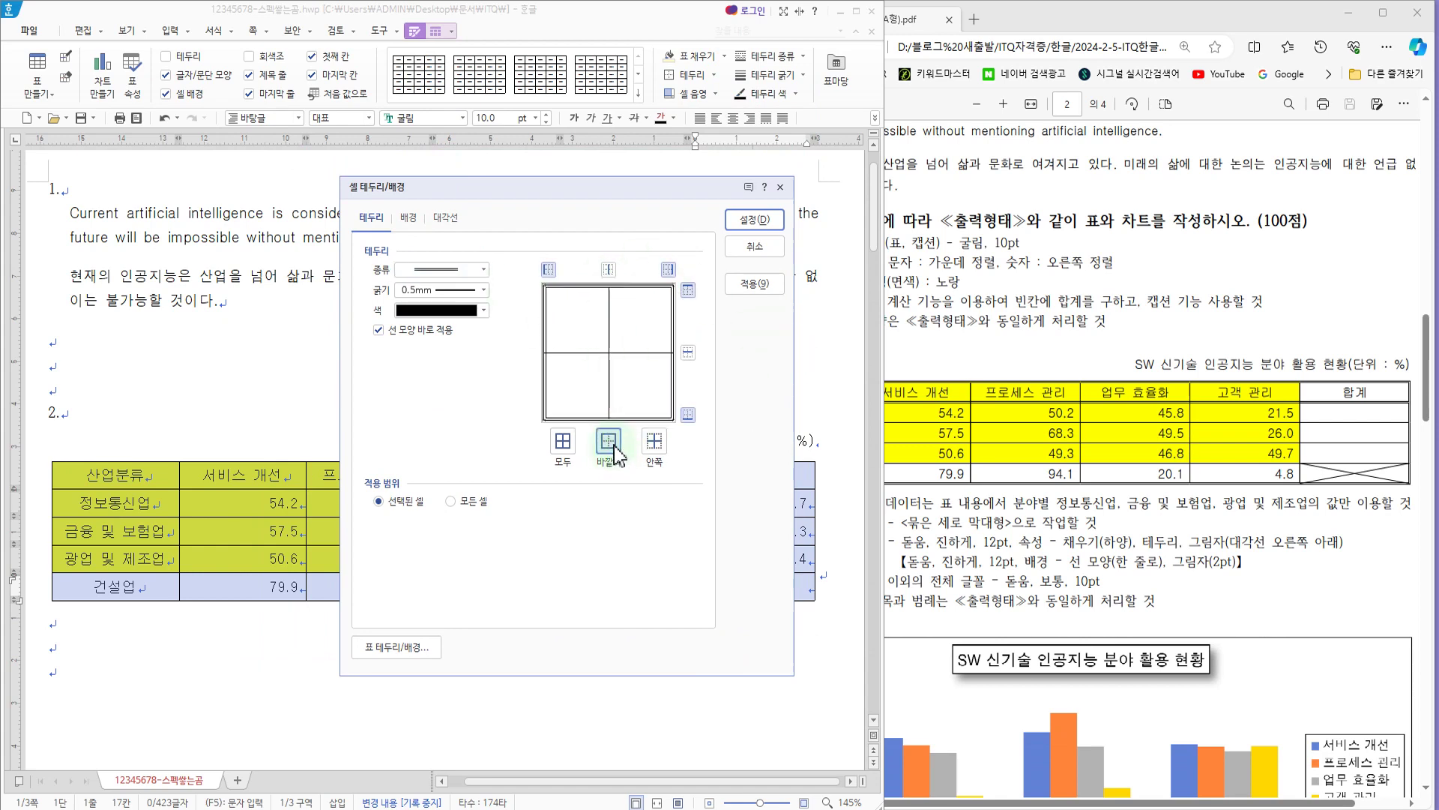
pyautogui.click(755, 283)
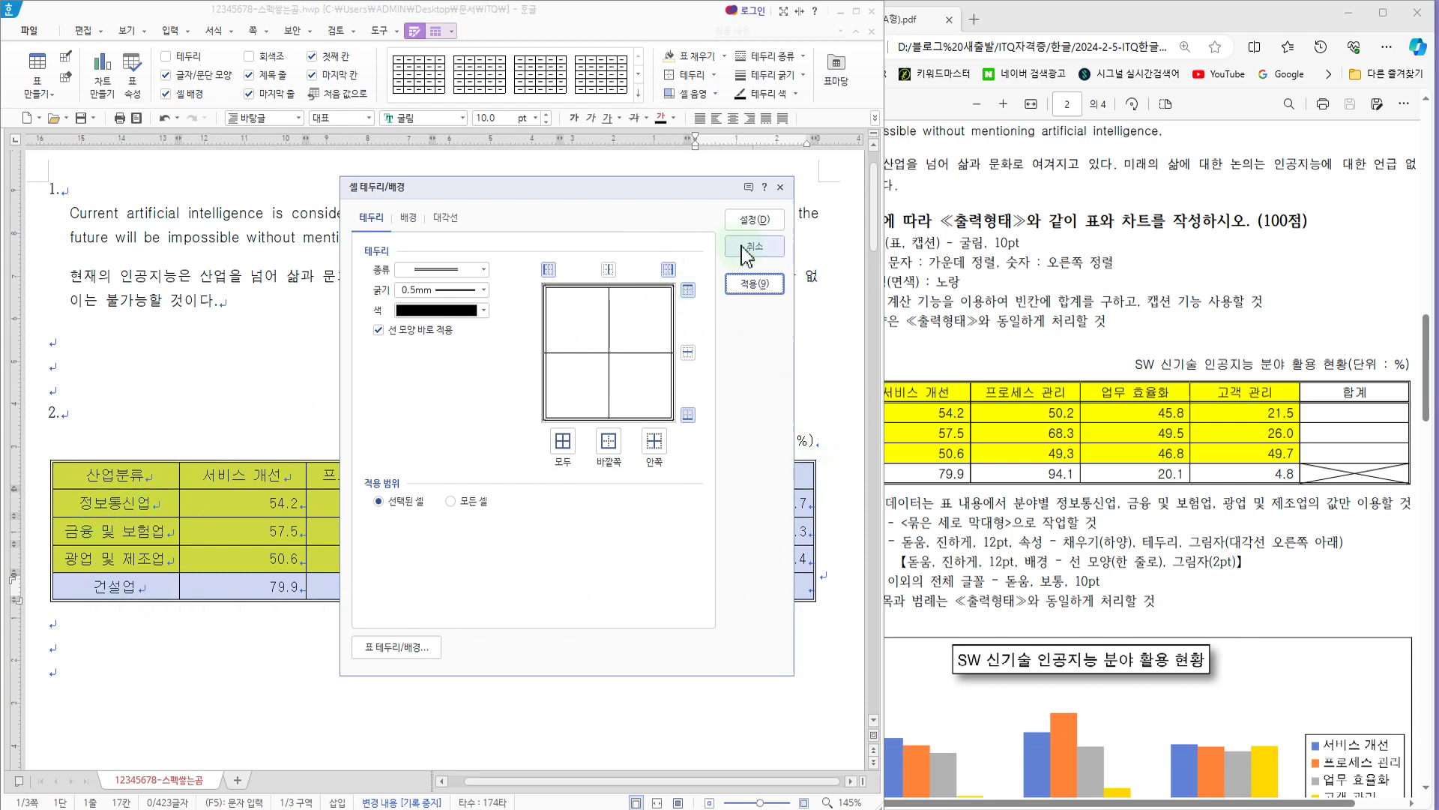
pyautogui.click(758, 221)
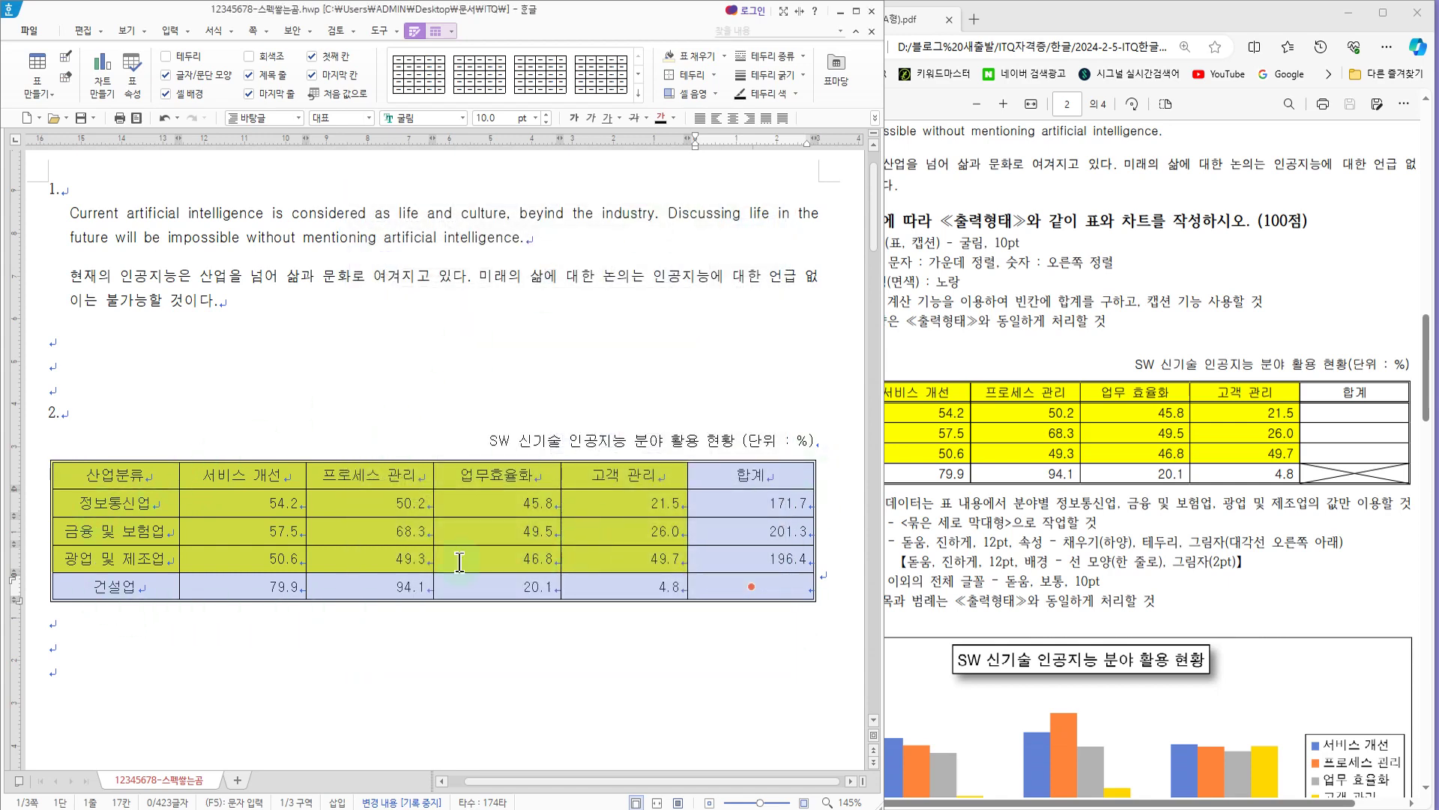
# Step: Compare with the exam PDF's table and set the header row's bottom border to a 0.5 mm double solid line
pyautogui.click(1095, 405)
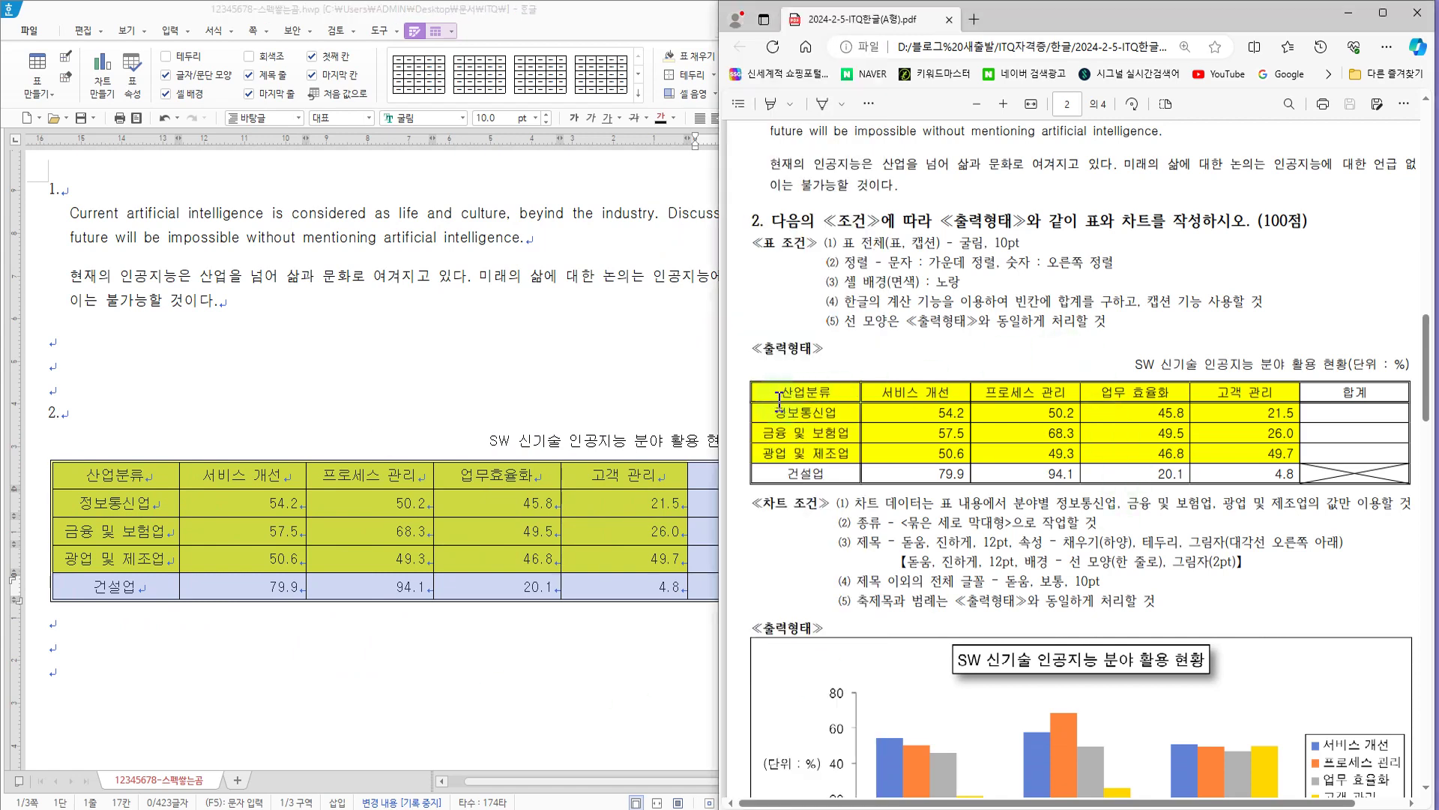
pyautogui.click(379, 368)
pyautogui.moveTo(117, 474); pyautogui.dragTo(762, 486)
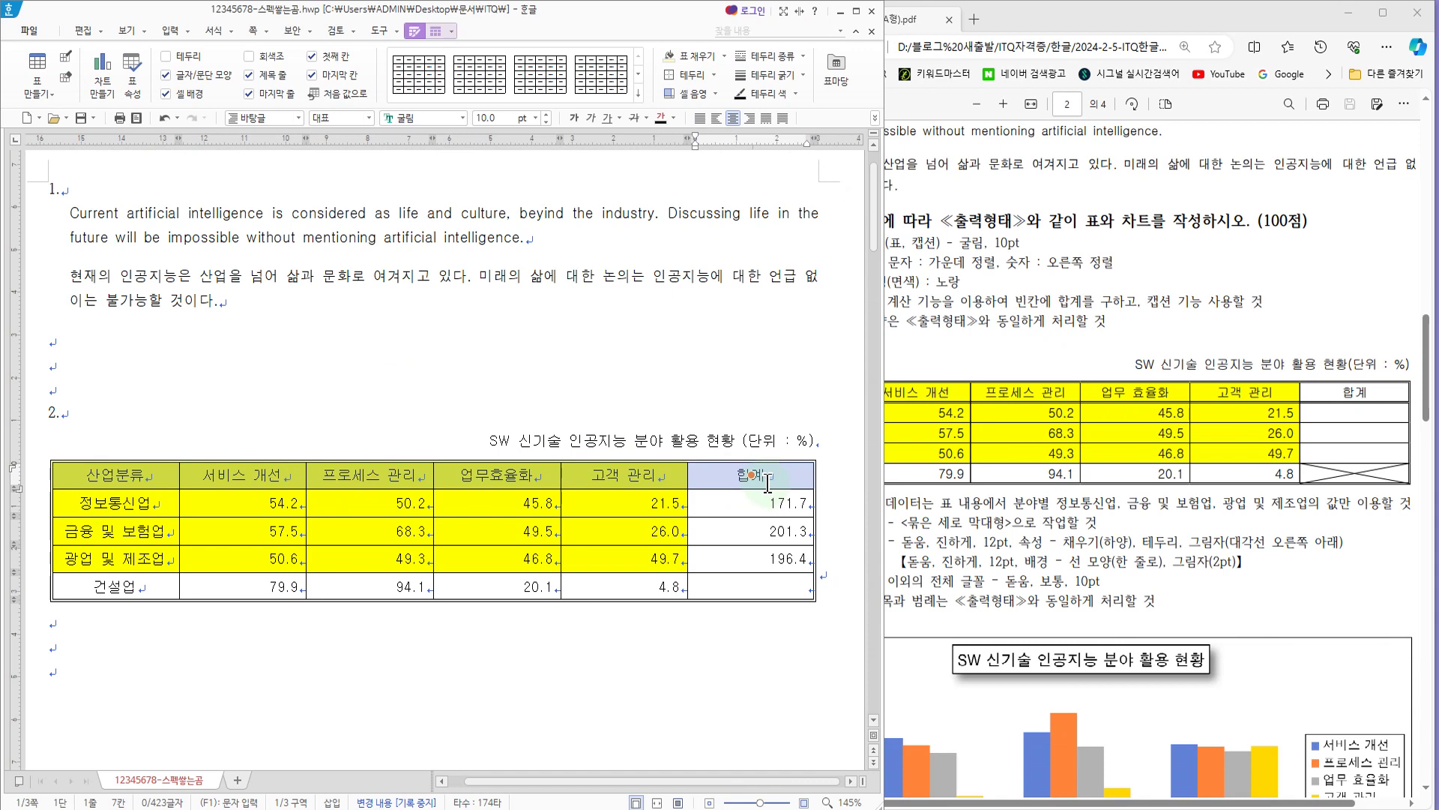
pyautogui.press('l')
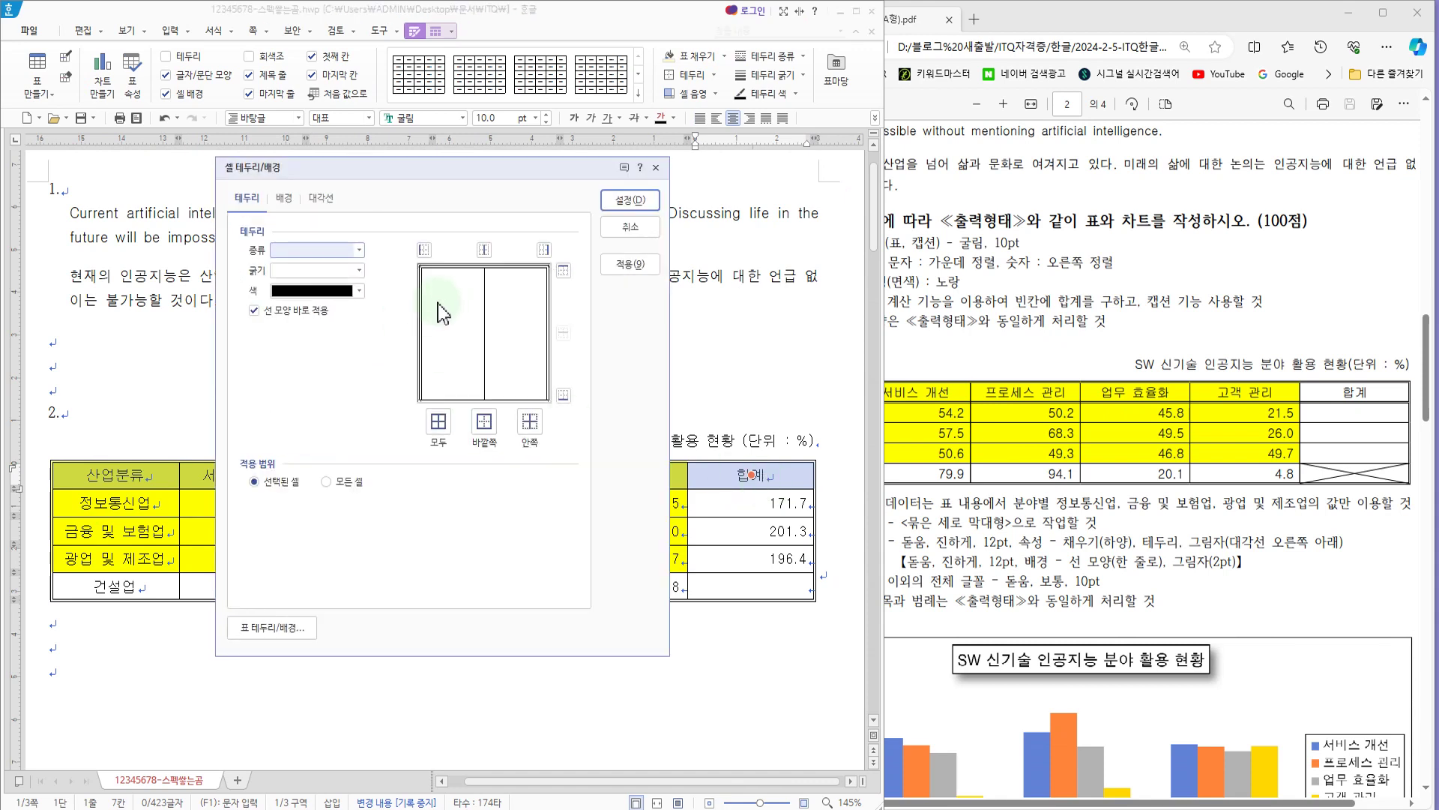
pyautogui.click(360, 251)
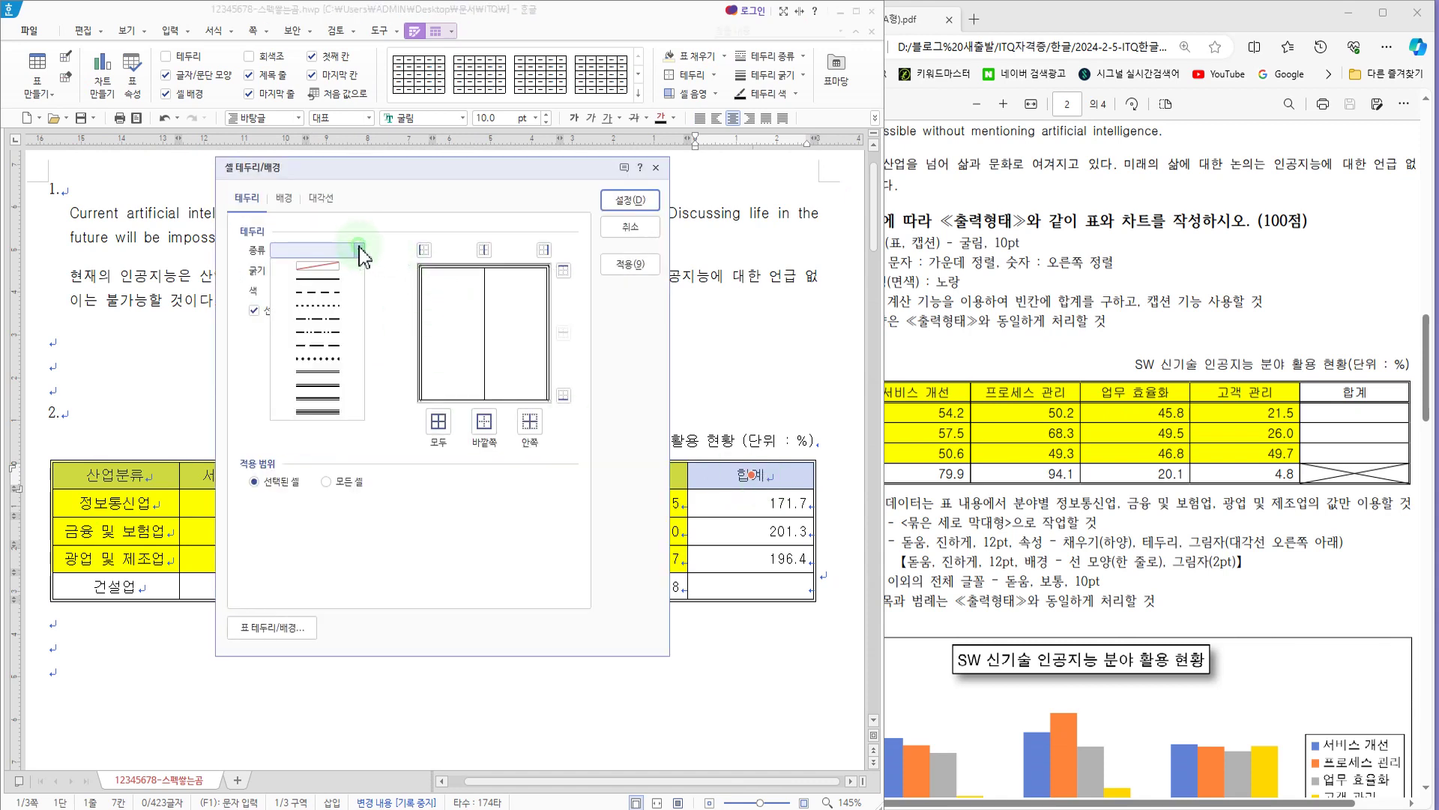
pyautogui.click(321, 385)
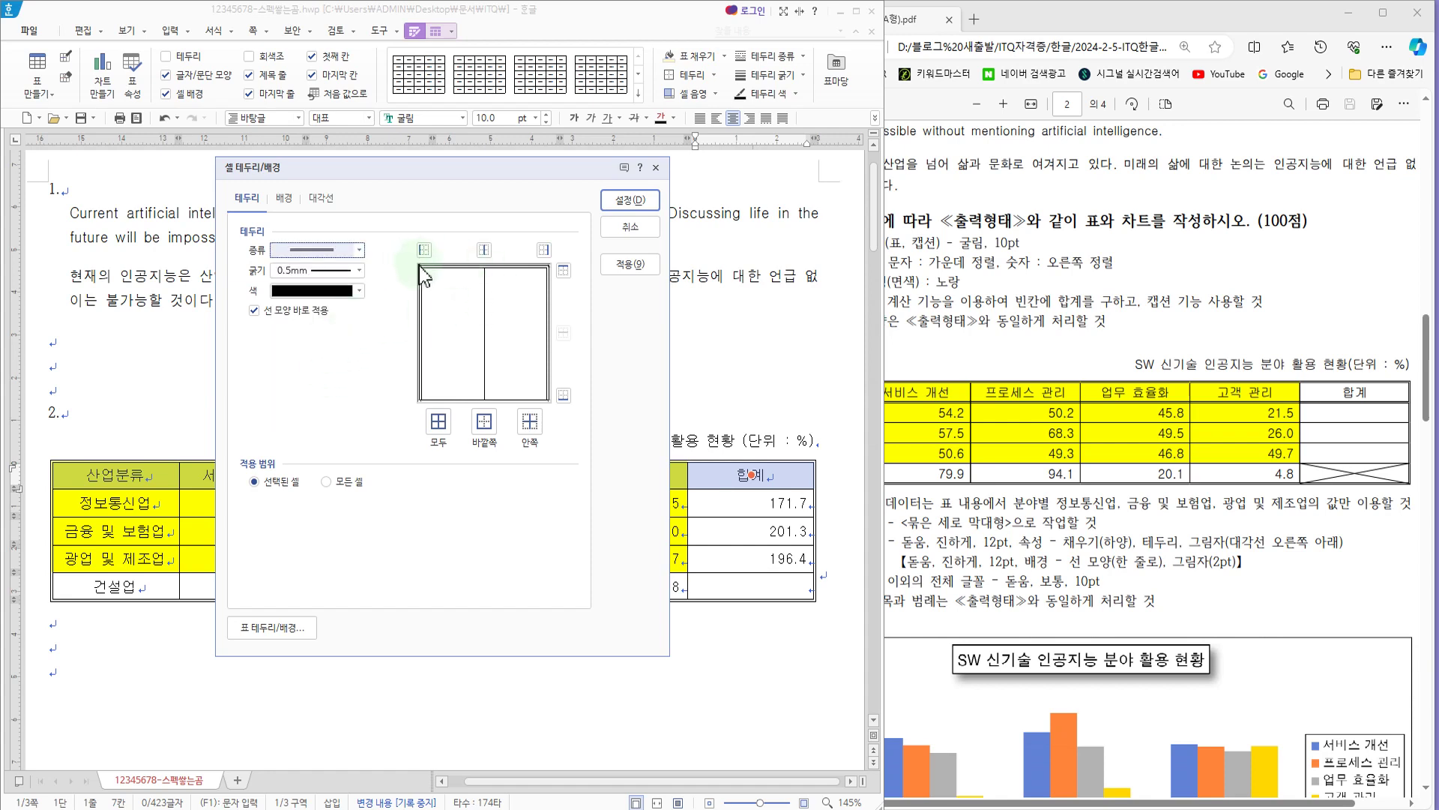
pyautogui.click(440, 422)
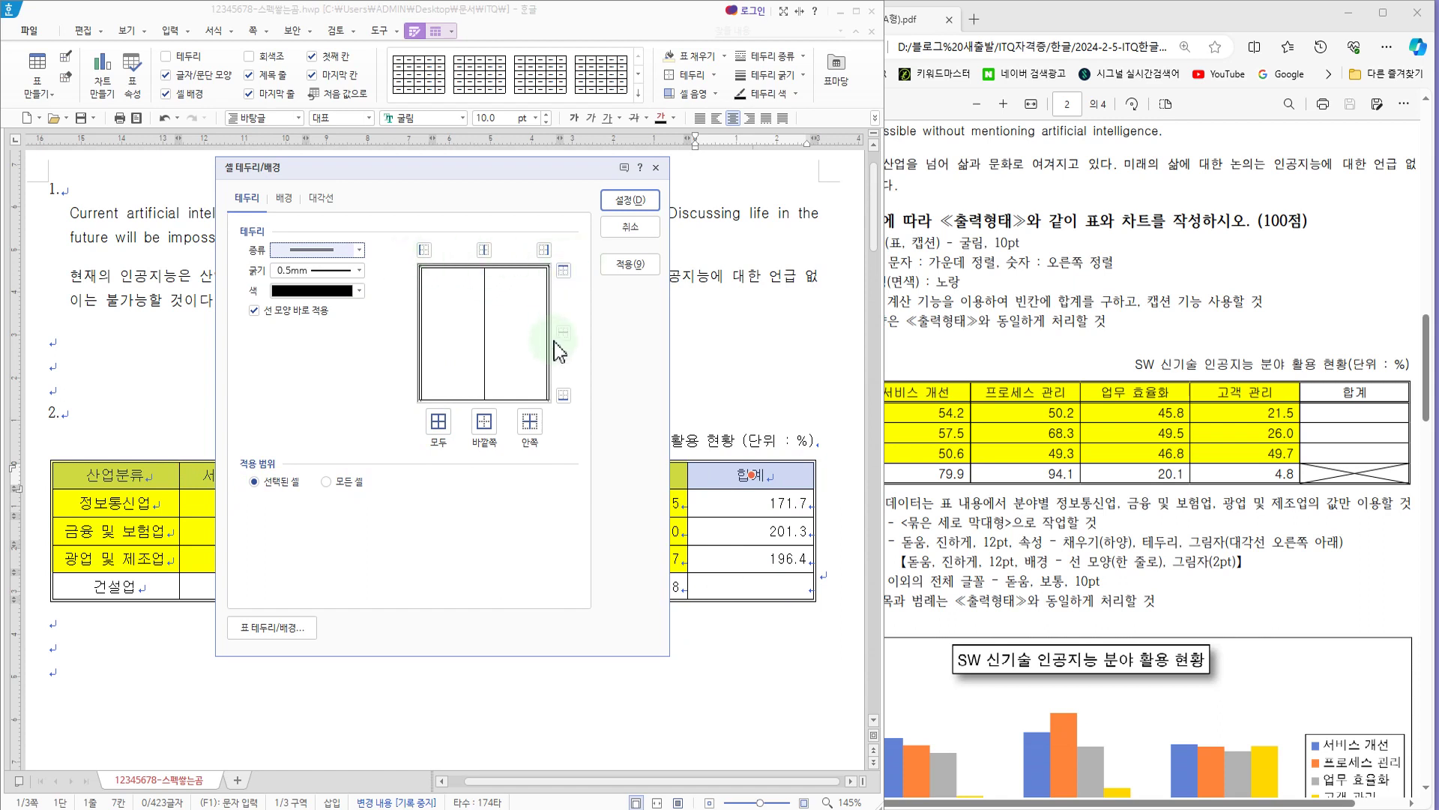
pyautogui.click(564, 397)
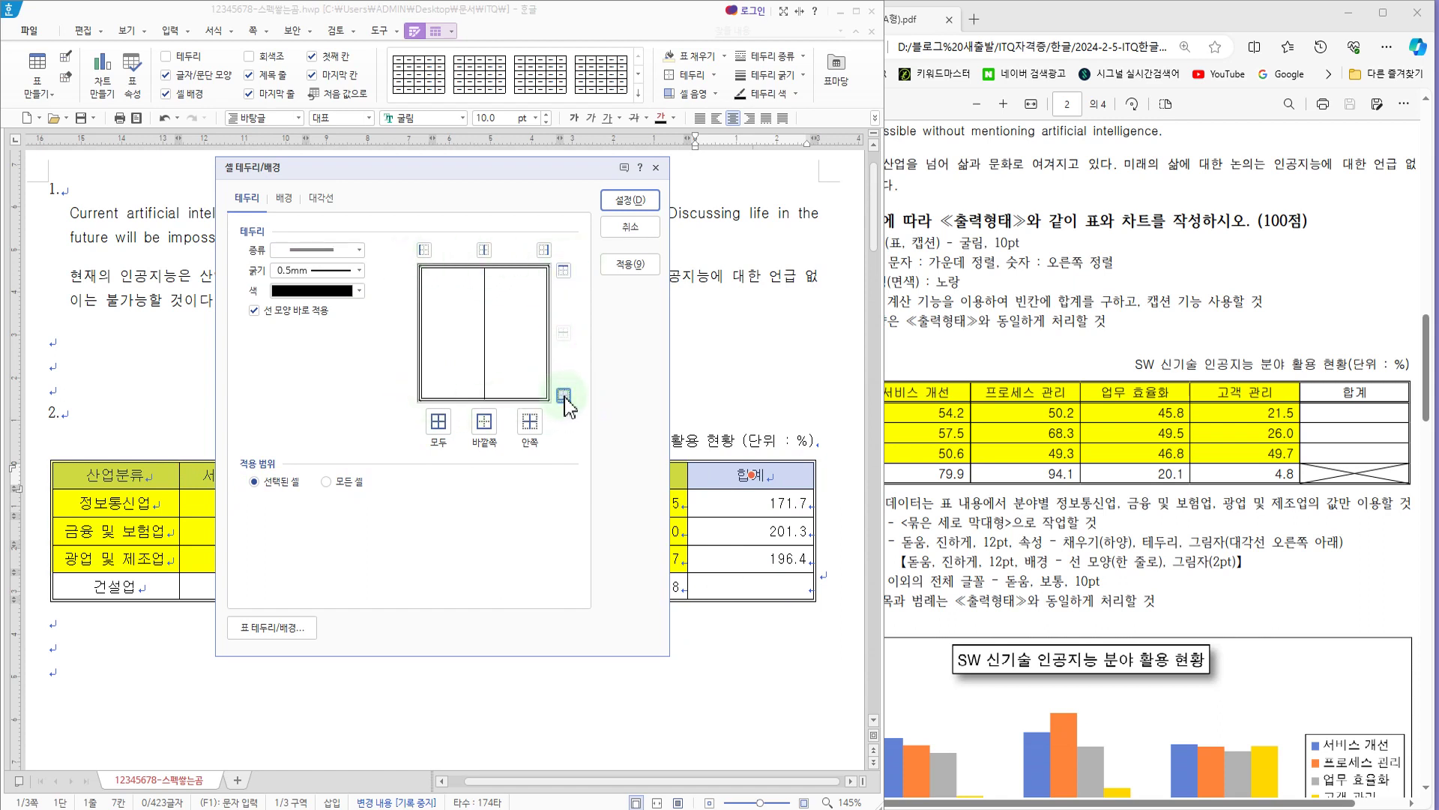
pyautogui.click(634, 268)
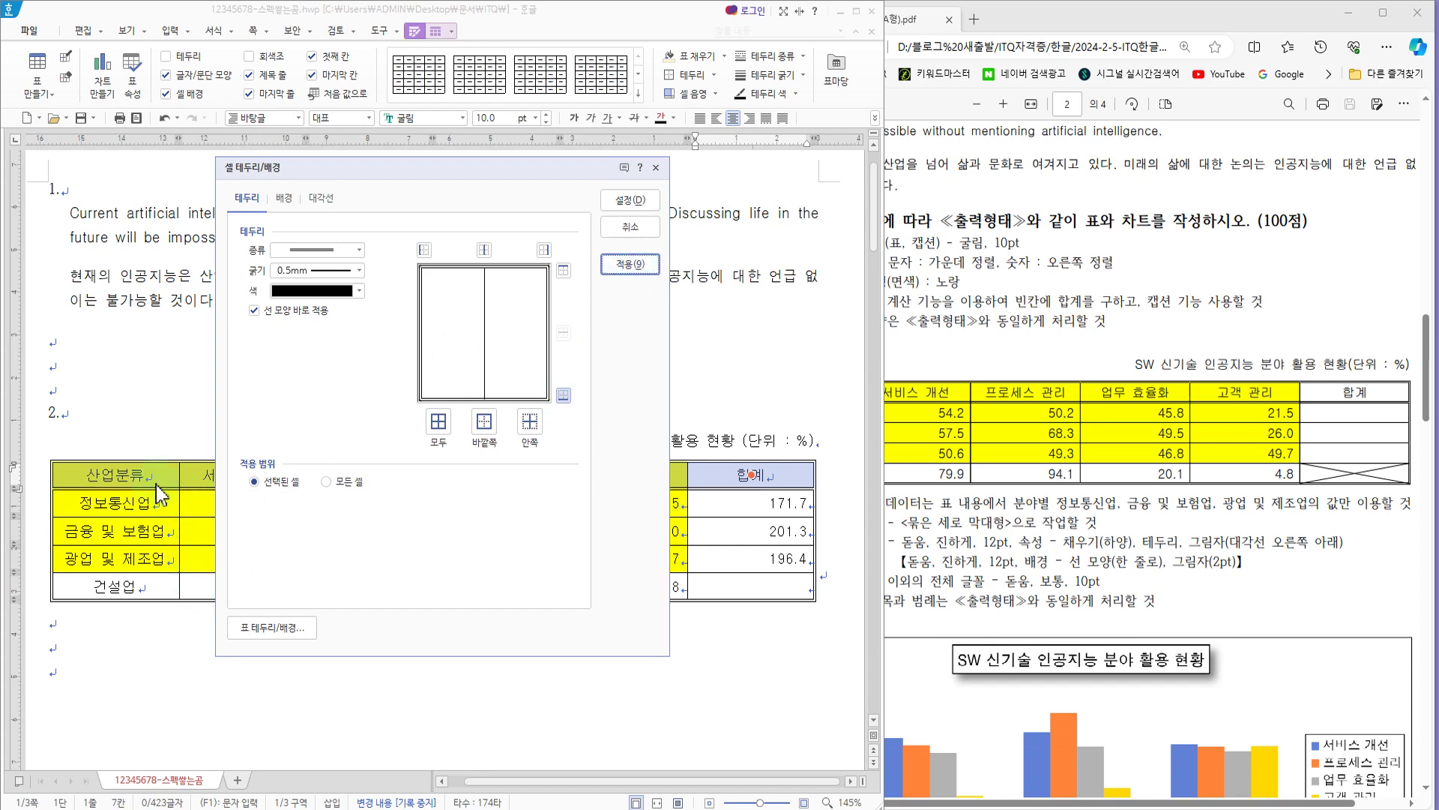
pyautogui.click(643, 205)
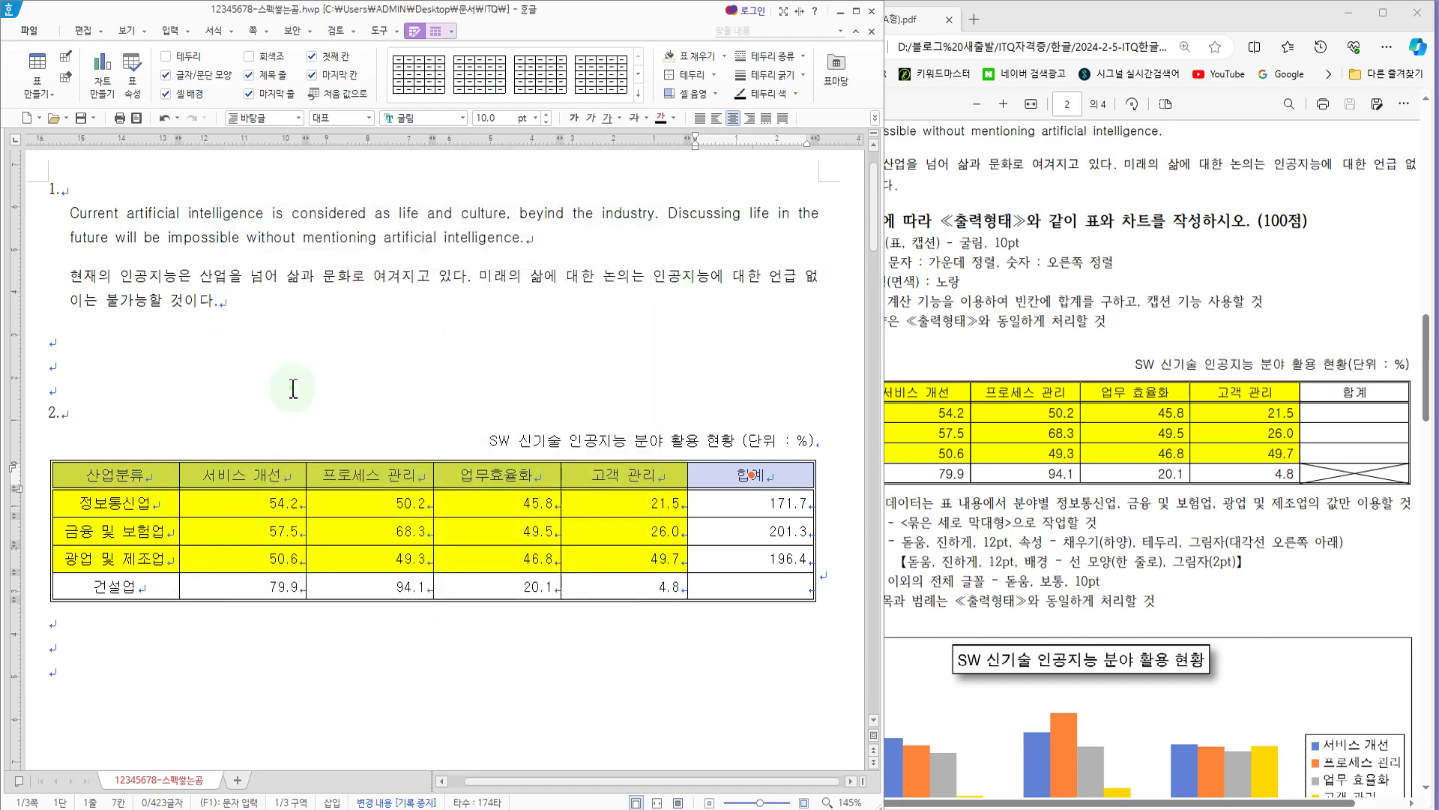
# Step: Set the right border of the table's first column to a 0.5 mm double solid line
pyautogui.click(295, 386)
pyautogui.moveTo(156, 474); pyautogui.dragTo(156, 589)
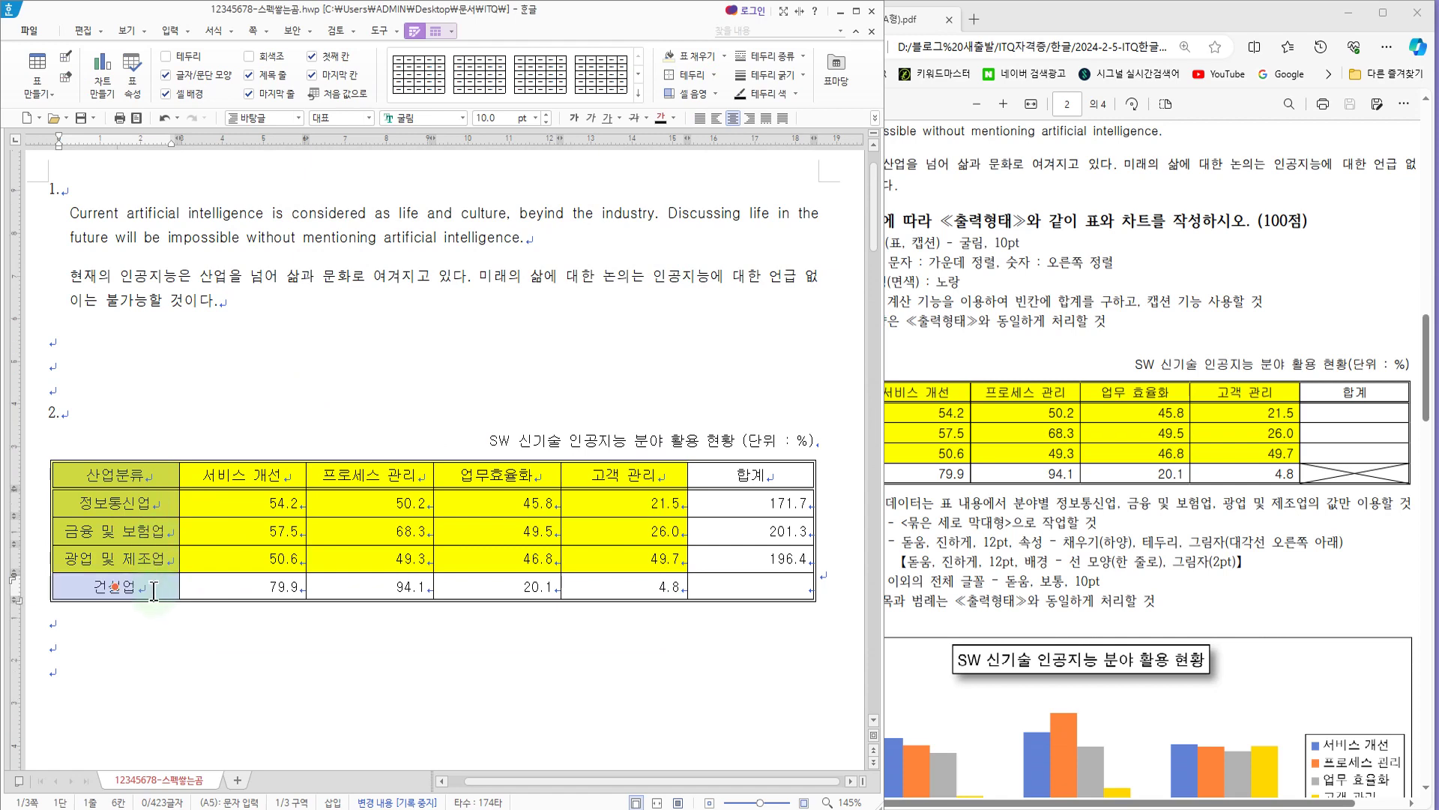
pyautogui.press('l')
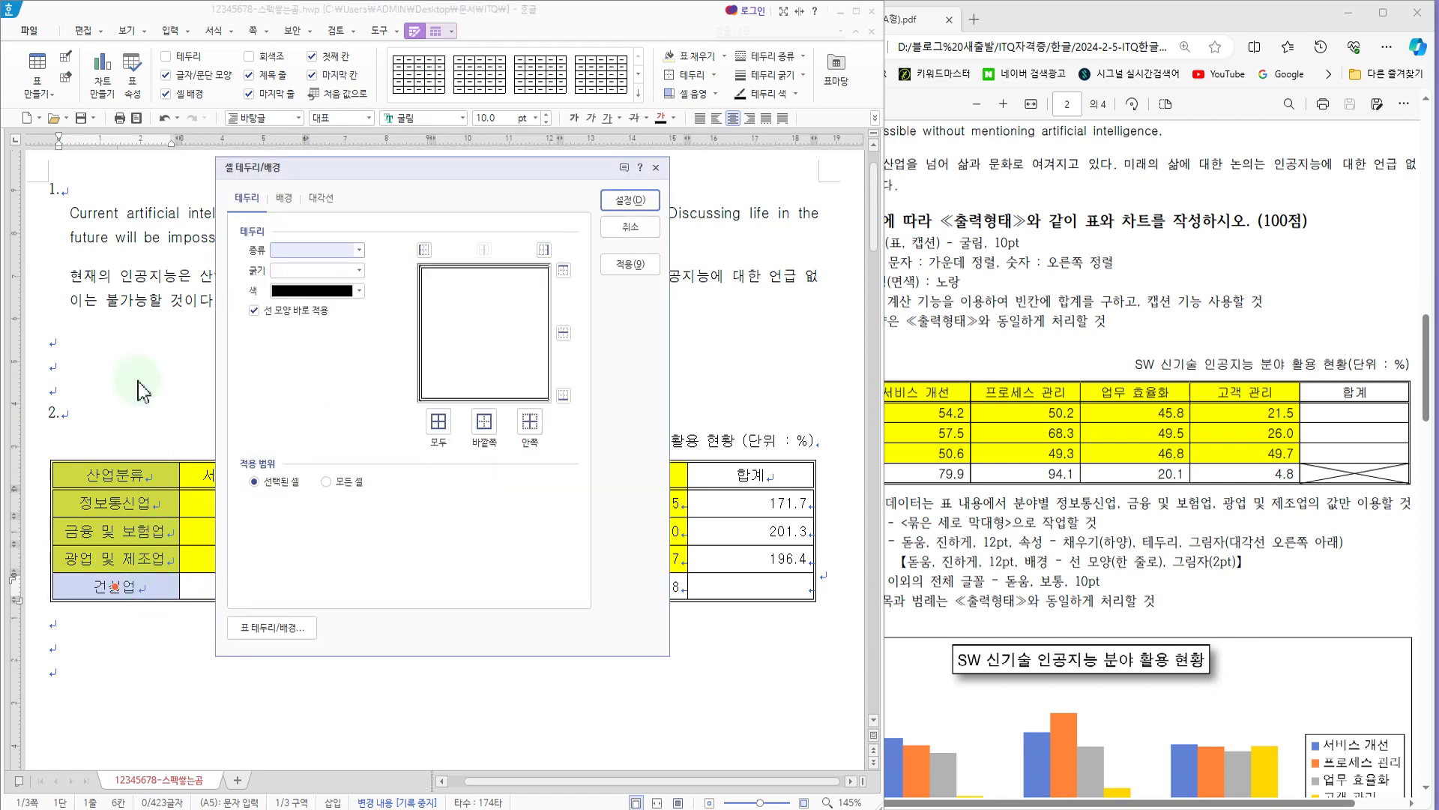
pyautogui.click(359, 250)
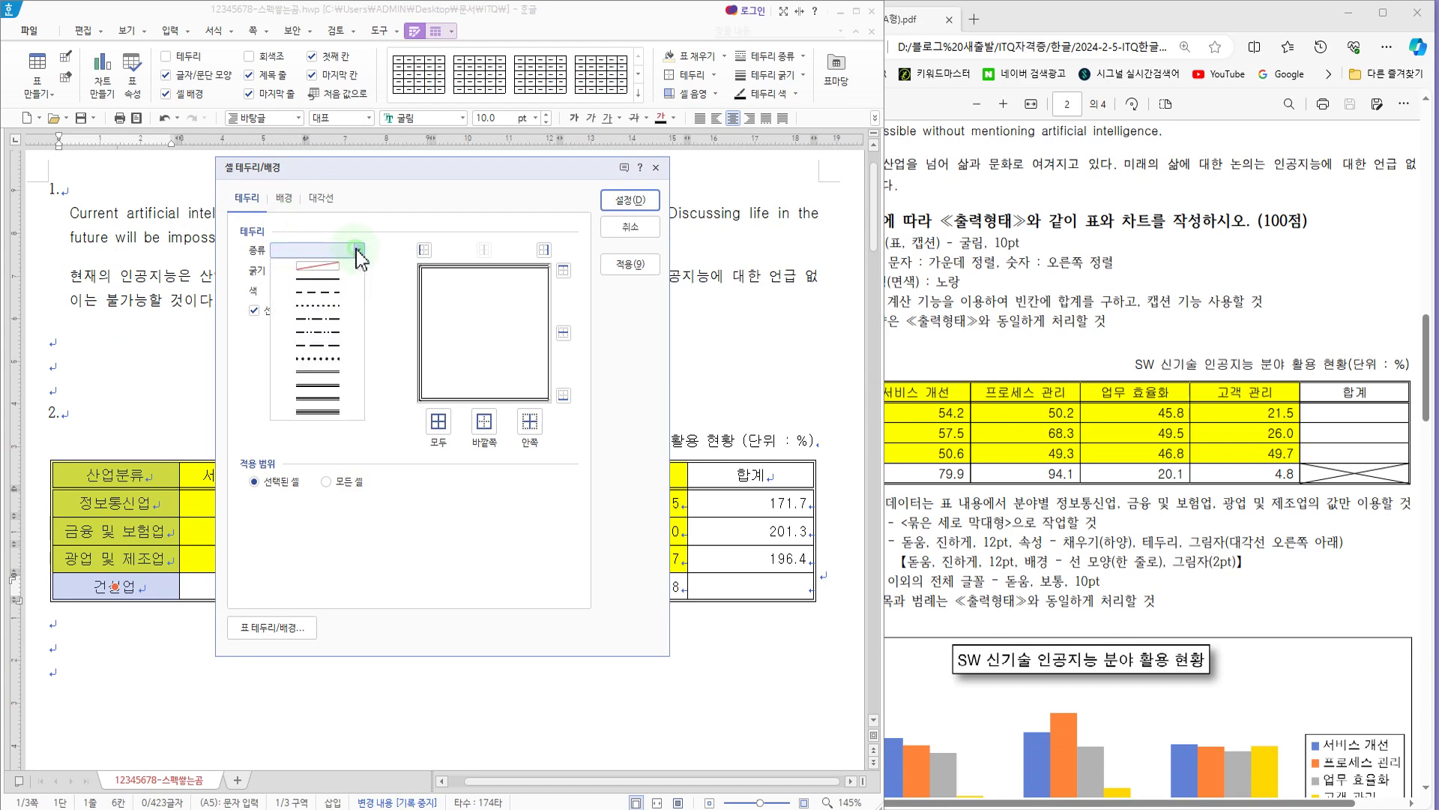
pyautogui.click(335, 384)
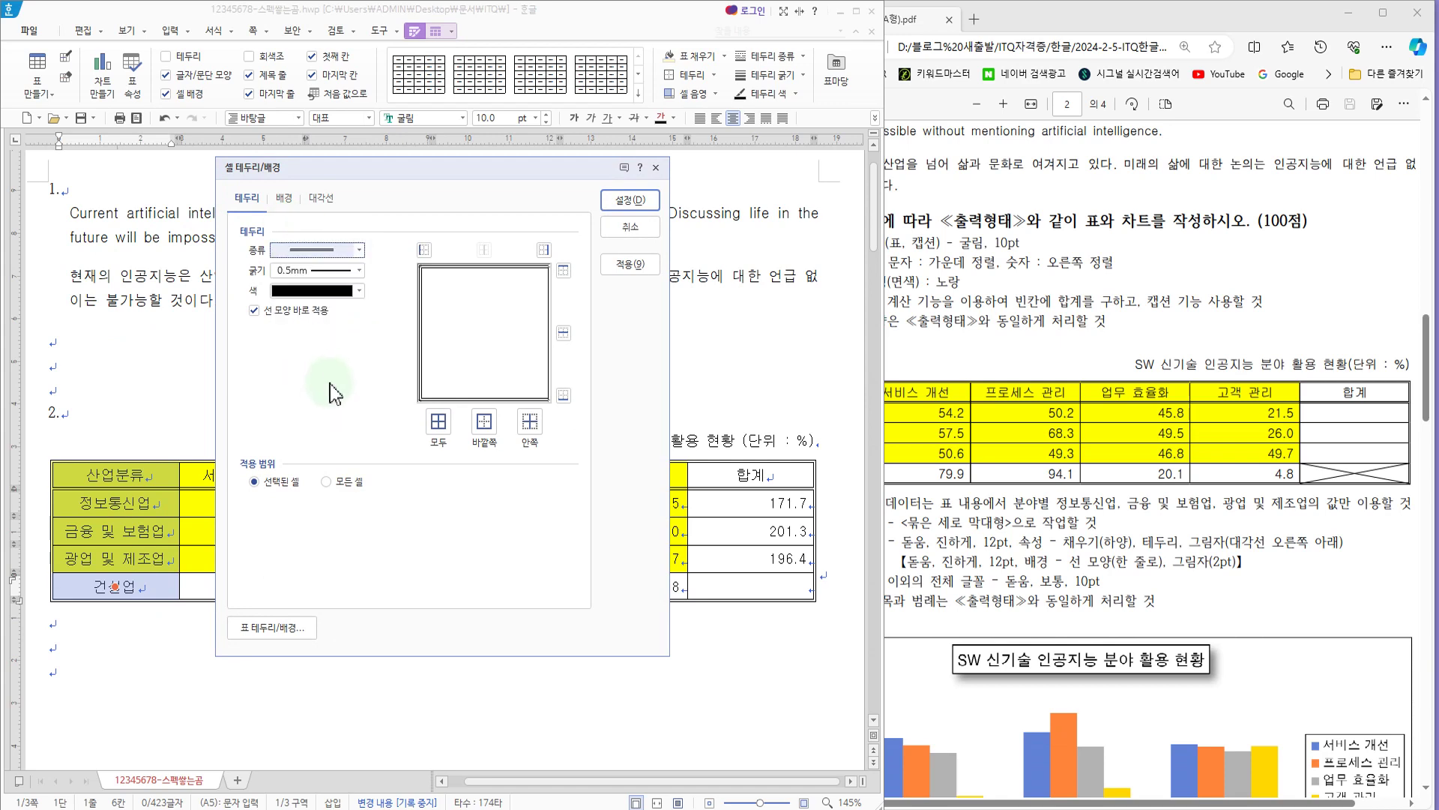
pyautogui.click(544, 251)
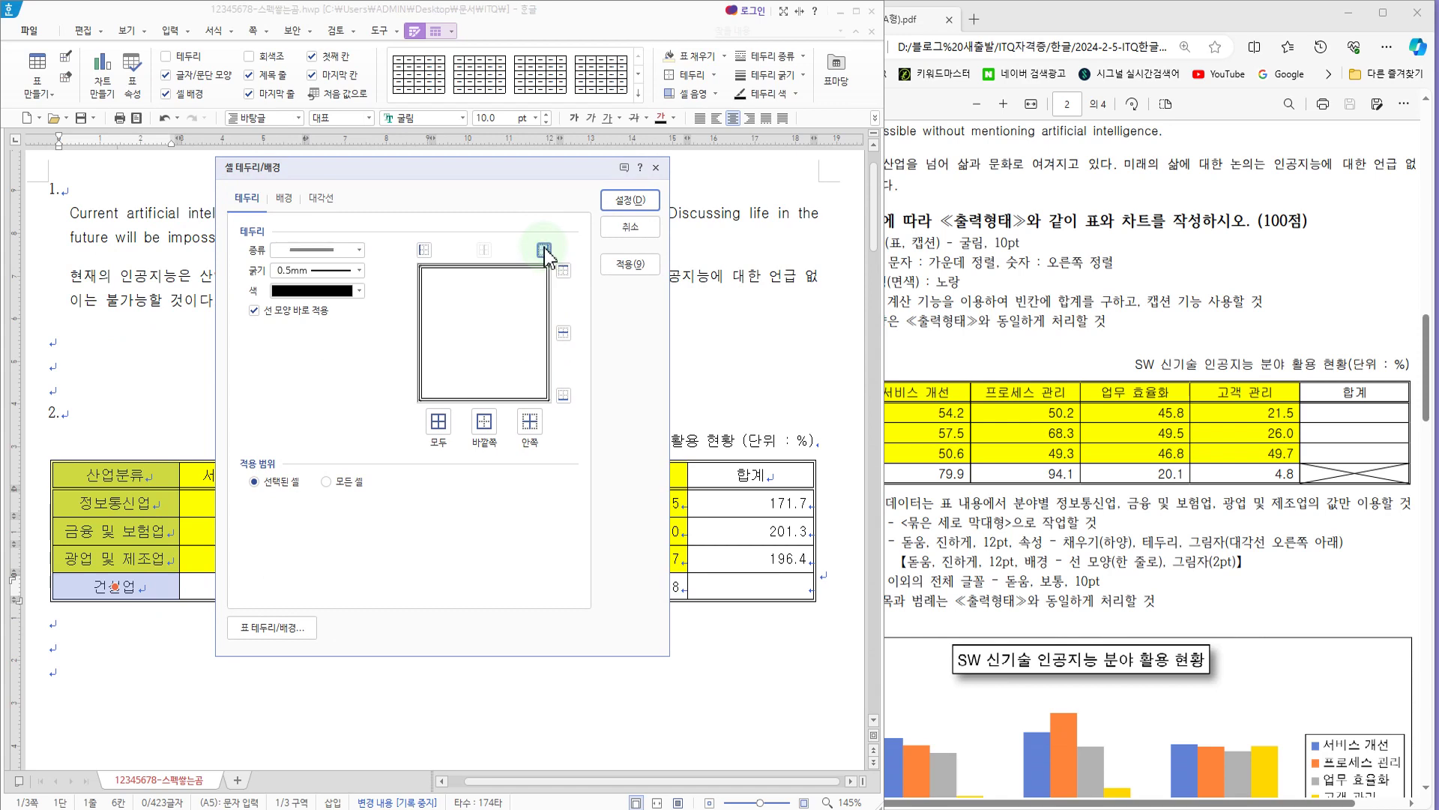
pyautogui.click(632, 264)
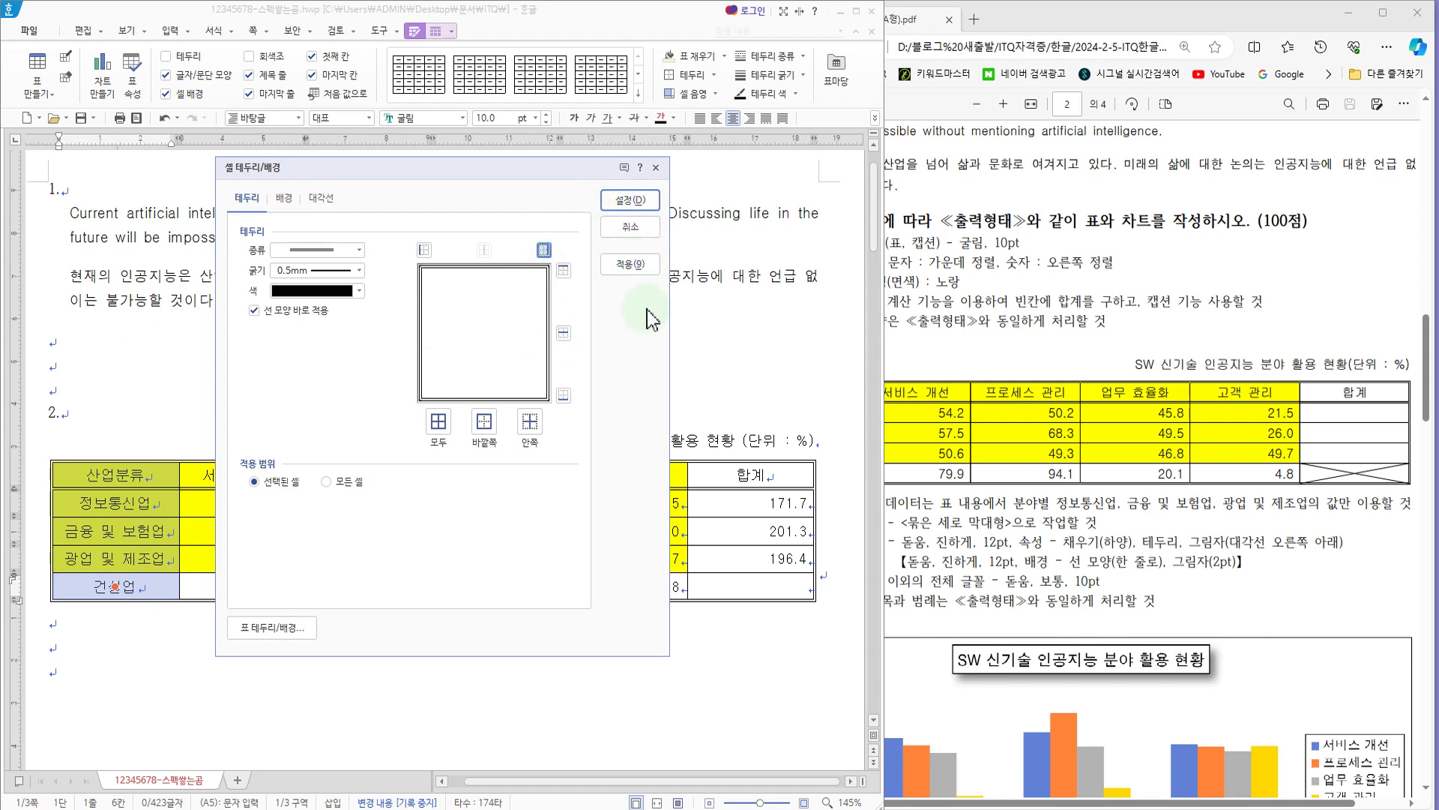
pyautogui.click(630, 200)
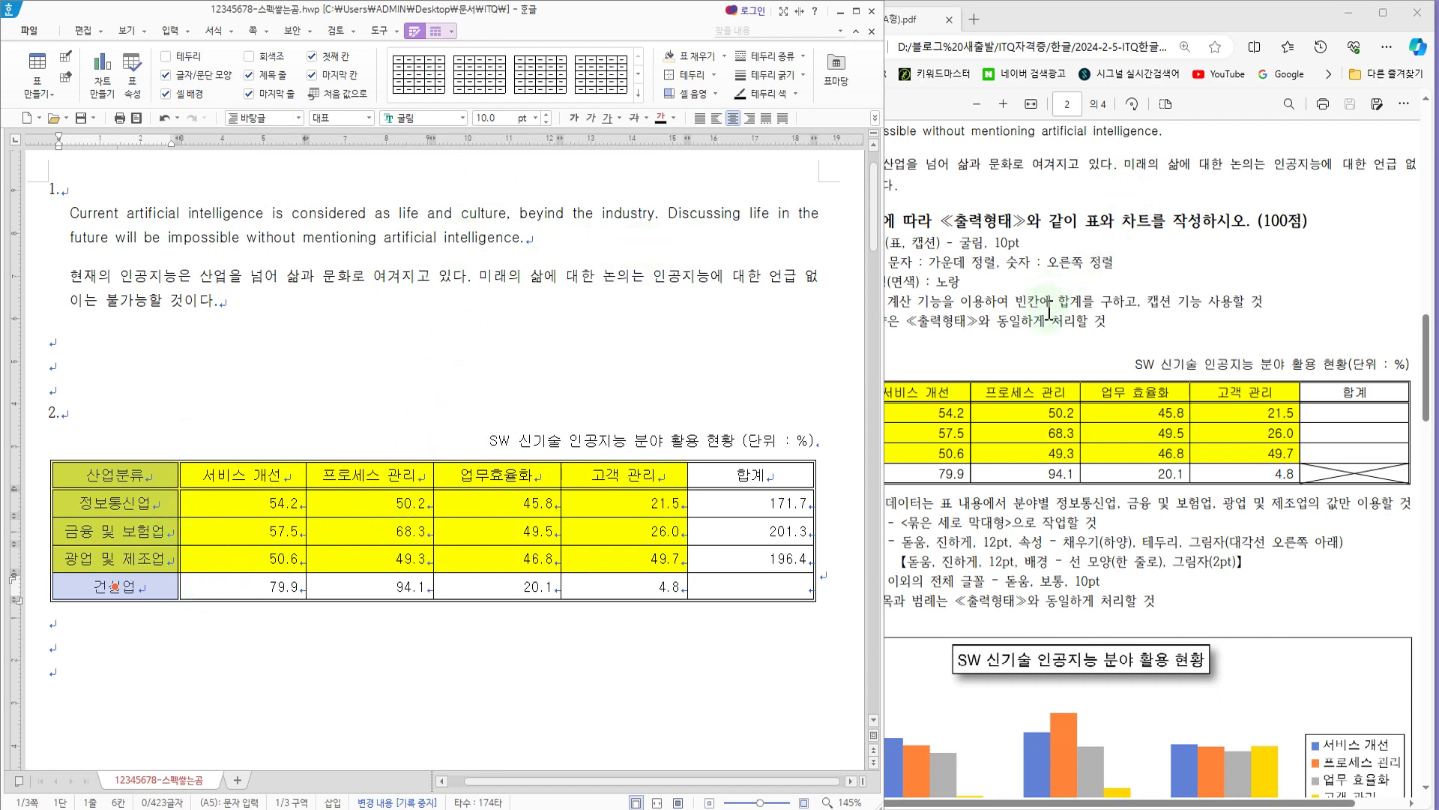
# Step: Compare the table with the exam PDF and examine the chart conditions for the data range and chart type
pyautogui.click(1018, 291)
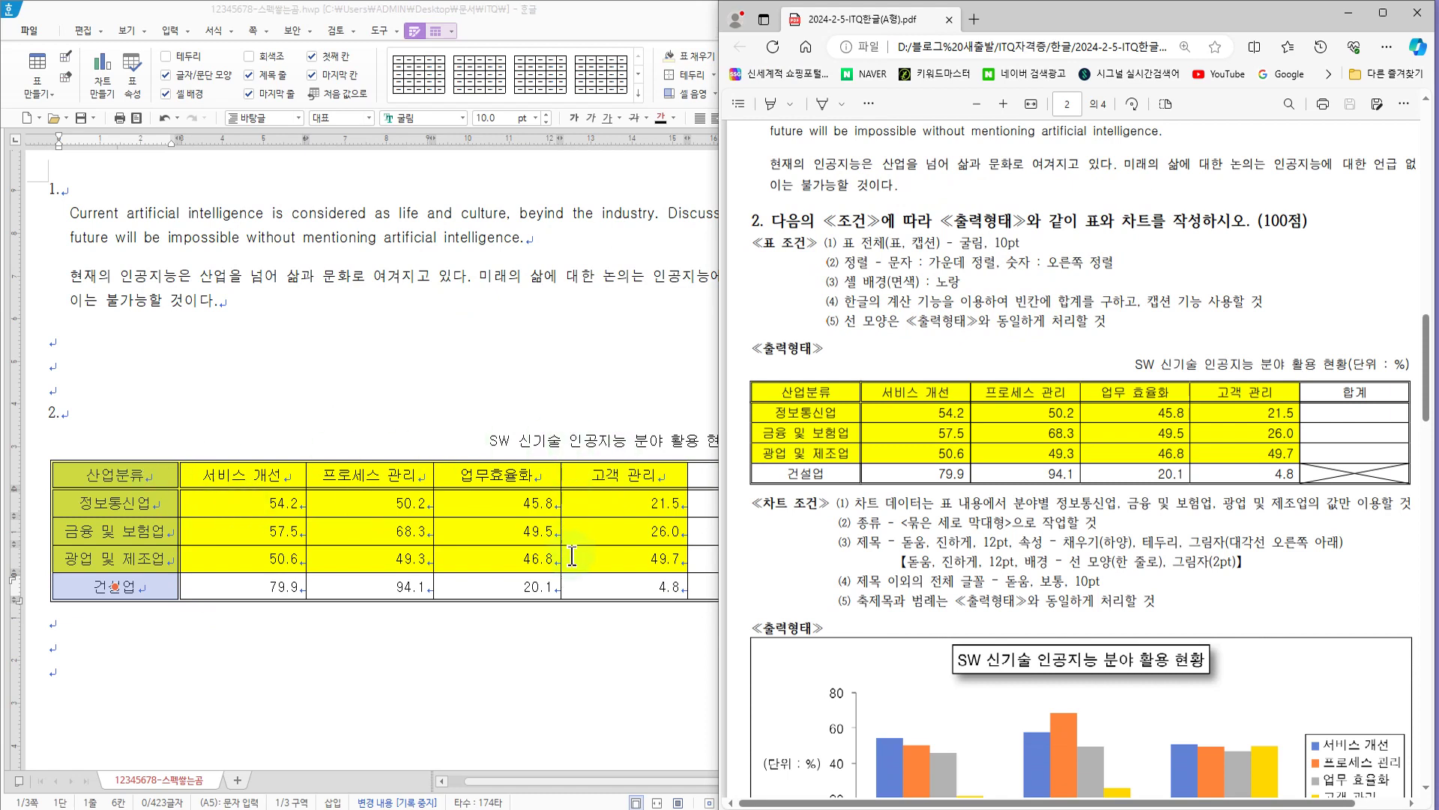
pyautogui.click(487, 440)
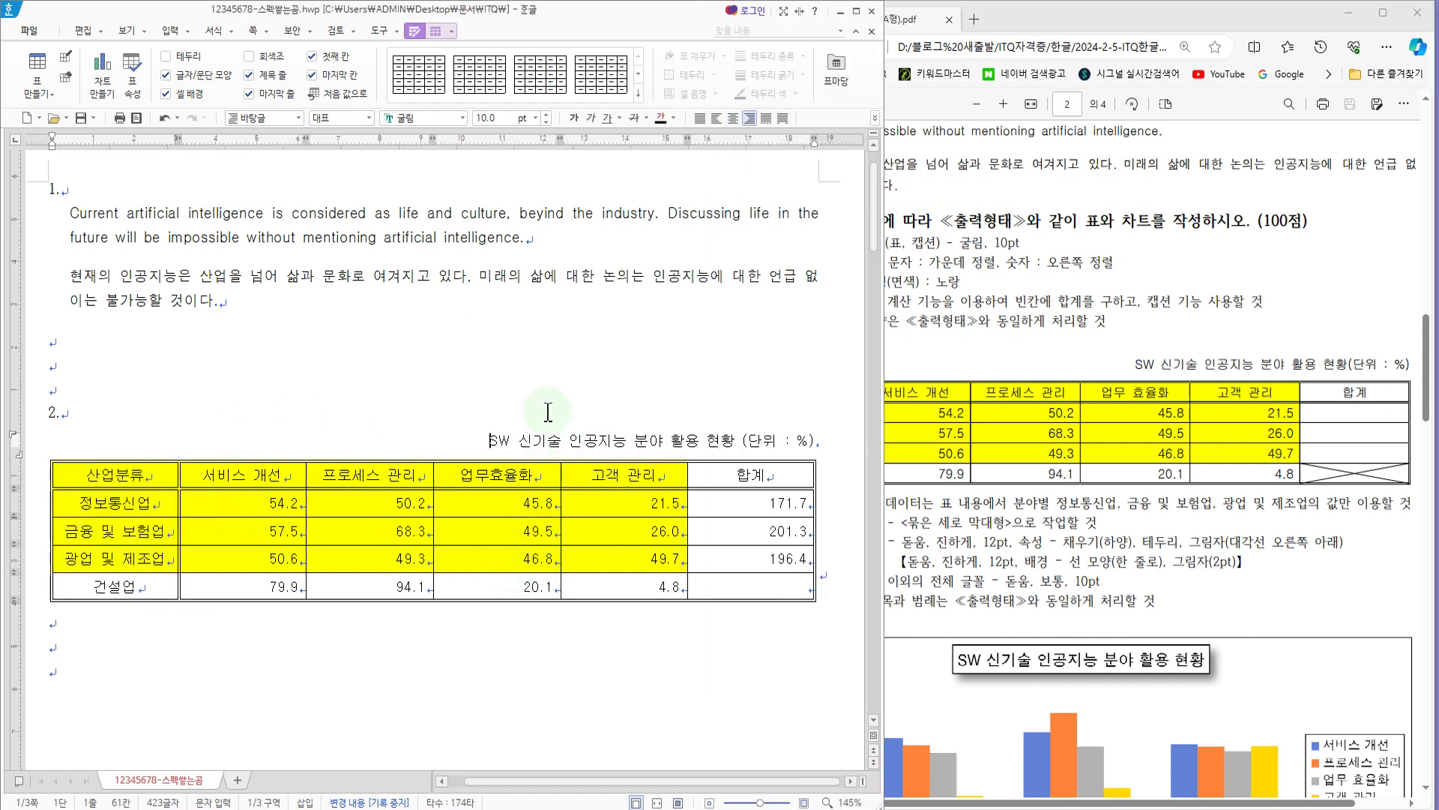
pyautogui.scroll(-3, 1072, 379)
pyautogui.click(1072, 379)
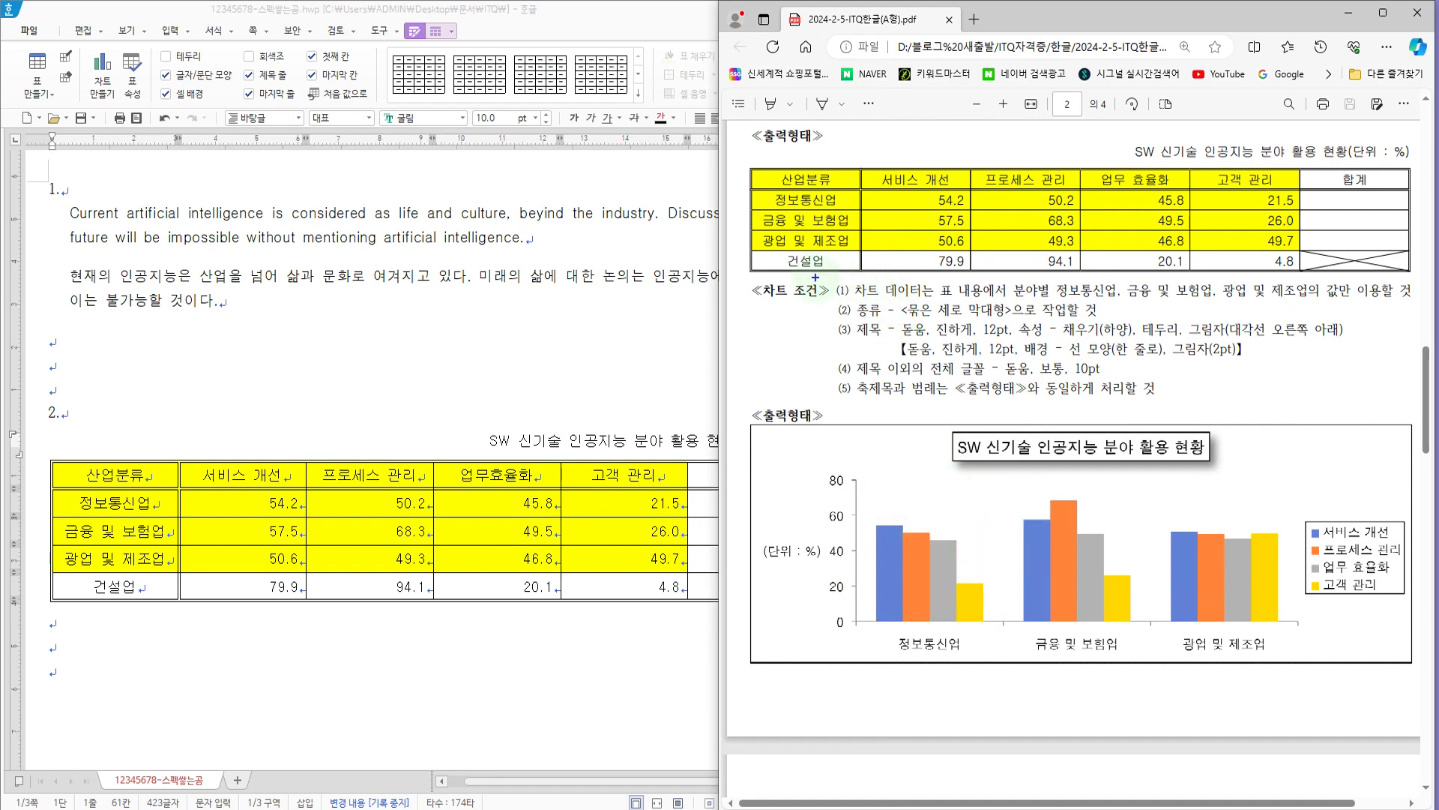
pyautogui.moveTo(815, 271); pyautogui.dragTo(1423, 303)
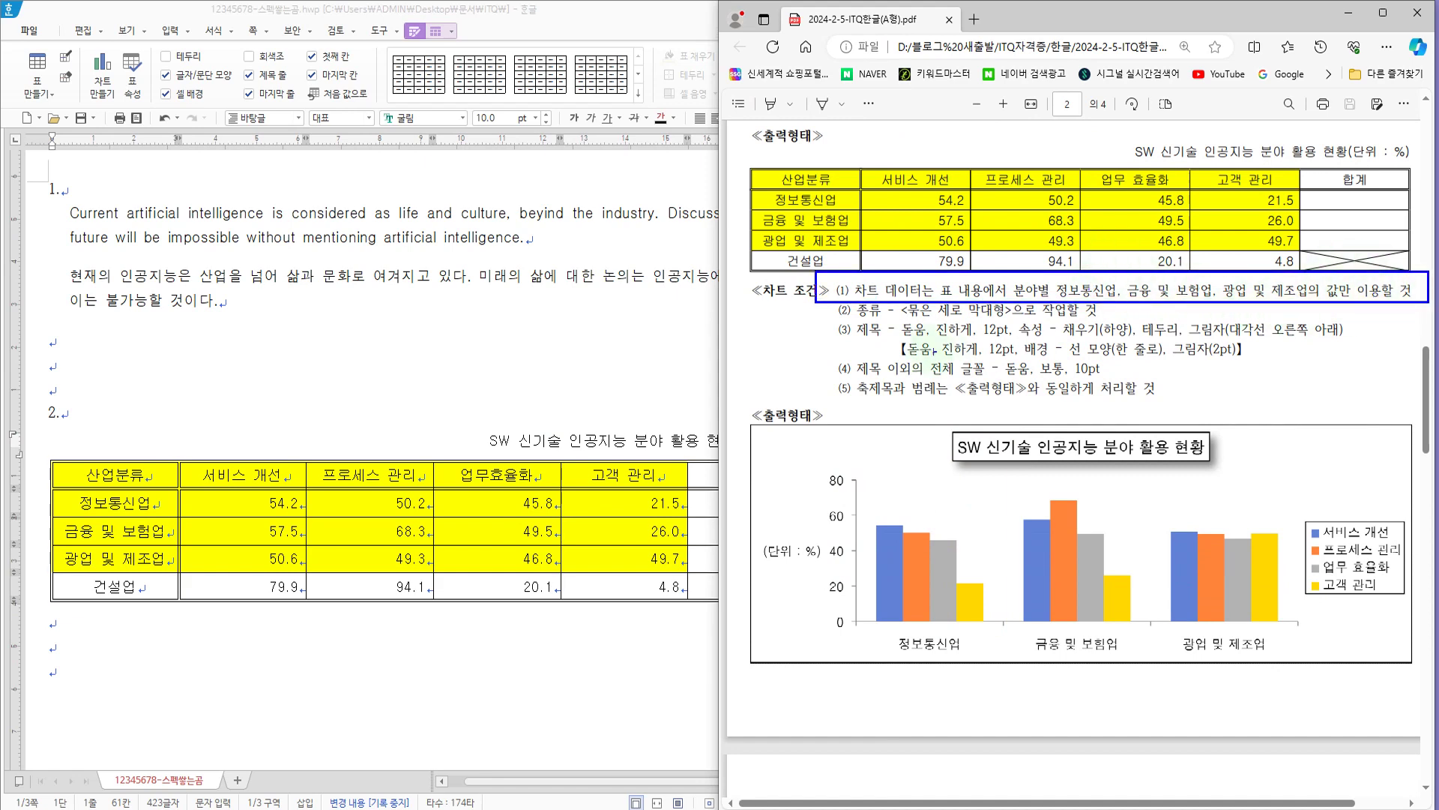
pyautogui.moveTo(741, 155)
pyautogui.mouseDown()
pyautogui.moveTo(840, 238)
pyautogui.moveTo(1317, 264)
pyautogui.moveTo(1305, 256)
pyautogui.mouseUp()
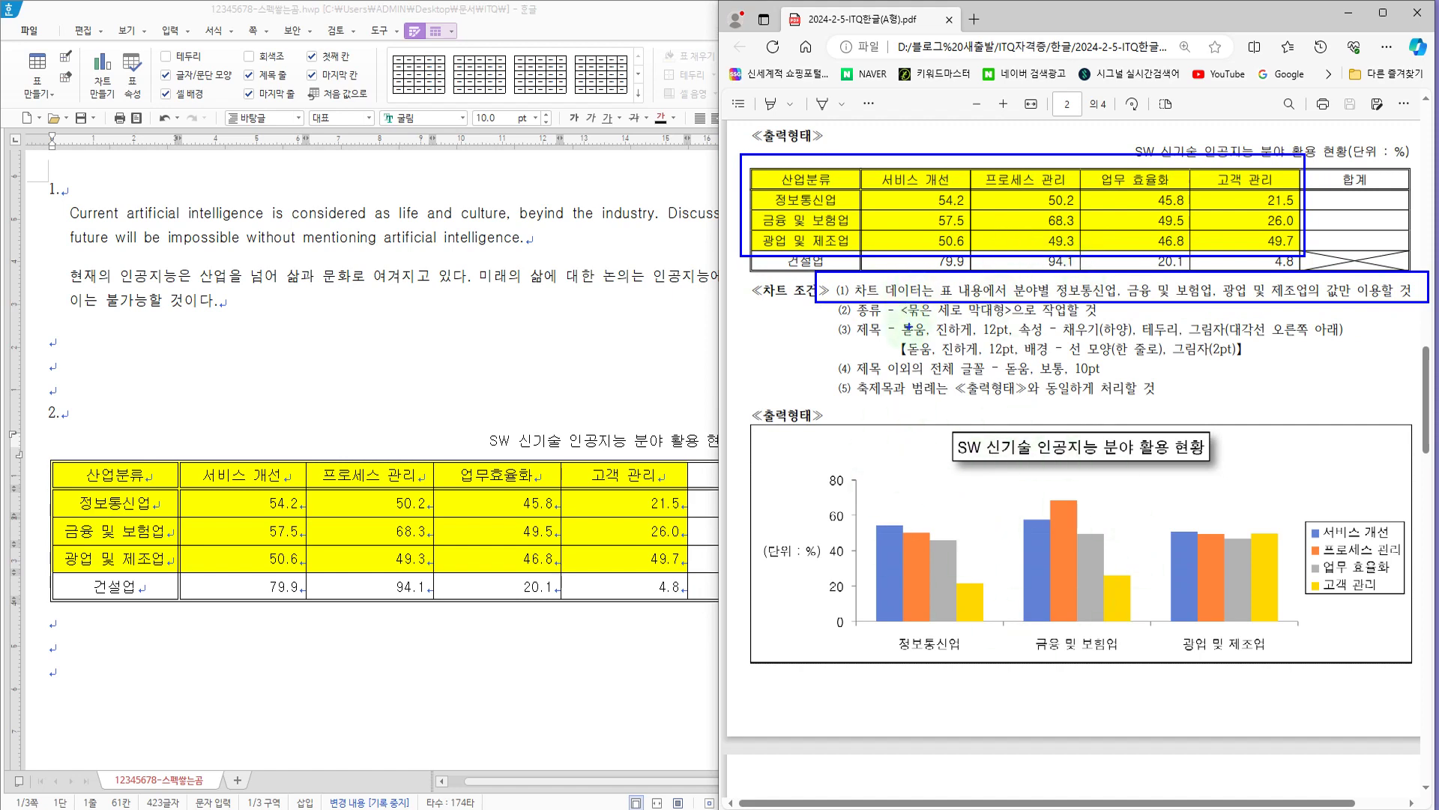
pyautogui.press('Escape')
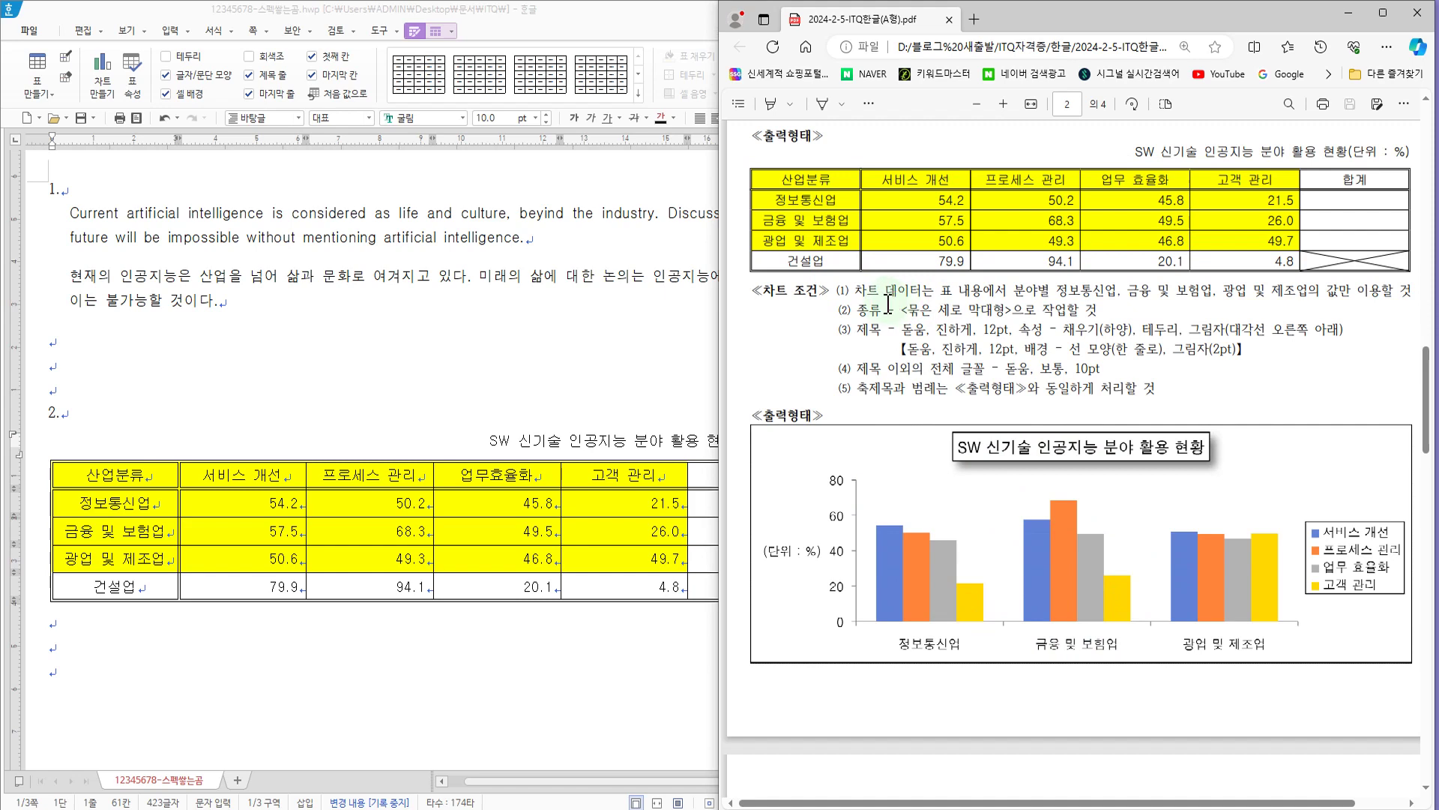
pyautogui.moveTo(905, 308); pyautogui.dragTo(1012, 321)
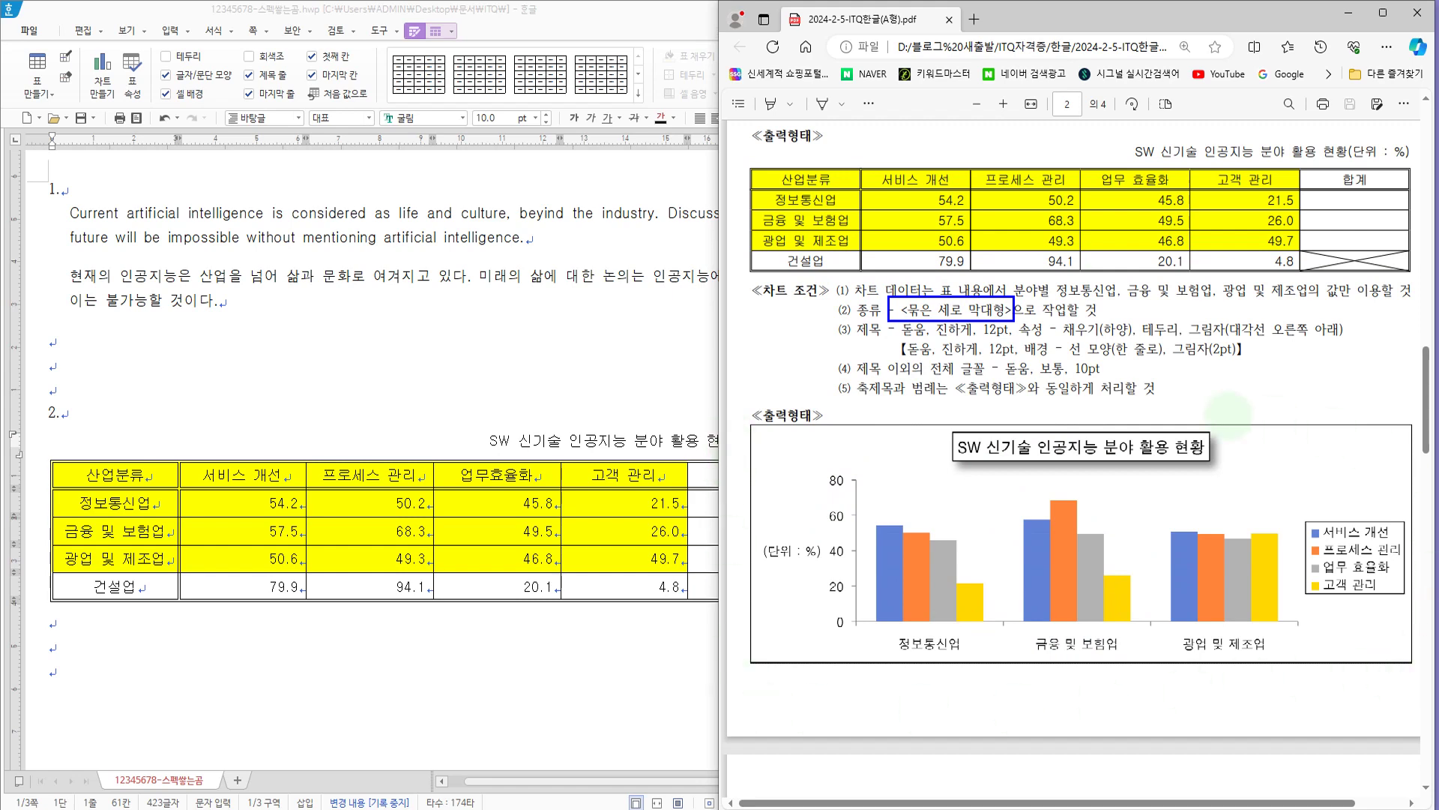
pyautogui.press('Escape')
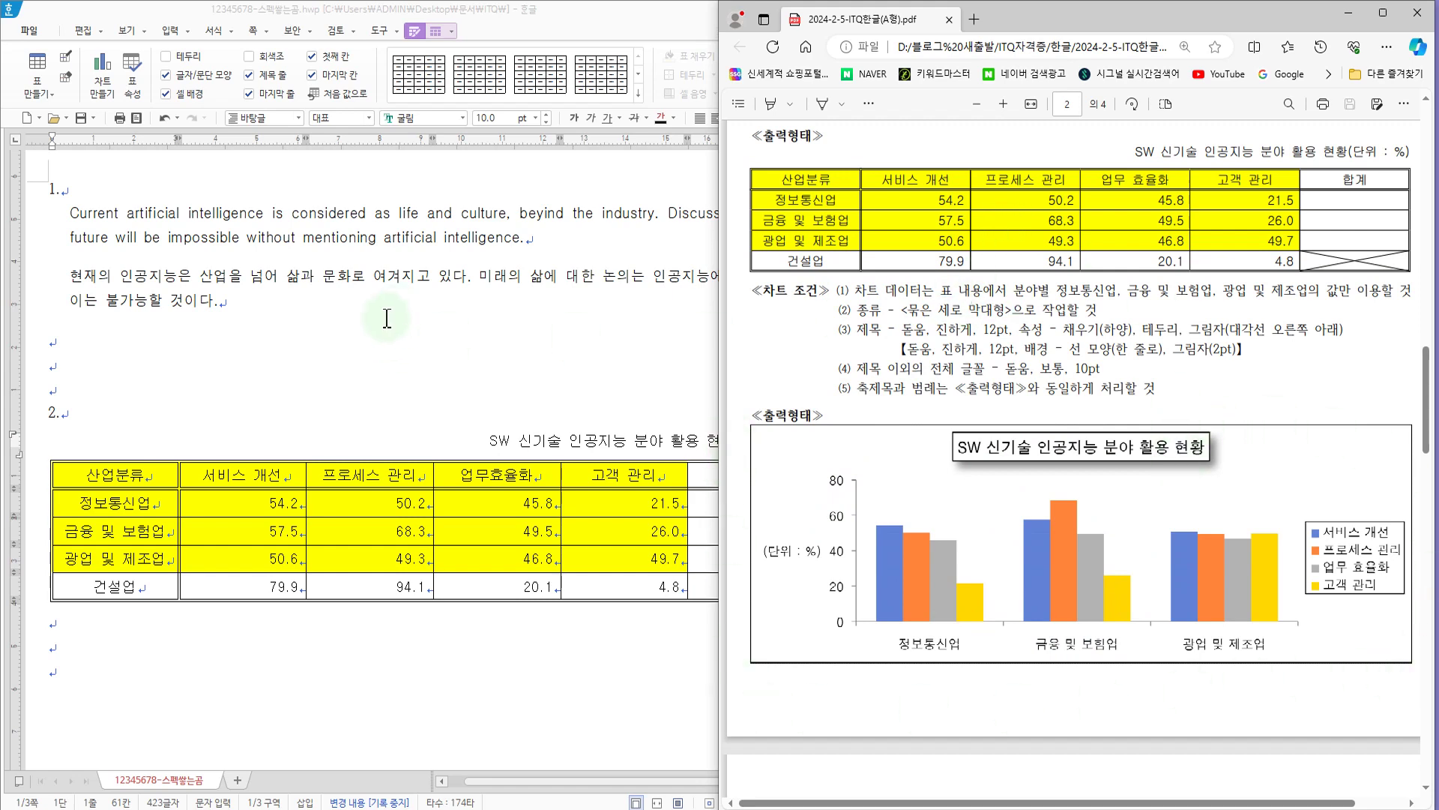
# Step: Insert a clustered column chart (묶은 세로 막대형) from the table's 산업분류 to 고객 관리 columns, header row through 광업 및 제조업
pyautogui.click(383, 321)
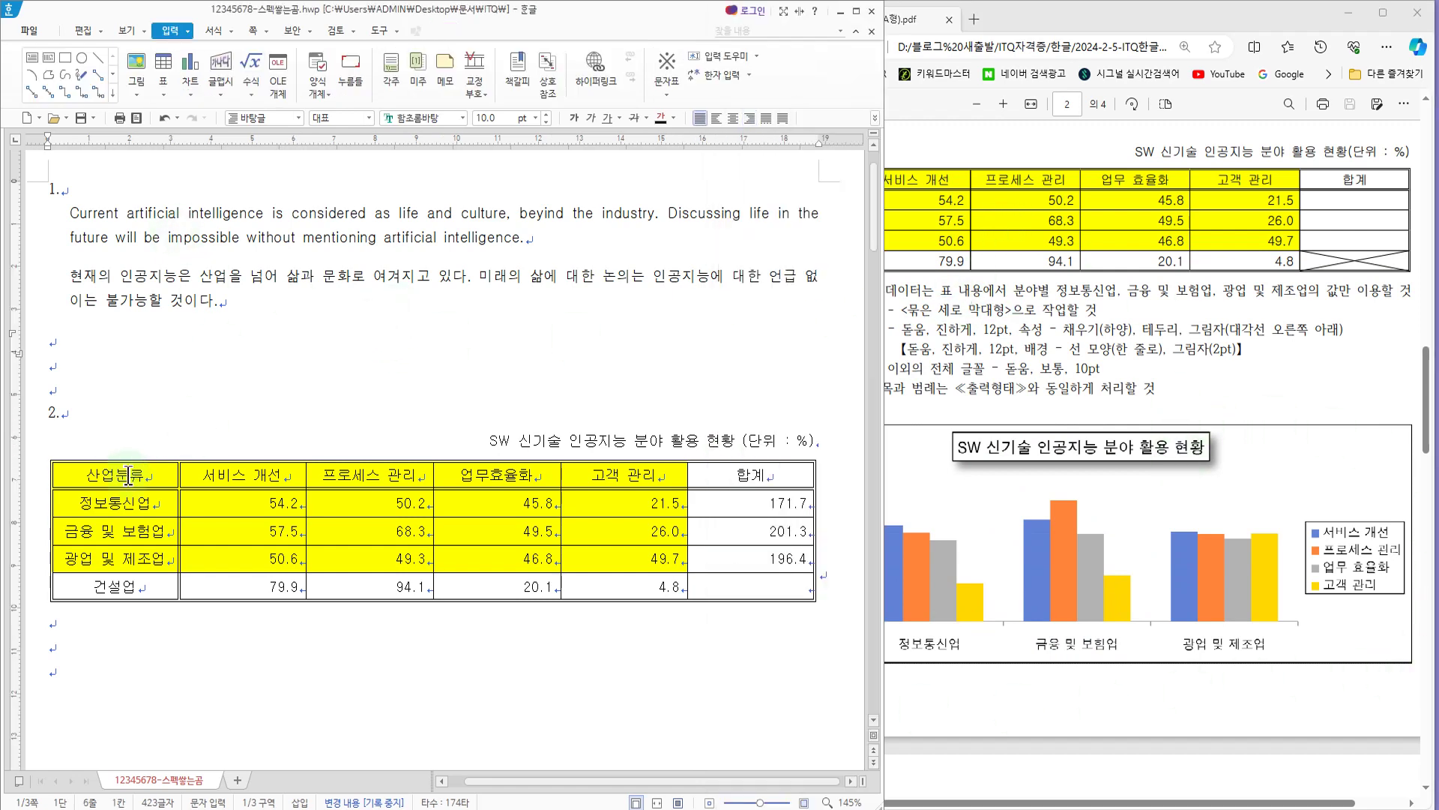
pyautogui.moveTo(97, 474); pyautogui.dragTo(641, 564)
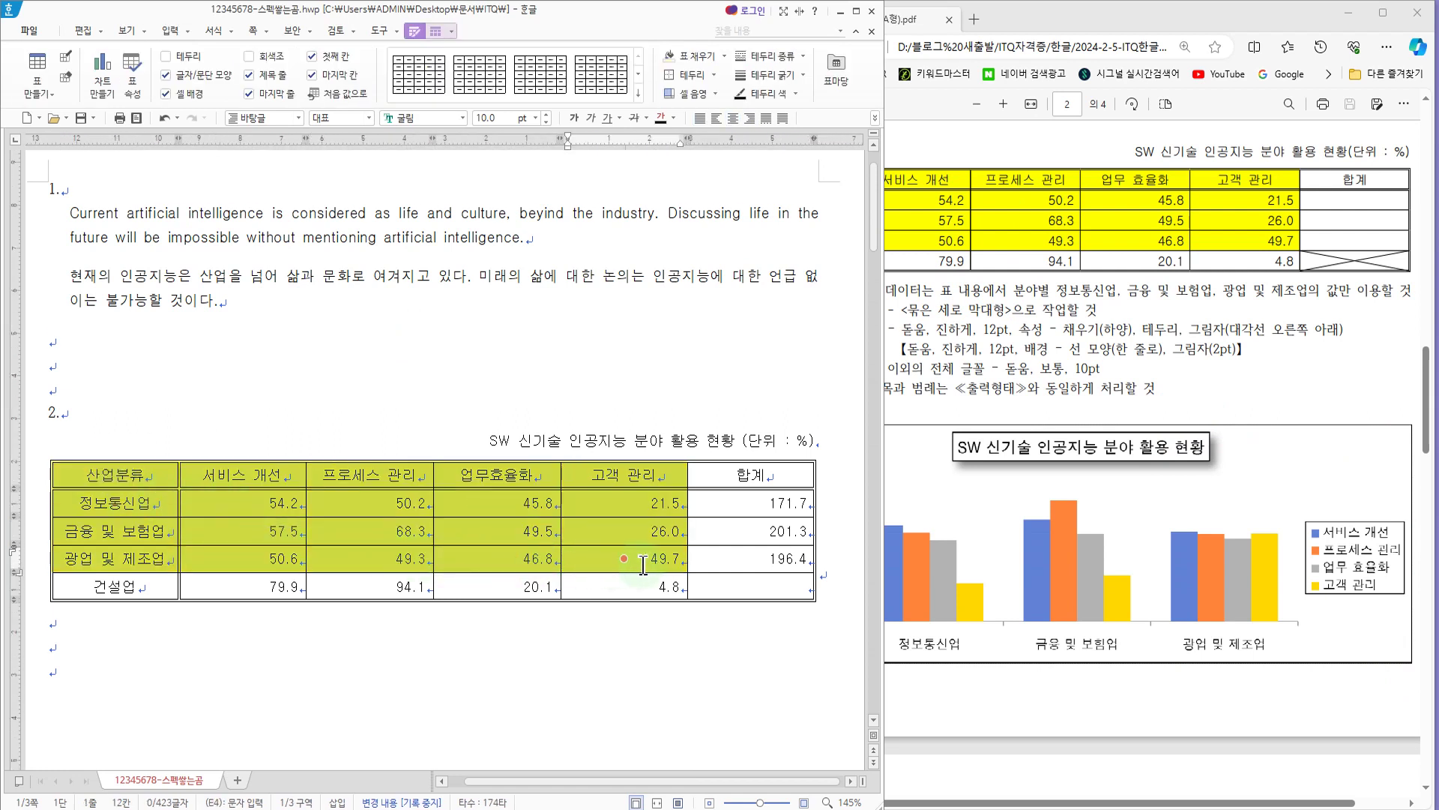
pyautogui.click(170, 32)
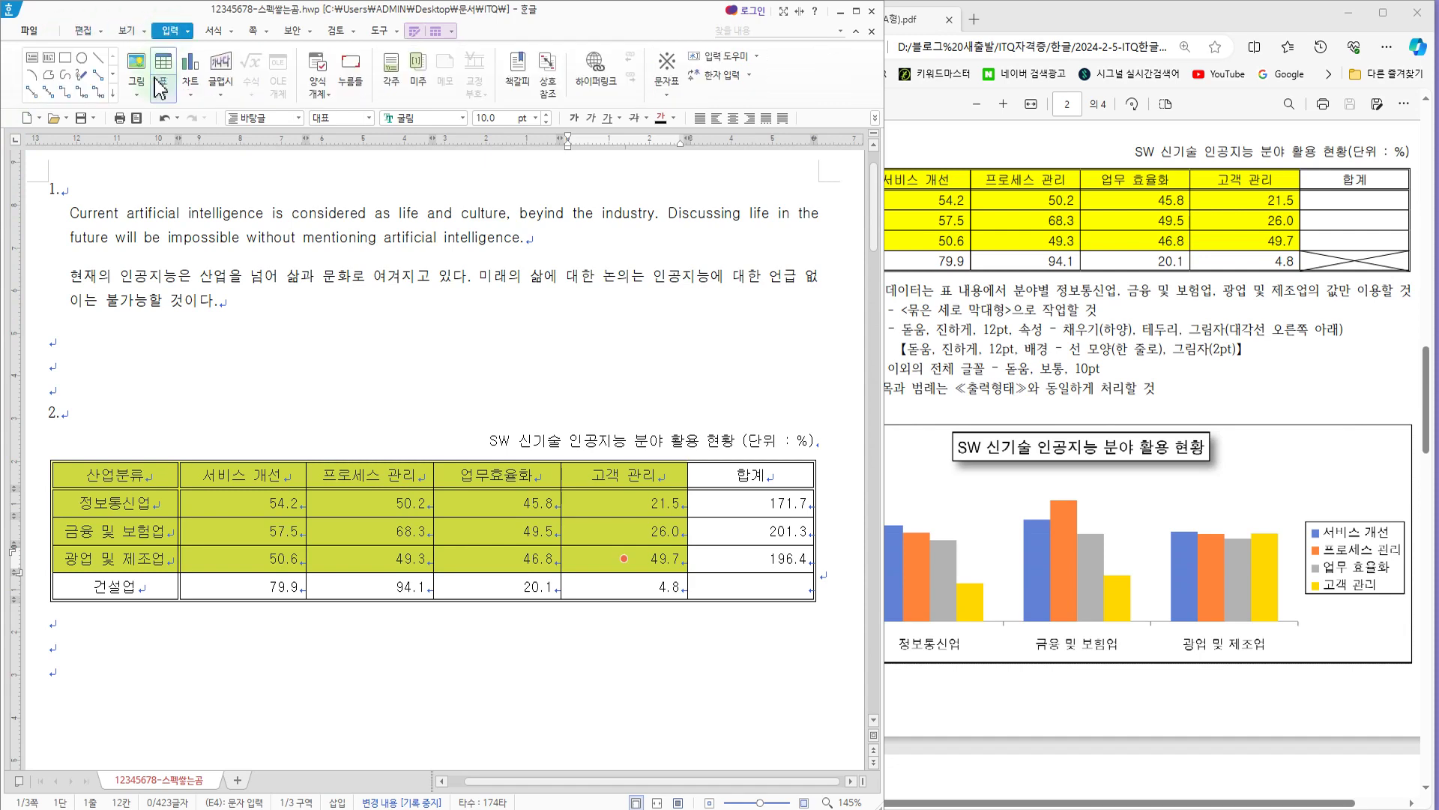
pyautogui.click(191, 98)
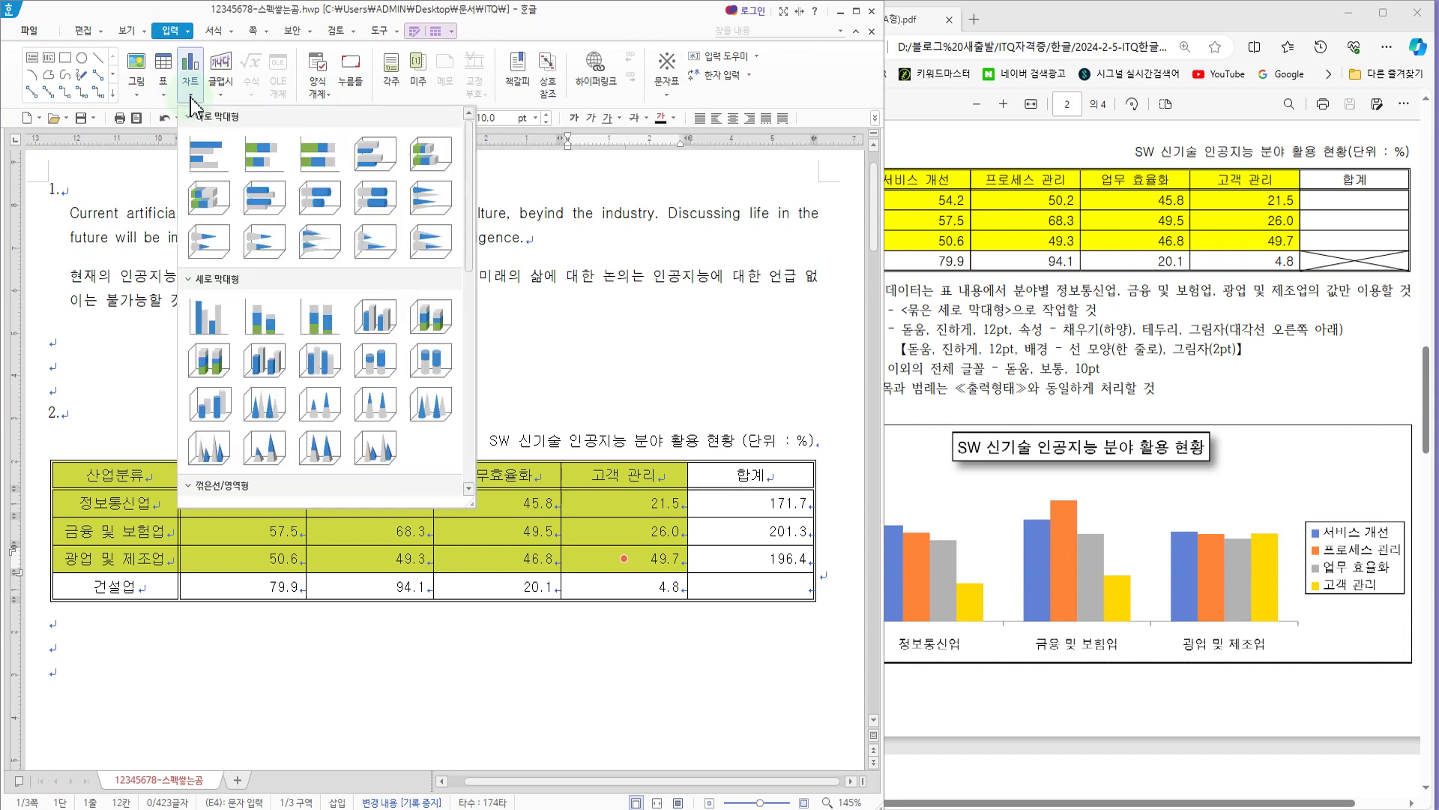
pyautogui.click(209, 315)
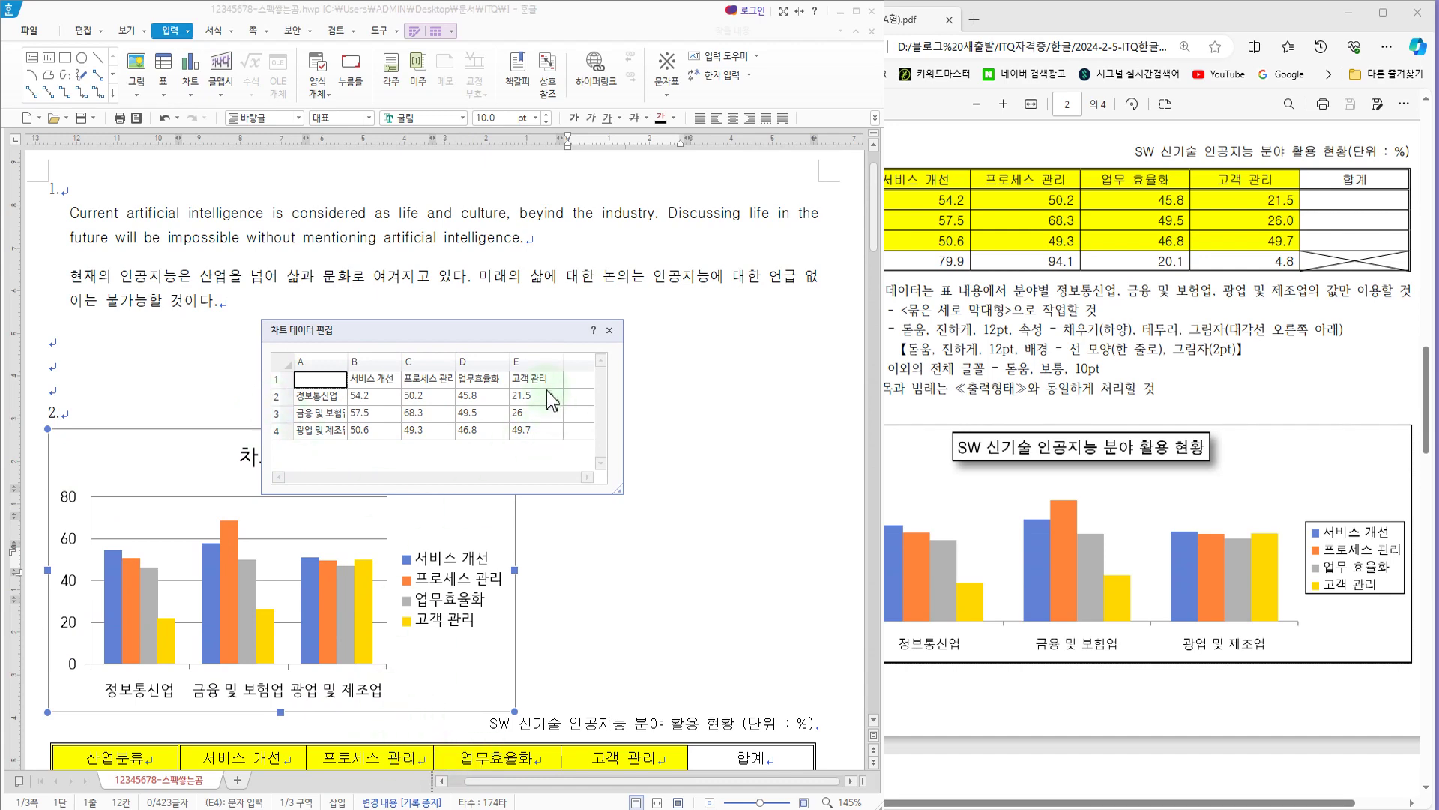
pyautogui.click(609, 331)
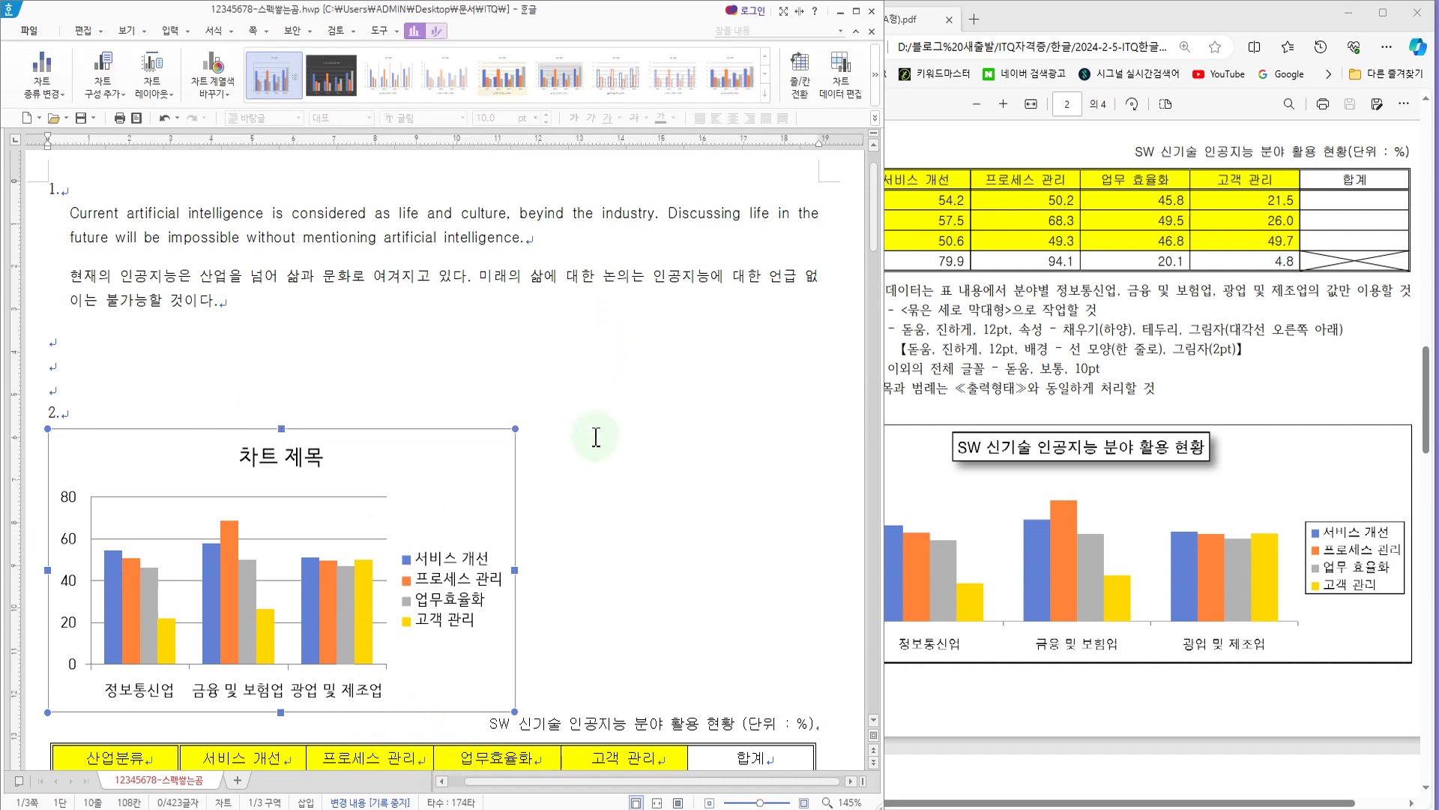
# Step: Move the chart below the table and widen it to match the table's width
pyautogui.scroll(-4, 585, 443)
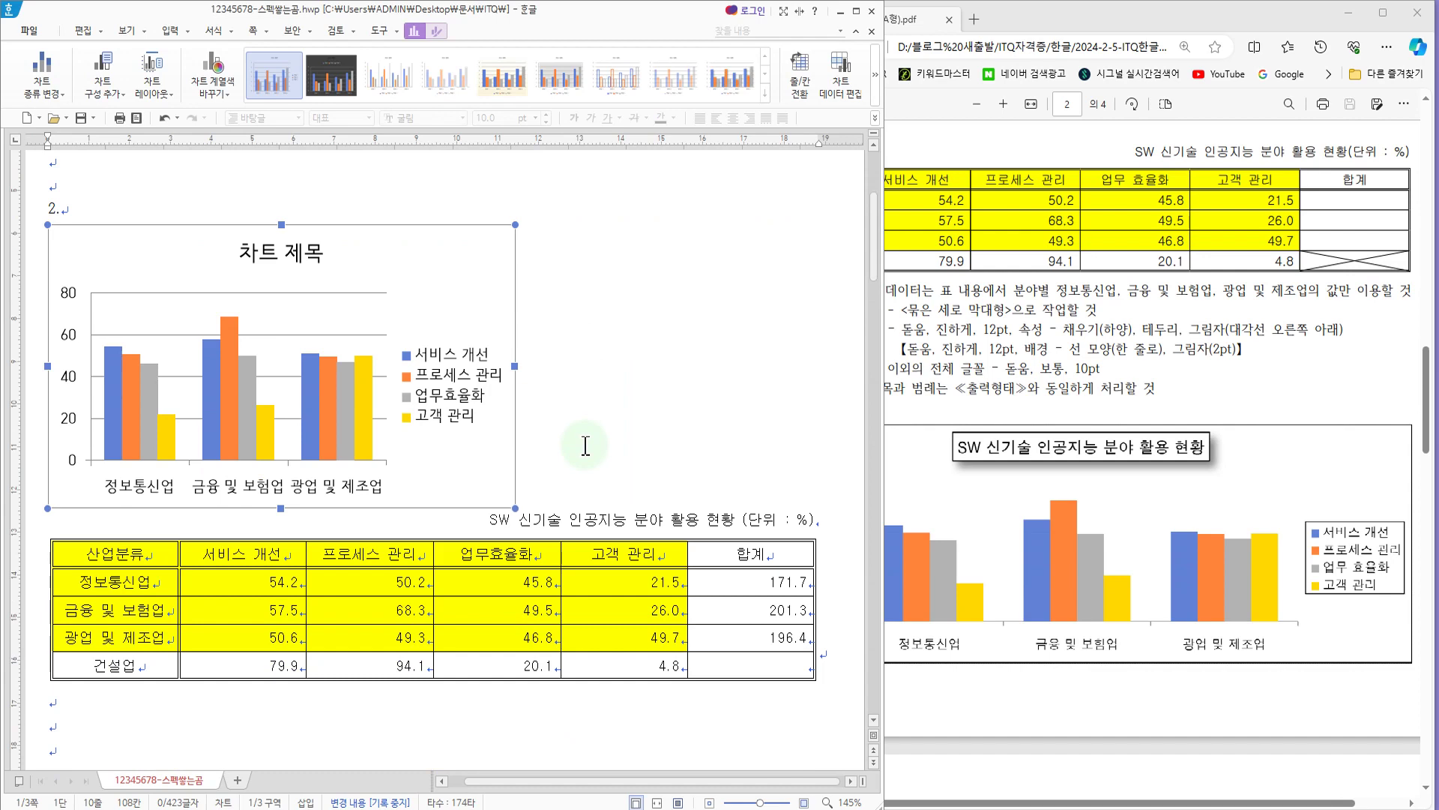
pyautogui.click(1194, 337)
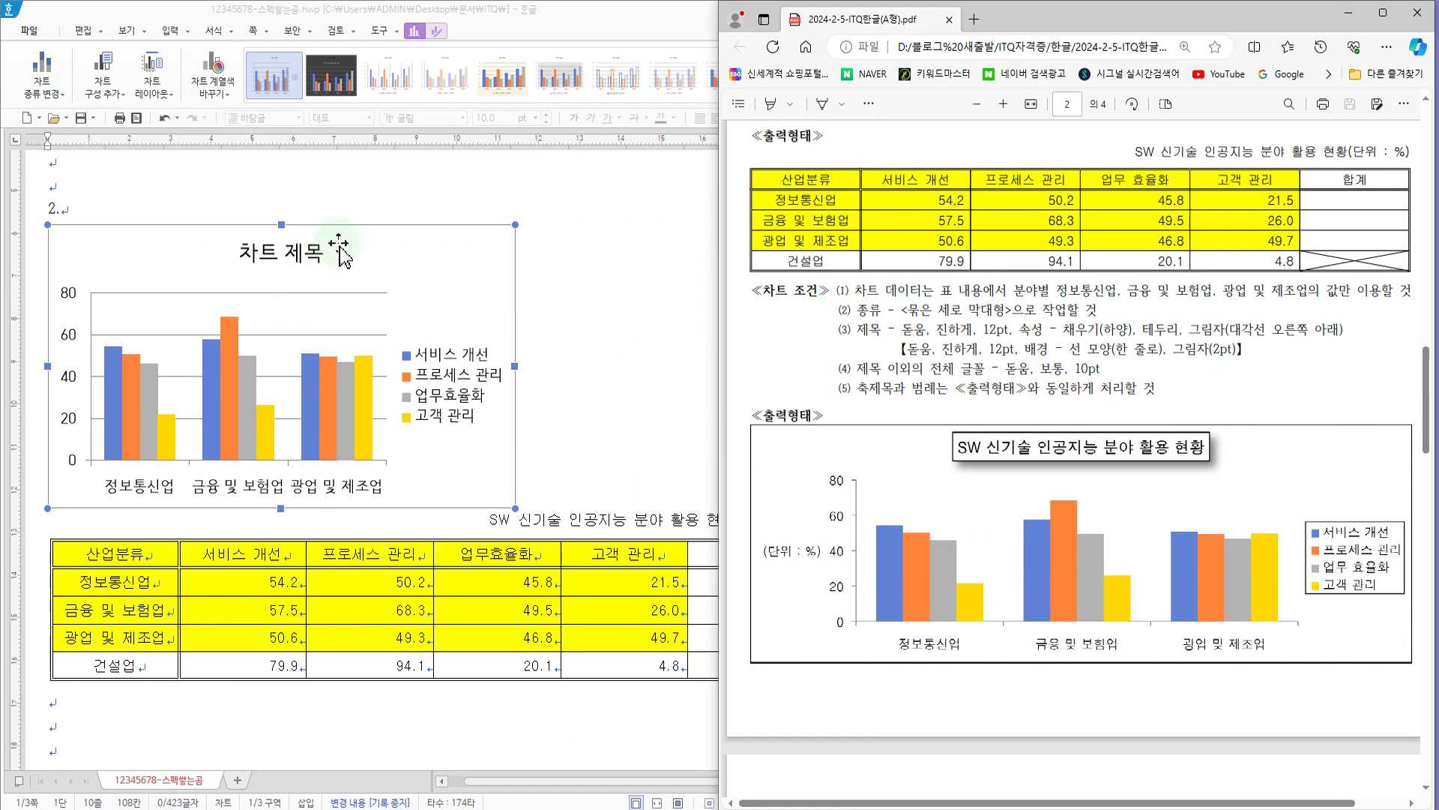
pyautogui.moveTo(341, 255); pyautogui.dragTo(344, 440)
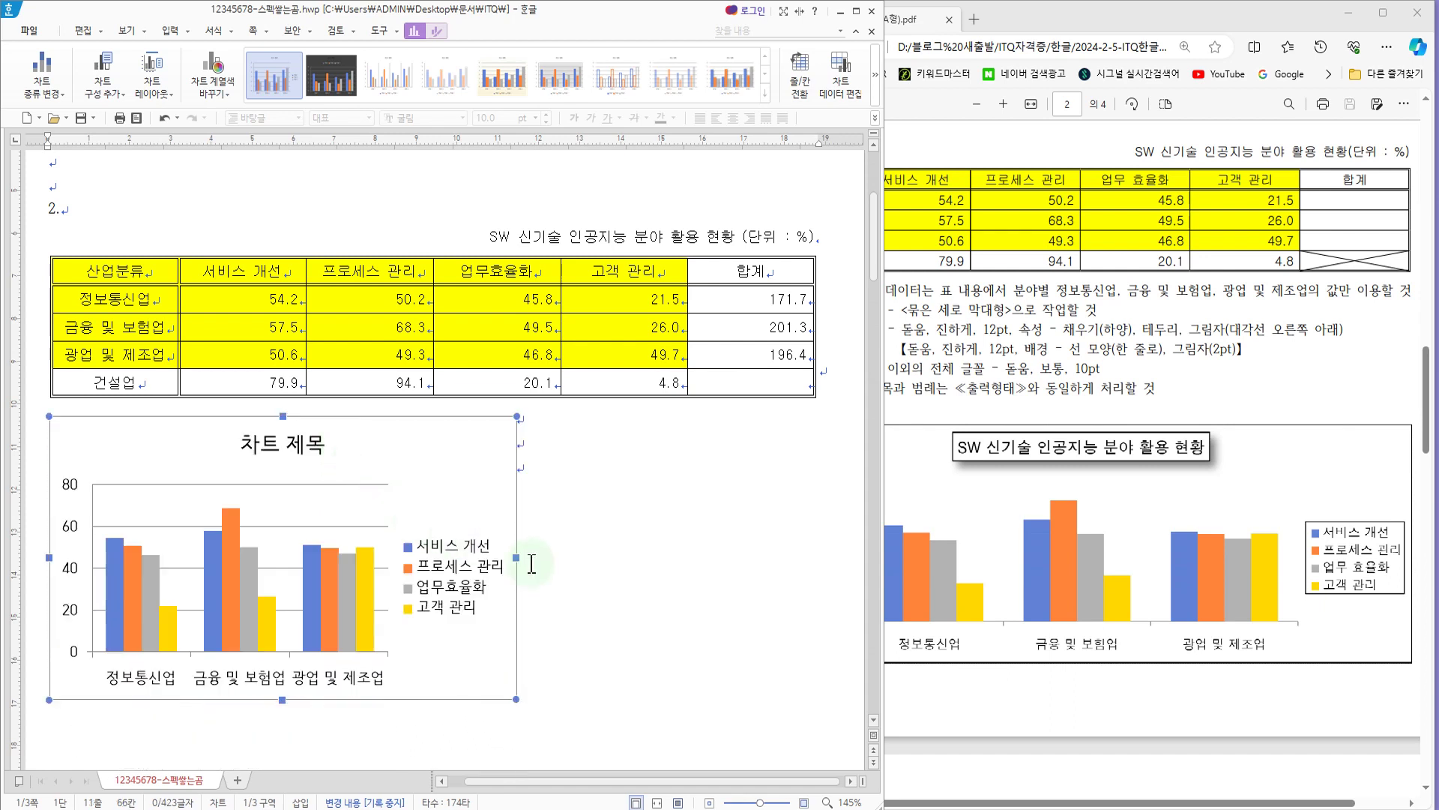
pyautogui.moveTo(517, 557); pyautogui.dragTo(824, 552)
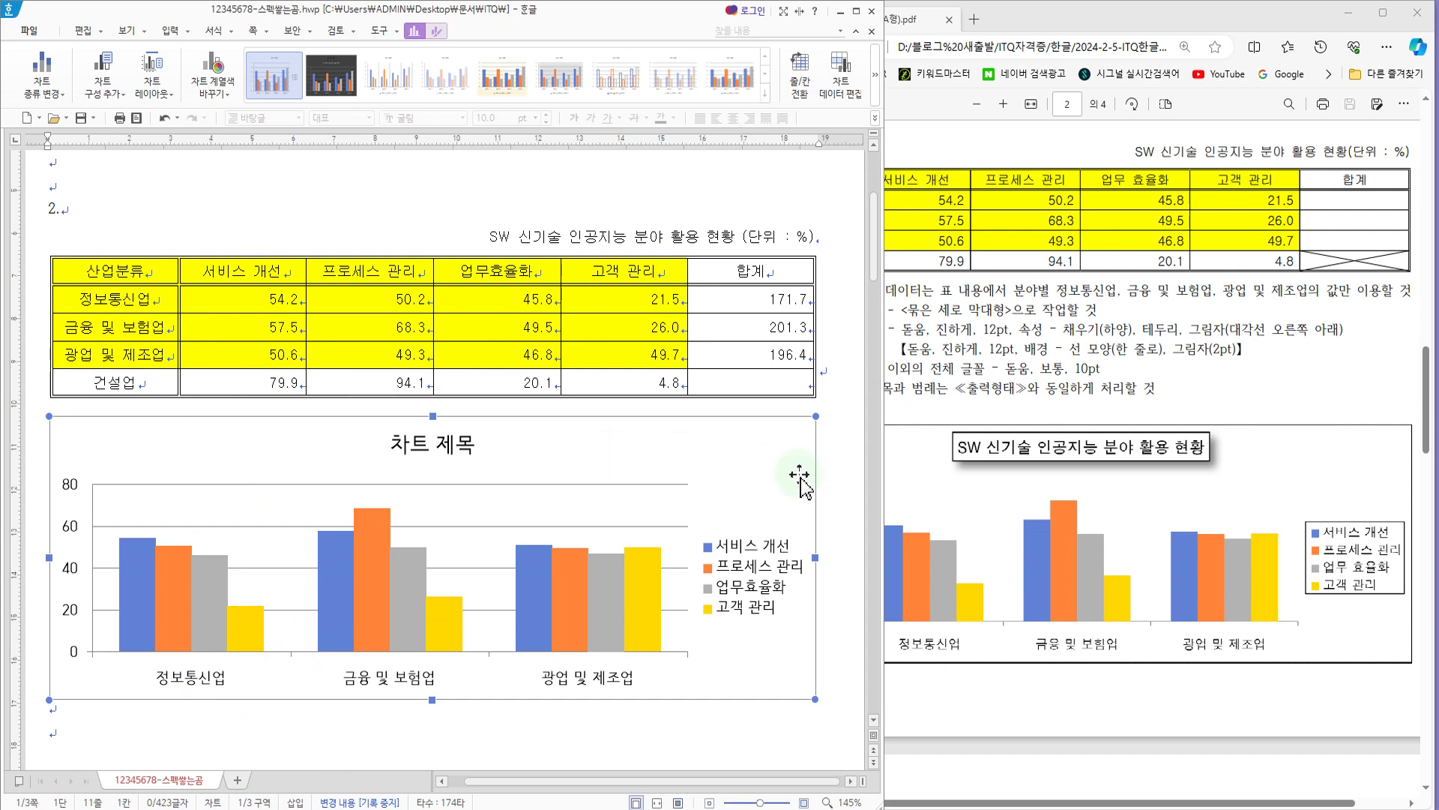
# Step: Examine the exam PDF's chart title conditions for font, size, fill, border and shadow
pyautogui.click(1012, 326)
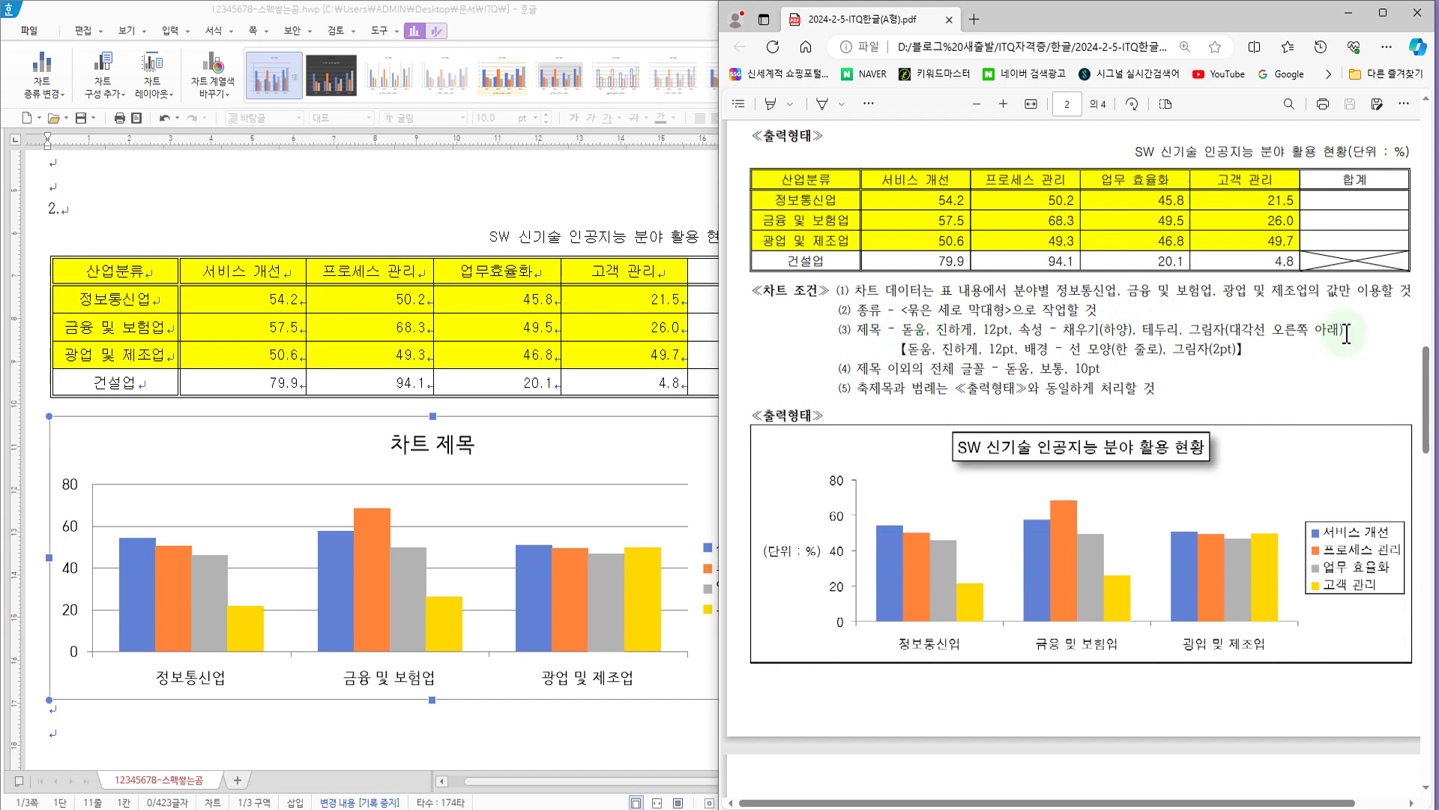
pyautogui.moveTo(1345, 329); pyautogui.dragTo(1392, 300)
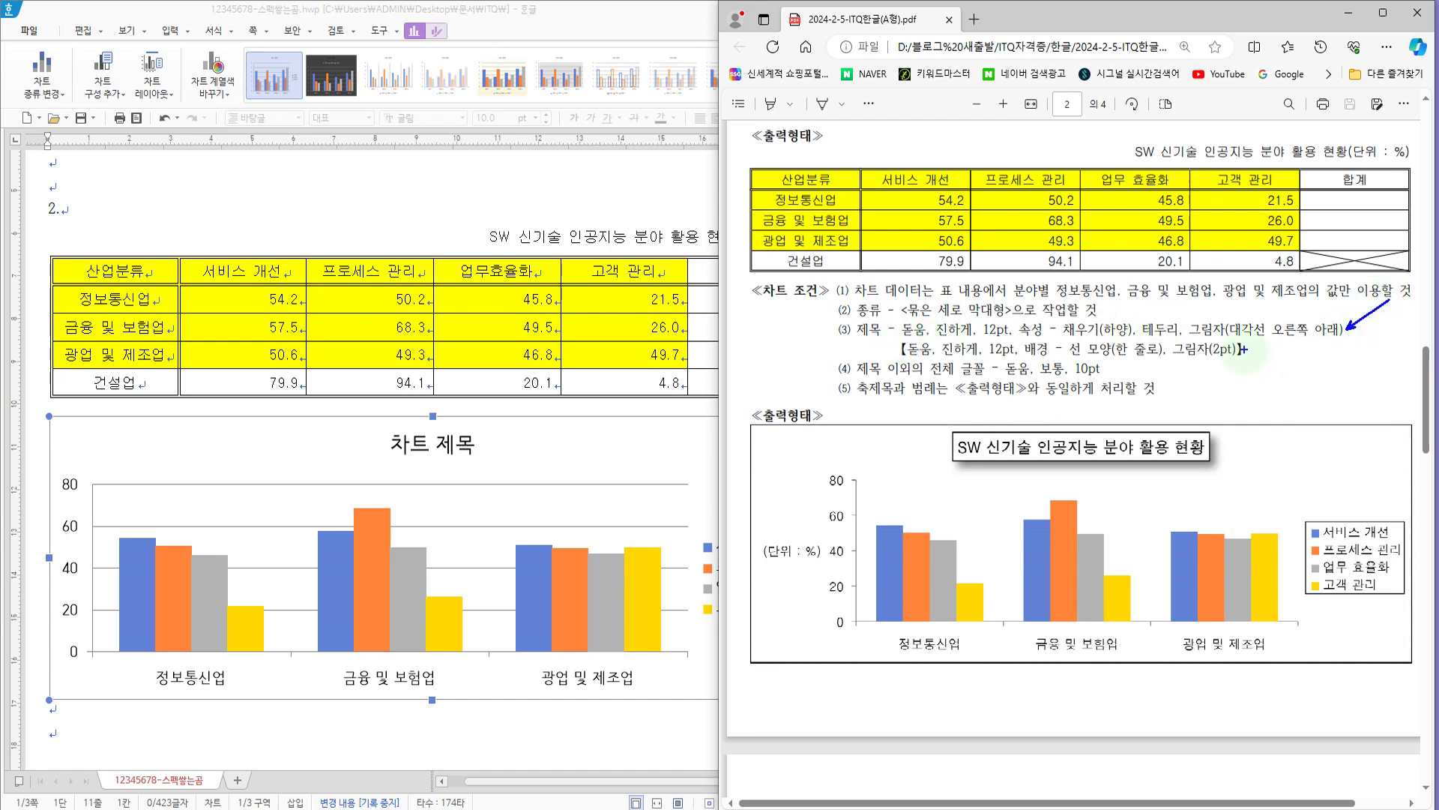
pyautogui.moveTo(1244, 350); pyautogui.dragTo(1294, 387)
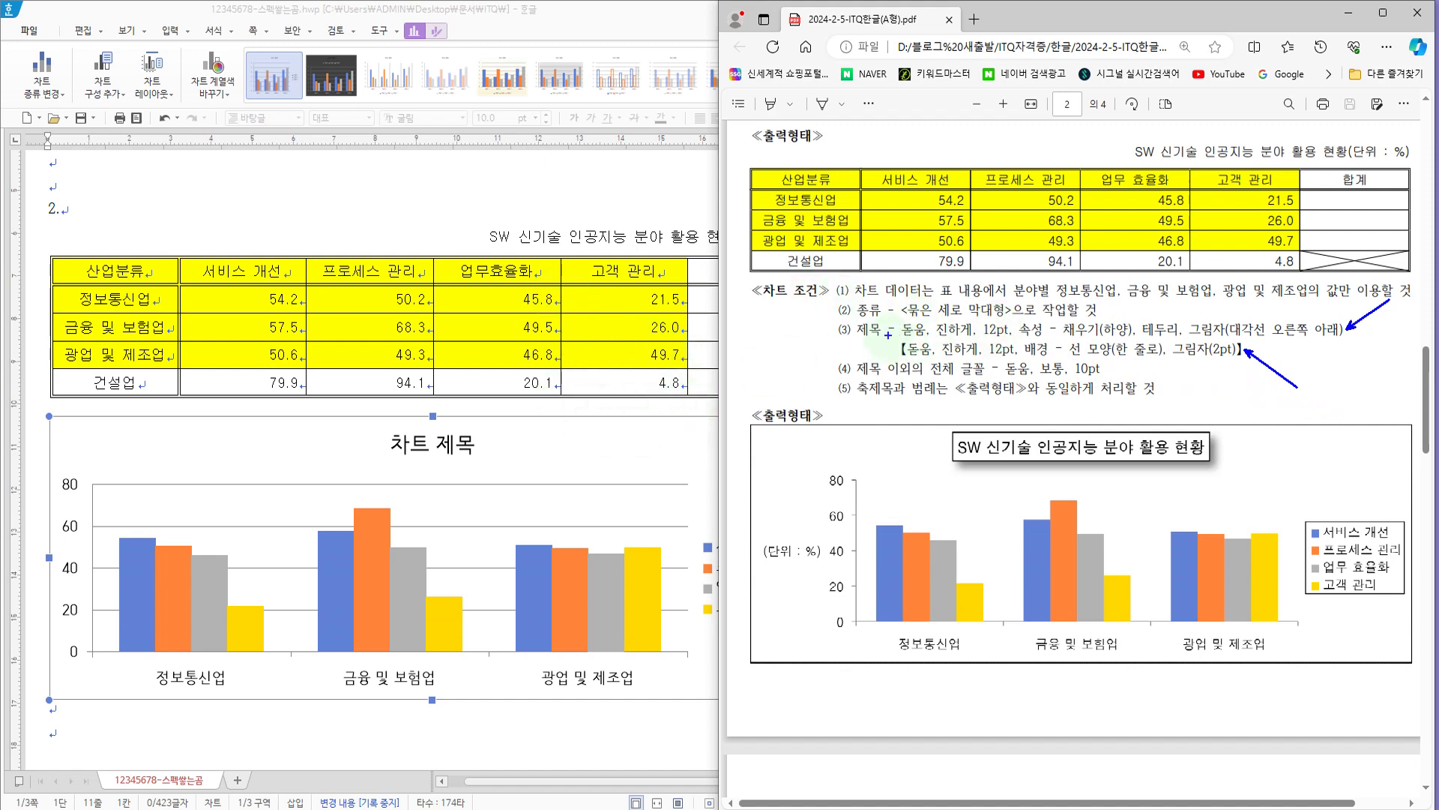
pyautogui.moveTo(891, 318)
pyautogui.mouseDown()
pyautogui.moveTo(942, 346)
pyautogui.moveTo(1320, 359)
pyautogui.moveTo(1349, 345)
pyautogui.mouseUp()
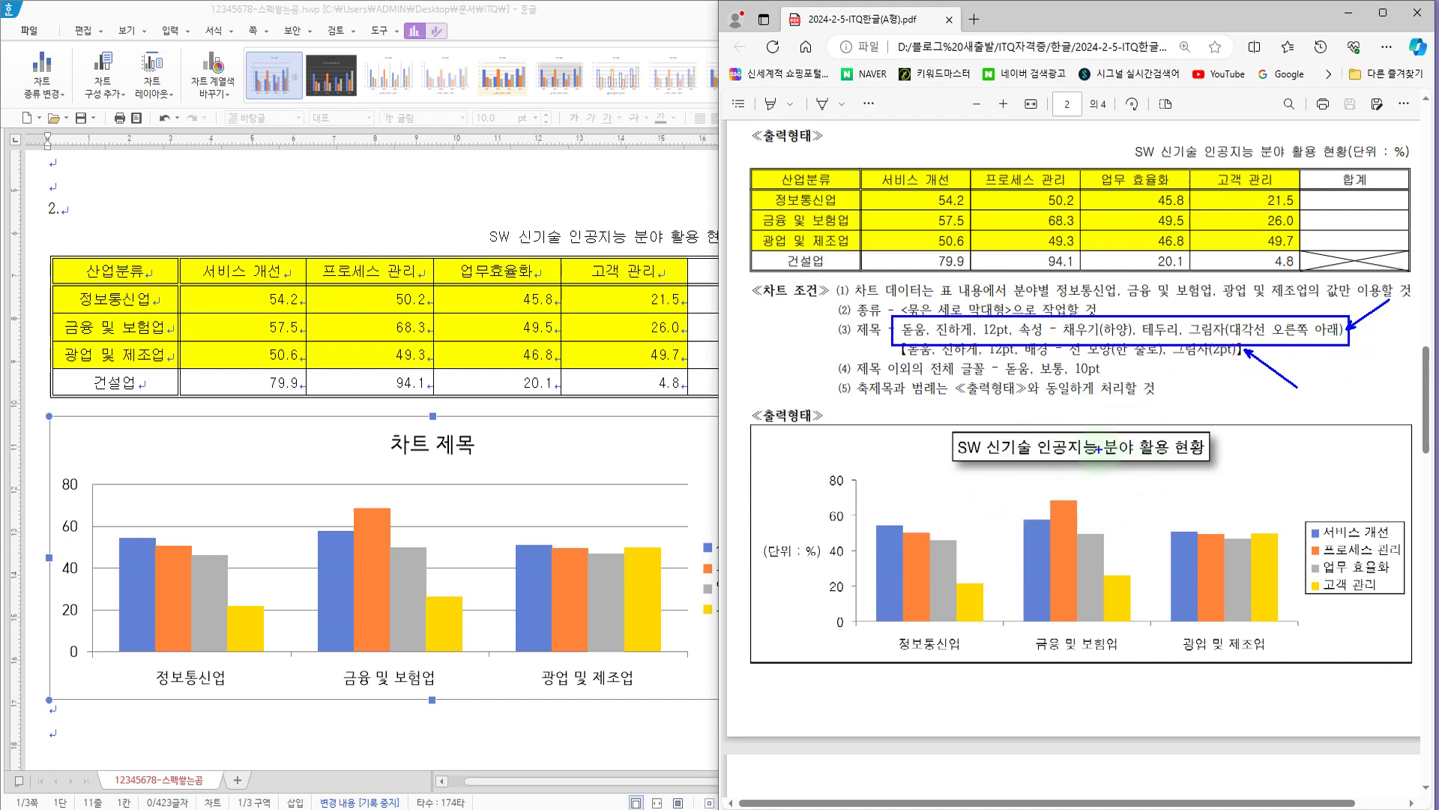
pyautogui.press('Escape')
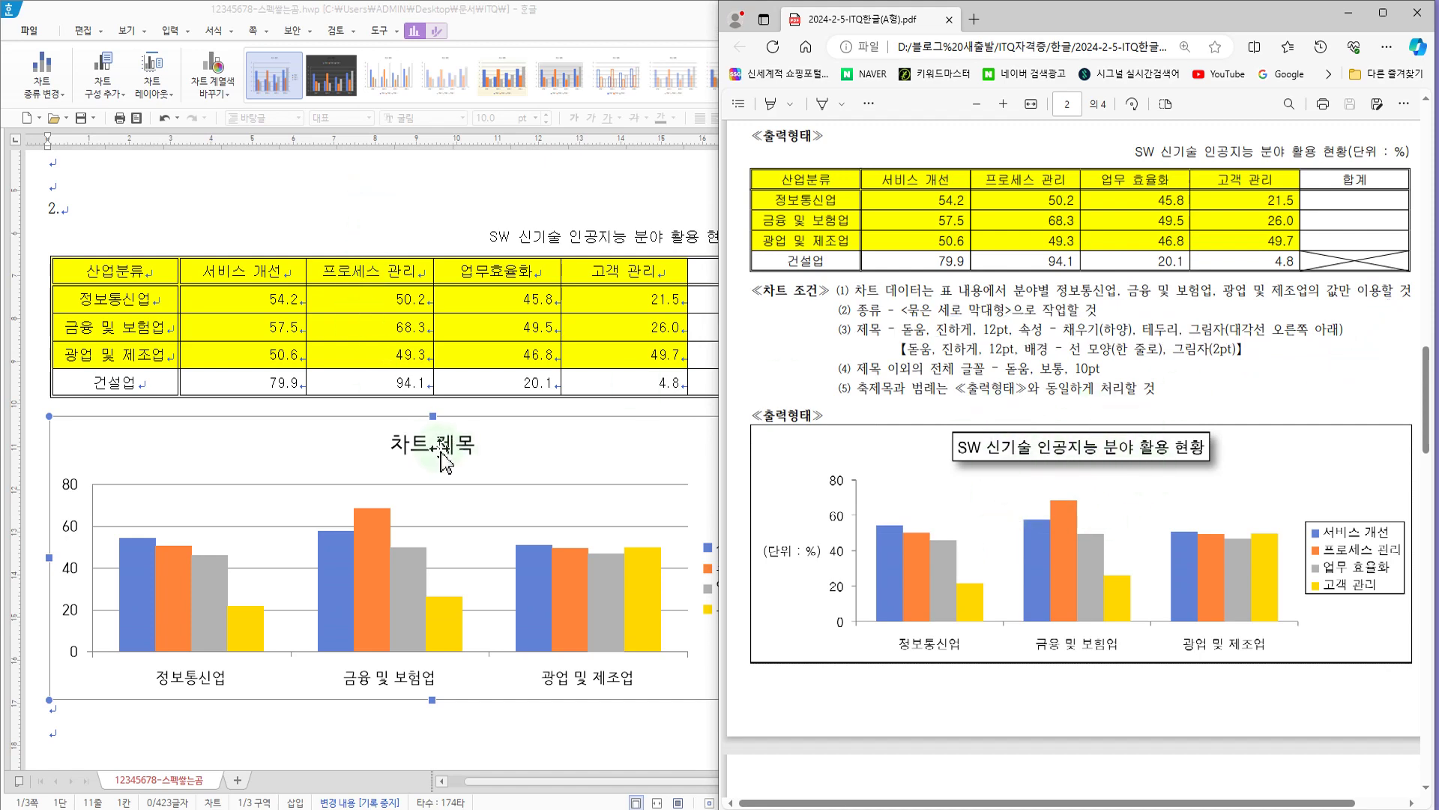
# Step: Replace the chart title text with "SW 신기술 인공지능 분야 활용 현황"
pyautogui.click(440, 451)
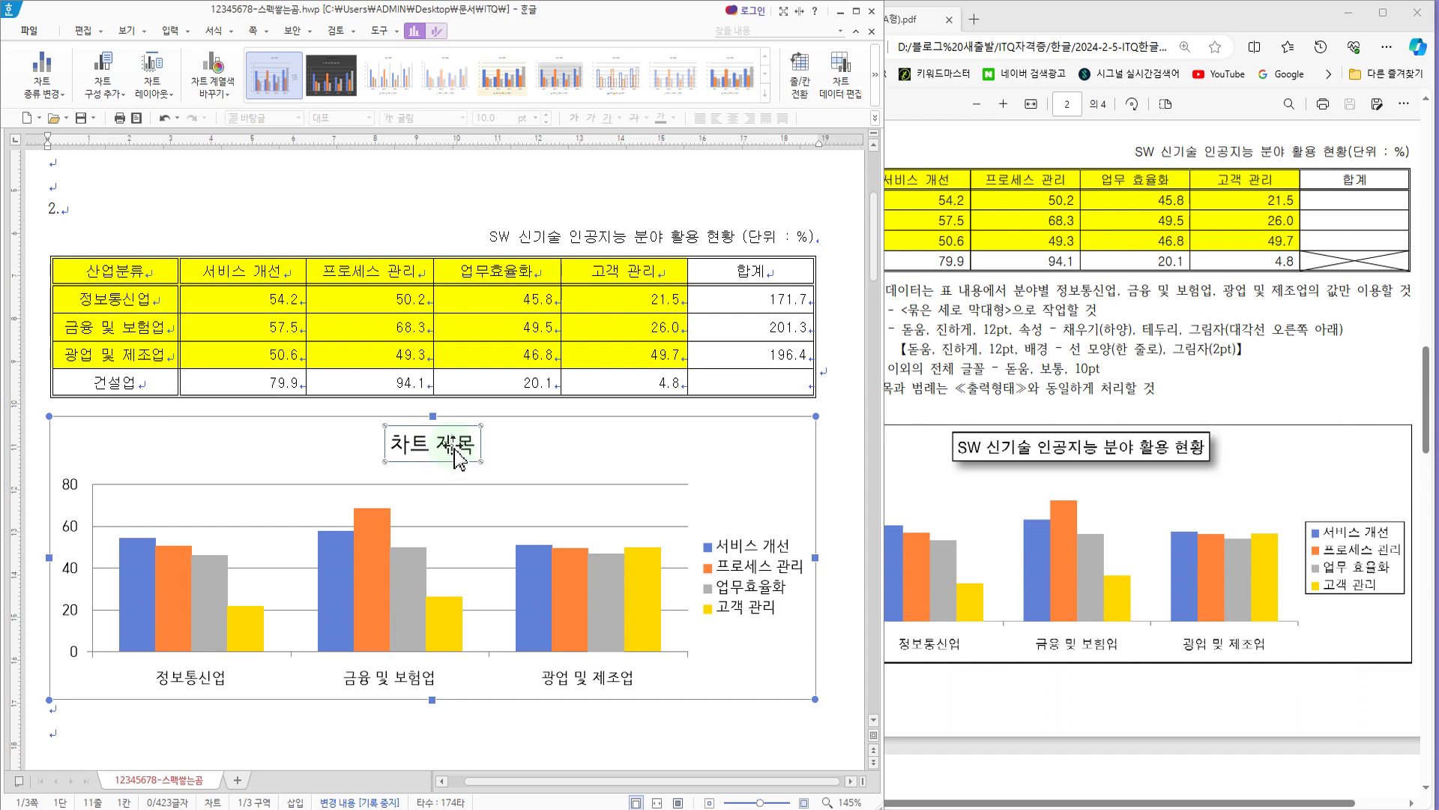
pyautogui.rightClick(457, 453)
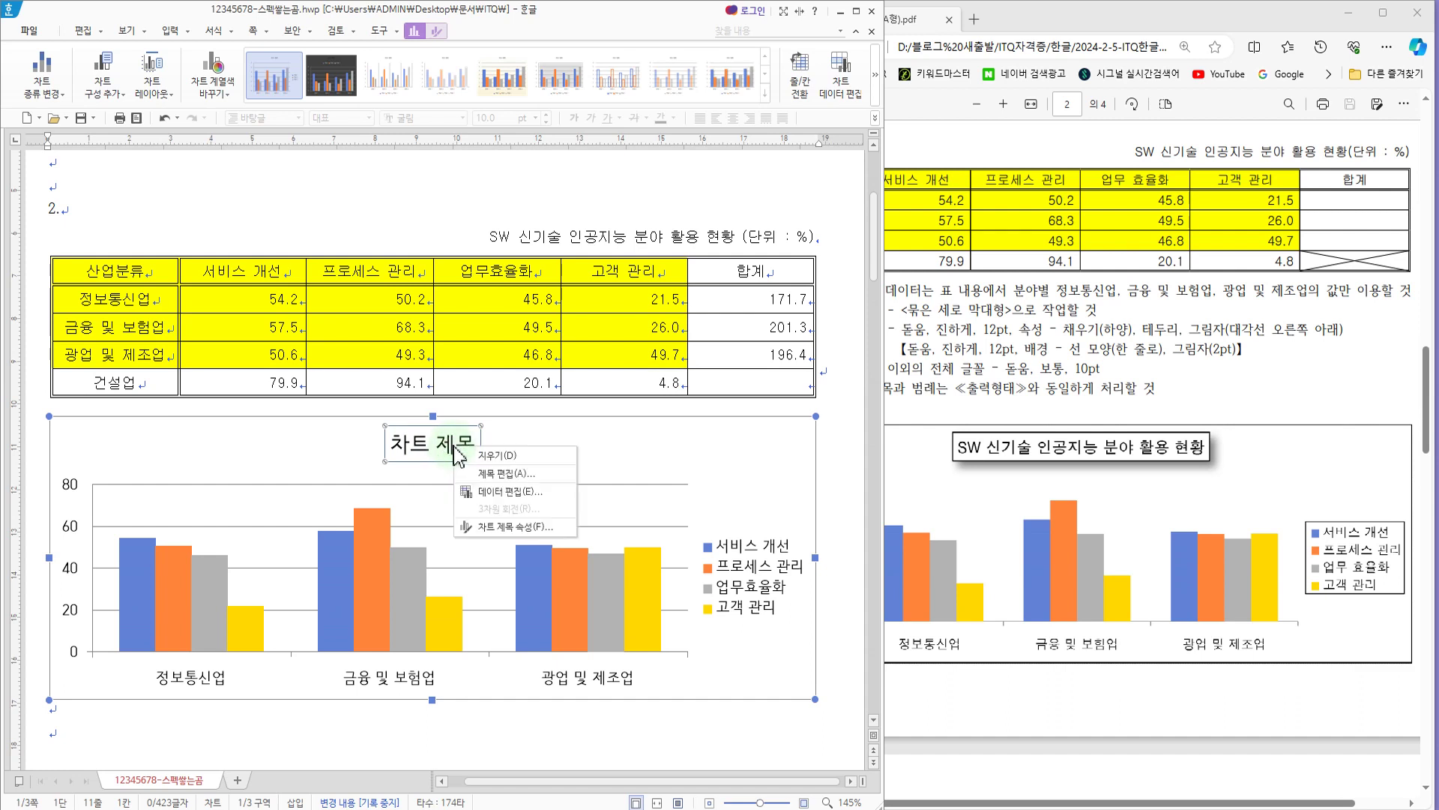
pyautogui.click(493, 473)
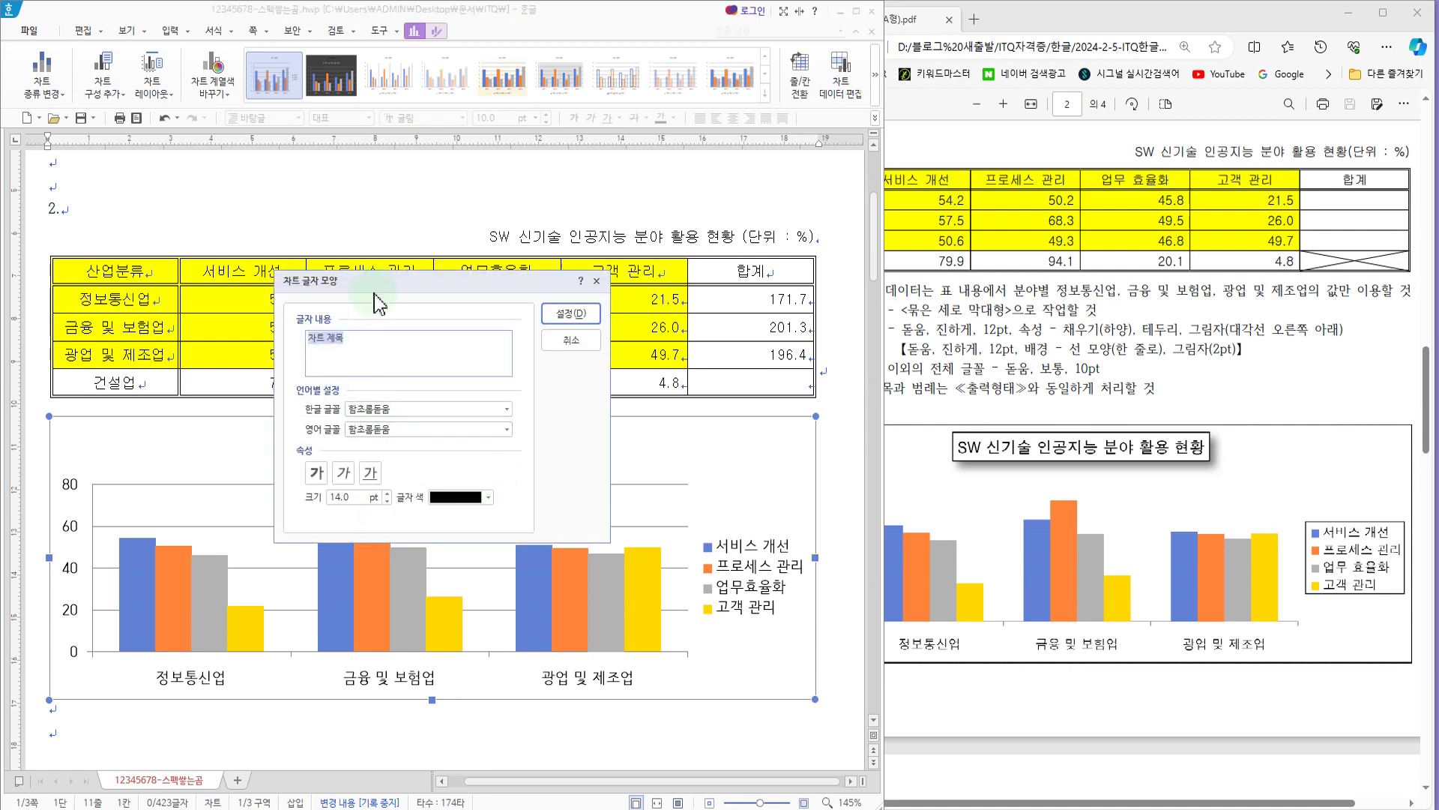
pyautogui.moveTo(372, 296); pyautogui.dragTo(582, 298)
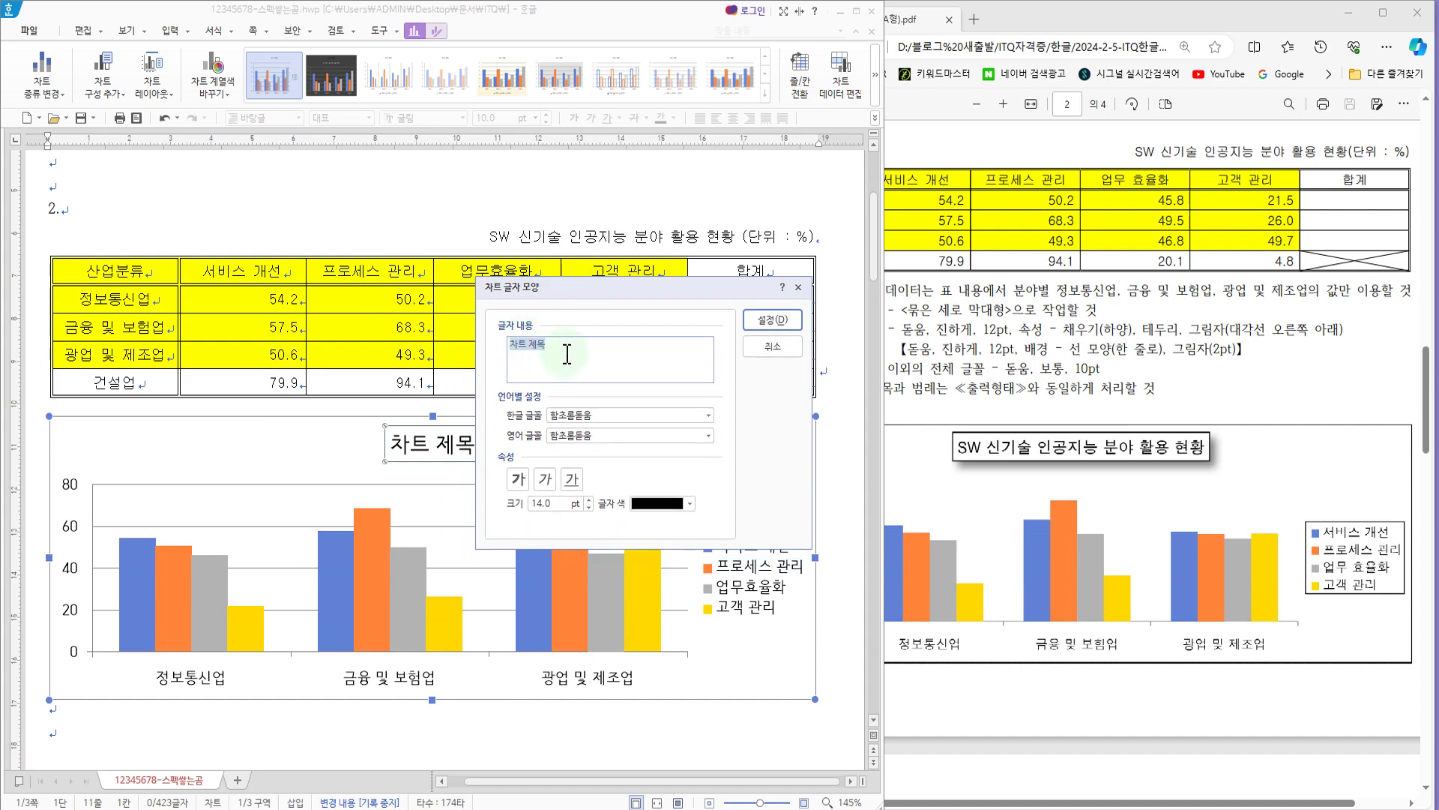
pyautogui.write('SW 신기술 인공지능 분야 활용 현황')
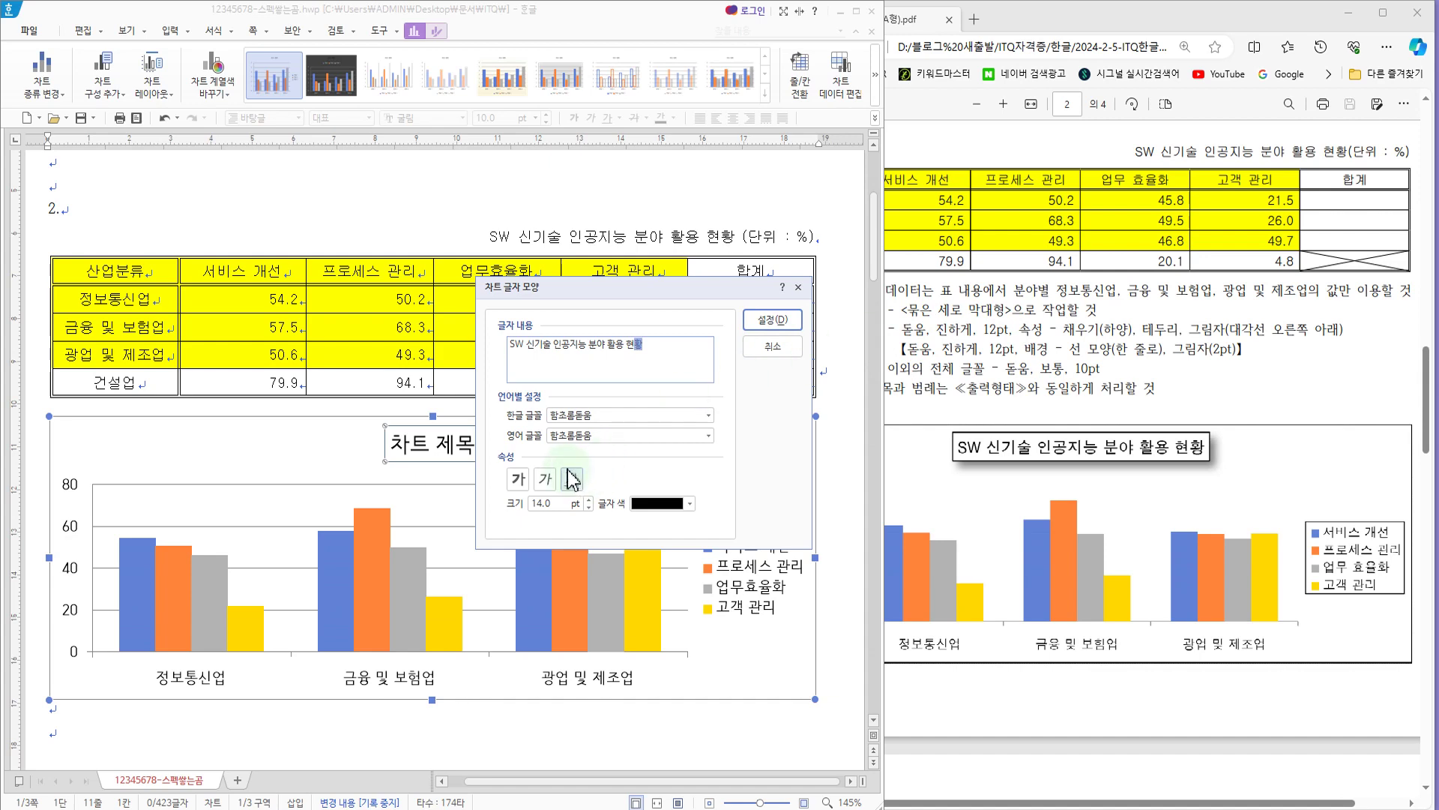
# Step: Set the chart title's Korean and English fonts to 돋움, bold, 12 pt, and apply the settings
pyautogui.click(611, 415)
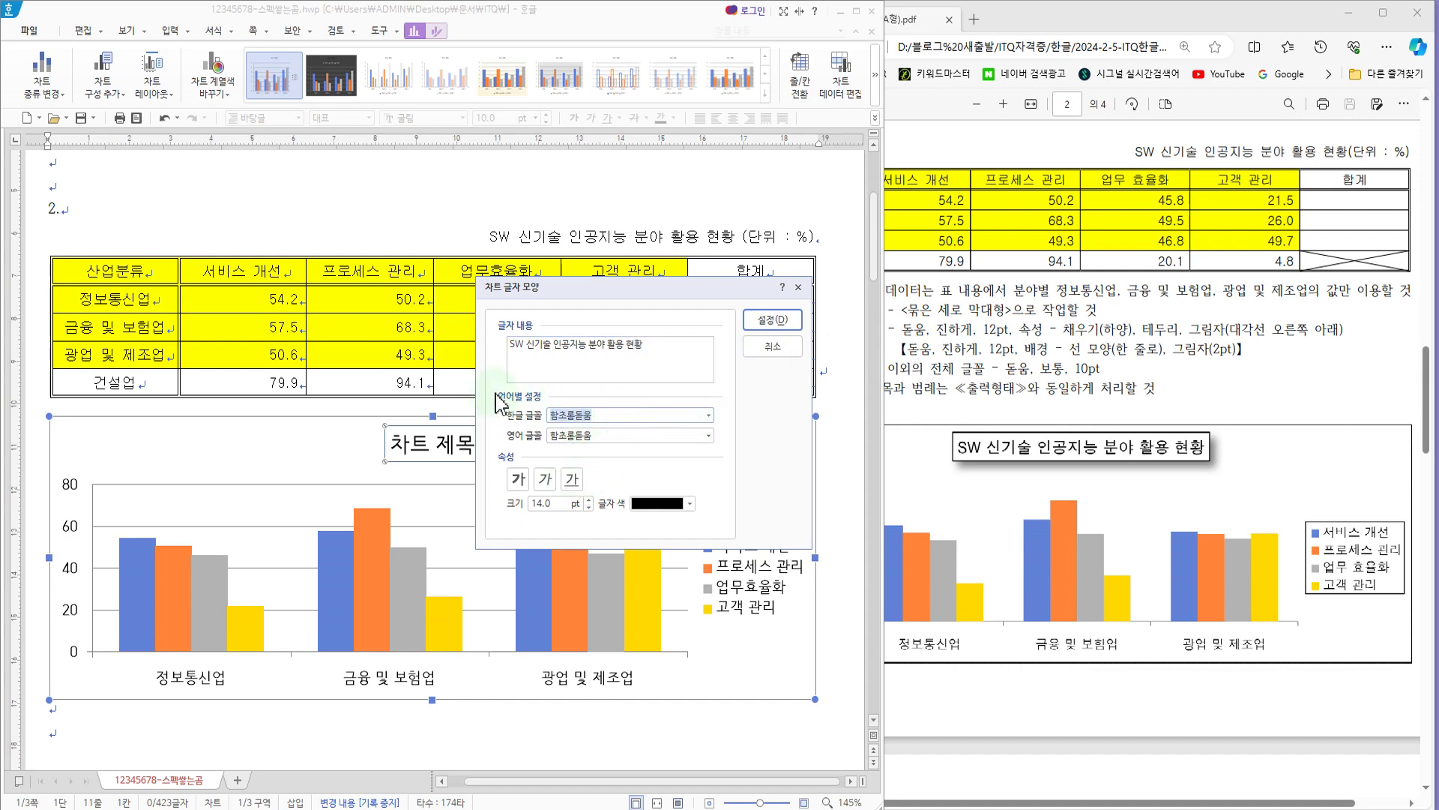
pyautogui.write('ㄷ')
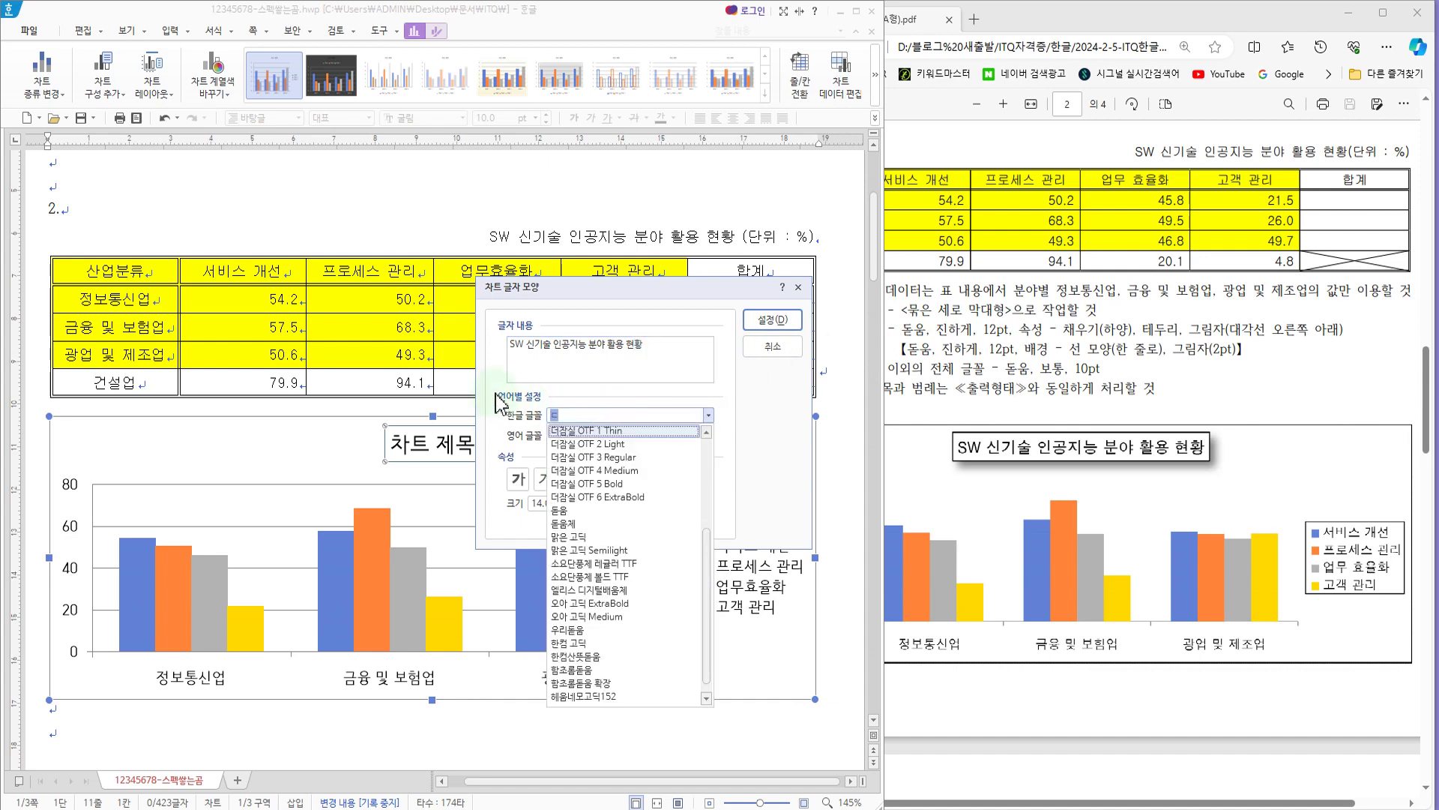
pyautogui.click(568, 511)
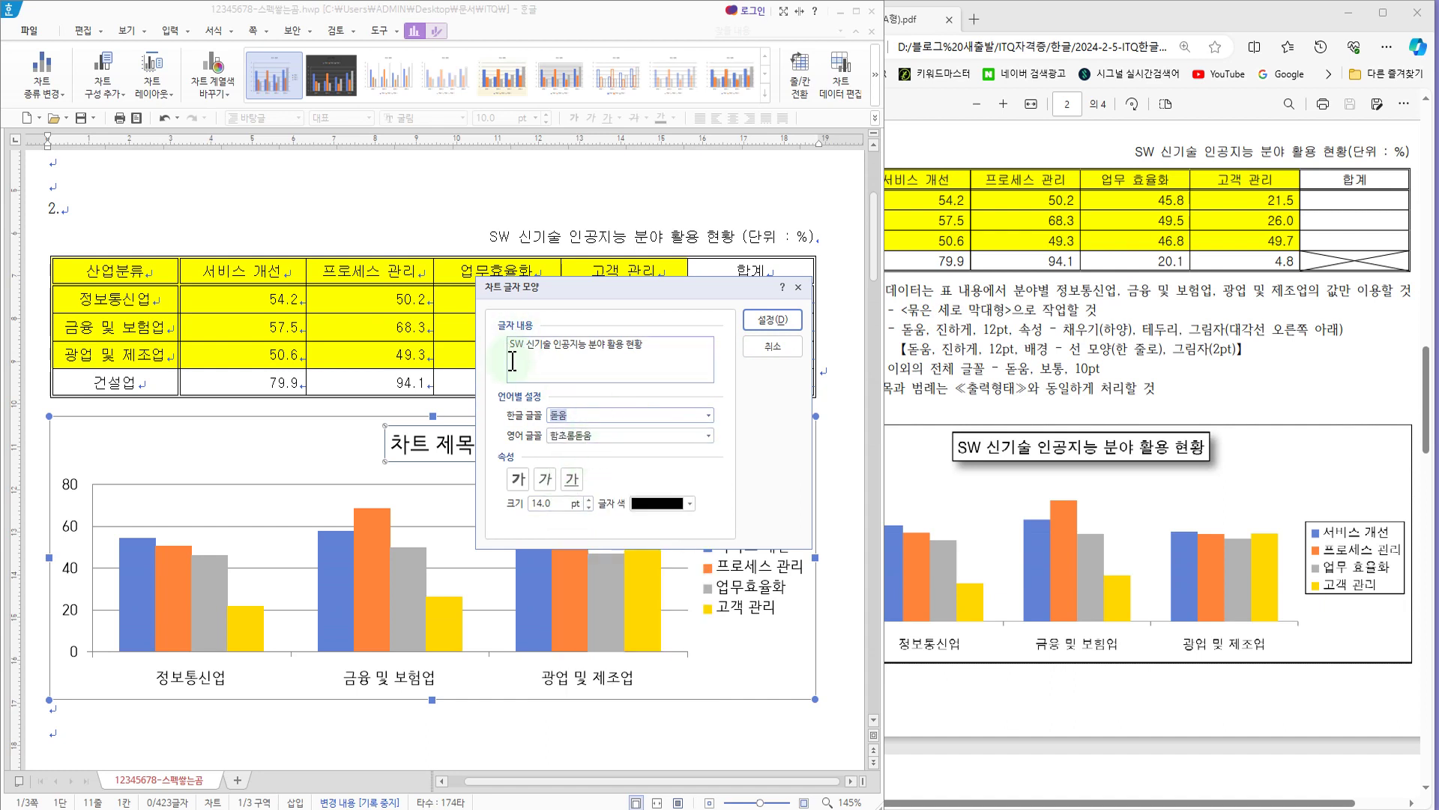
pyautogui.click(610, 434)
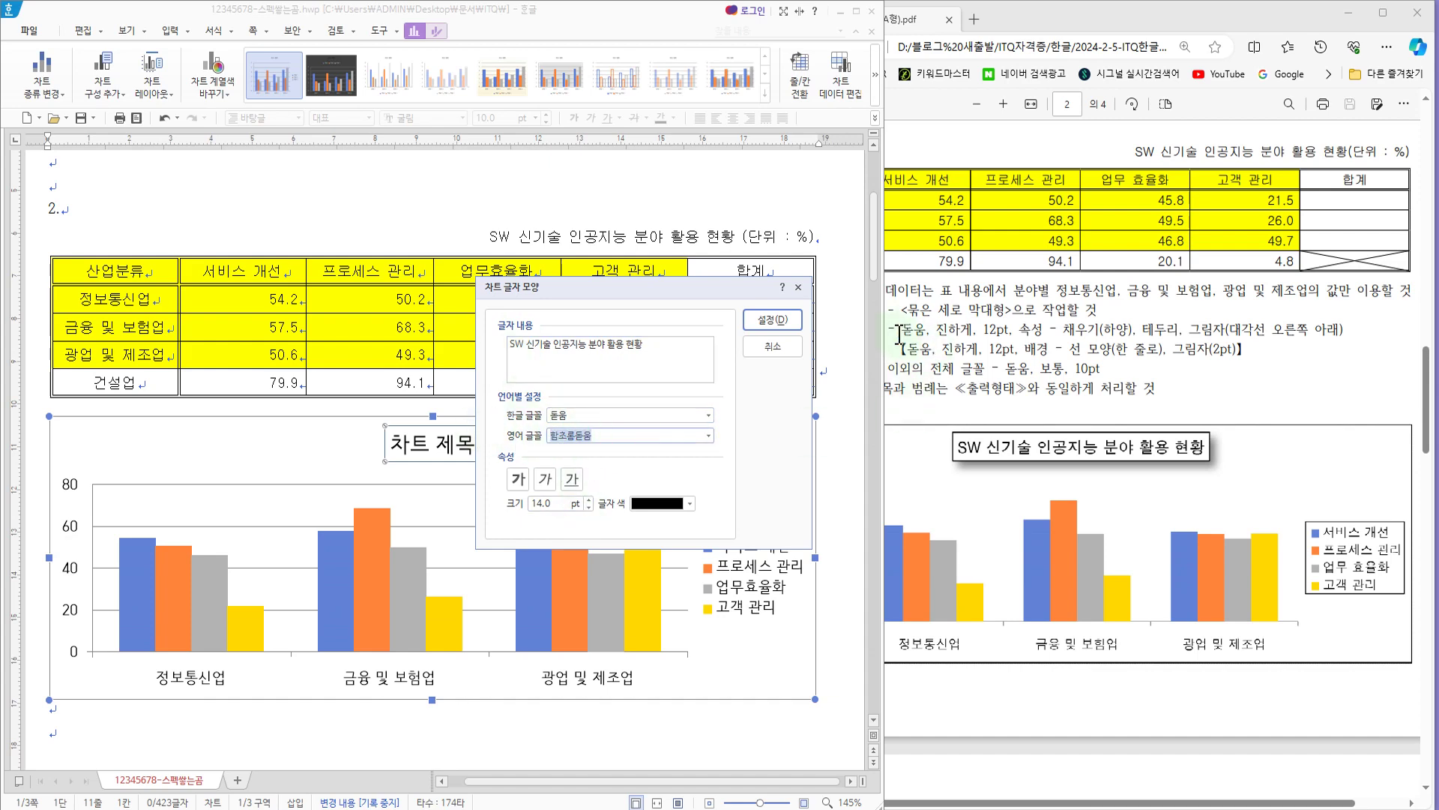
pyautogui.write('ㄷ')
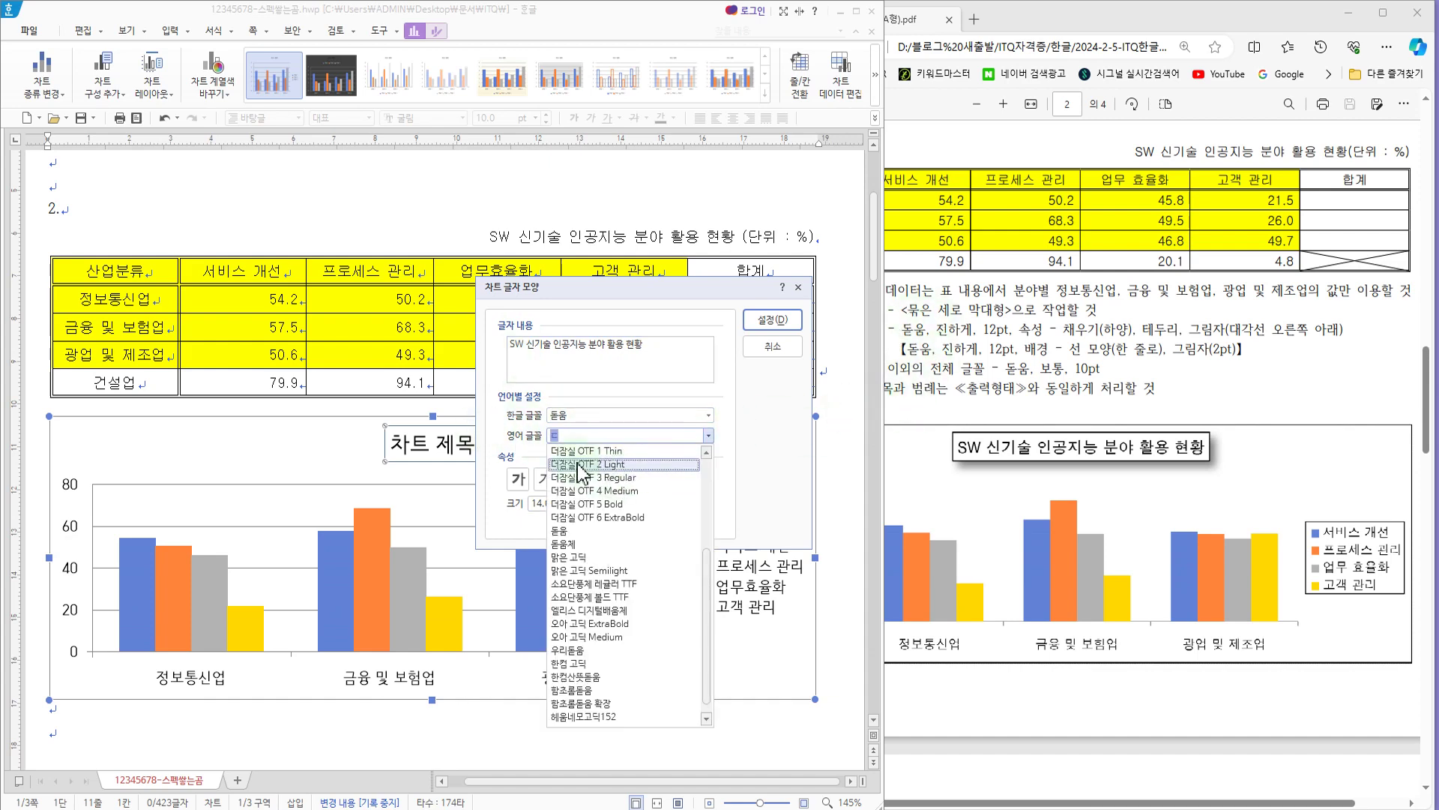
pyautogui.click(559, 530)
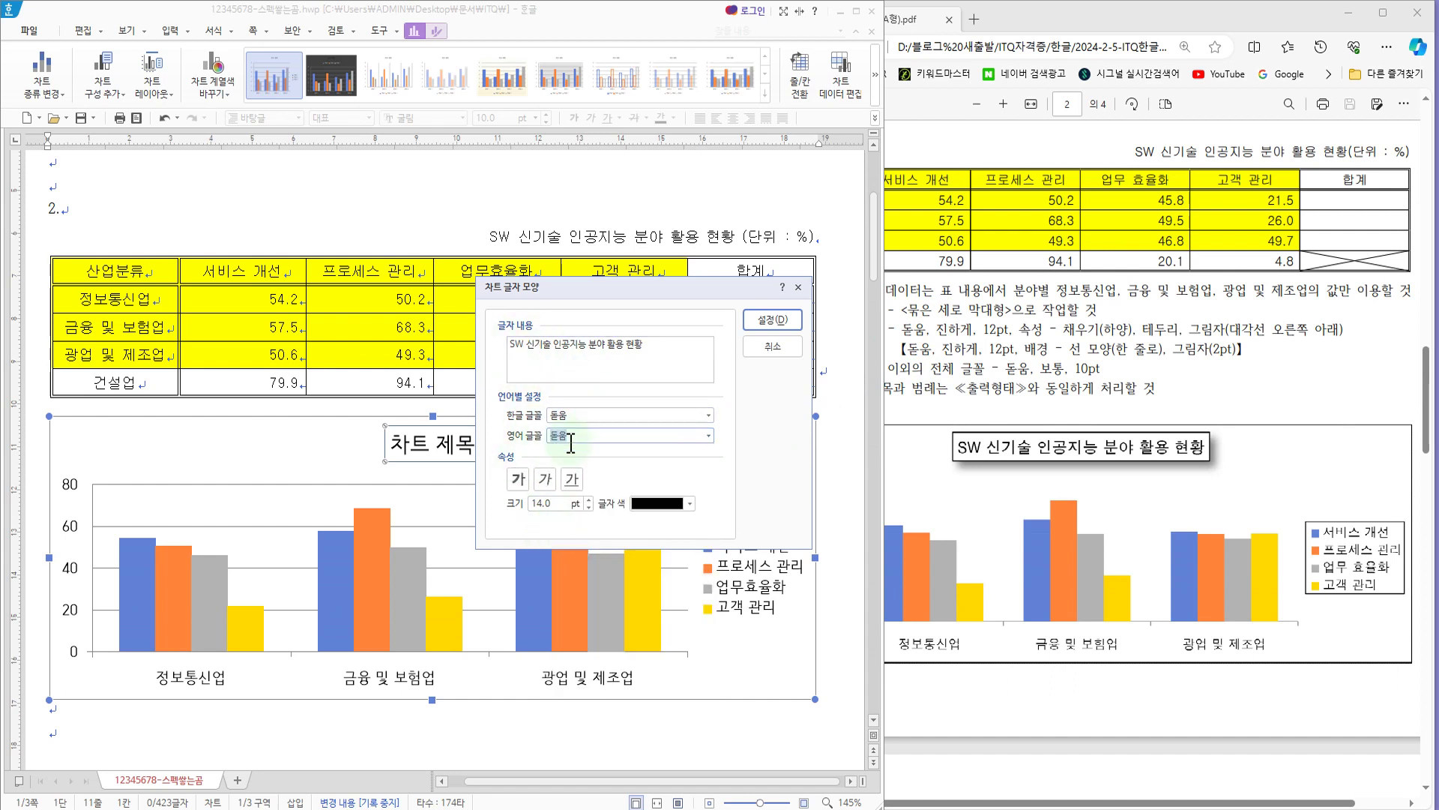
pyautogui.click(518, 479)
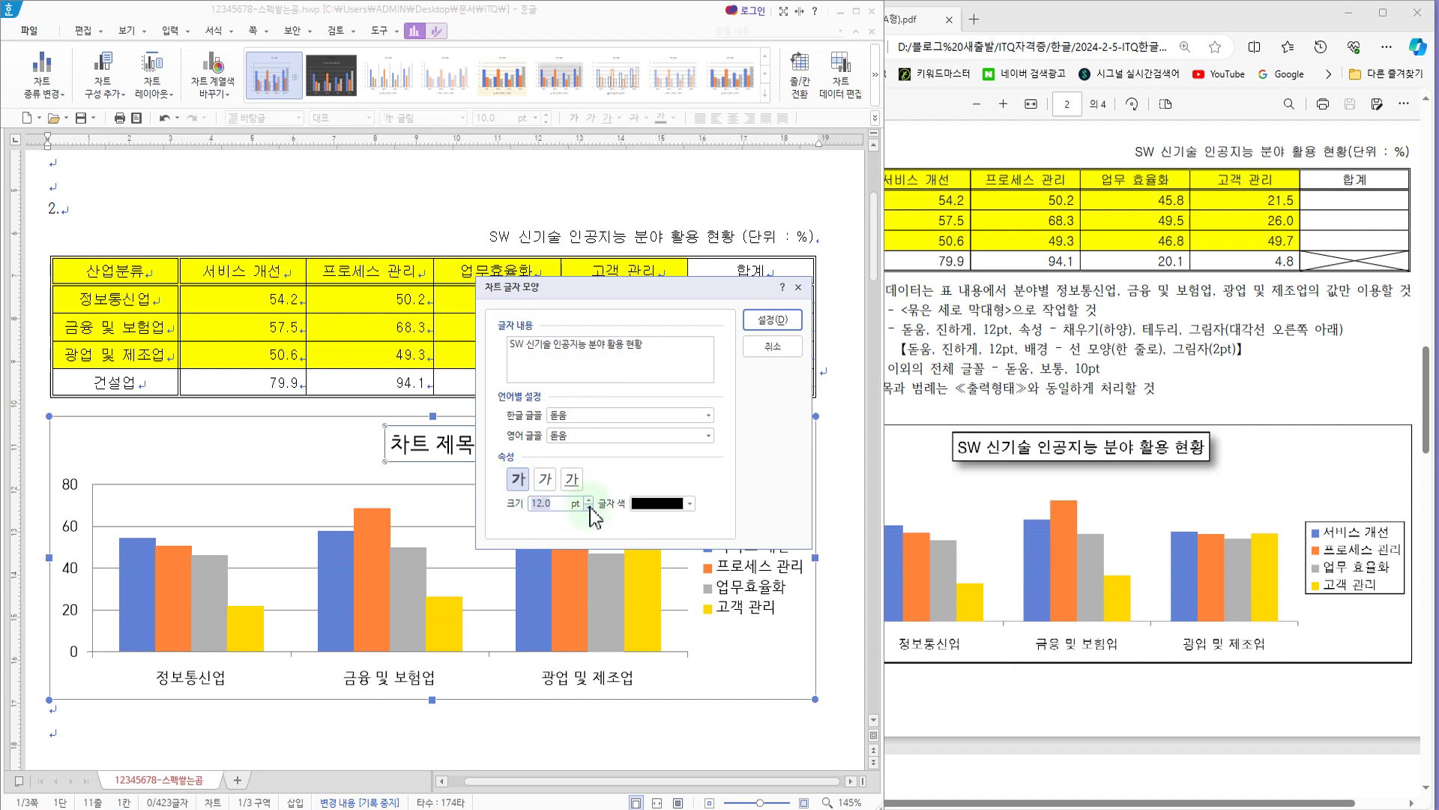
pyautogui.click(770, 320)
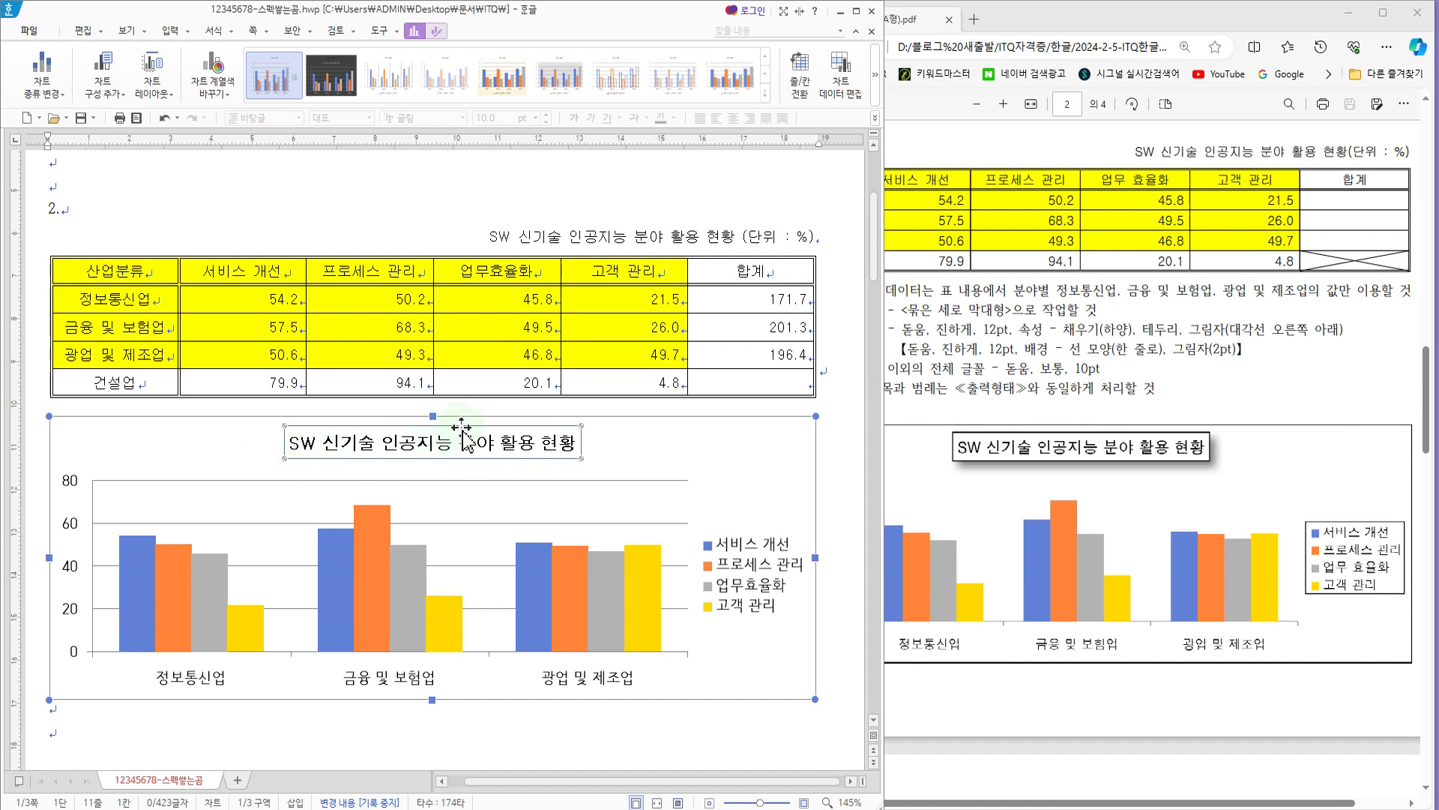
# Step: Check the exam PDF's title property conditions and compare them with the sample chart's title box
pyautogui.click(1079, 367)
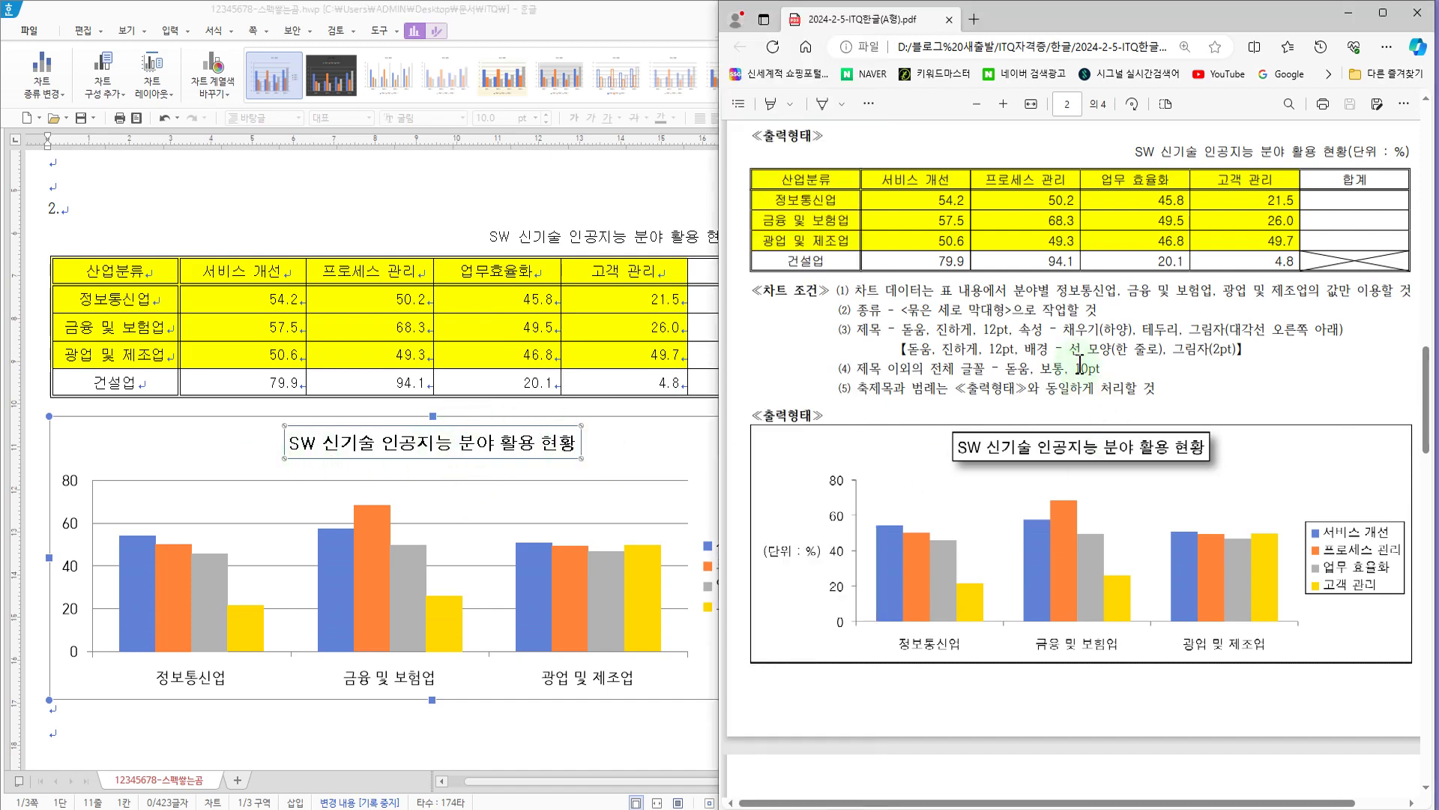
pyautogui.moveTo(1009, 309)
pyautogui.mouseDown()
pyautogui.moveTo(1079, 338)
pyautogui.moveTo(1316, 352)
pyautogui.moveTo(1361, 341)
pyautogui.mouseUp()
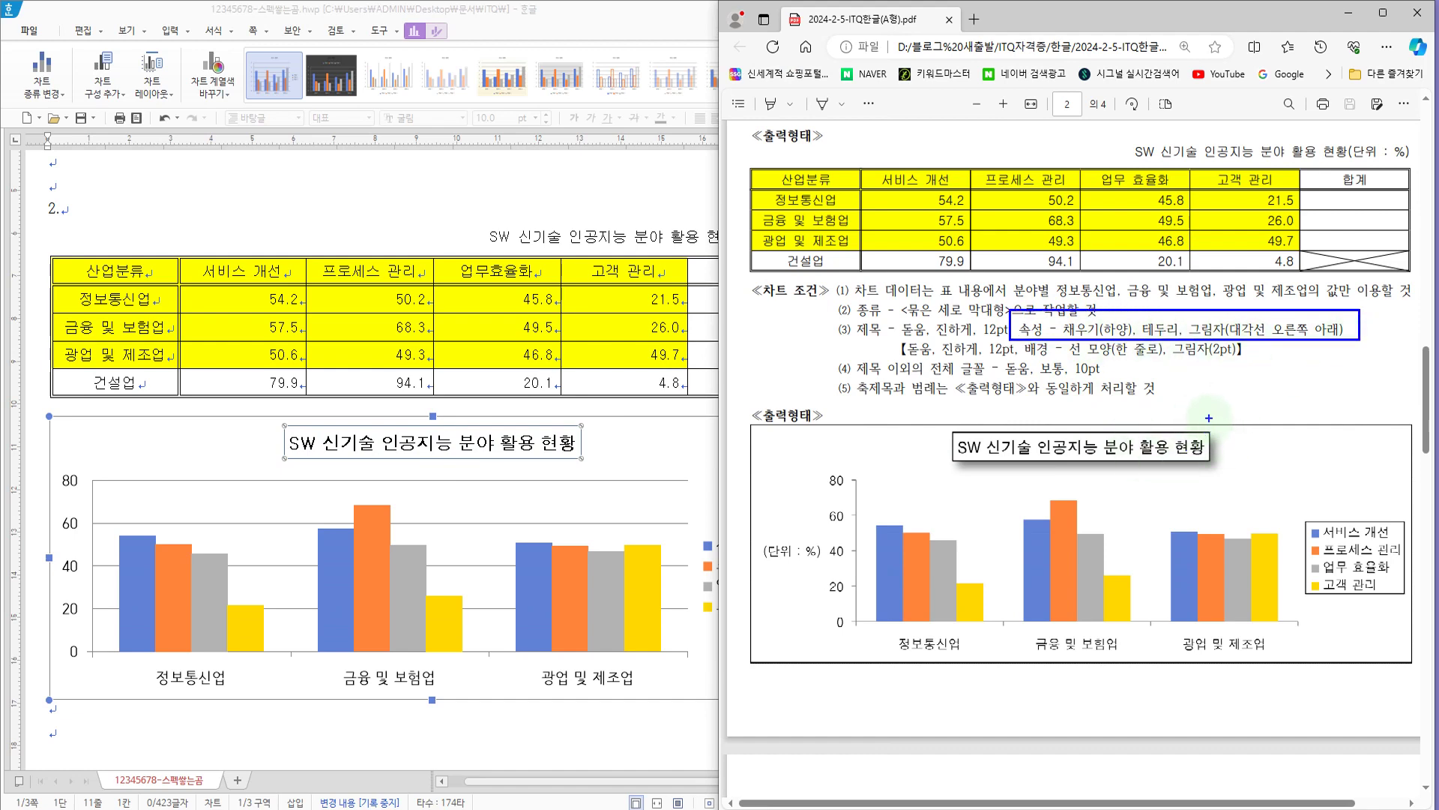
pyautogui.moveTo(1197, 431); pyautogui.dragTo(1221, 385)
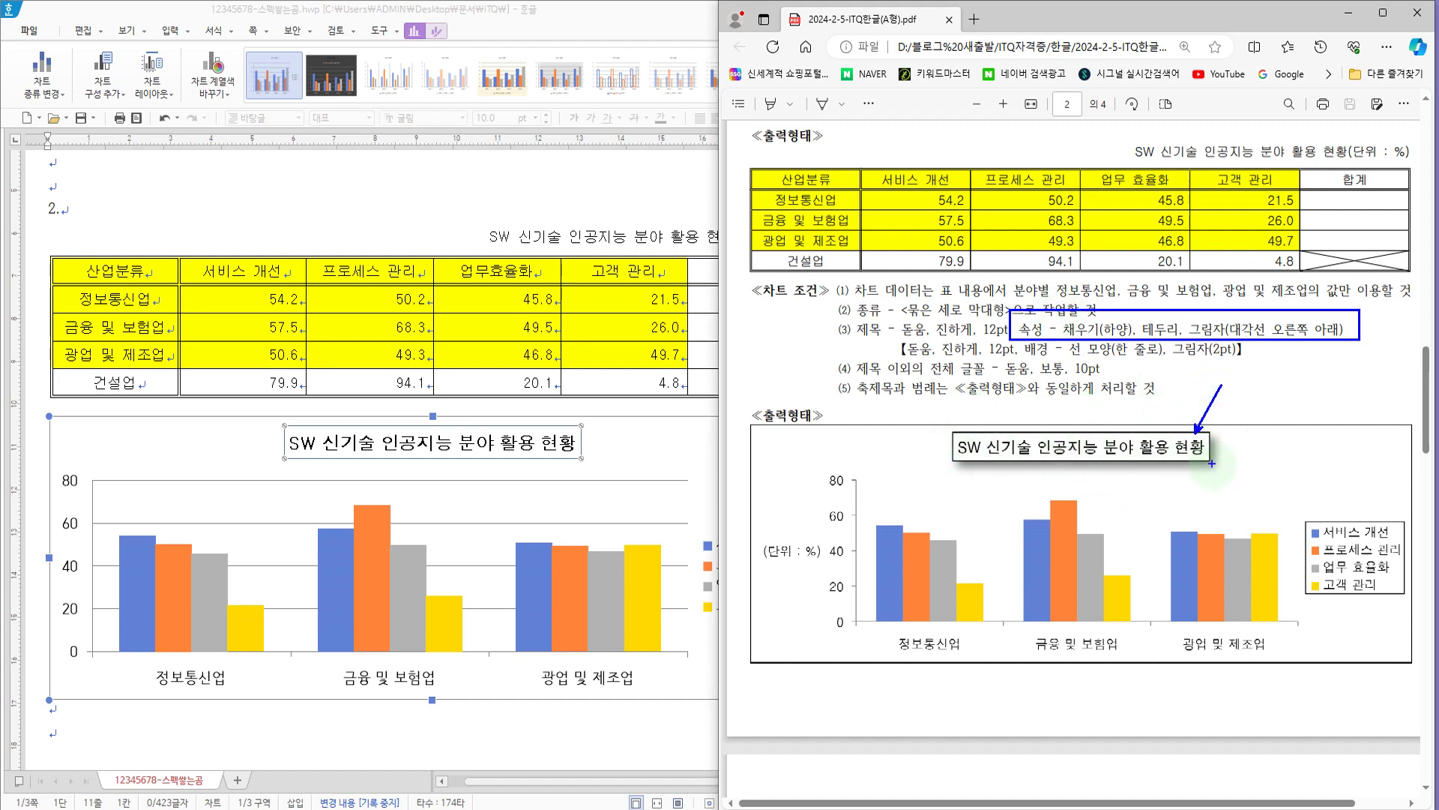
pyautogui.press('Escape')
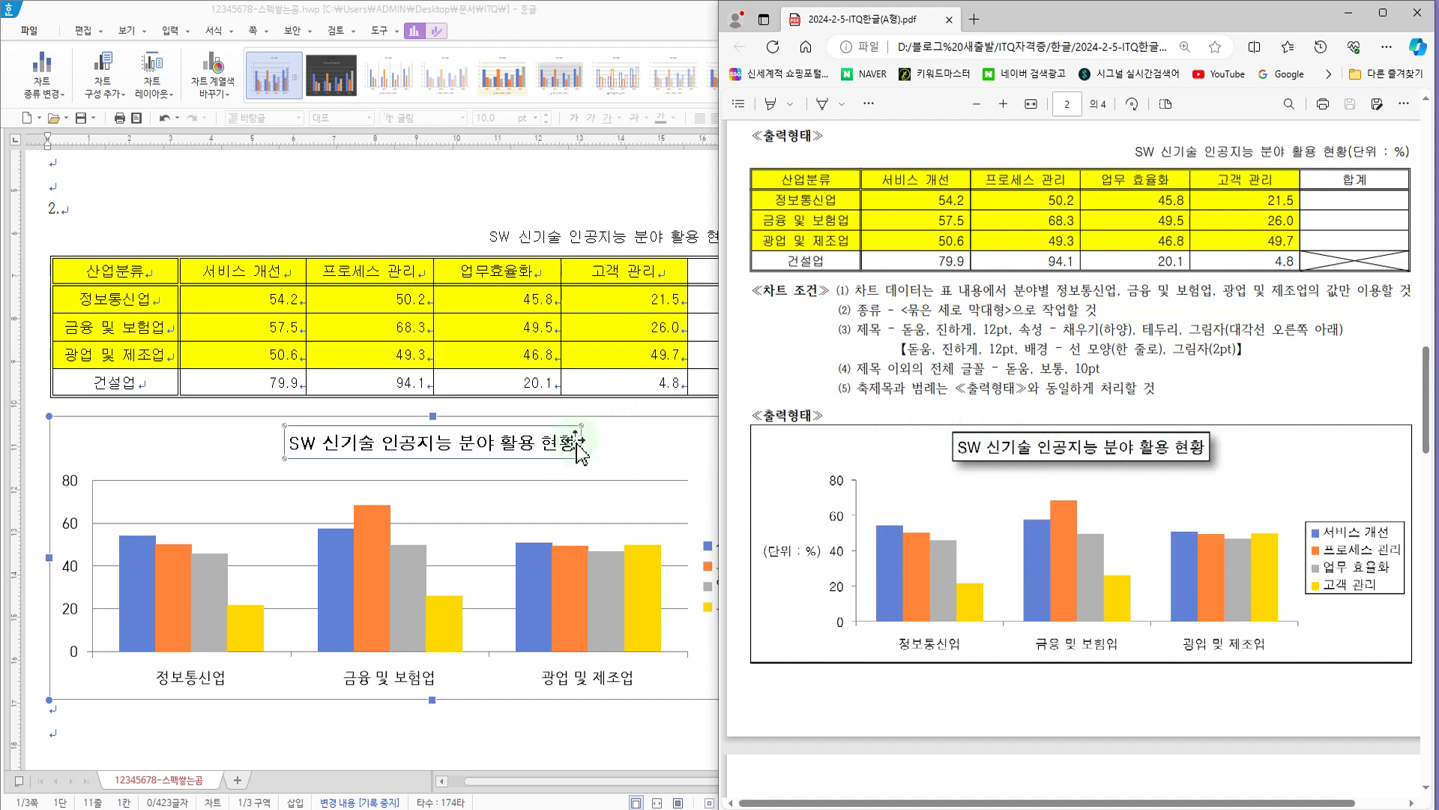
# Step: Give the chart title box a white fill and a black outline
pyautogui.click(537, 432)
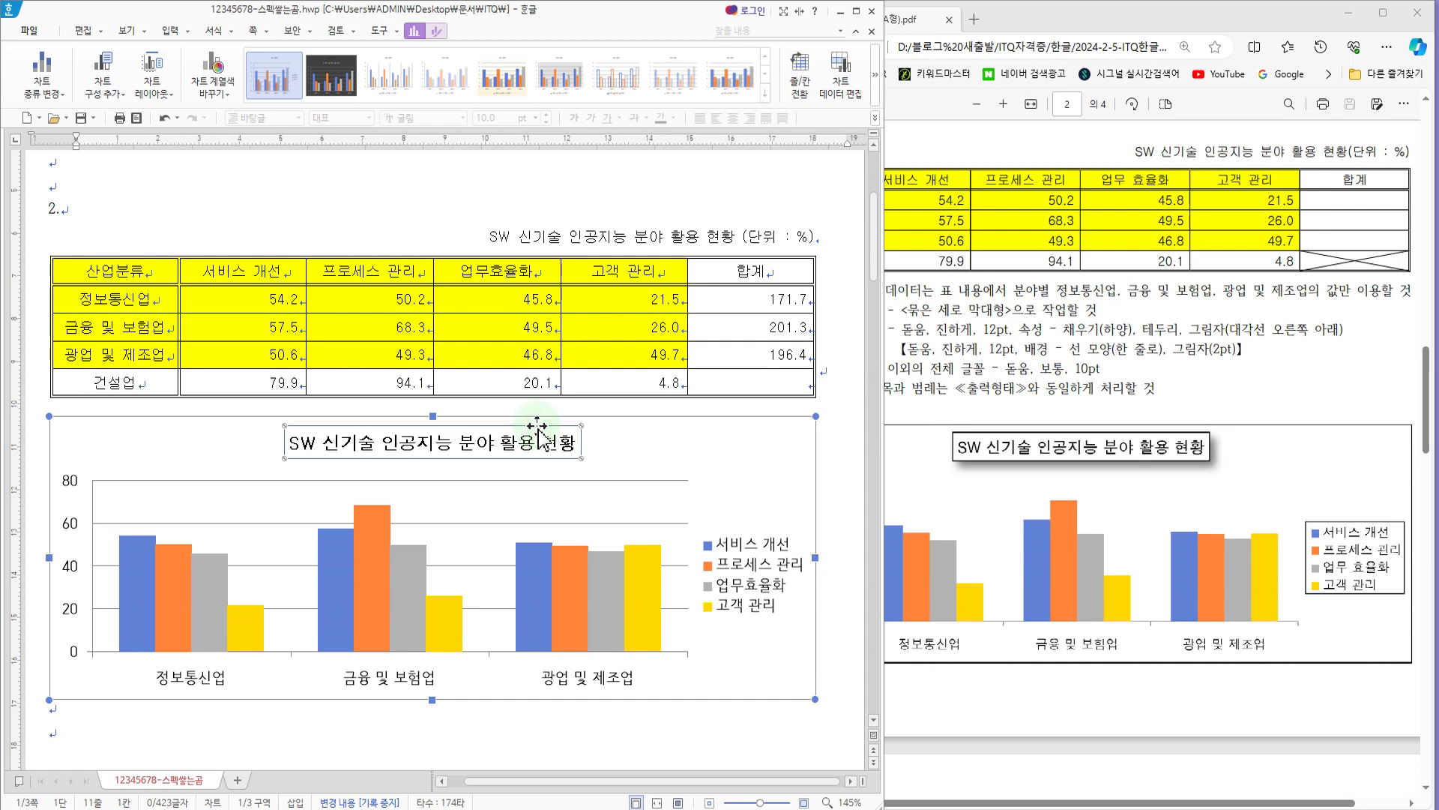
pyautogui.doubleClick(536, 433)
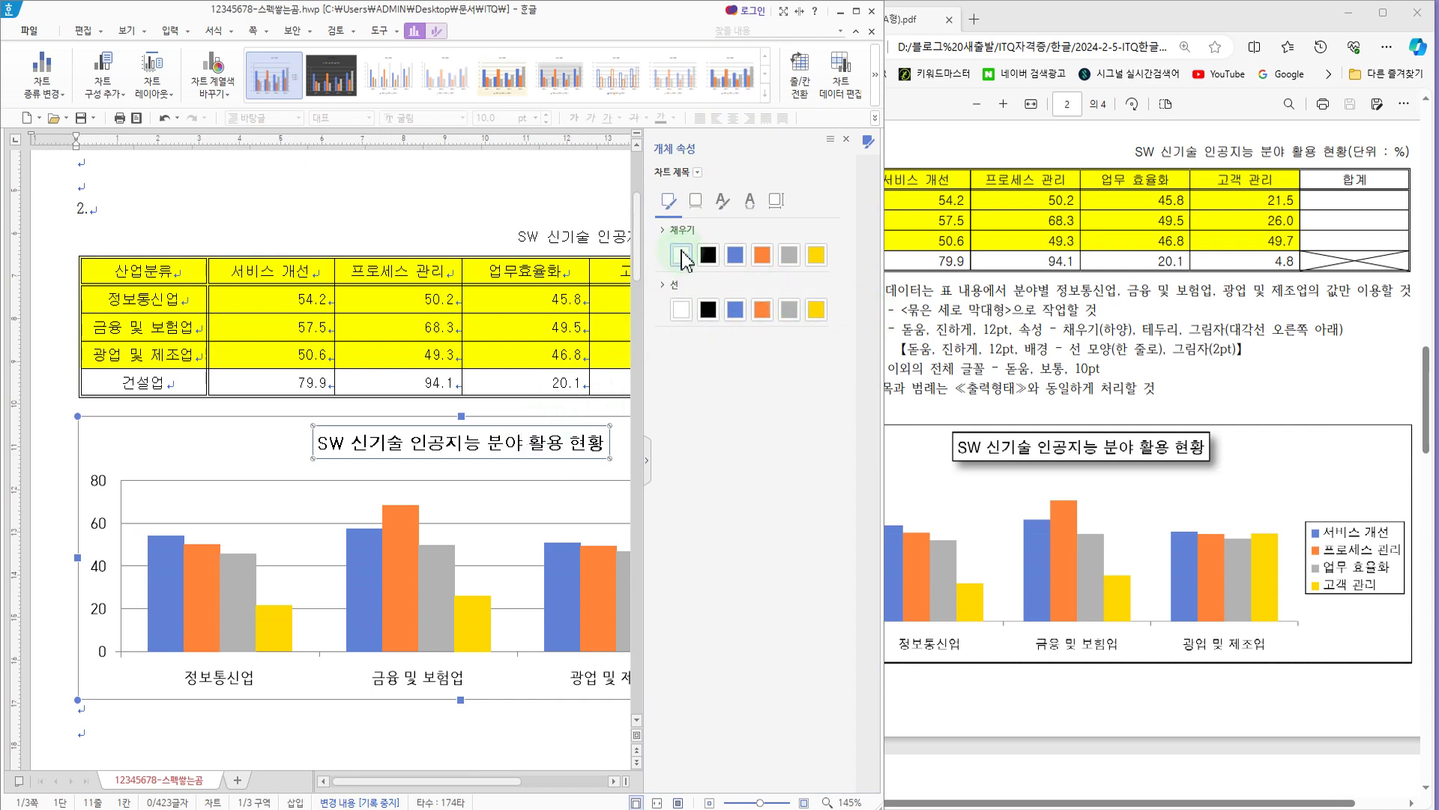
pyautogui.click(678, 315)
pyautogui.click(710, 314)
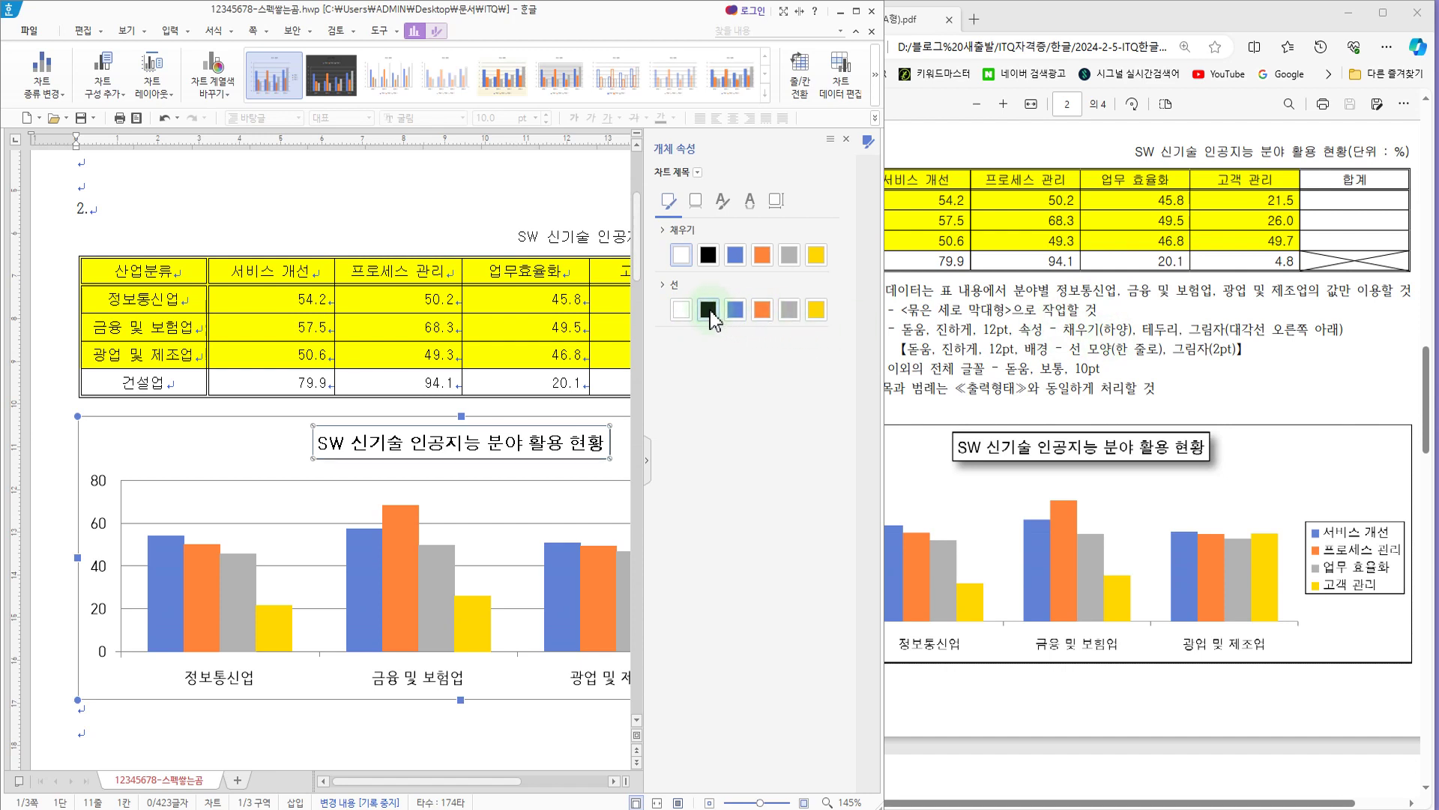
# Step: Apply the 대각선 오른쪽 아래 shadow to the chart title and close its object properties
pyautogui.click(701, 201)
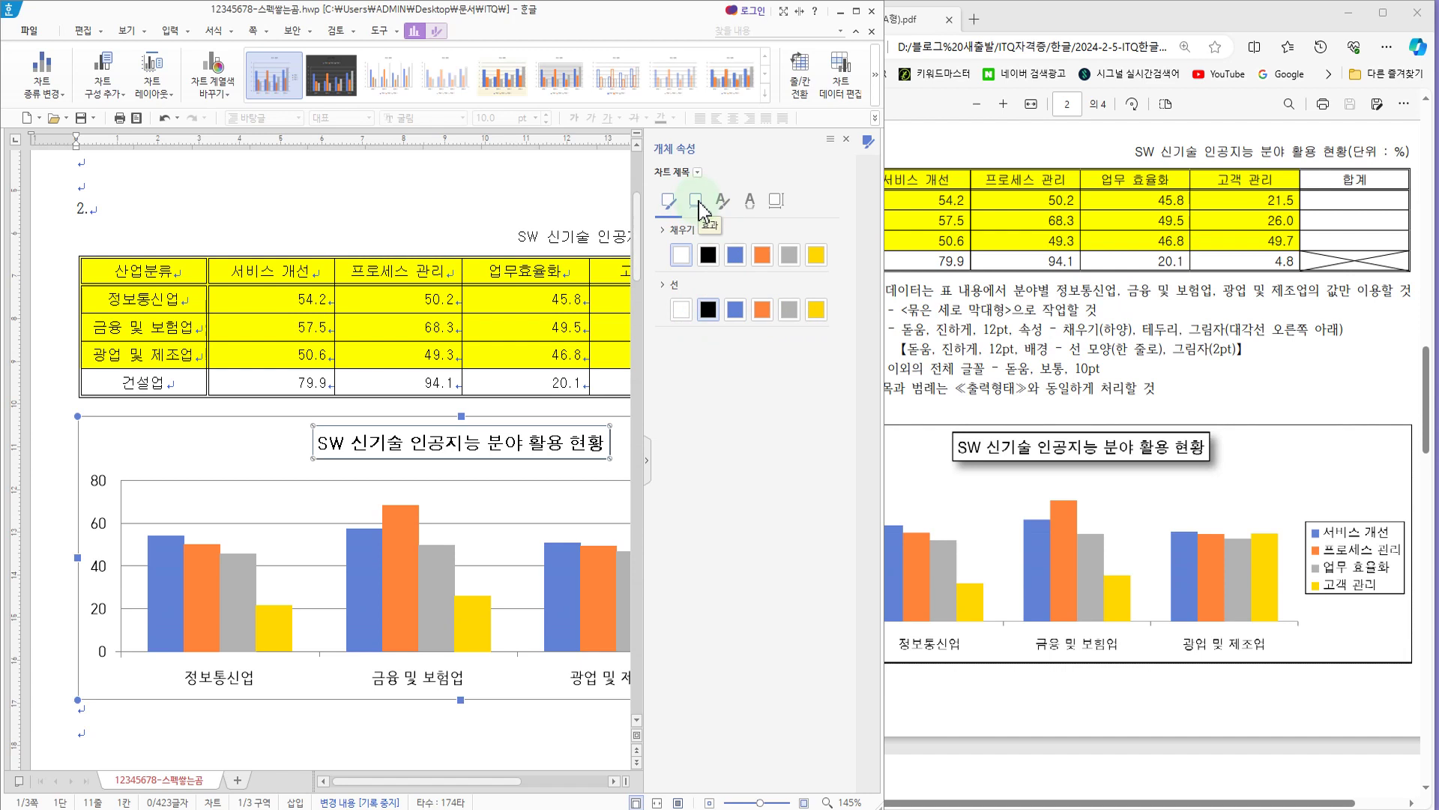
pyautogui.click(701, 210)
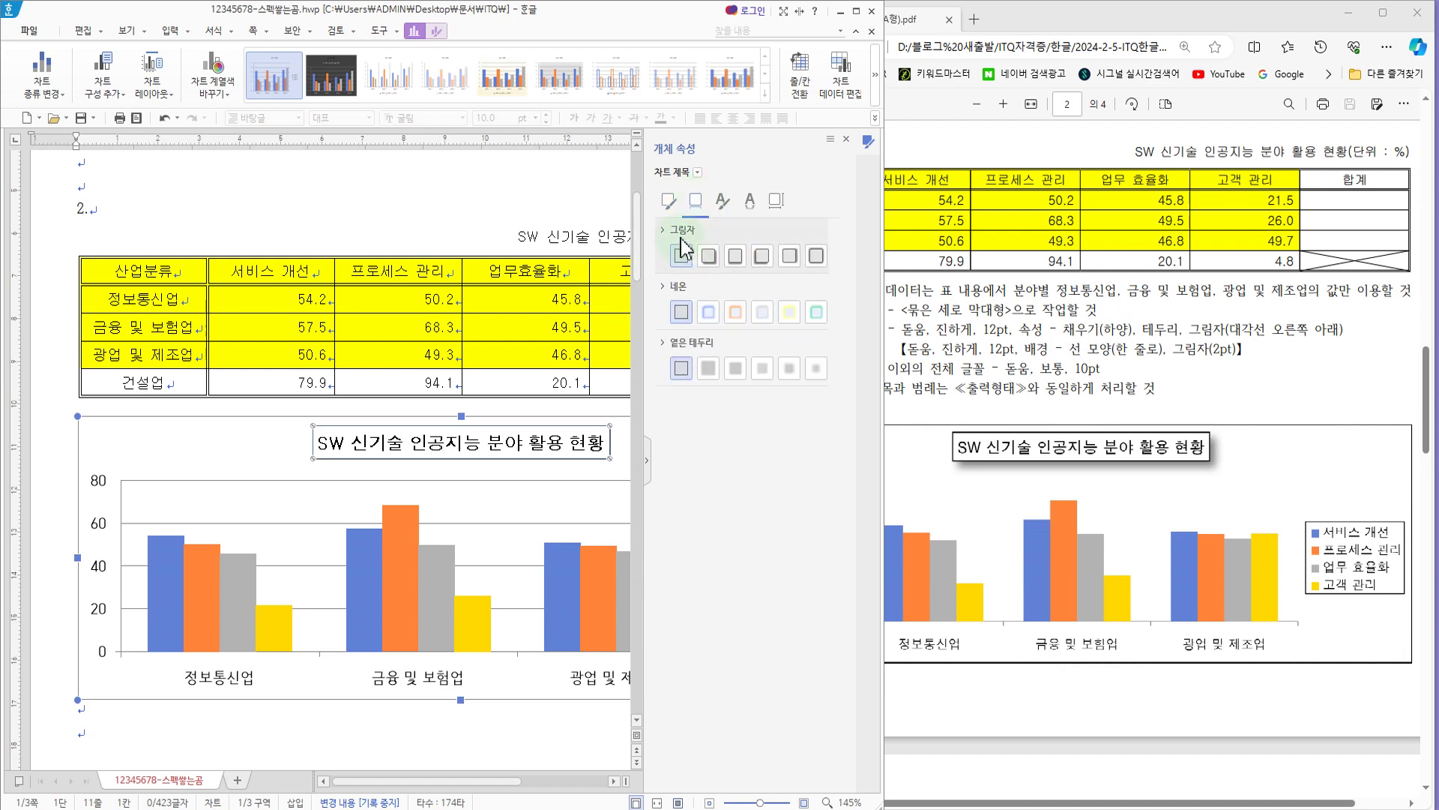
pyautogui.click(709, 257)
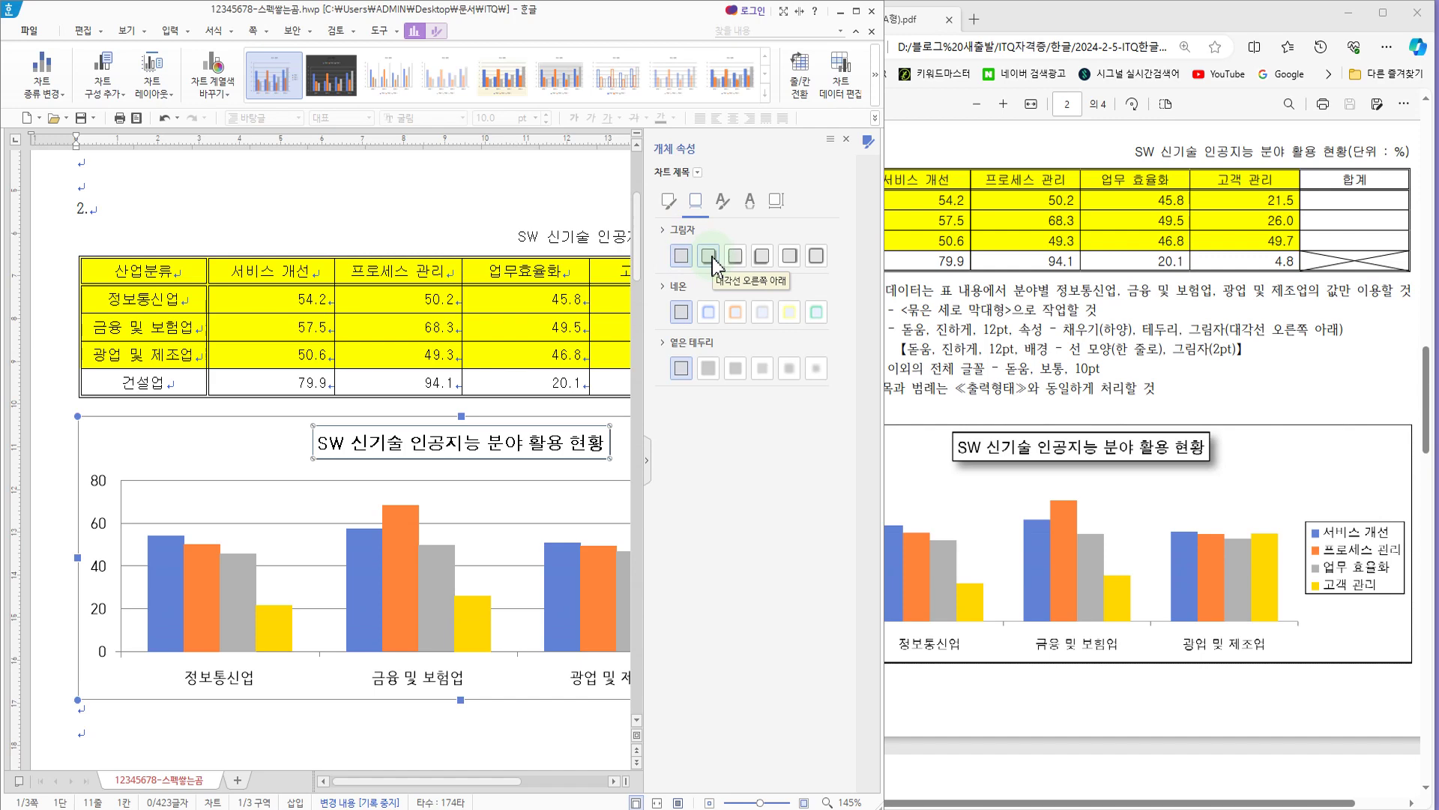
pyautogui.click(712, 256)
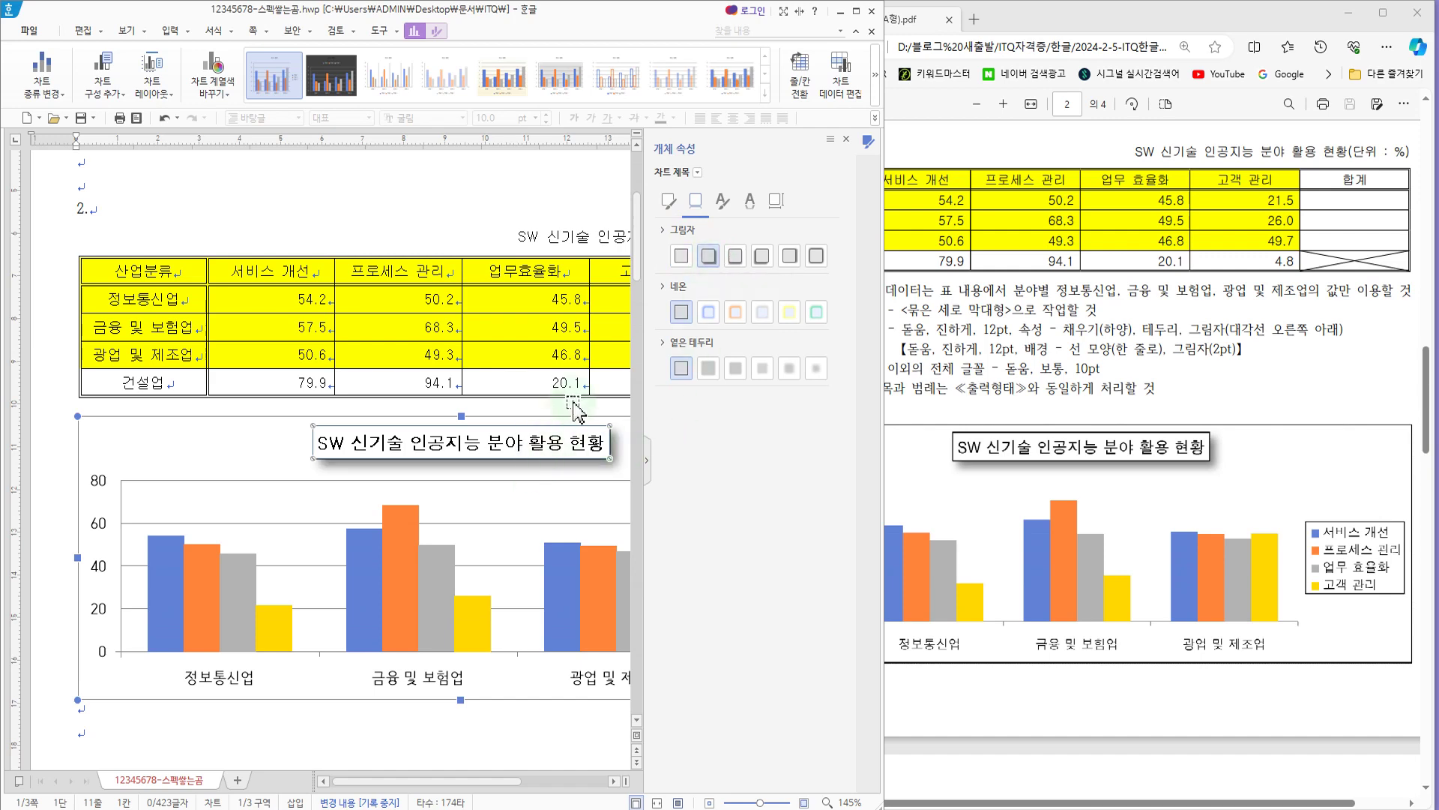
pyautogui.click(846, 140)
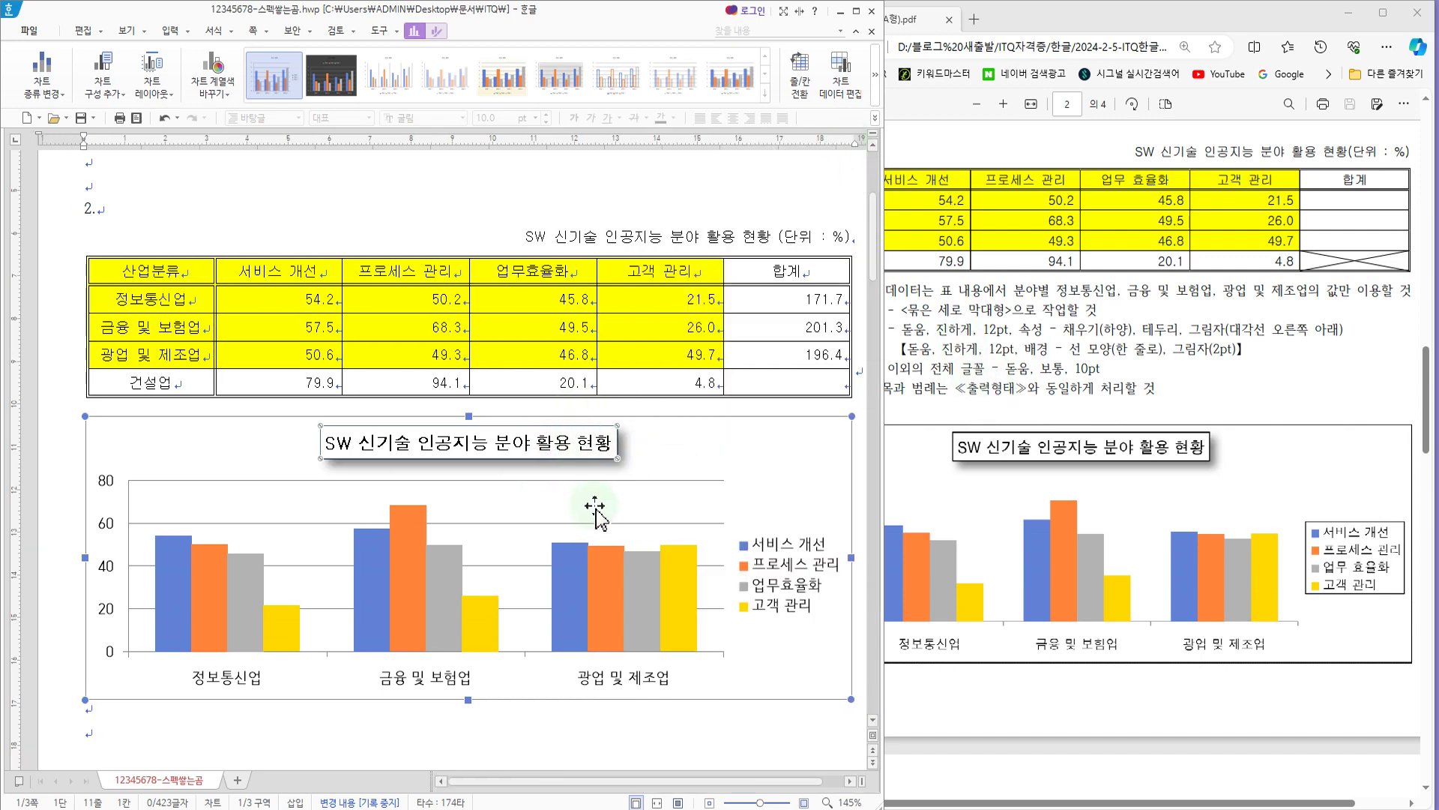
pyautogui.click(646, 471)
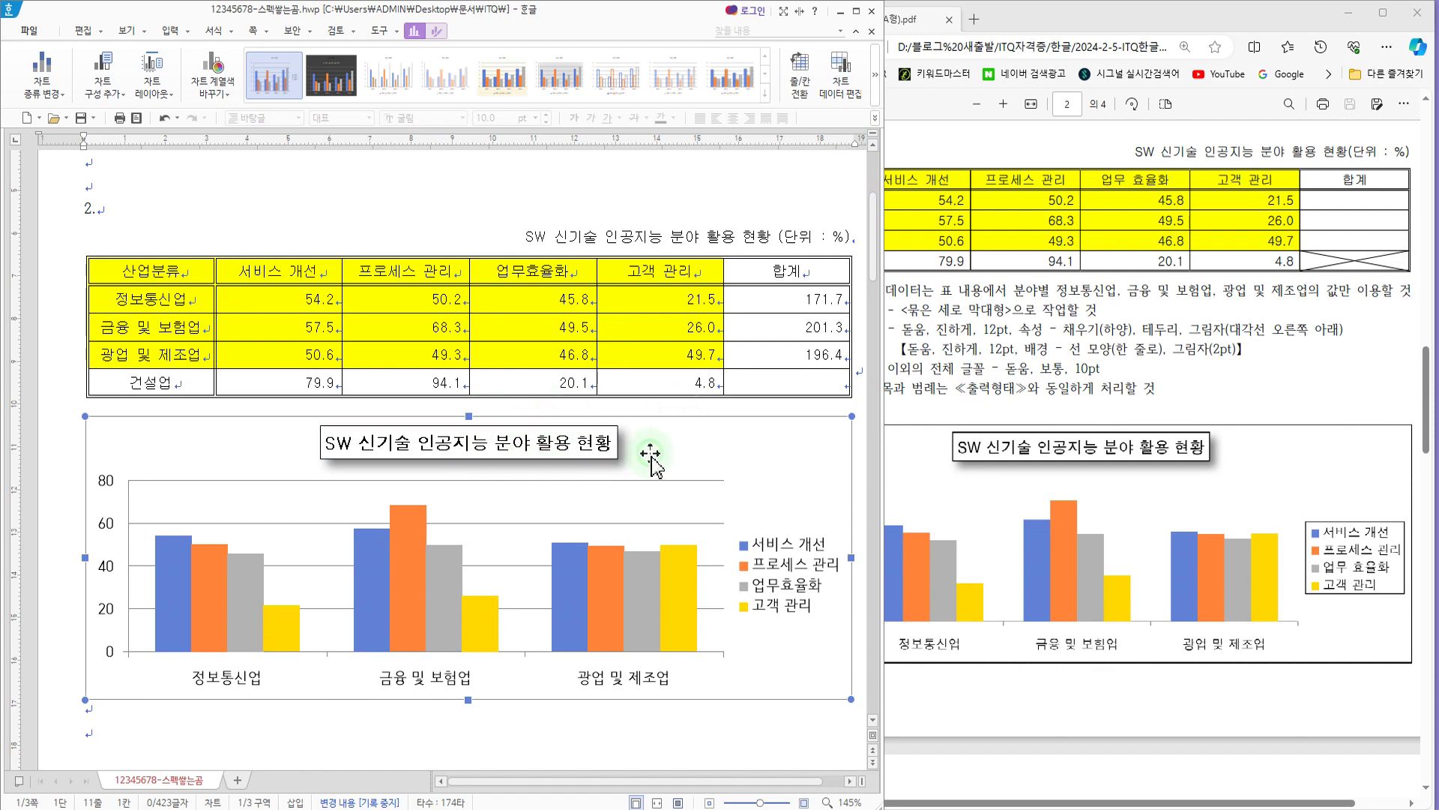
# Step: Examine the exam PDF's font condition for text other than the title and the sample chart's axis title and axis labels
pyautogui.click(1048, 389)
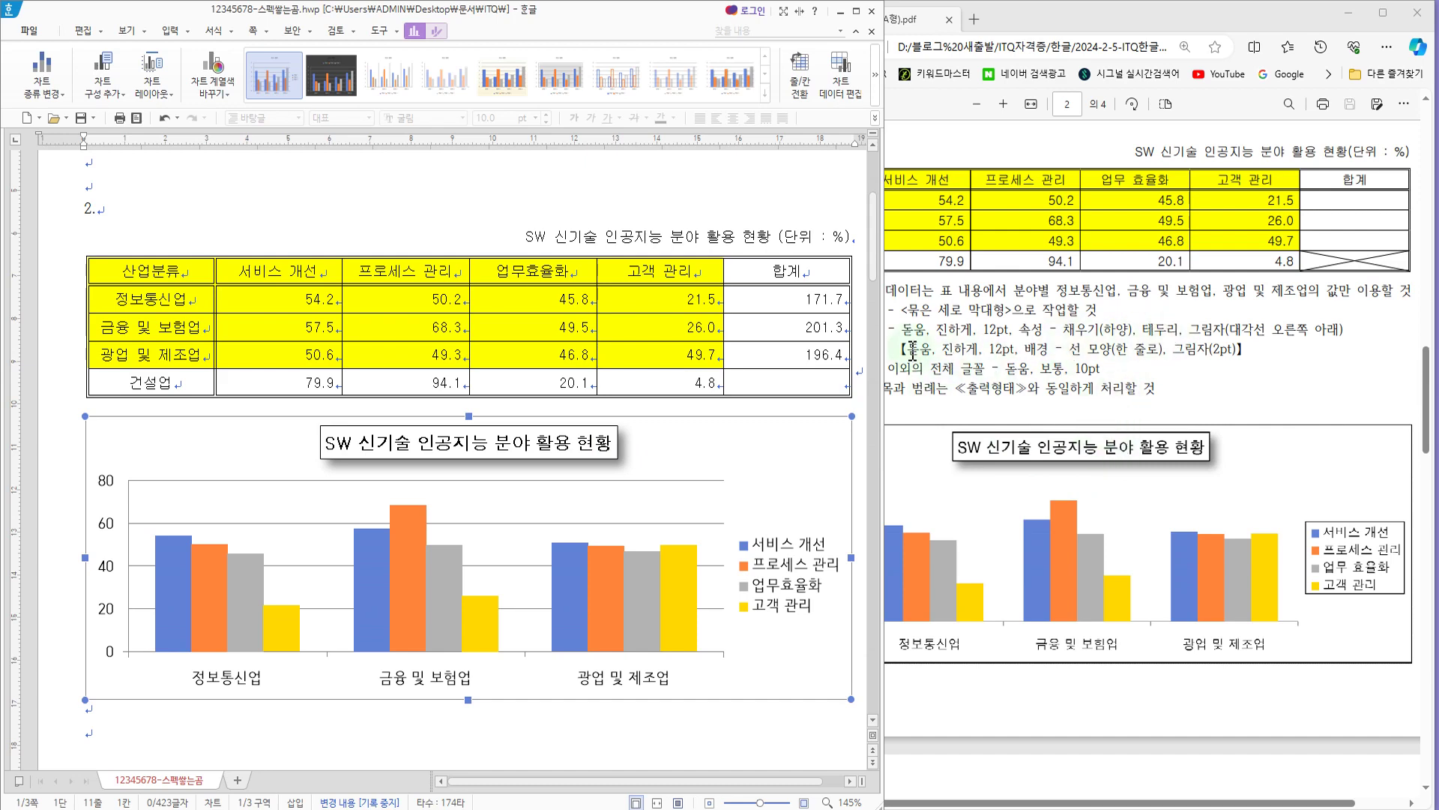
pyautogui.click(1036, 339)
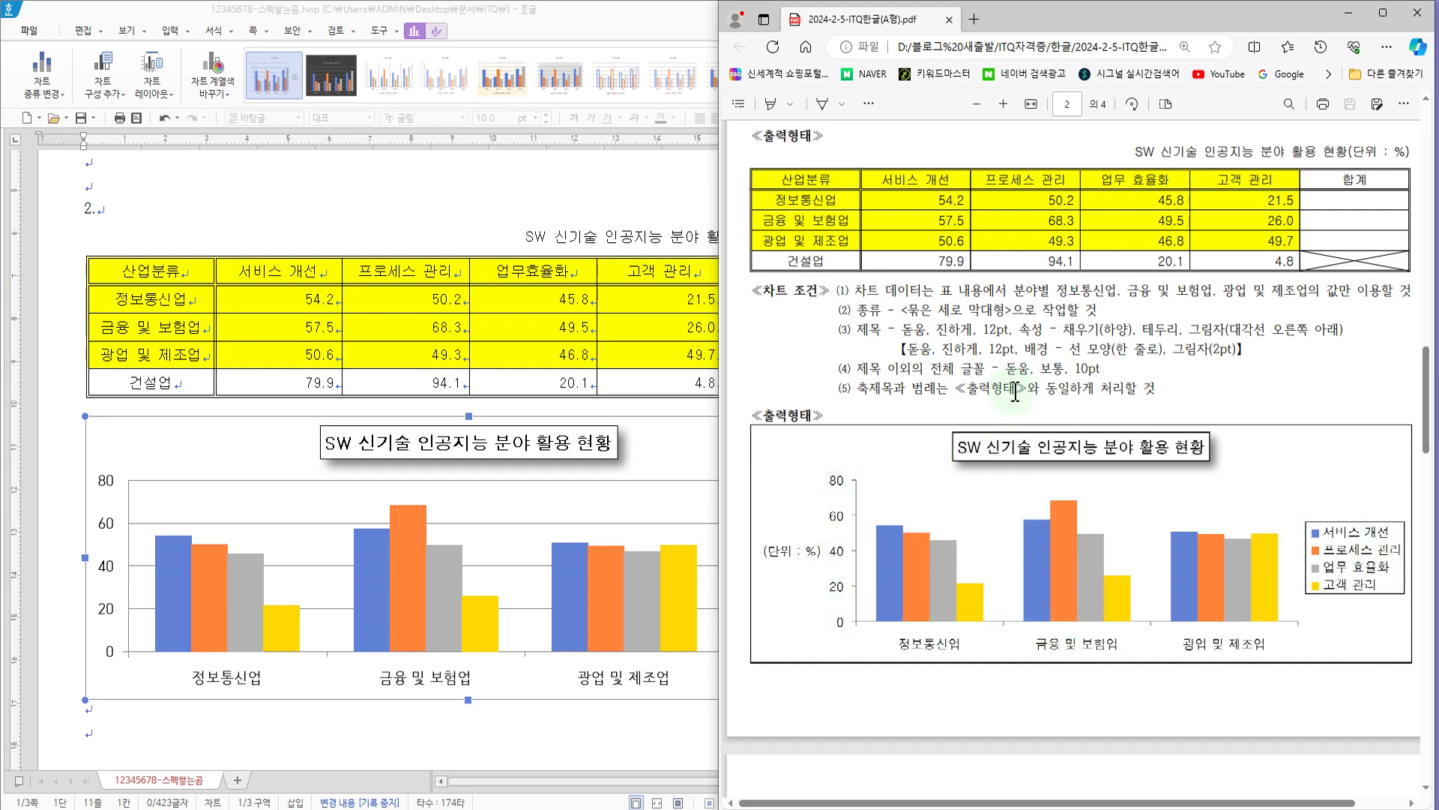
pyautogui.moveTo(987, 349)
pyautogui.mouseDown()
pyautogui.moveTo(1048, 378)
pyautogui.moveTo(1129, 384)
pyautogui.mouseUp()
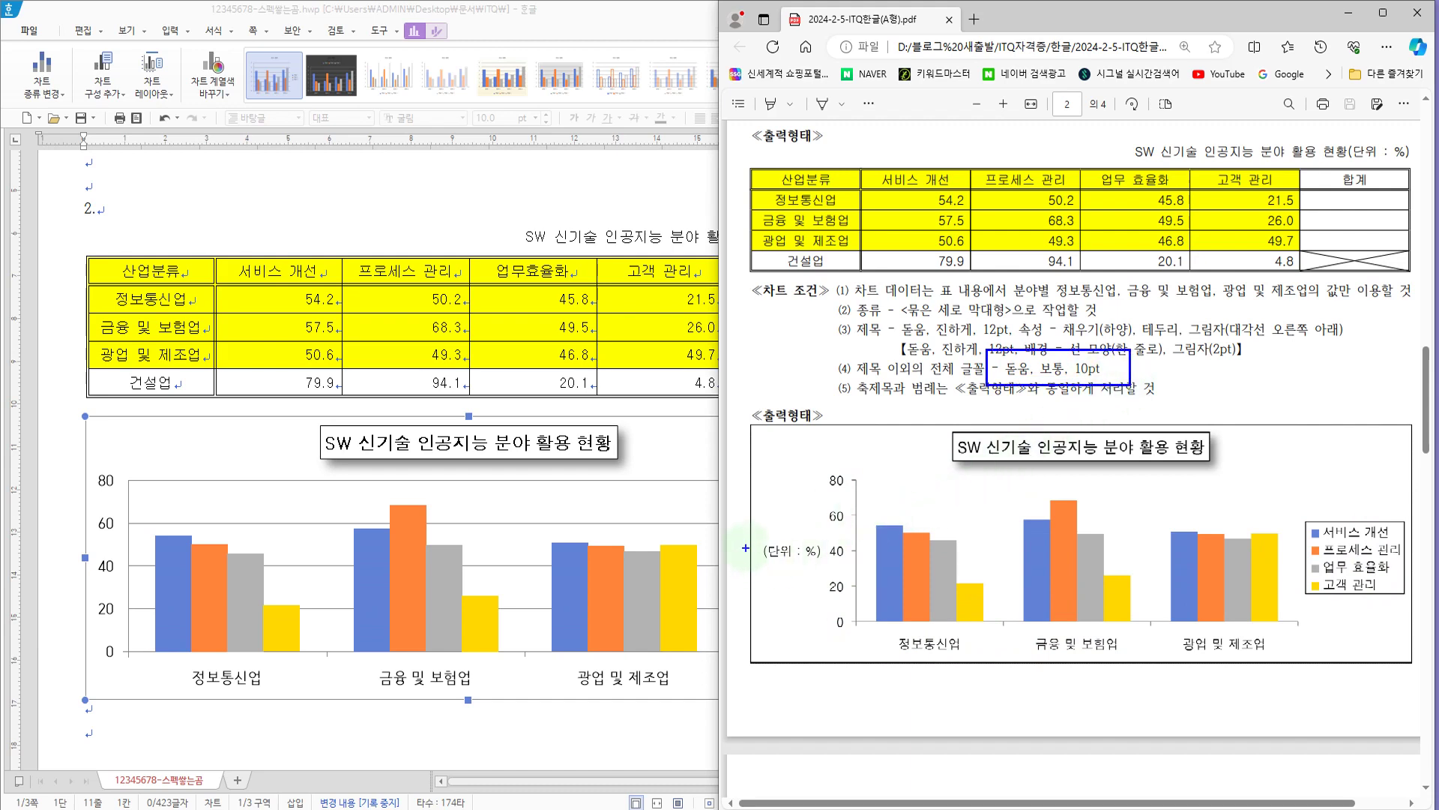
pyautogui.moveTo(749, 558); pyautogui.dragTo(821, 560)
pyautogui.moveTo(821, 458)
pyautogui.mouseDown()
pyautogui.moveTo(831, 624)
pyautogui.moveTo(853, 636)
pyautogui.moveTo(975, 666)
pyautogui.moveTo(1277, 664)
pyautogui.mouseUp()
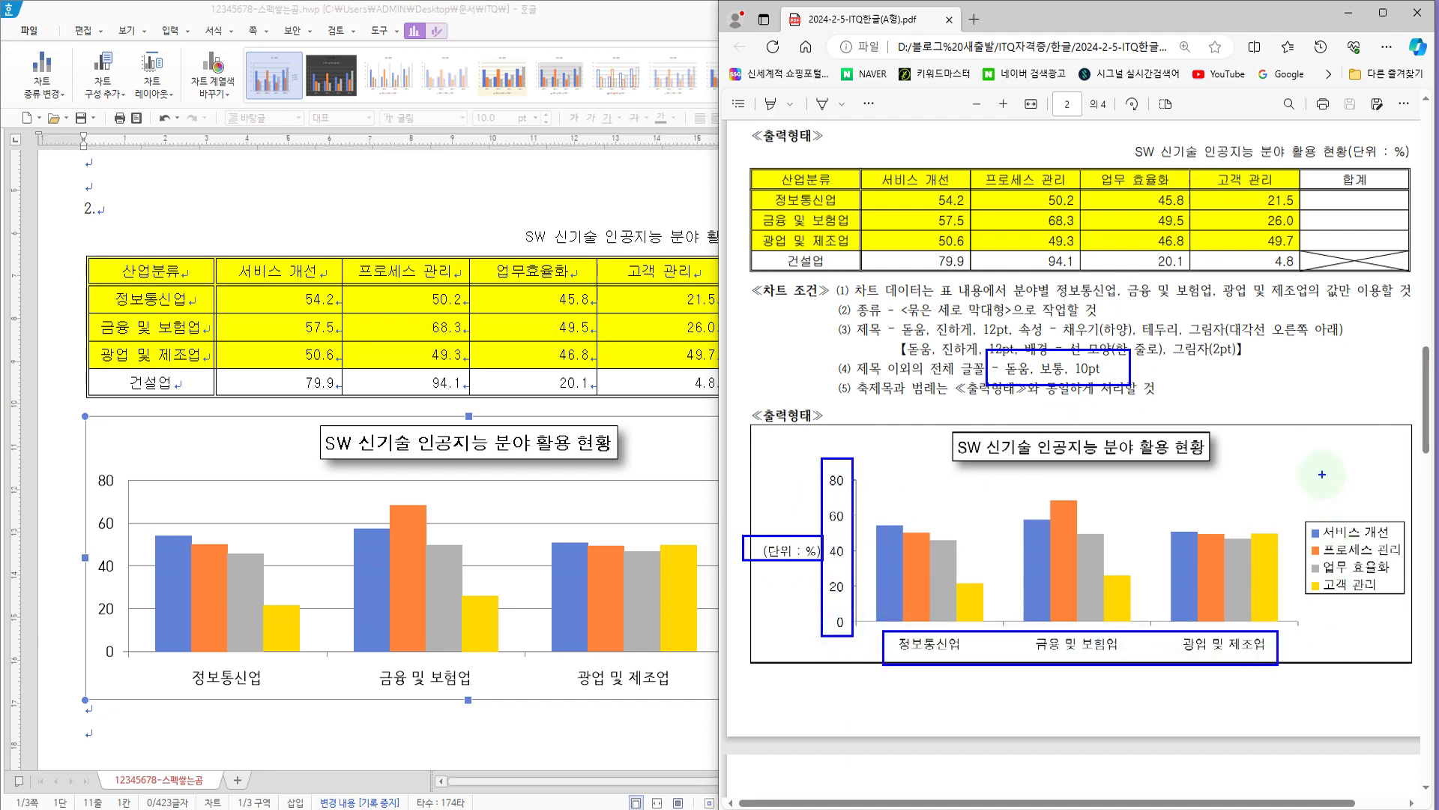
# Step: Examine the legend of the sample chart in the exam PDF
pyautogui.moveTo(1287, 489)
pyautogui.mouseDown()
pyautogui.moveTo(1419, 632)
pyautogui.moveTo(1416, 612)
pyautogui.mouseUp()
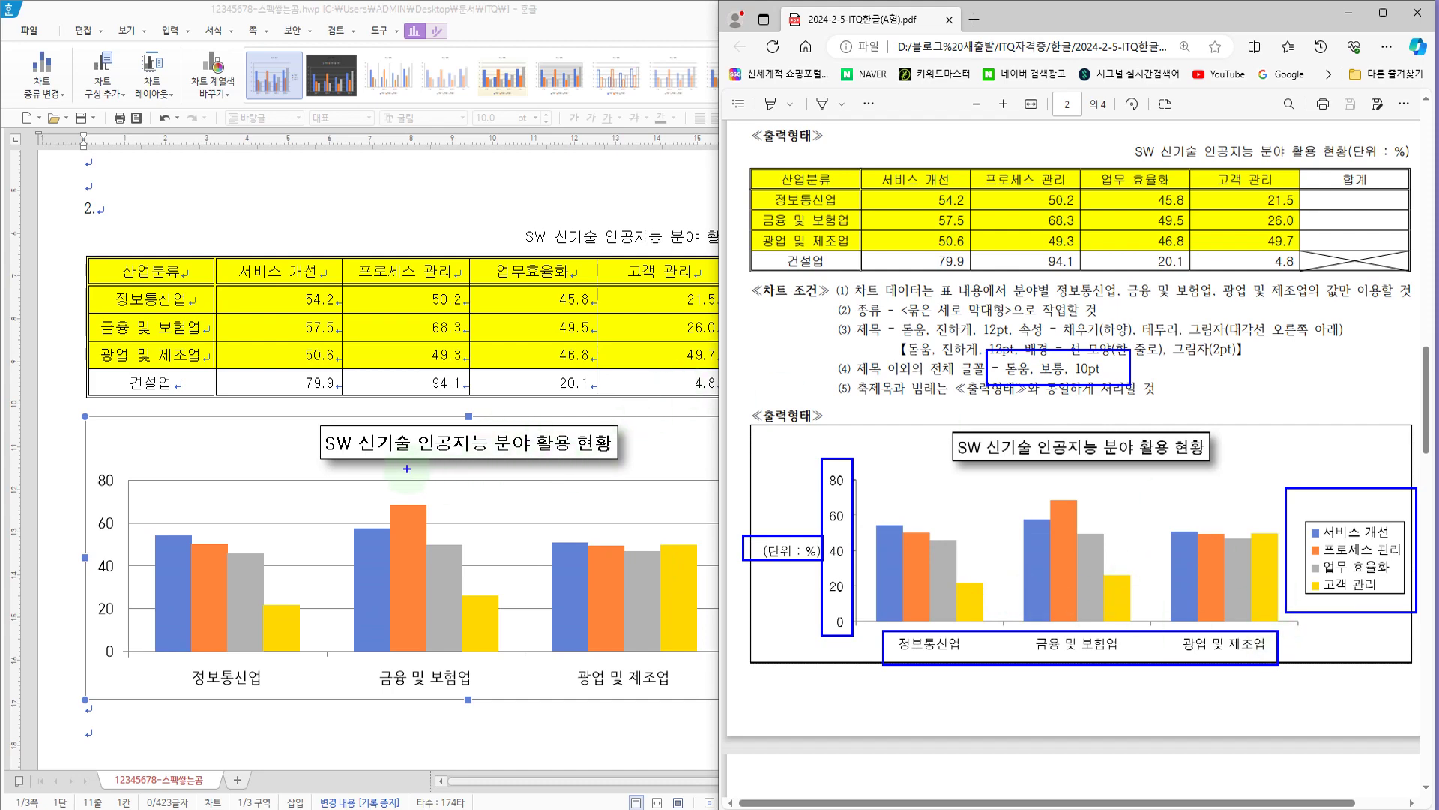
pyautogui.press('Escape')
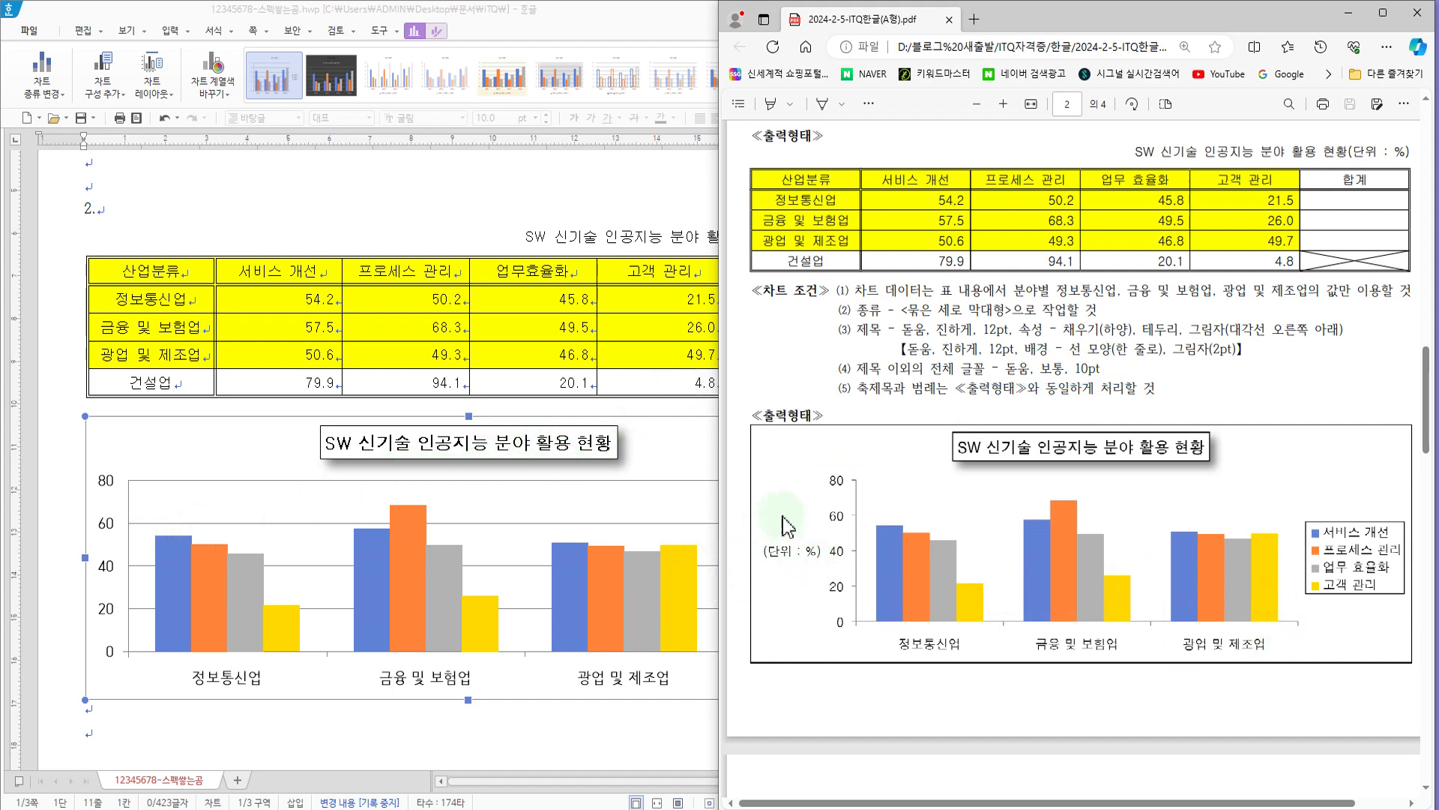
# Step: Add a primary vertical axis title (기본 세로) to the chart
pyautogui.click(532, 689)
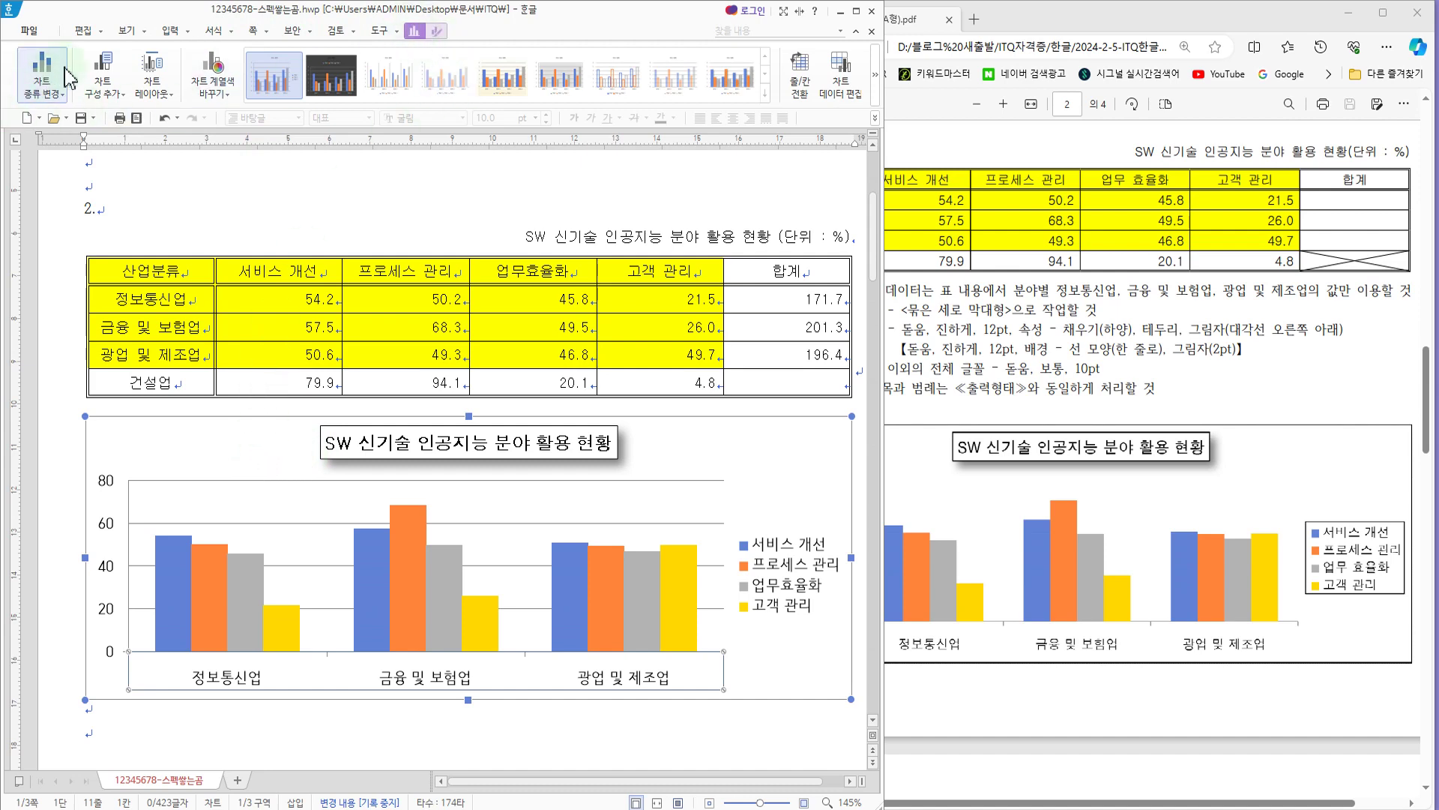
pyautogui.click(397, 213)
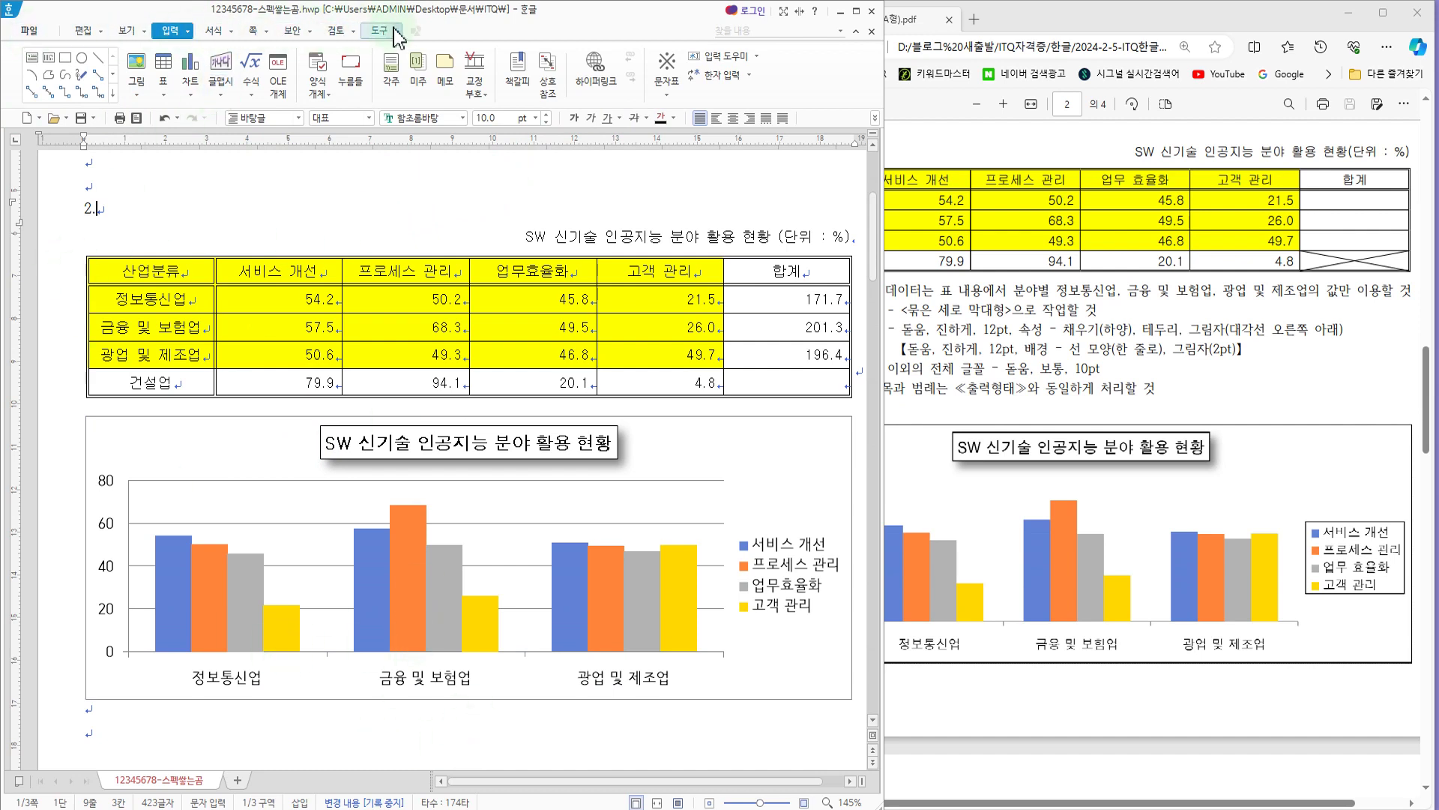
pyautogui.click(219, 448)
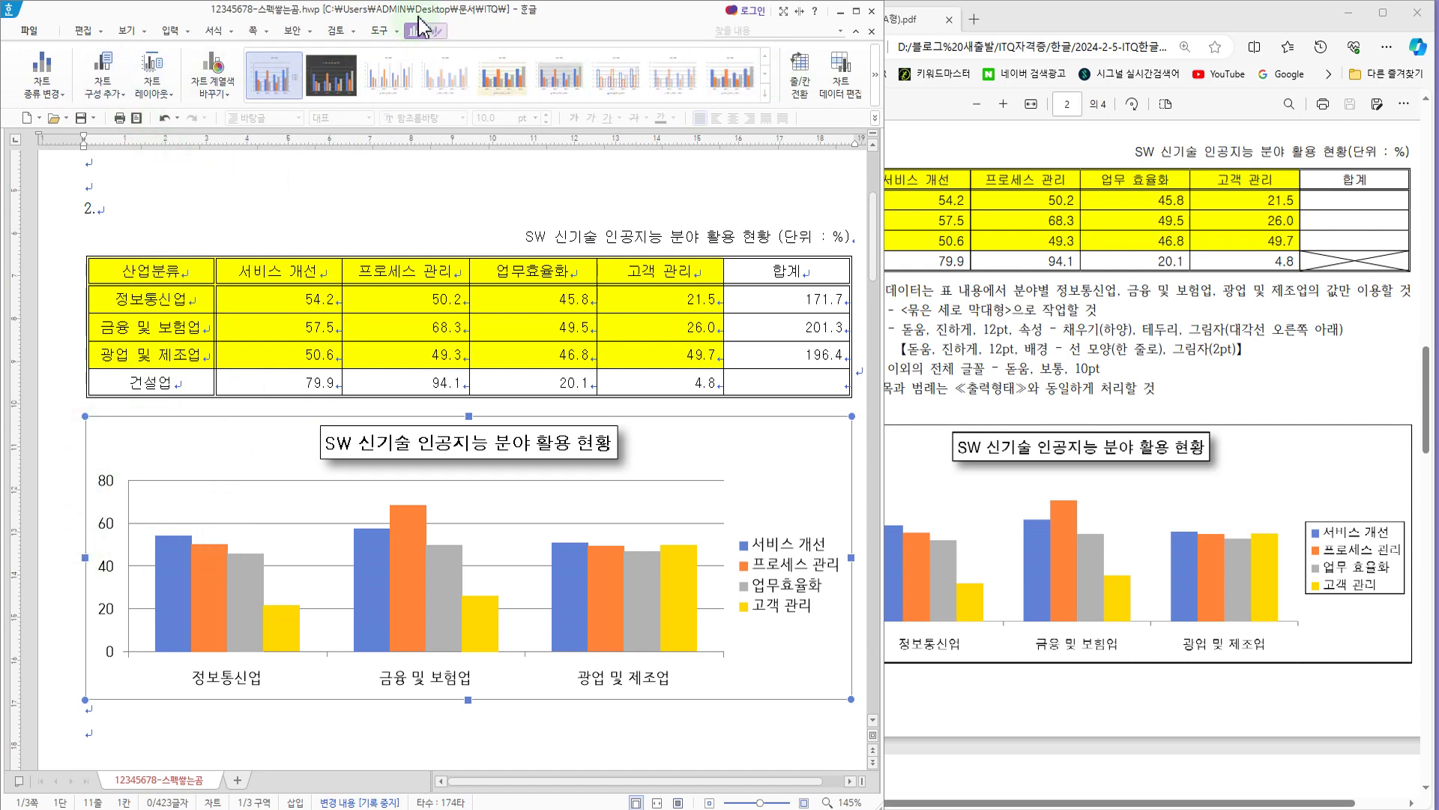
pyautogui.click(118, 99)
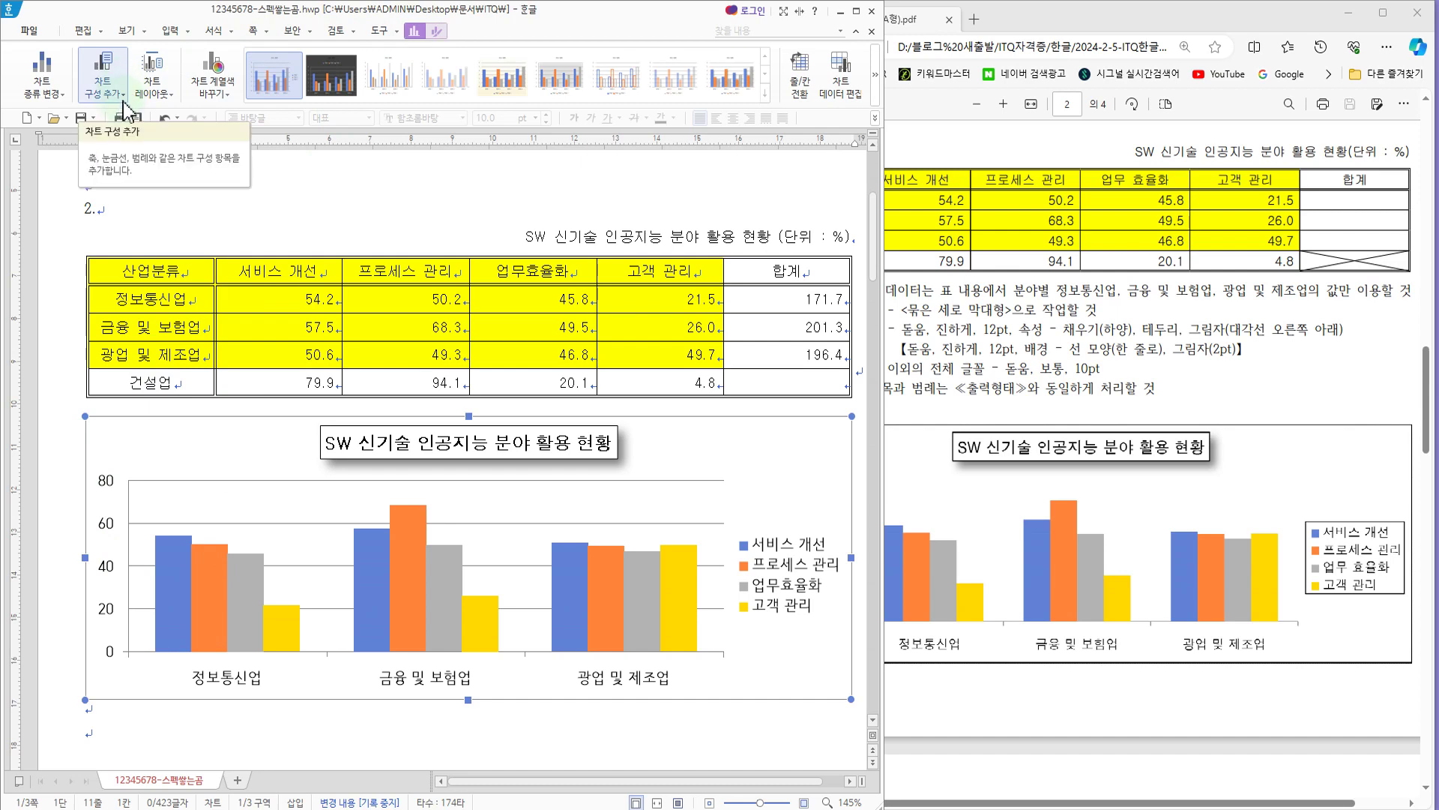
pyautogui.click(125, 97)
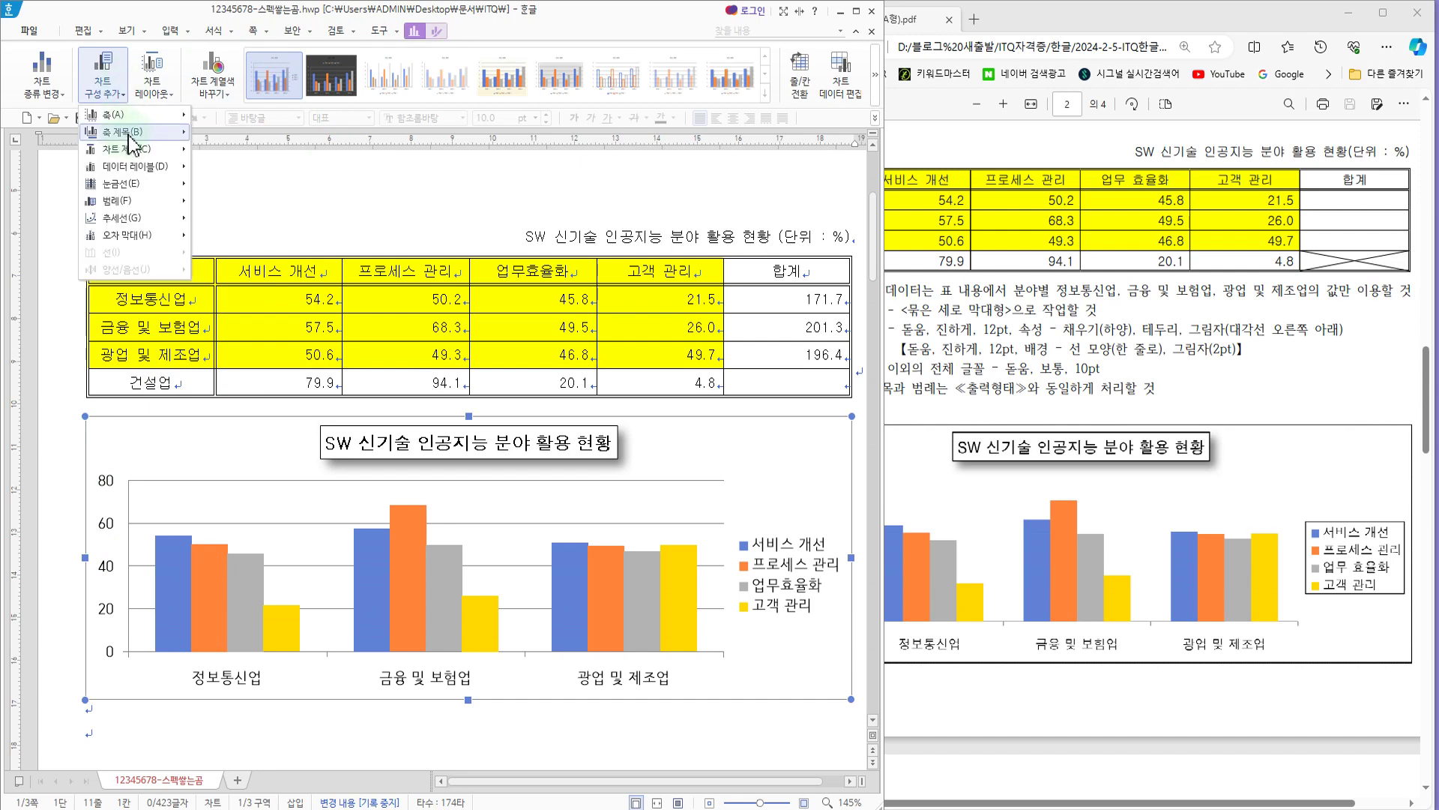
pyautogui.moveTo(132, 138)
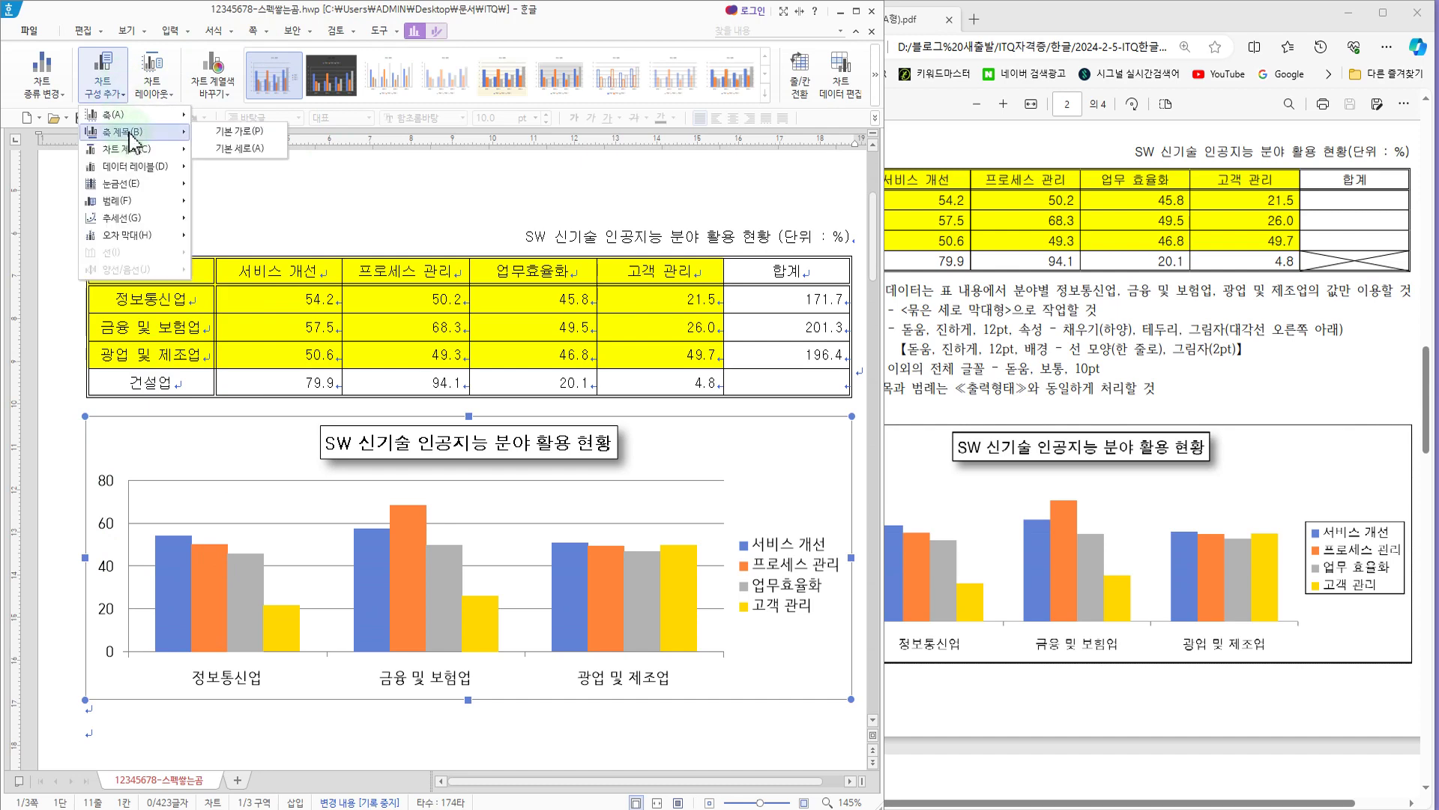
pyautogui.click(242, 156)
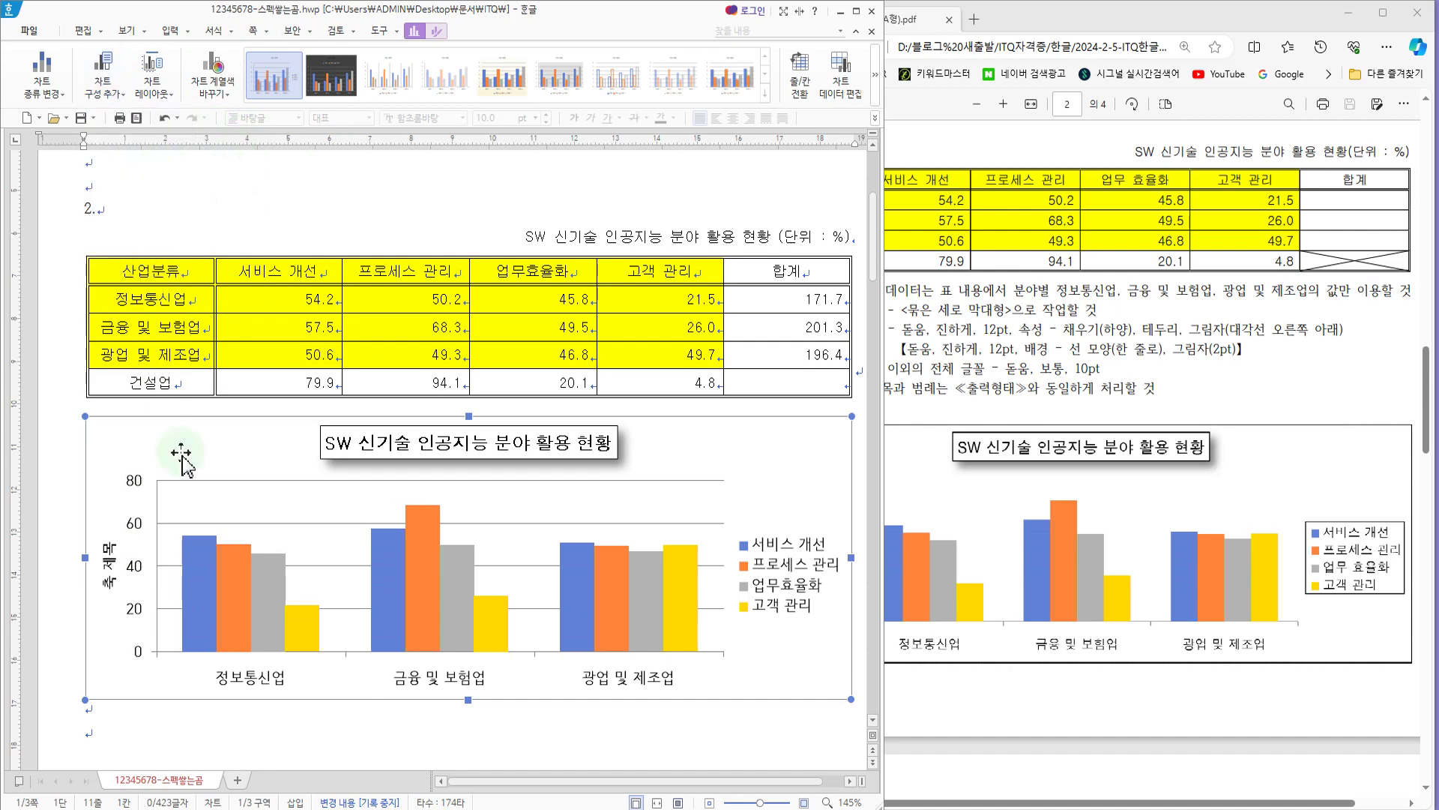
# Step: Change the vertical axis title text to "(단위 : %)" and set its Korean and English fonts to 돋움
pyautogui.click(109, 576)
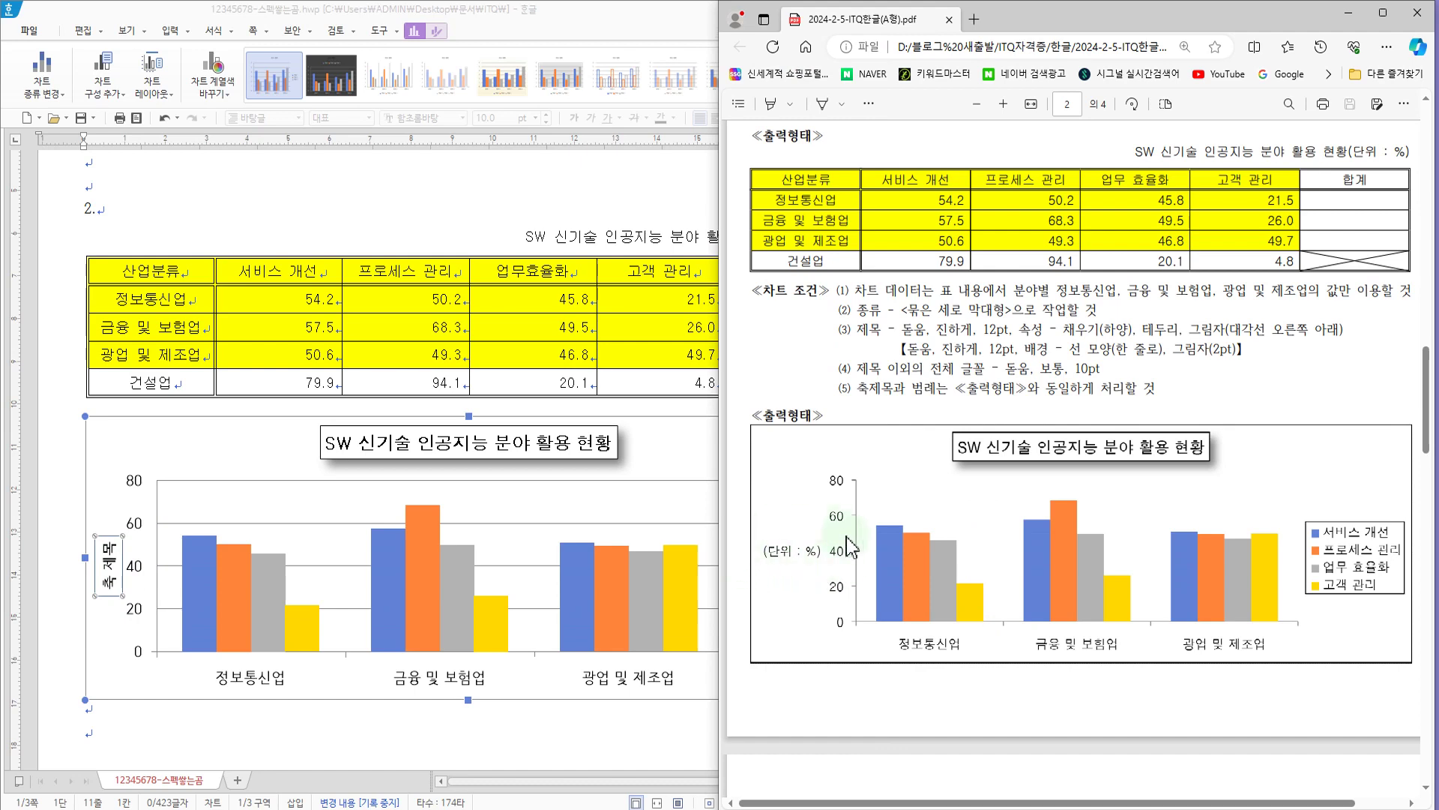
pyautogui.rightClick(112, 568)
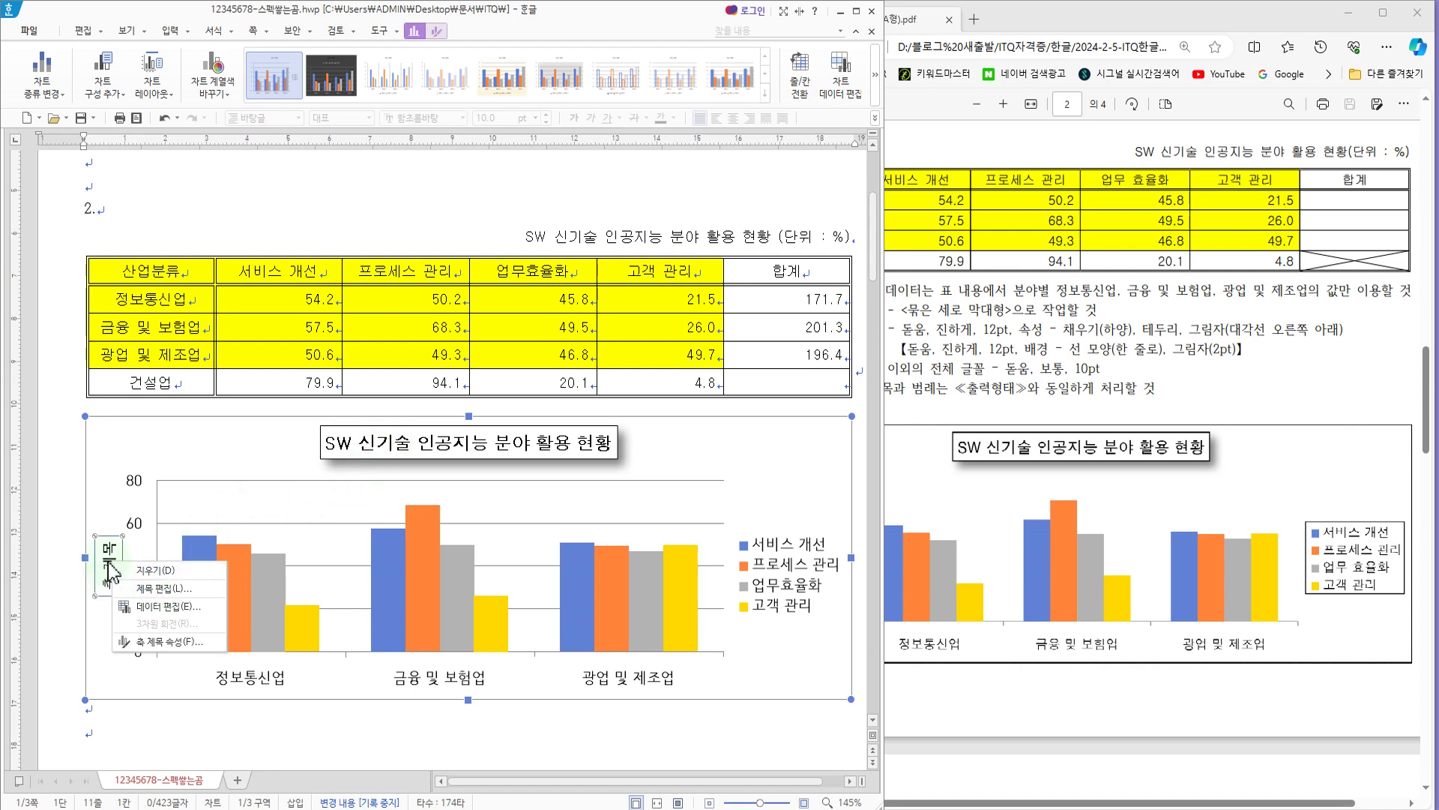
pyautogui.click(154, 592)
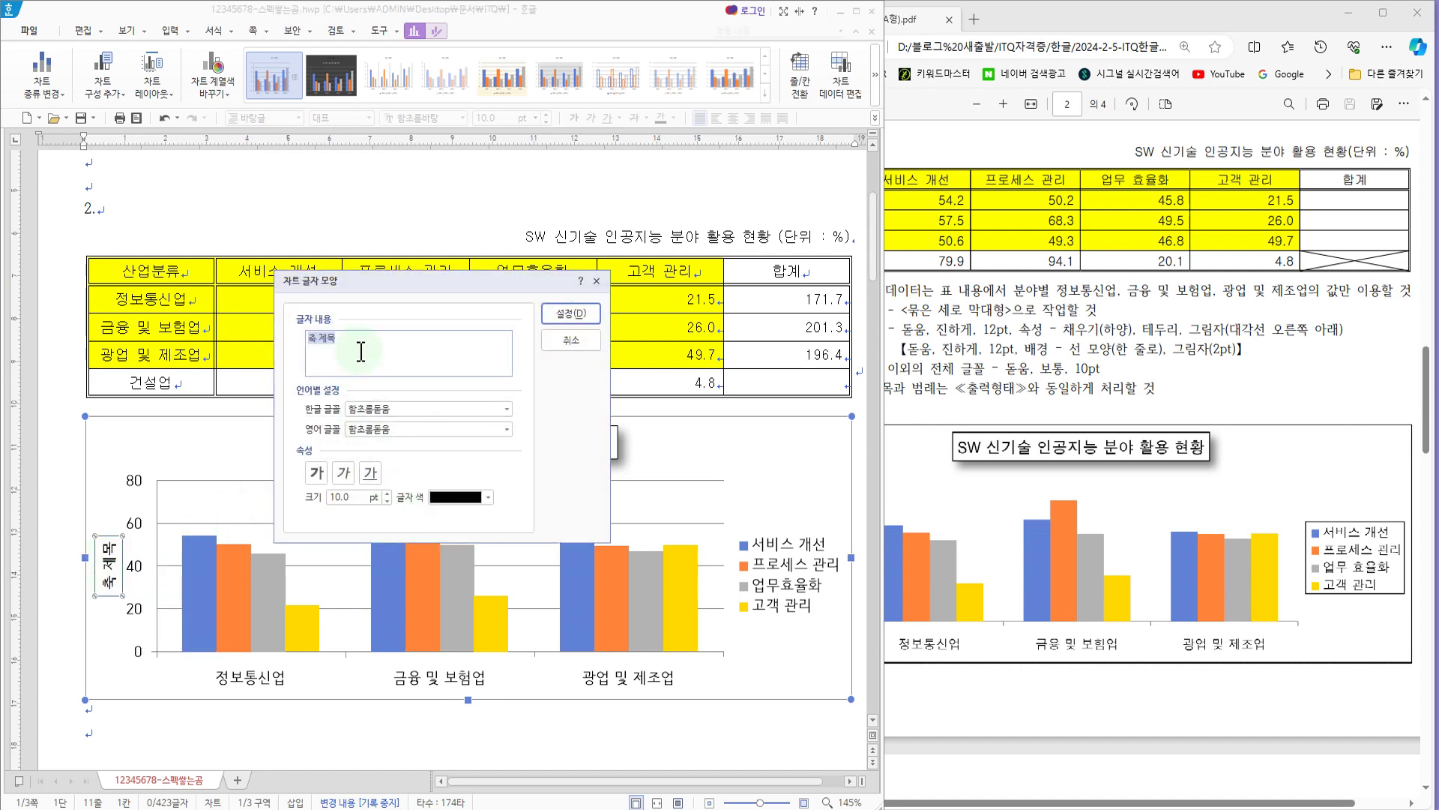
pyautogui.write('(단위 : %')
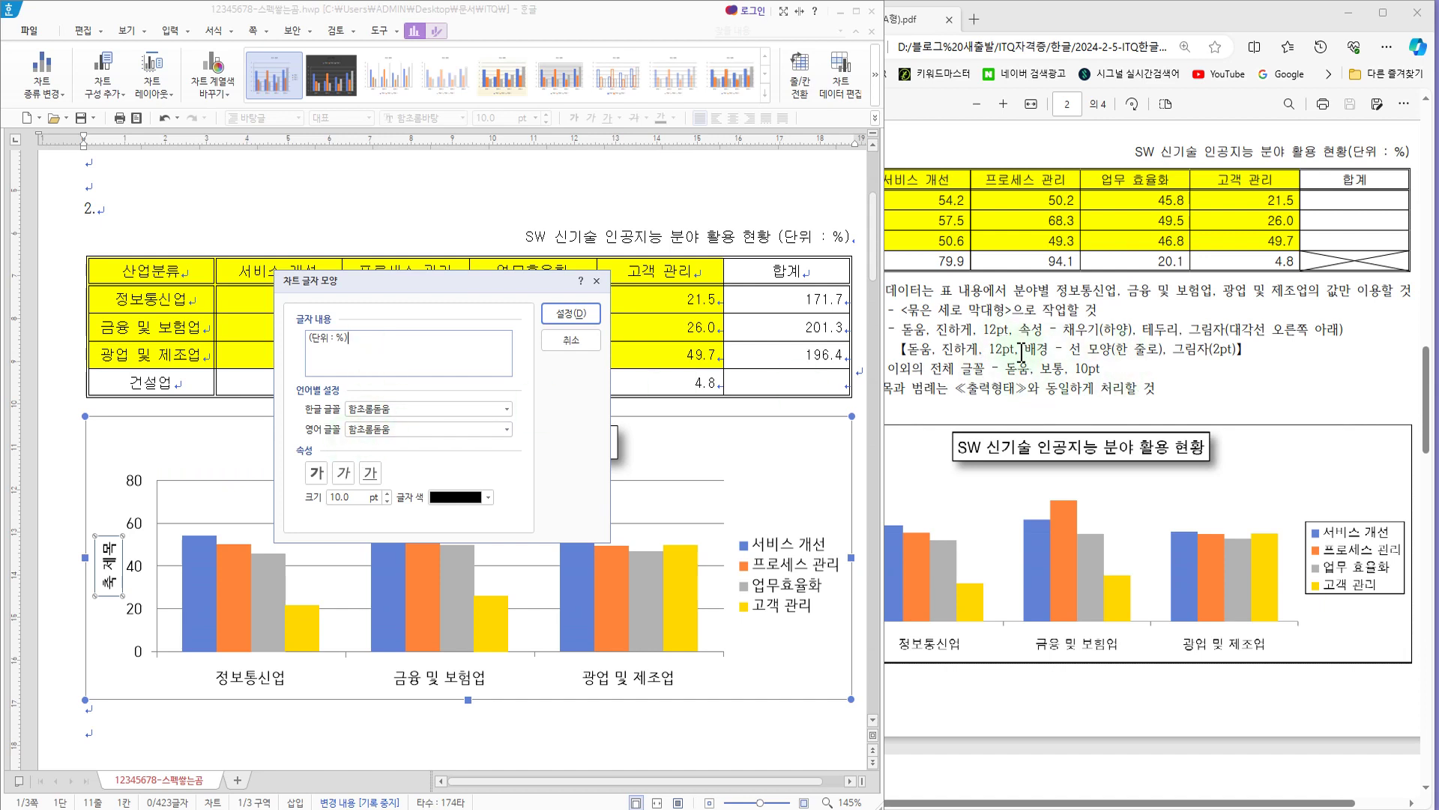
pyautogui.click(402, 408)
pyautogui.write('ㄷ')
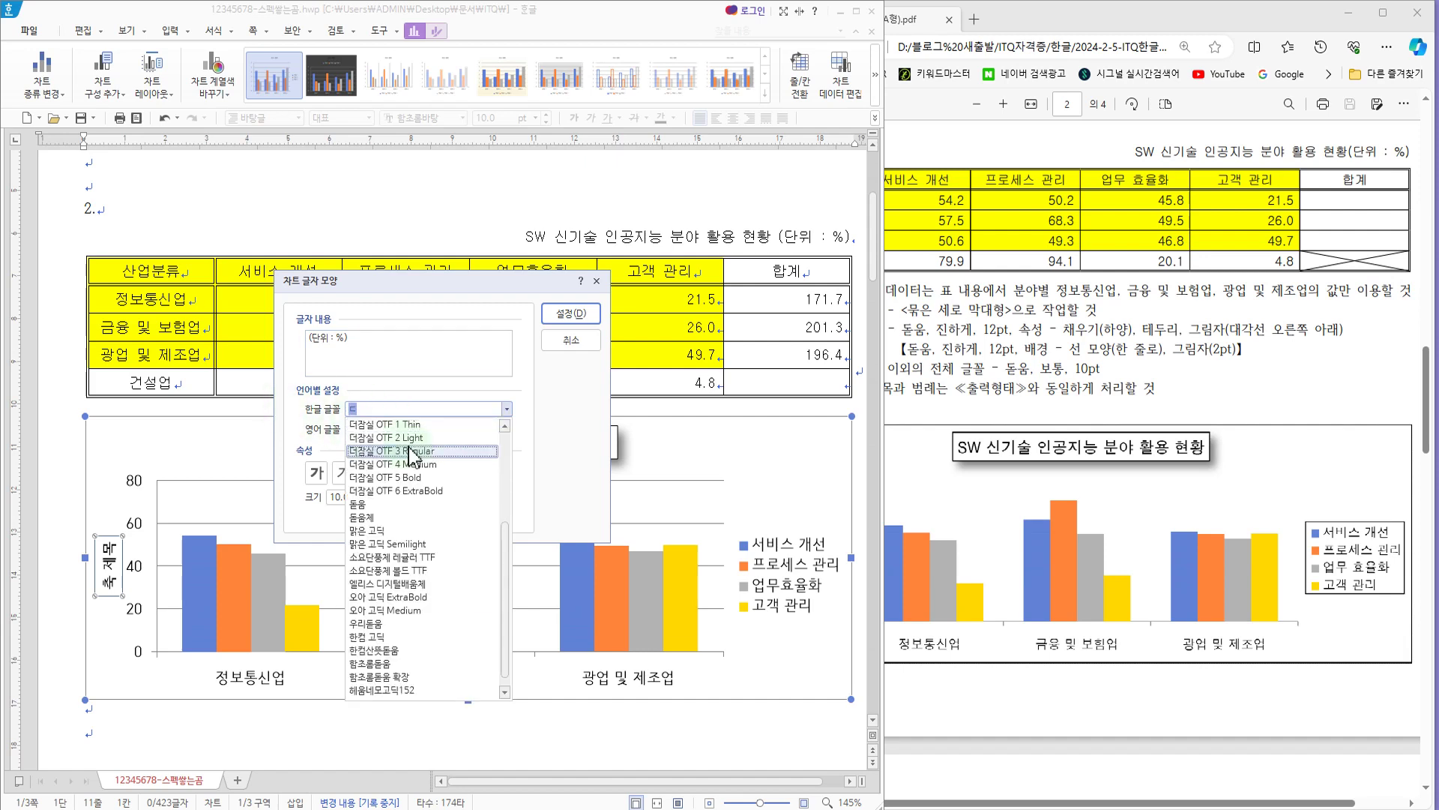
pyautogui.click(363, 505)
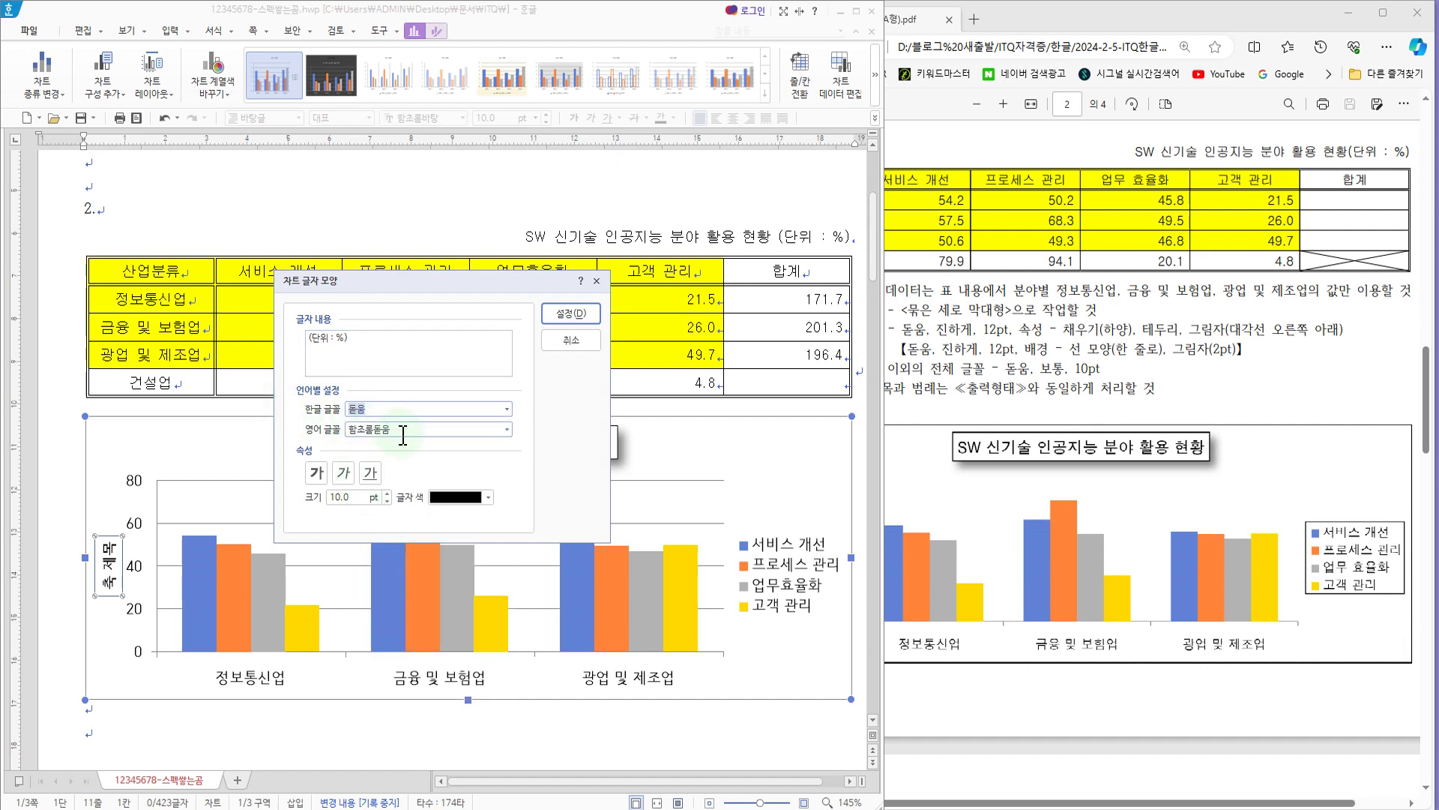
pyautogui.click(403, 433)
pyautogui.write('ㄷ')
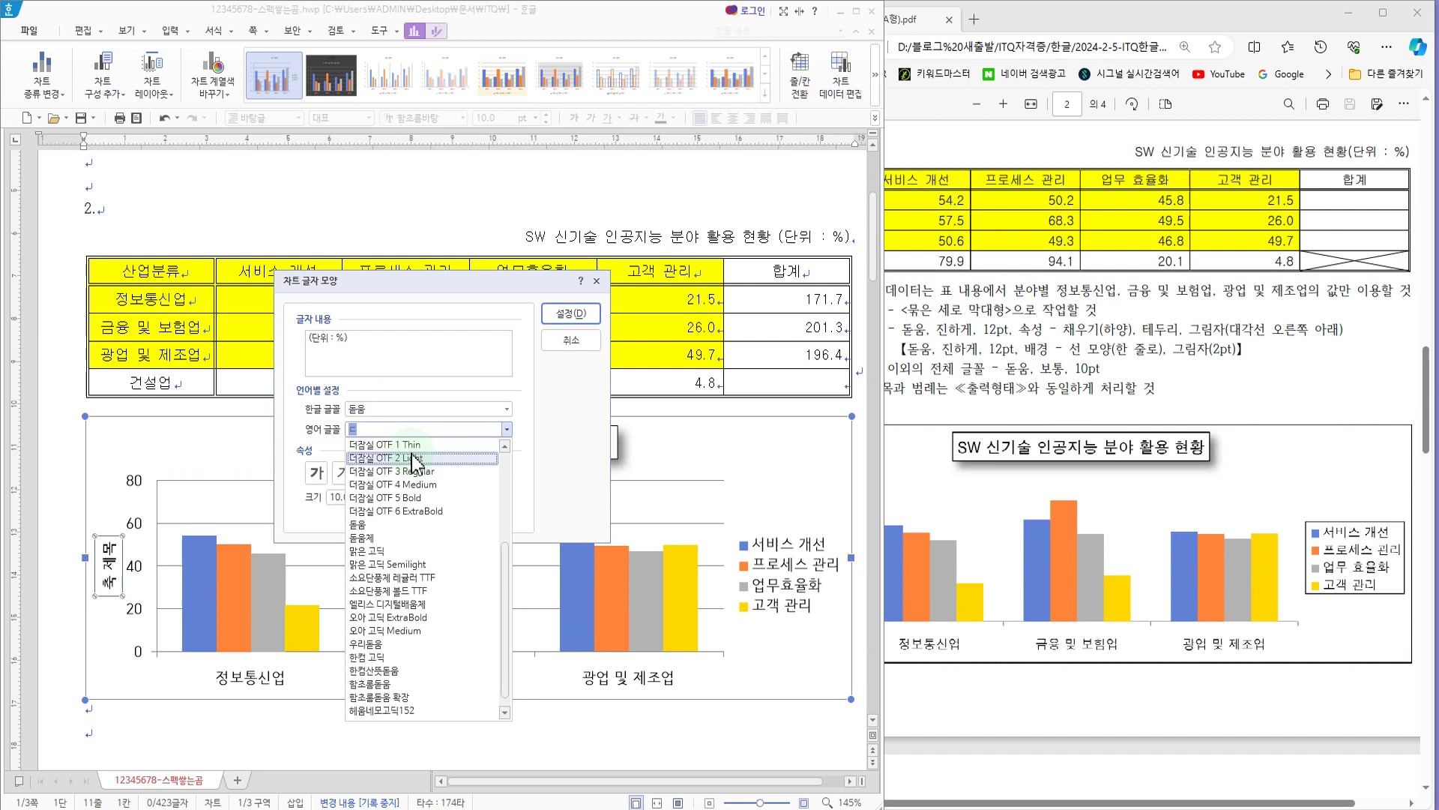
pyautogui.click(389, 524)
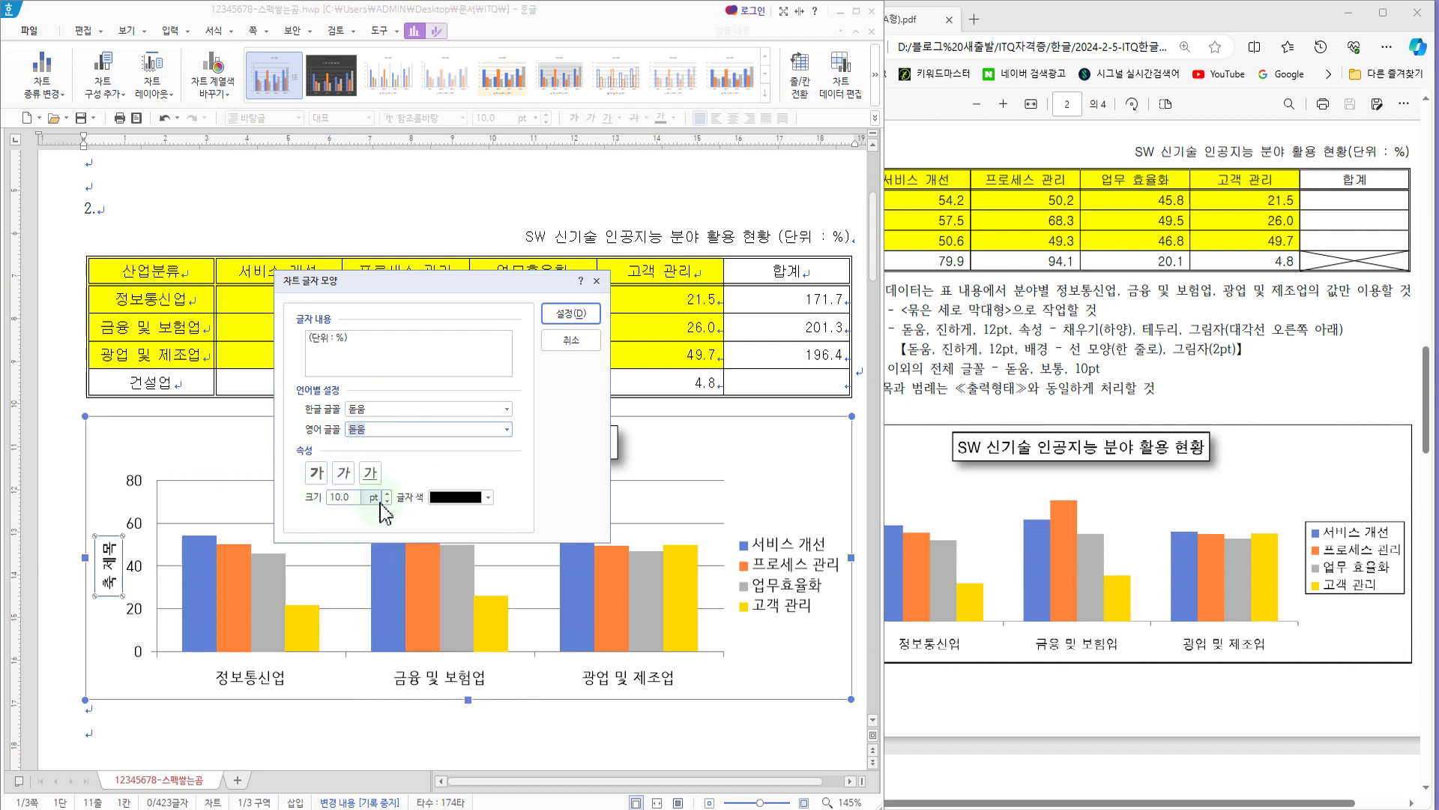
pyautogui.click(579, 313)
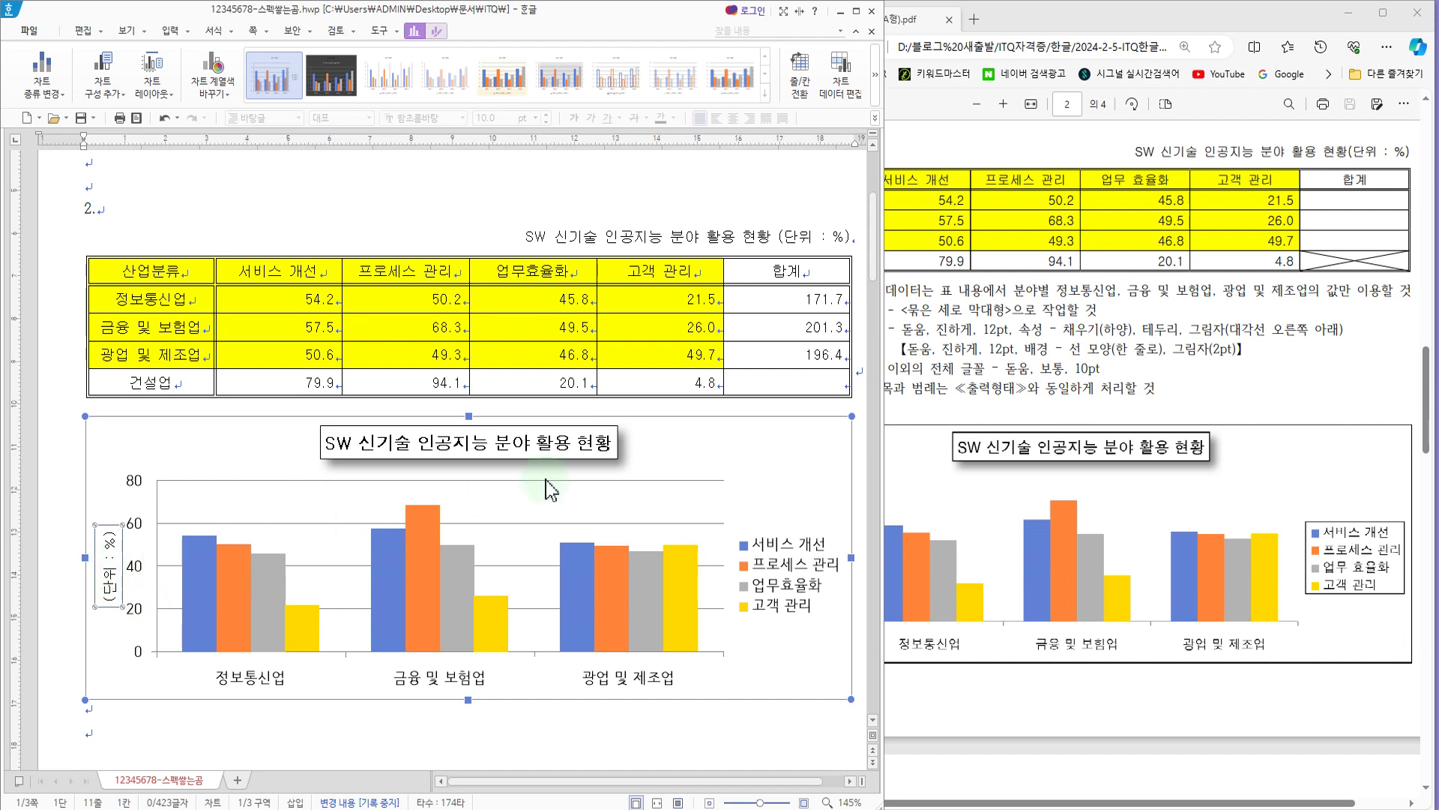
# Step: Set the vertical axis title's text direction to 가로, compare it with the exam PDF's sample, and close its object properties
pyautogui.doubleClick(111, 589)
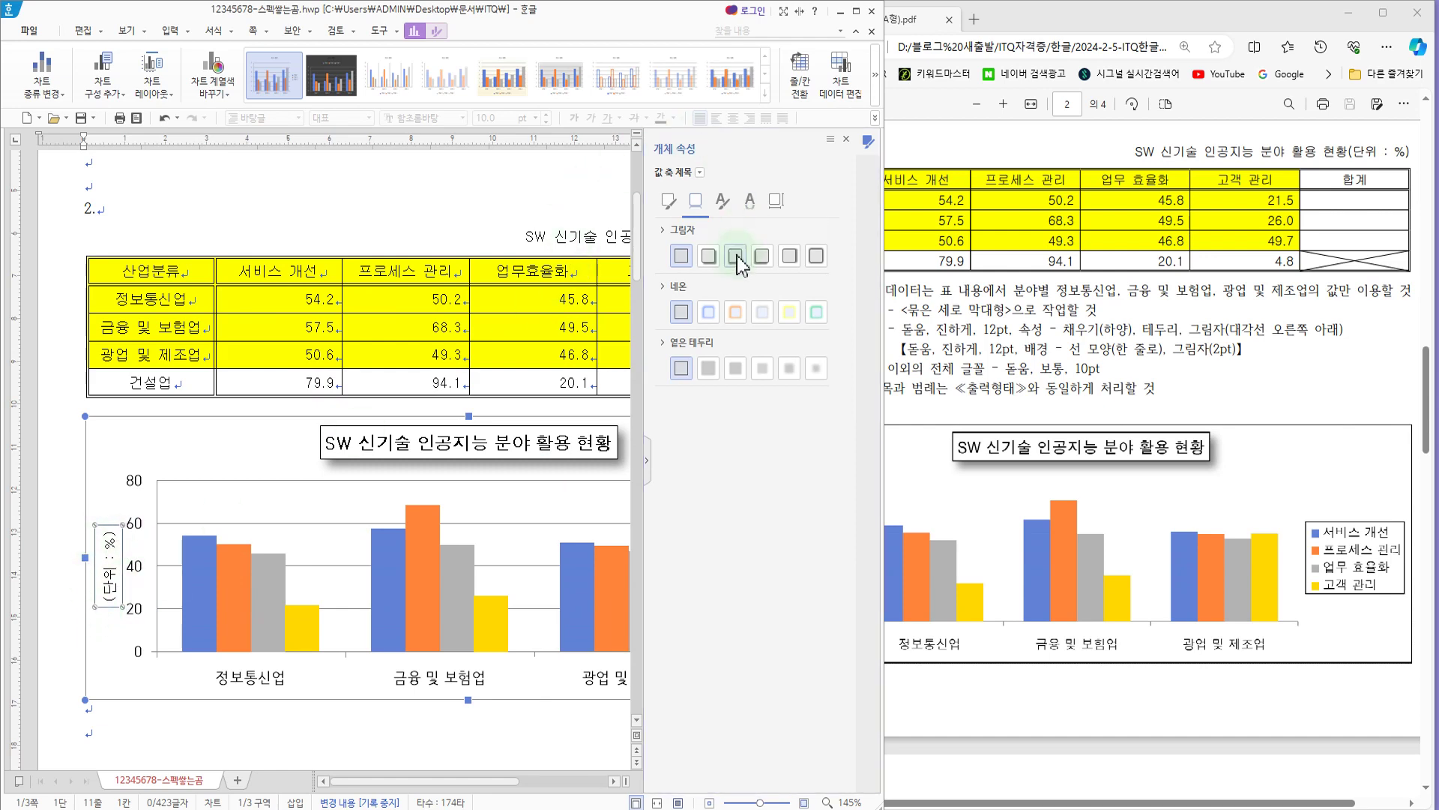
pyautogui.click(776, 201)
pyautogui.click(678, 233)
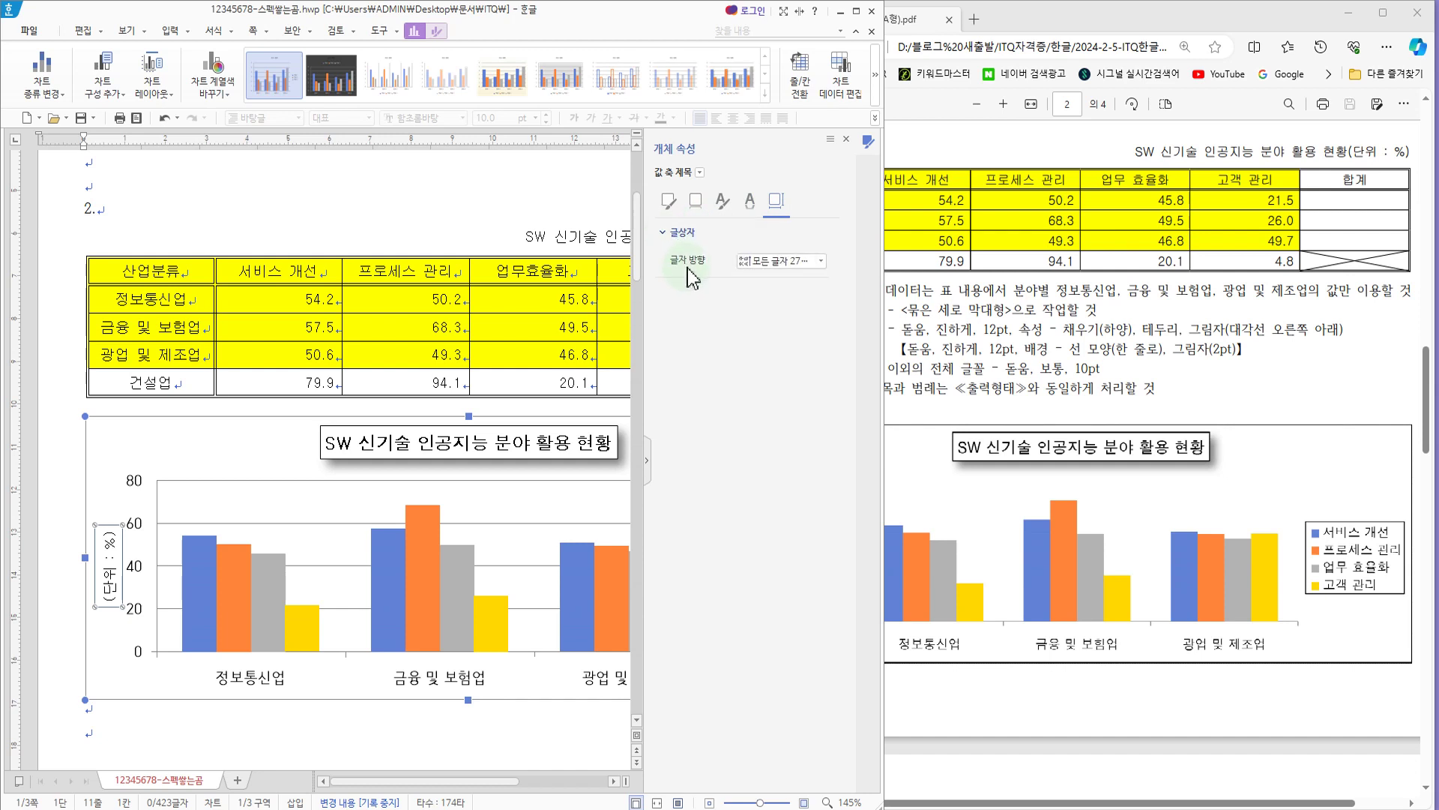
pyautogui.click(821, 261)
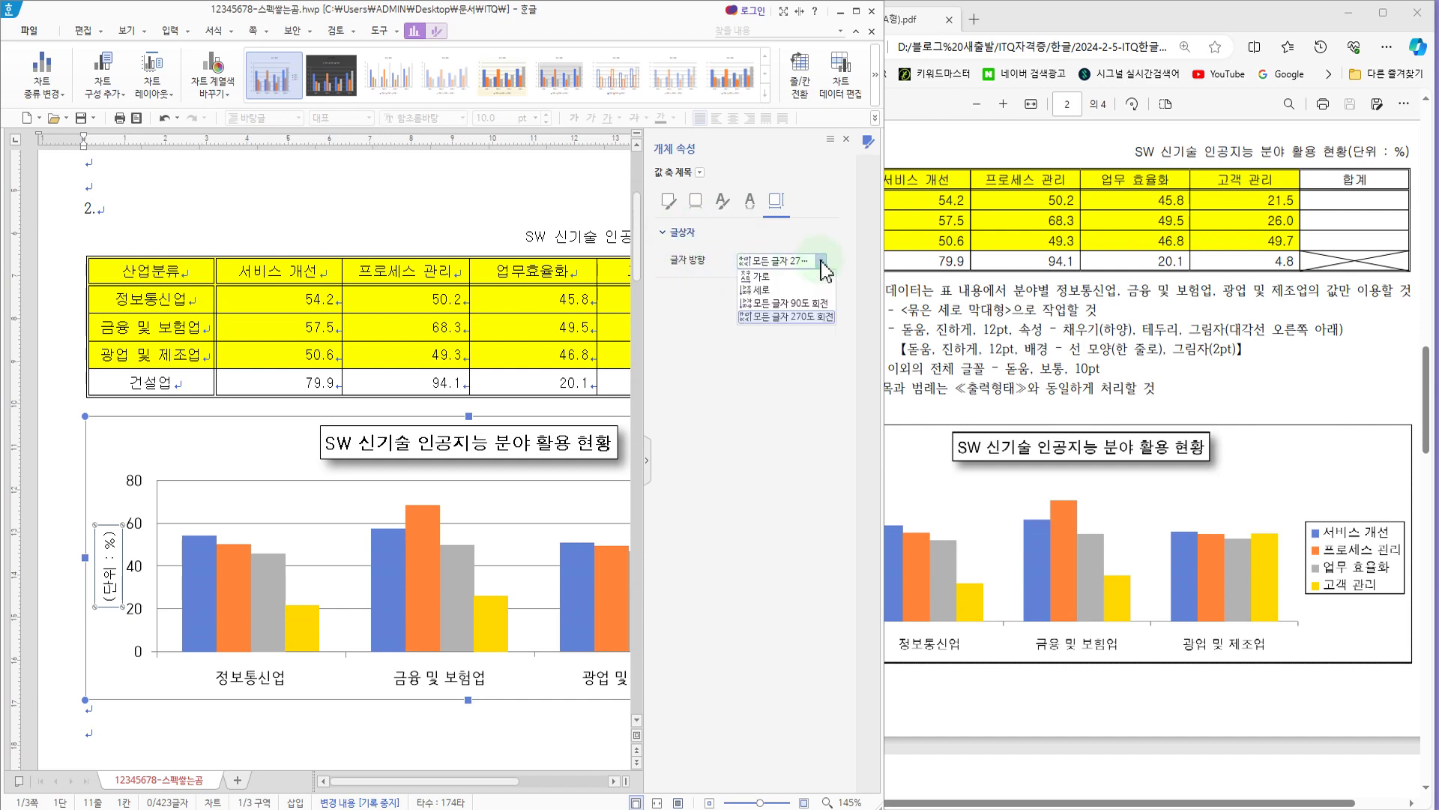
pyautogui.click(763, 276)
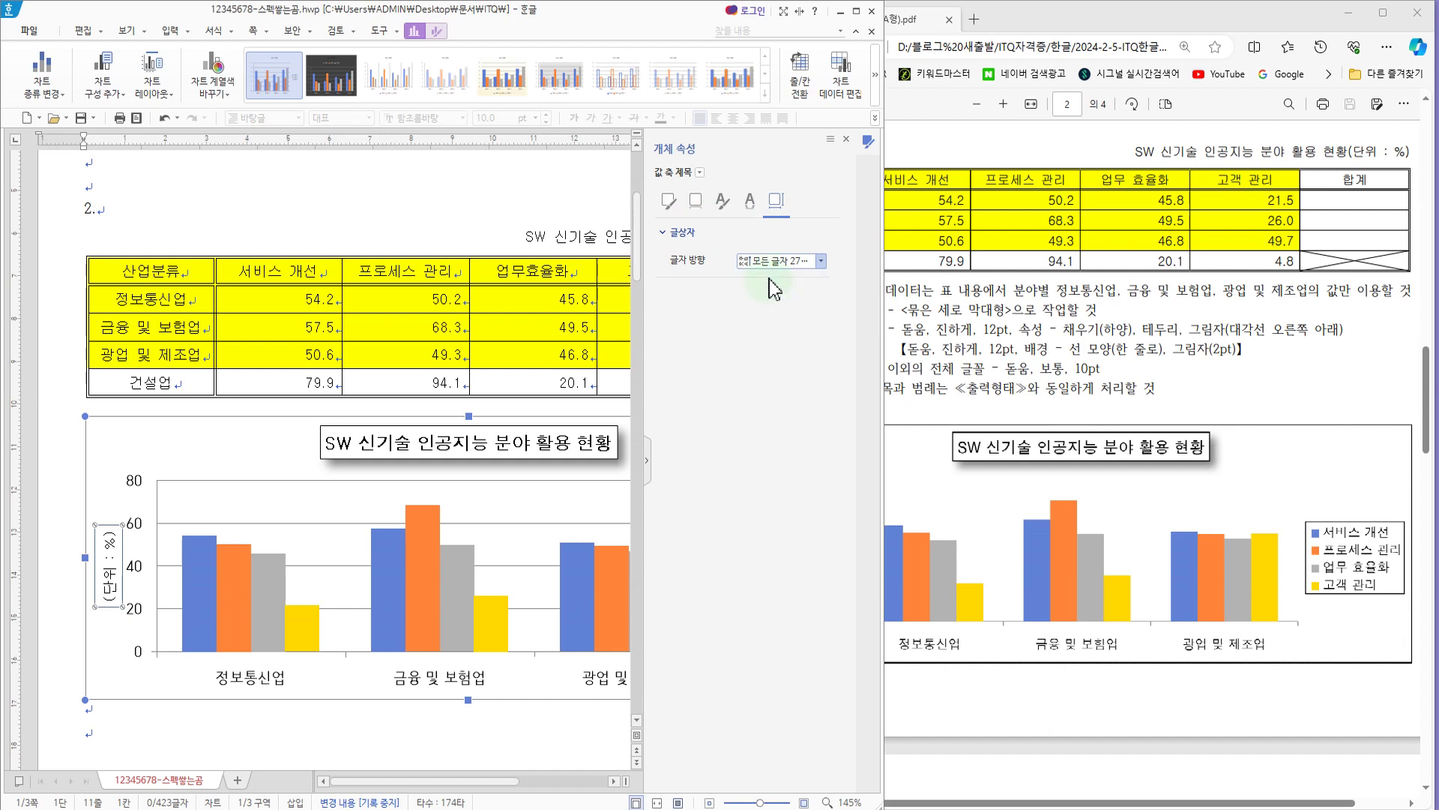
pyautogui.click(907, 493)
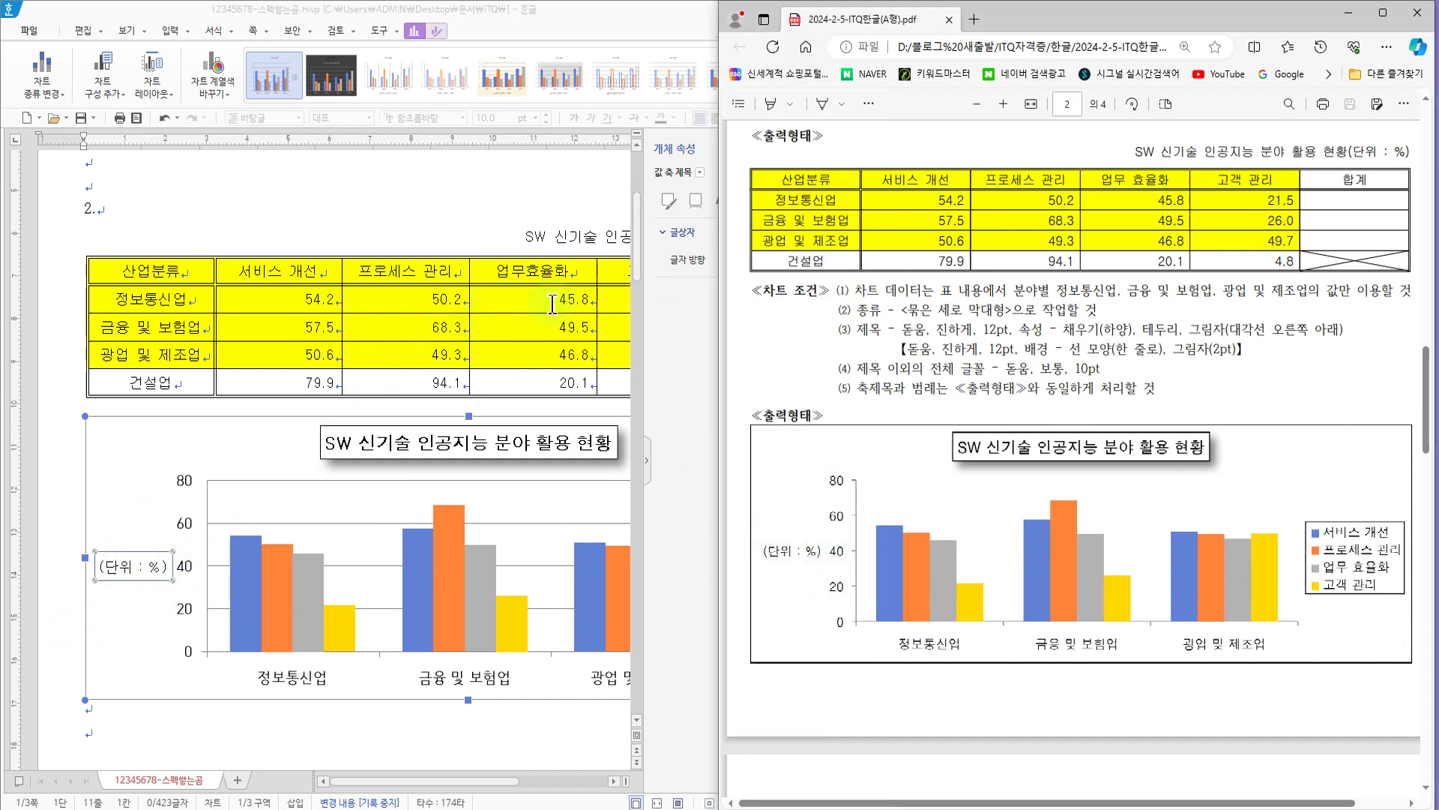
pyautogui.click(657, 385)
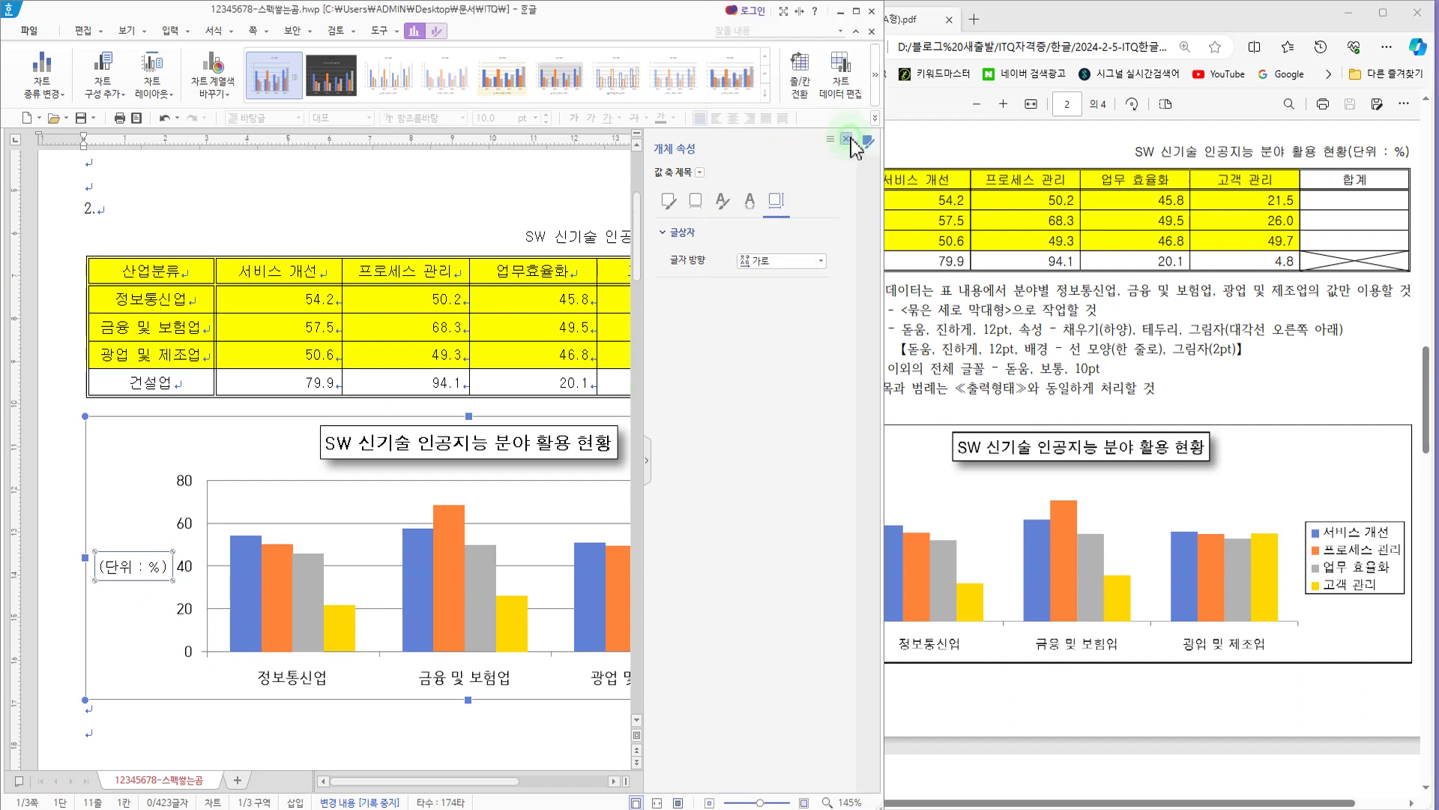
pyautogui.click(847, 140)
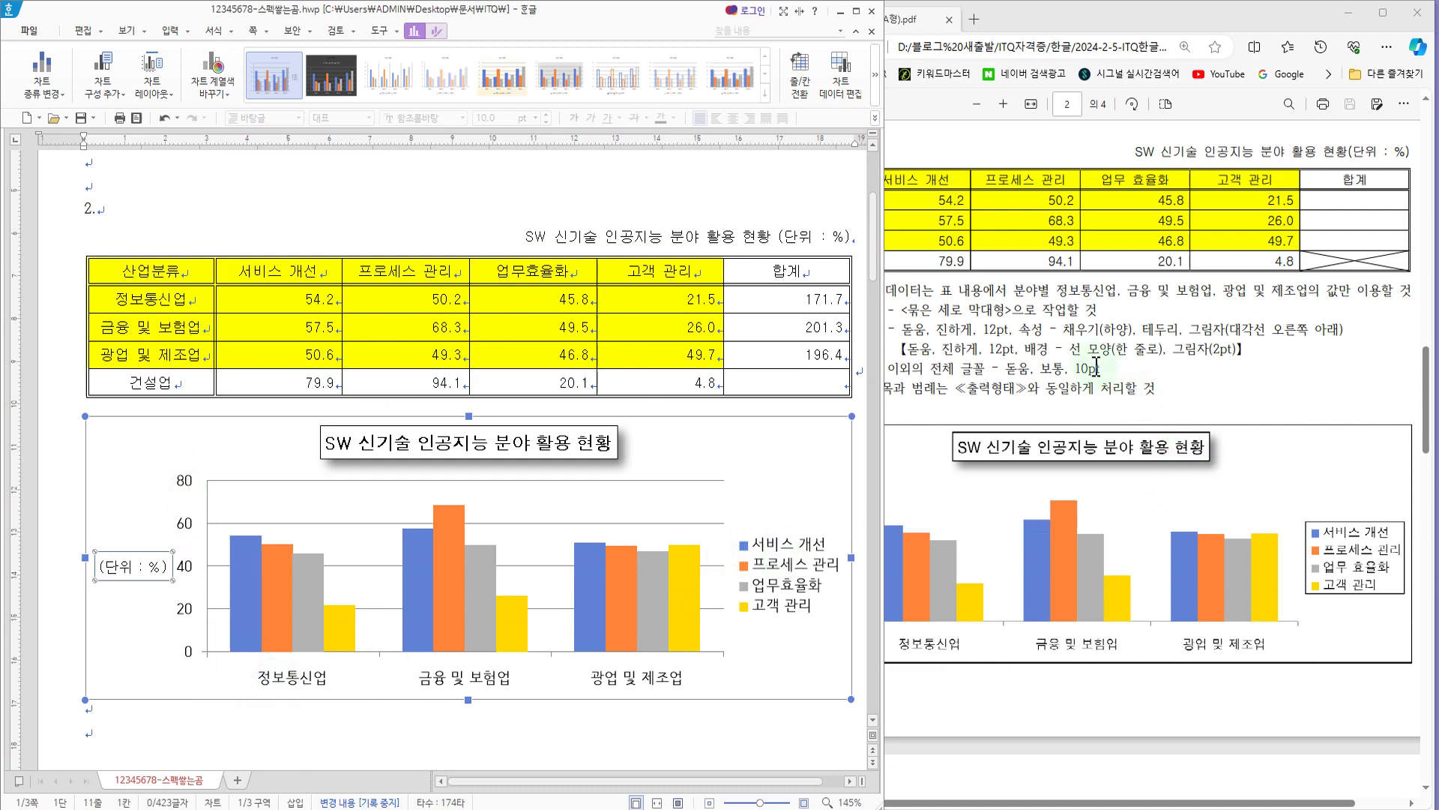
# Step: Set the Korean and English fonts of the chart's value axis labels to 돋움
pyautogui.click(185, 524)
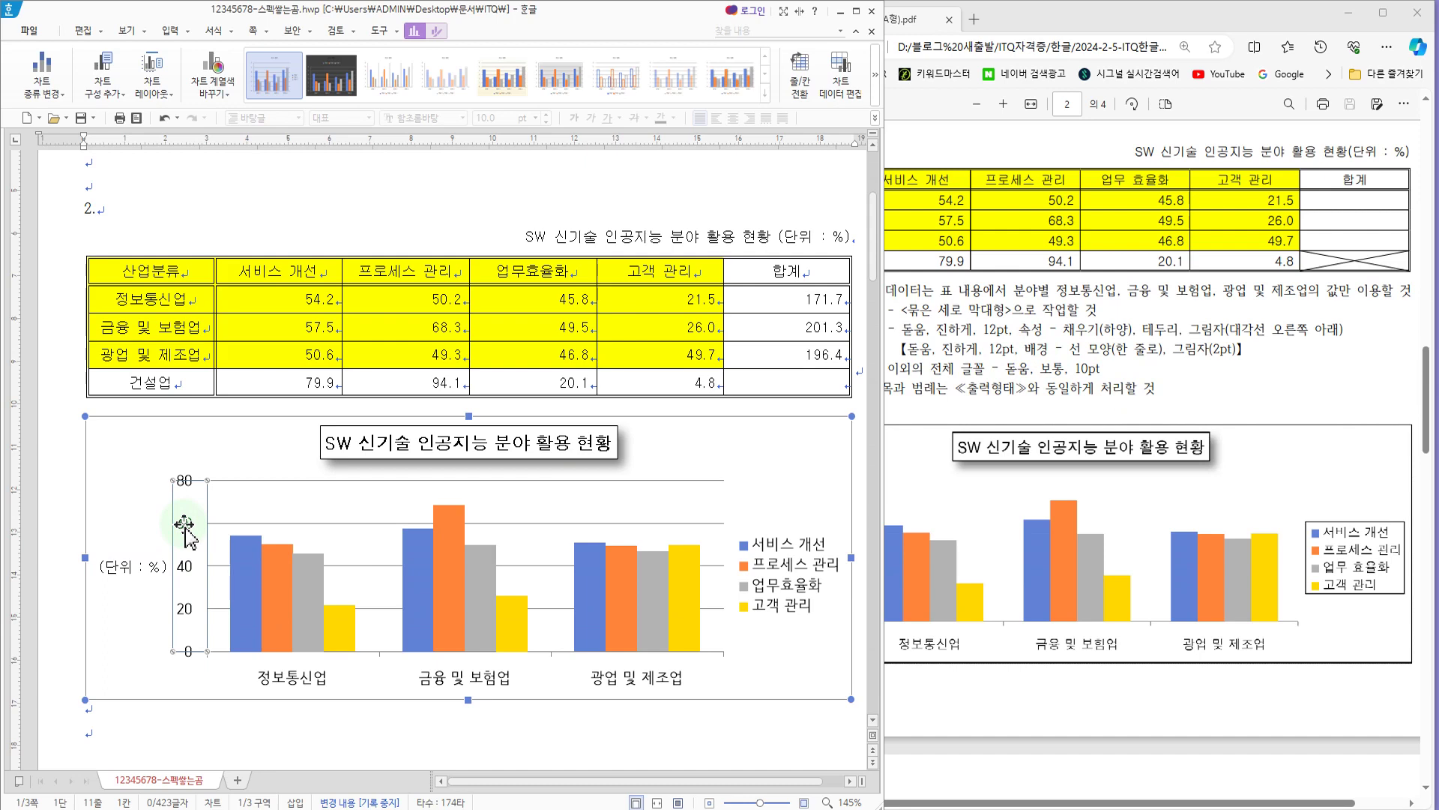
pyautogui.rightClick(184, 525)
pyautogui.click(225, 555)
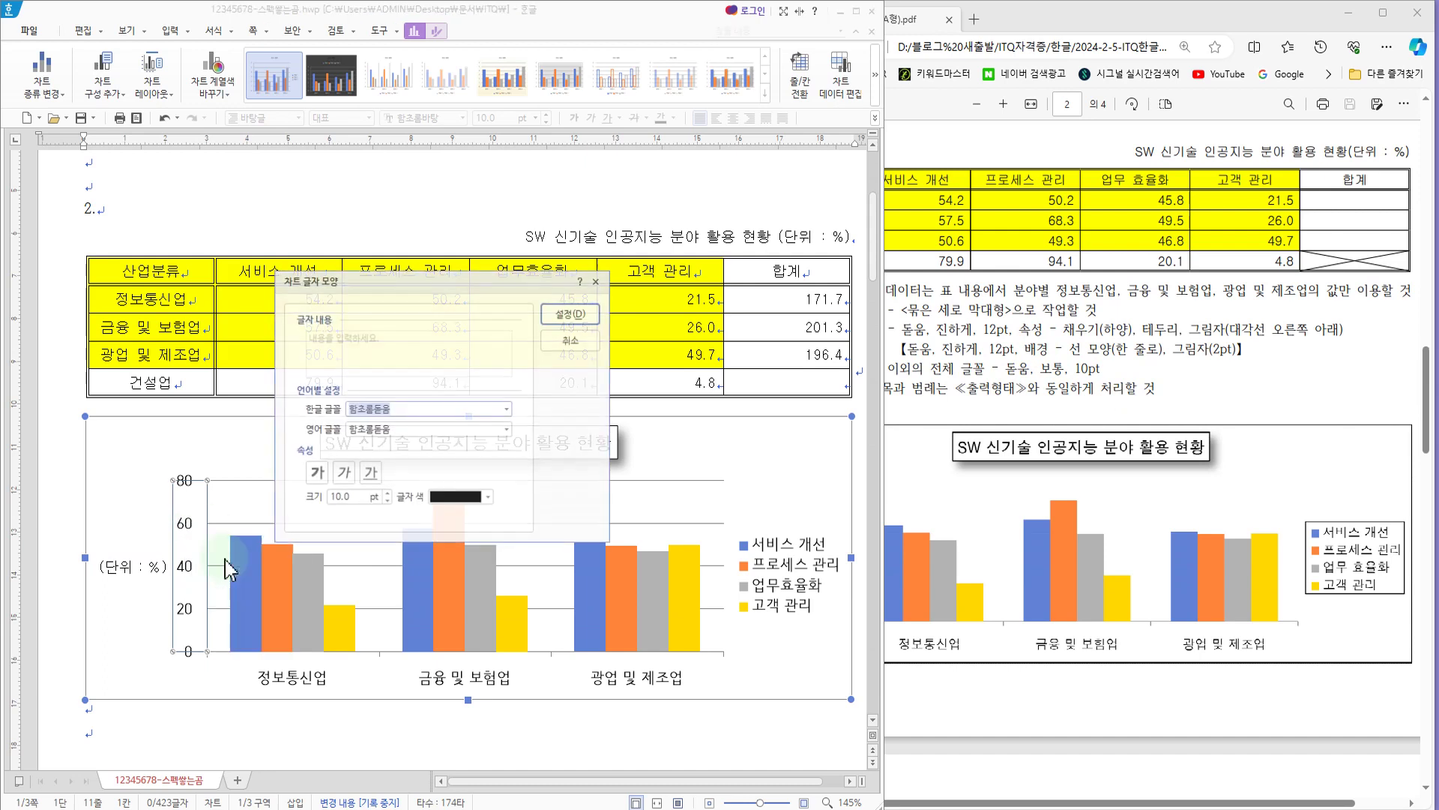
pyautogui.click(401, 410)
pyautogui.write('ㄷ')
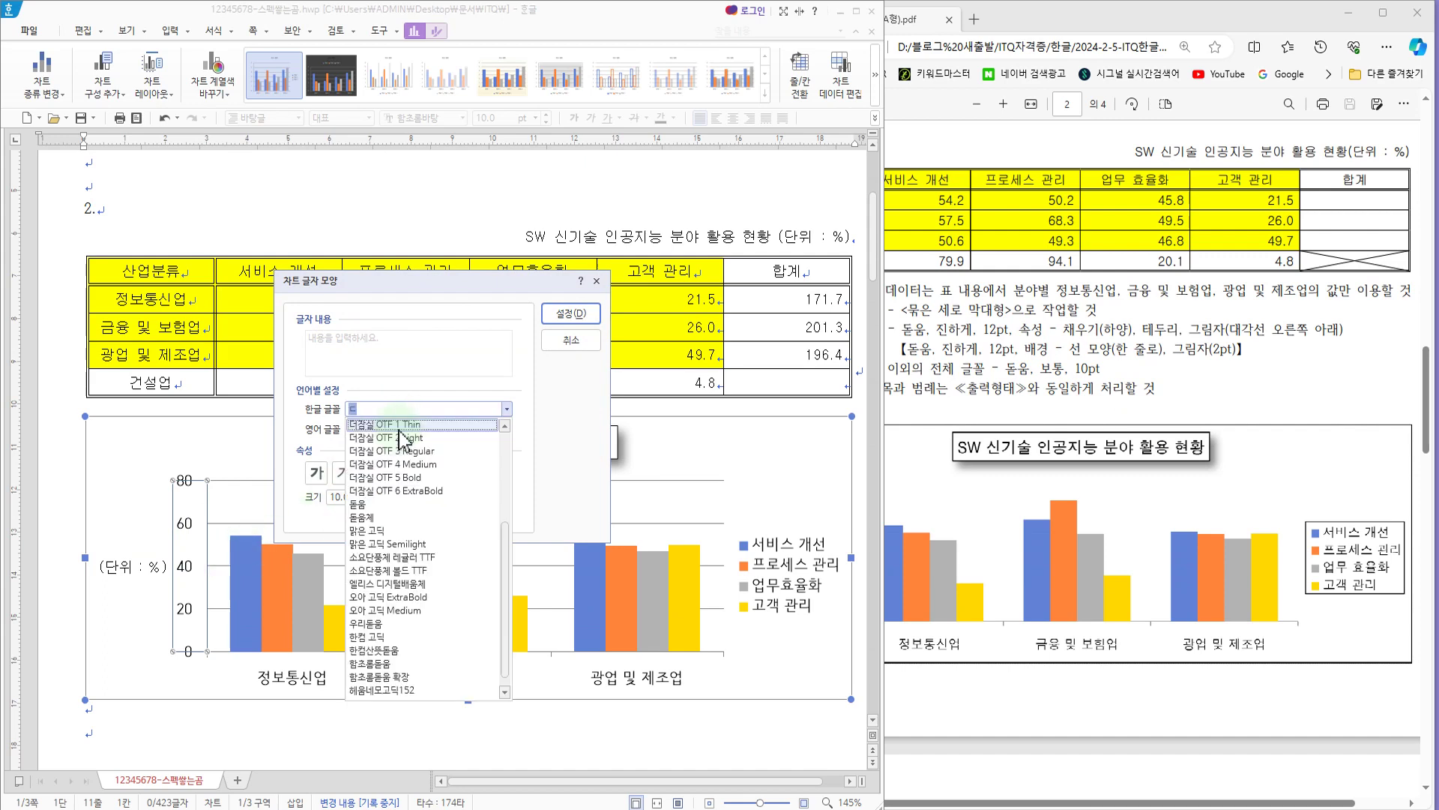
pyautogui.click(365, 505)
pyautogui.click(395, 426)
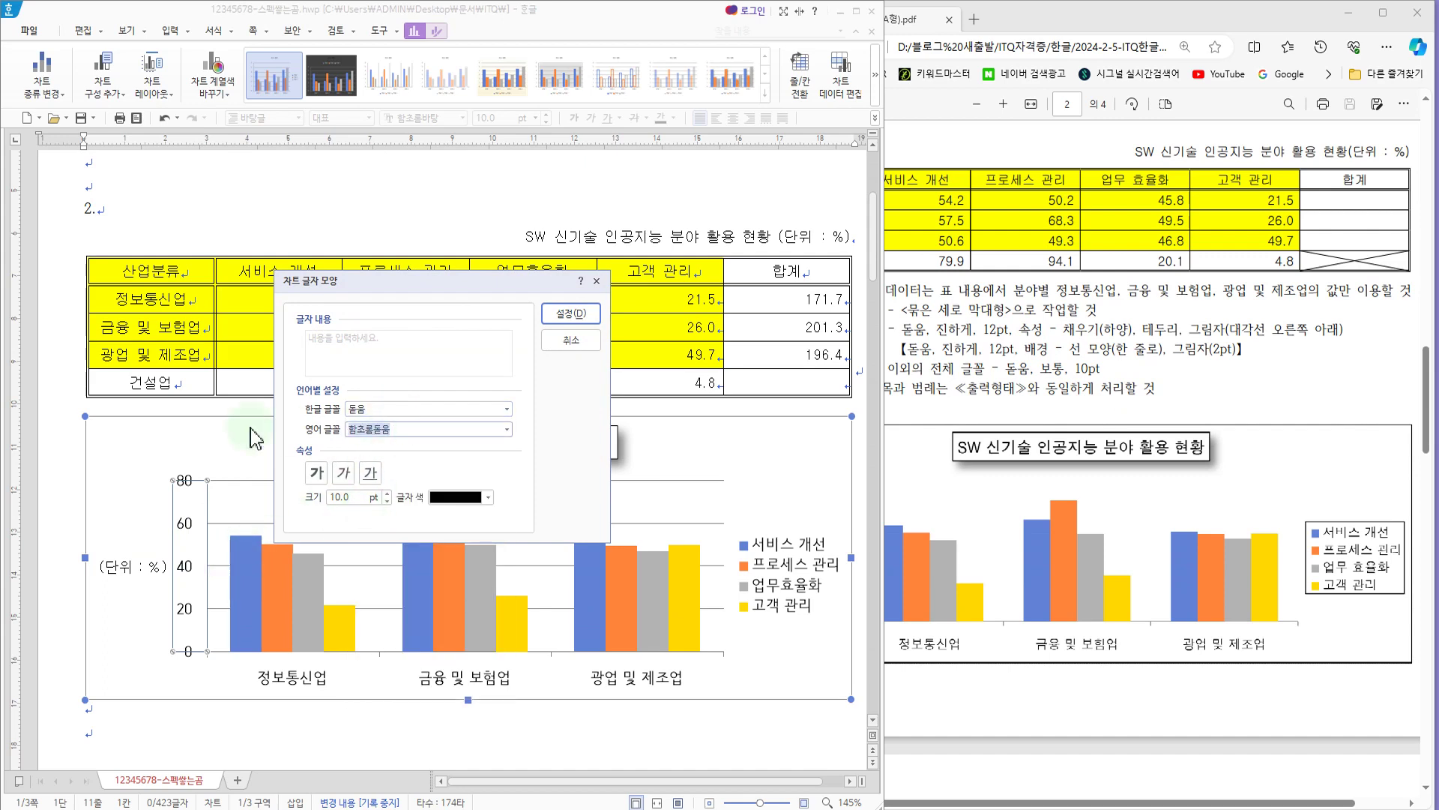
pyautogui.write('ㄷ')
pyautogui.click(367, 526)
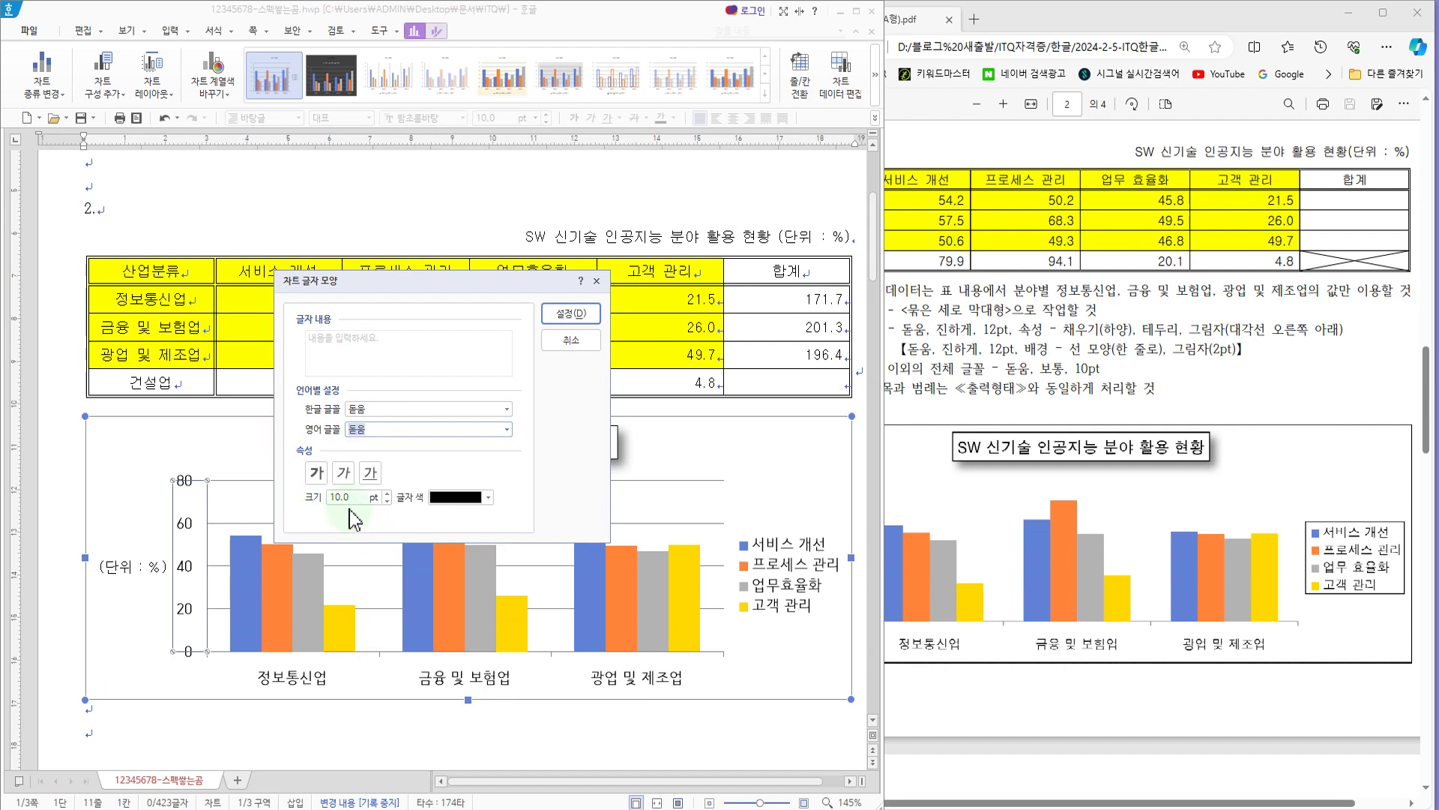
pyautogui.click(570, 314)
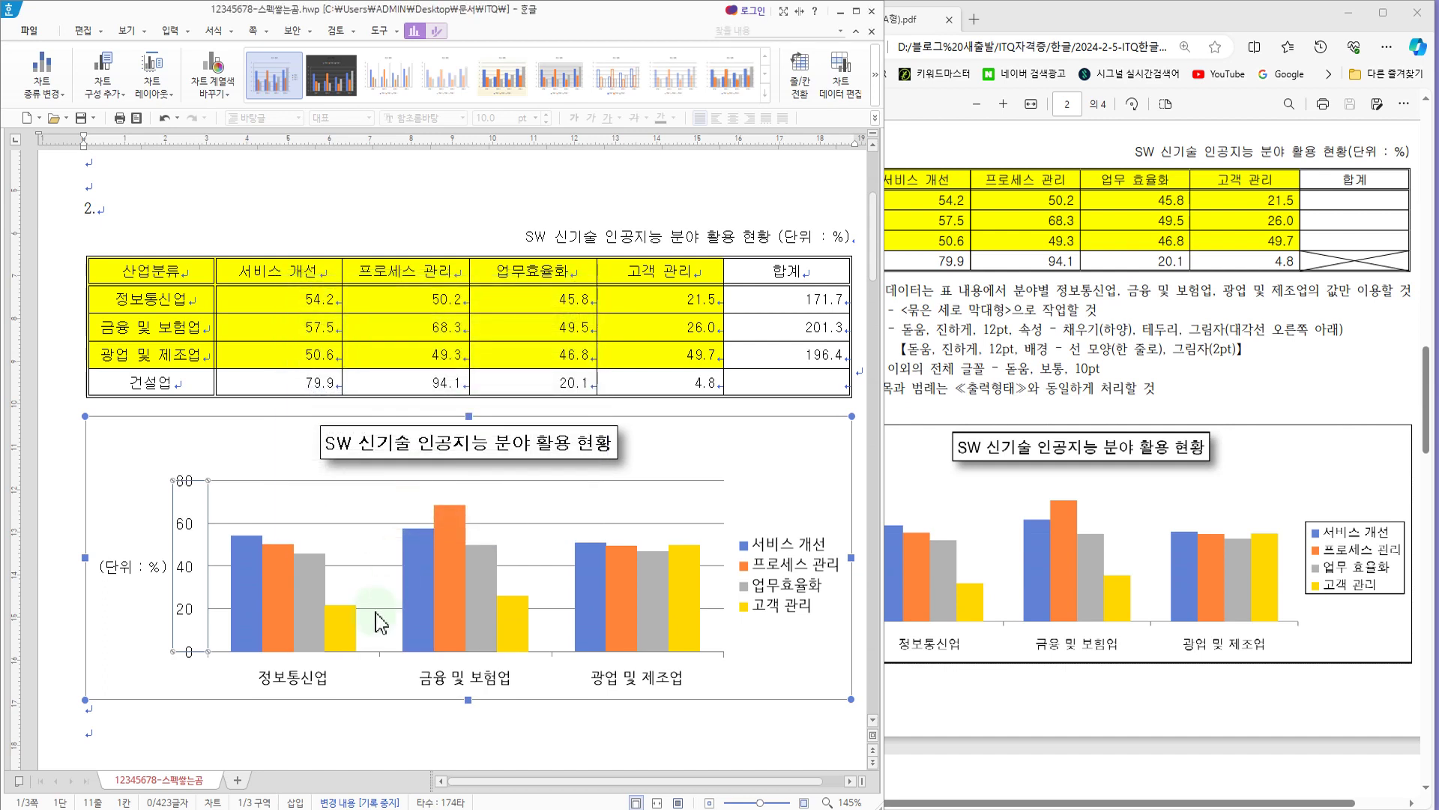
# Step: Set the Korean and English fonts of the chart's category axis labels to 돋움
pyautogui.click(313, 679)
pyautogui.rightClick(313, 678)
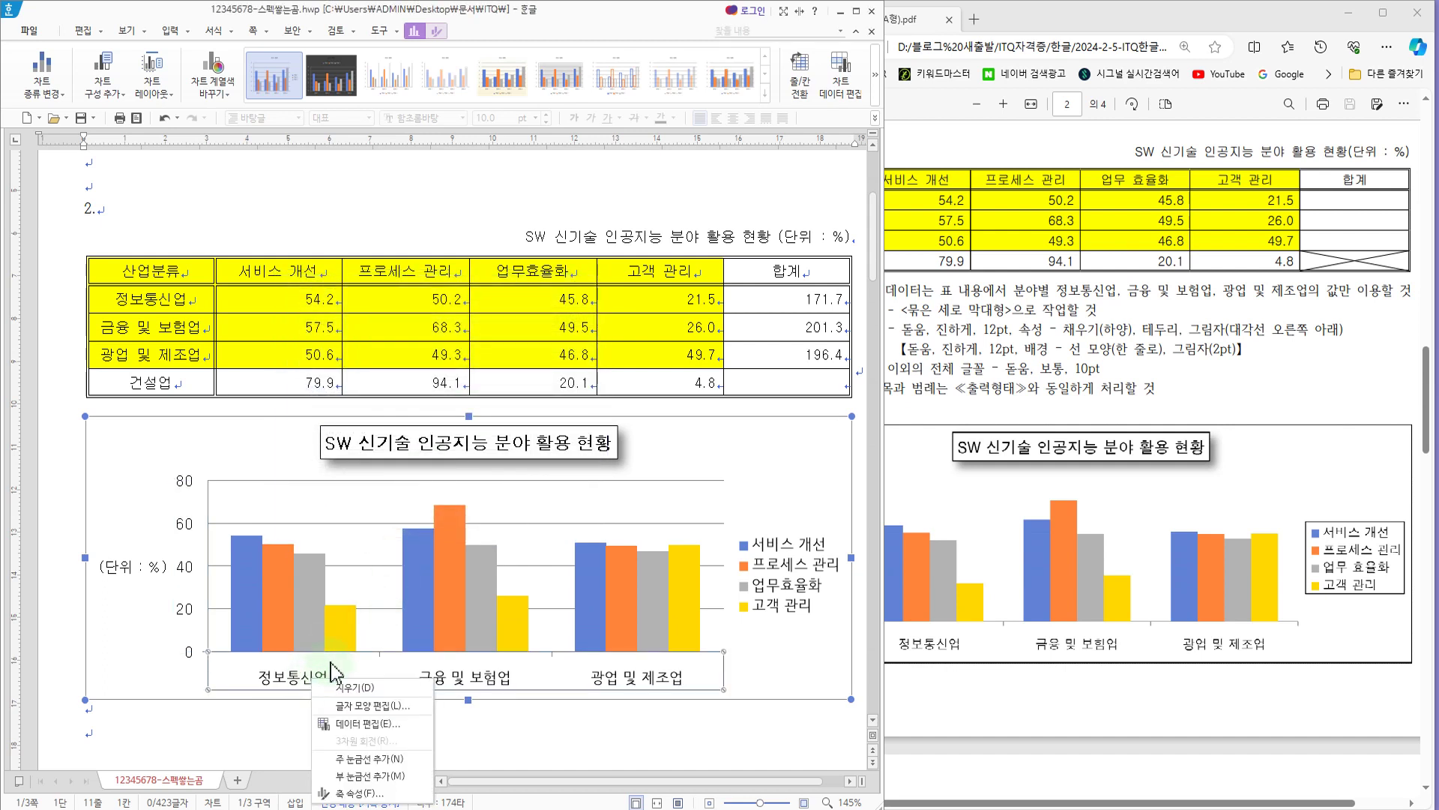
pyautogui.click(356, 722)
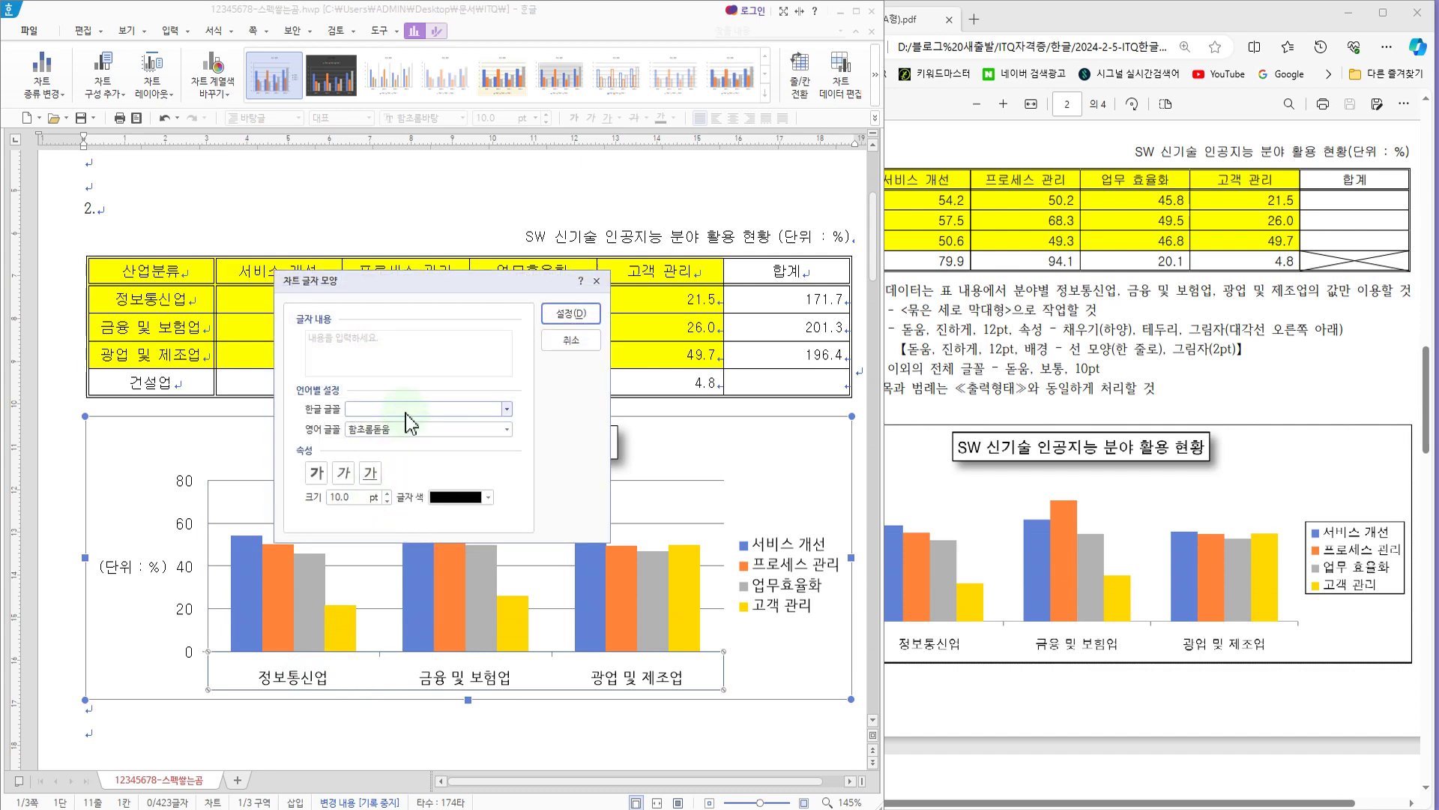
pyautogui.click(406, 414)
pyautogui.click(366, 517)
pyautogui.click(397, 429)
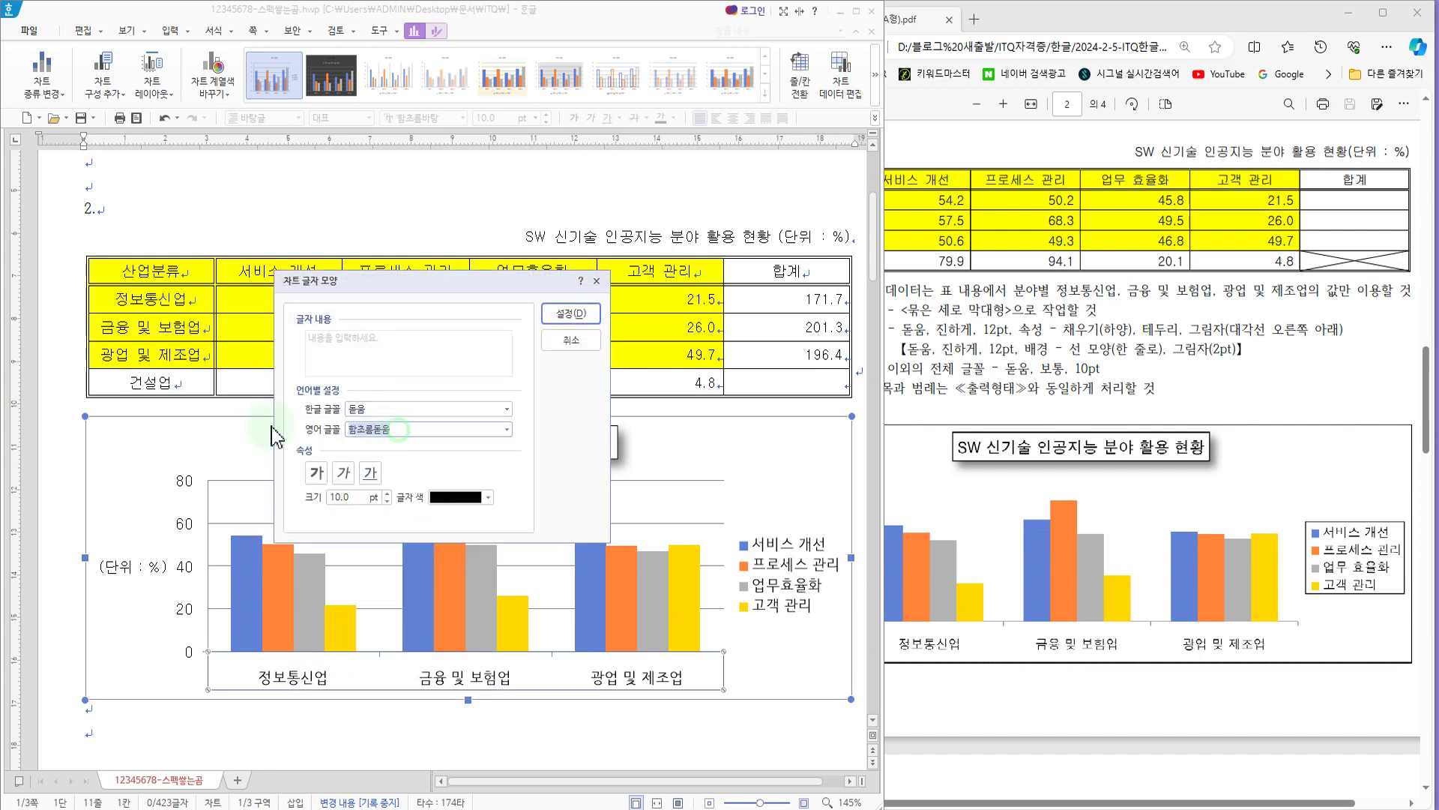
pyautogui.click(397, 429)
pyautogui.click(367, 525)
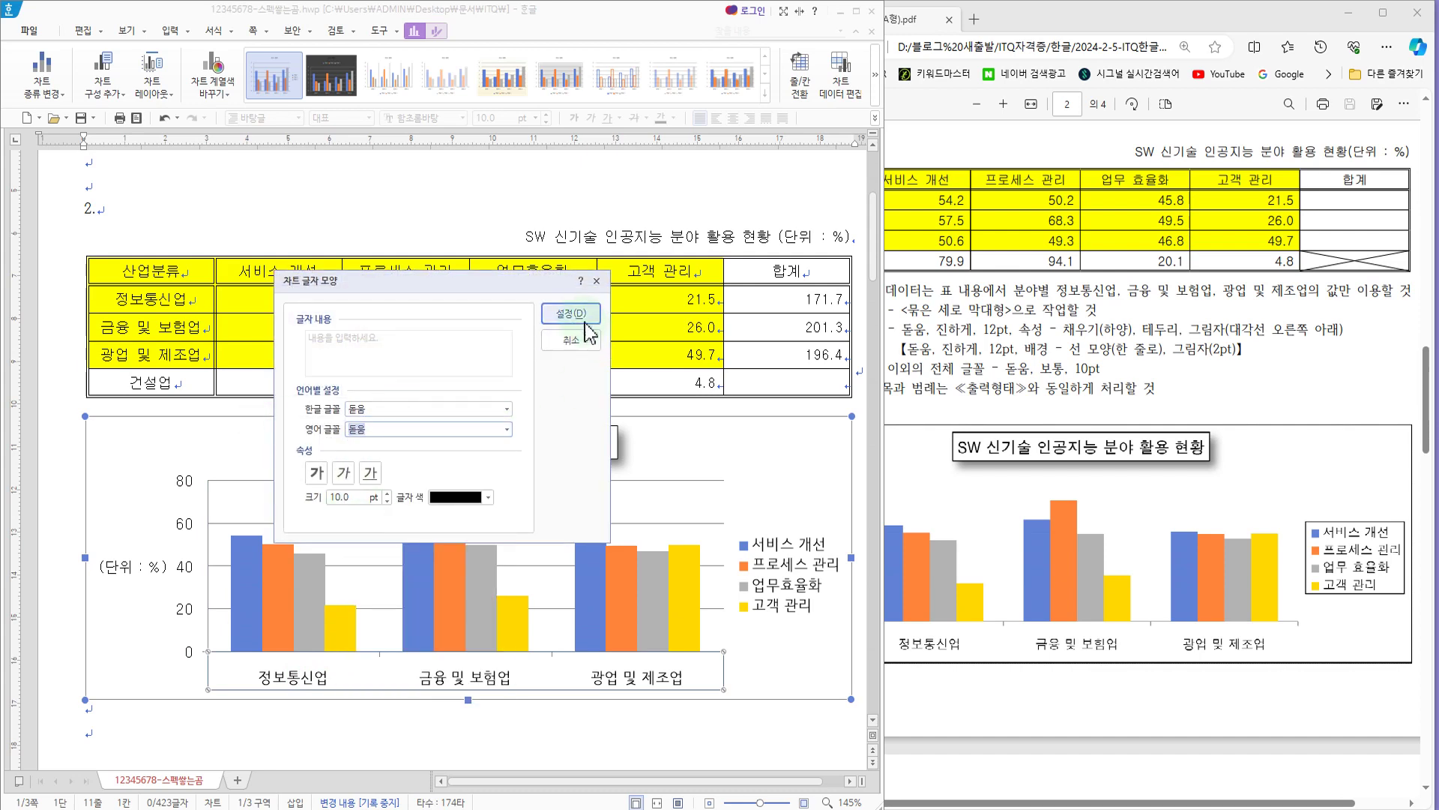
pyautogui.click(584, 322)
# Step: Set the Korean and English fonts of the chart legend to 돋움
pyautogui.click(787, 574)
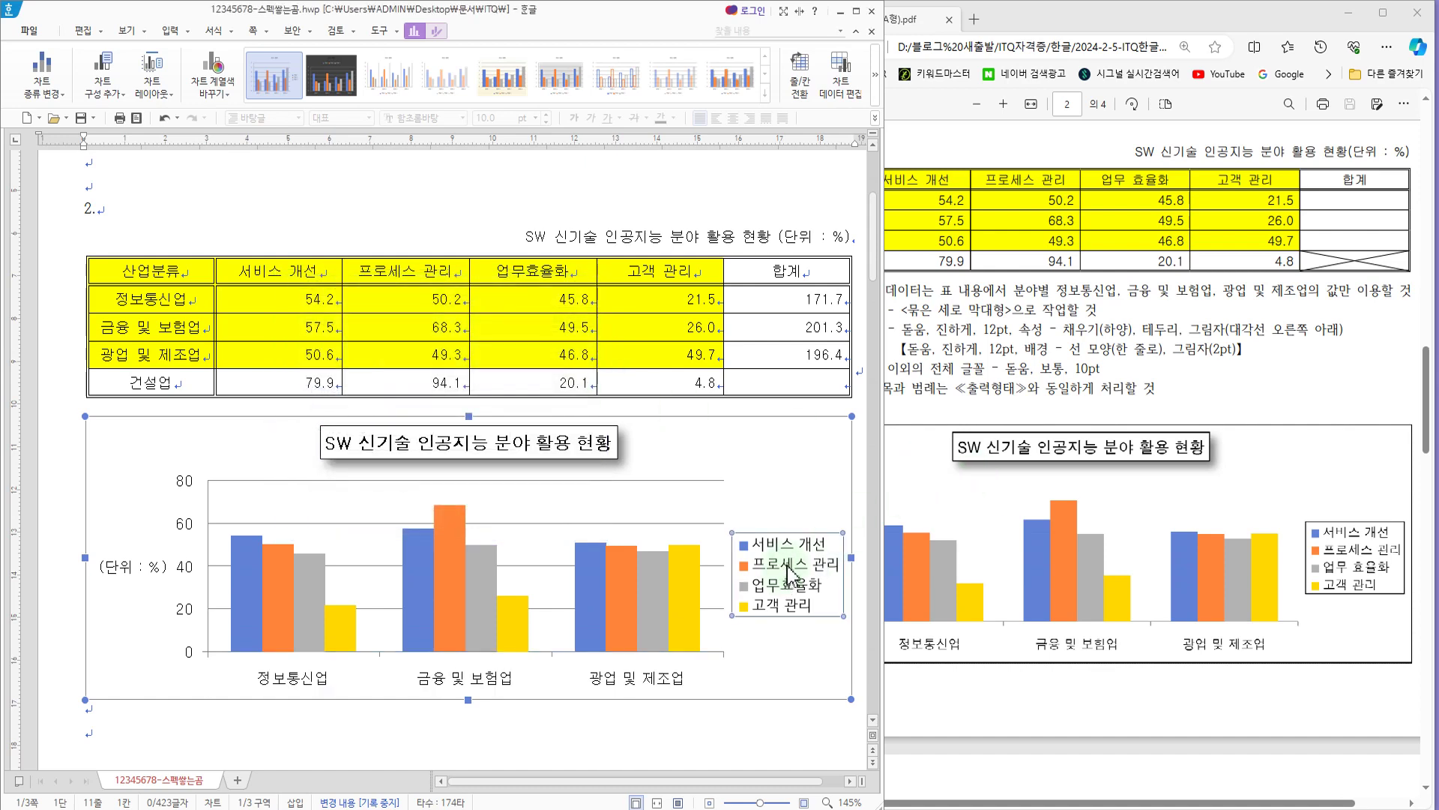
pyautogui.rightClick(789, 574)
pyautogui.click(821, 608)
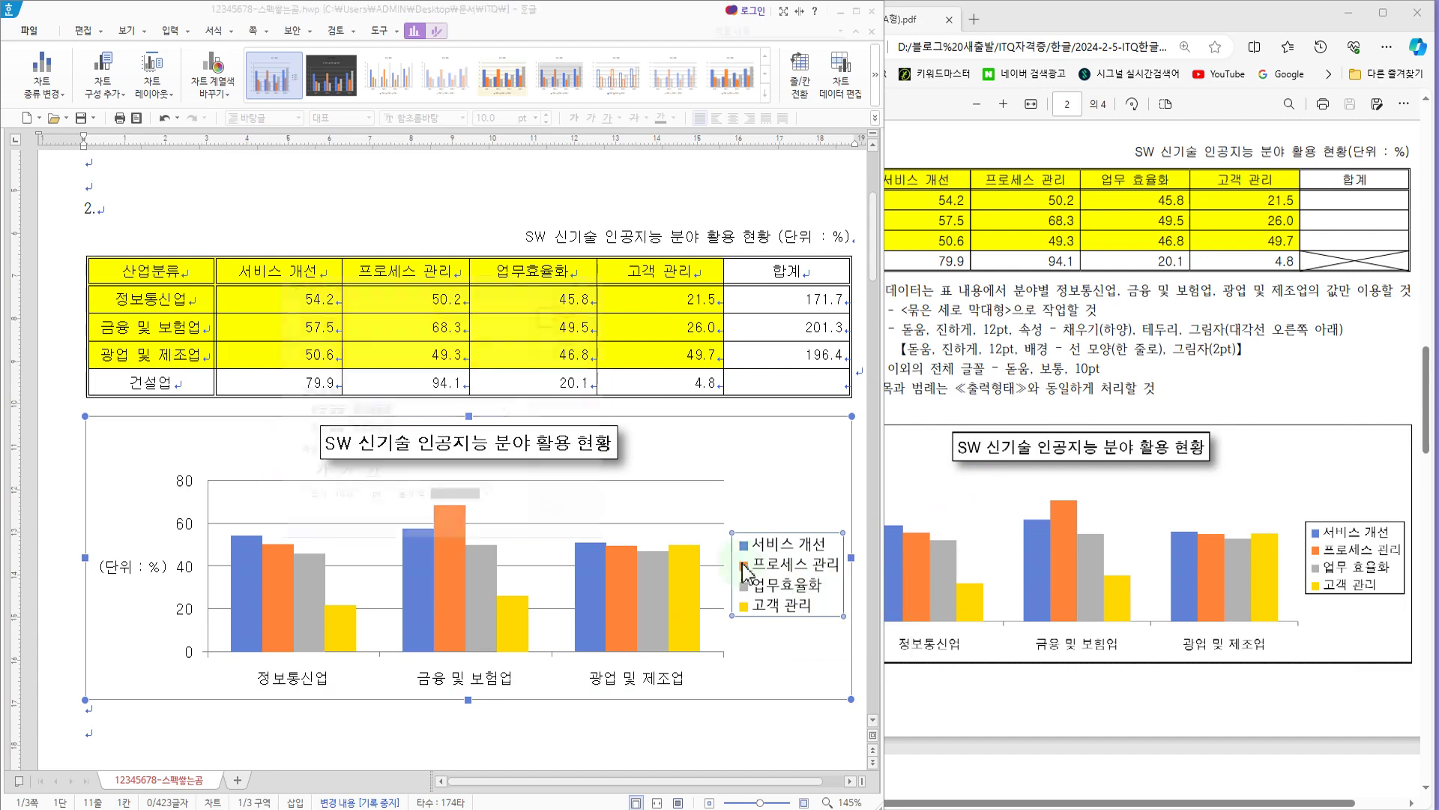
pyautogui.click(419, 408)
pyautogui.click(419, 408)
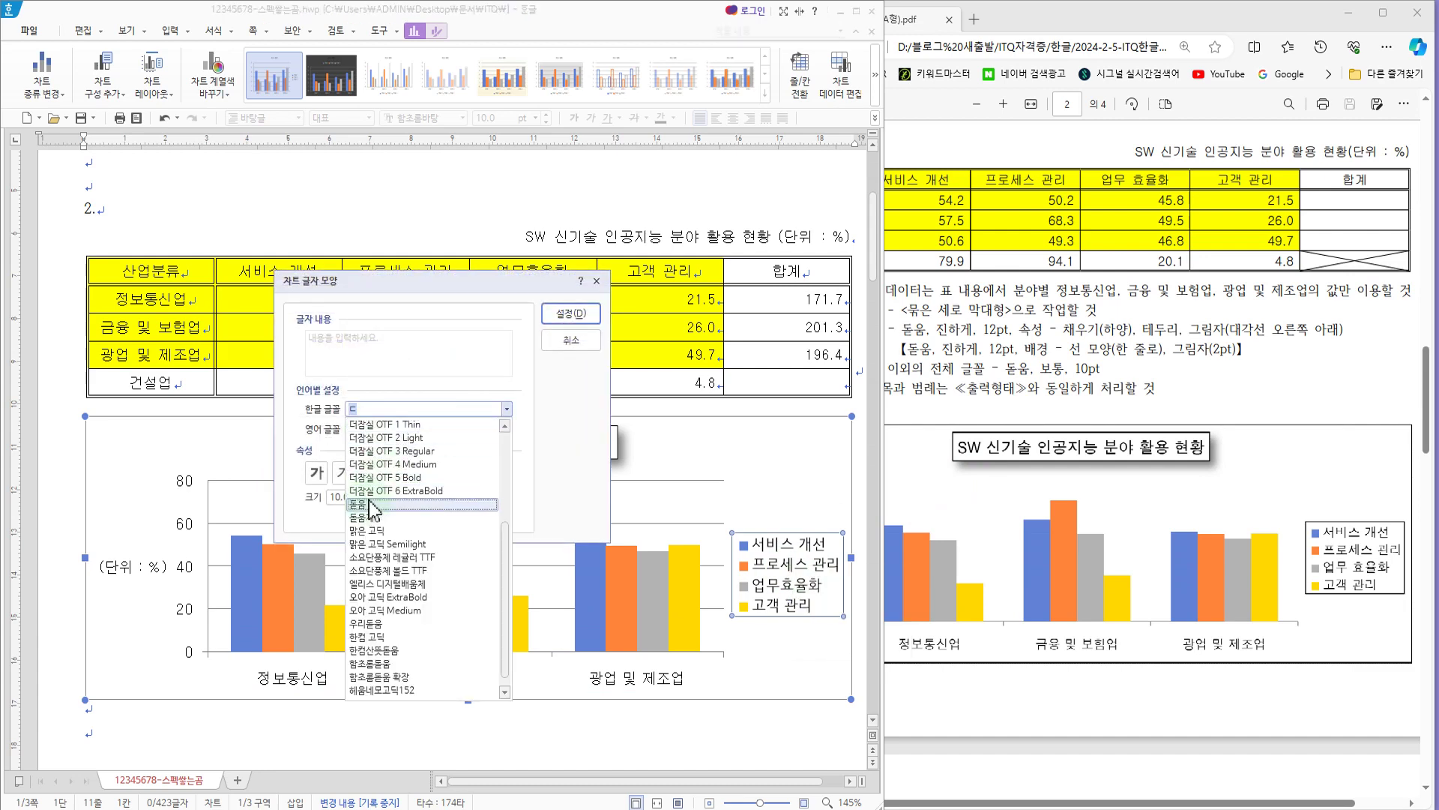
pyautogui.click(371, 506)
pyautogui.click(354, 429)
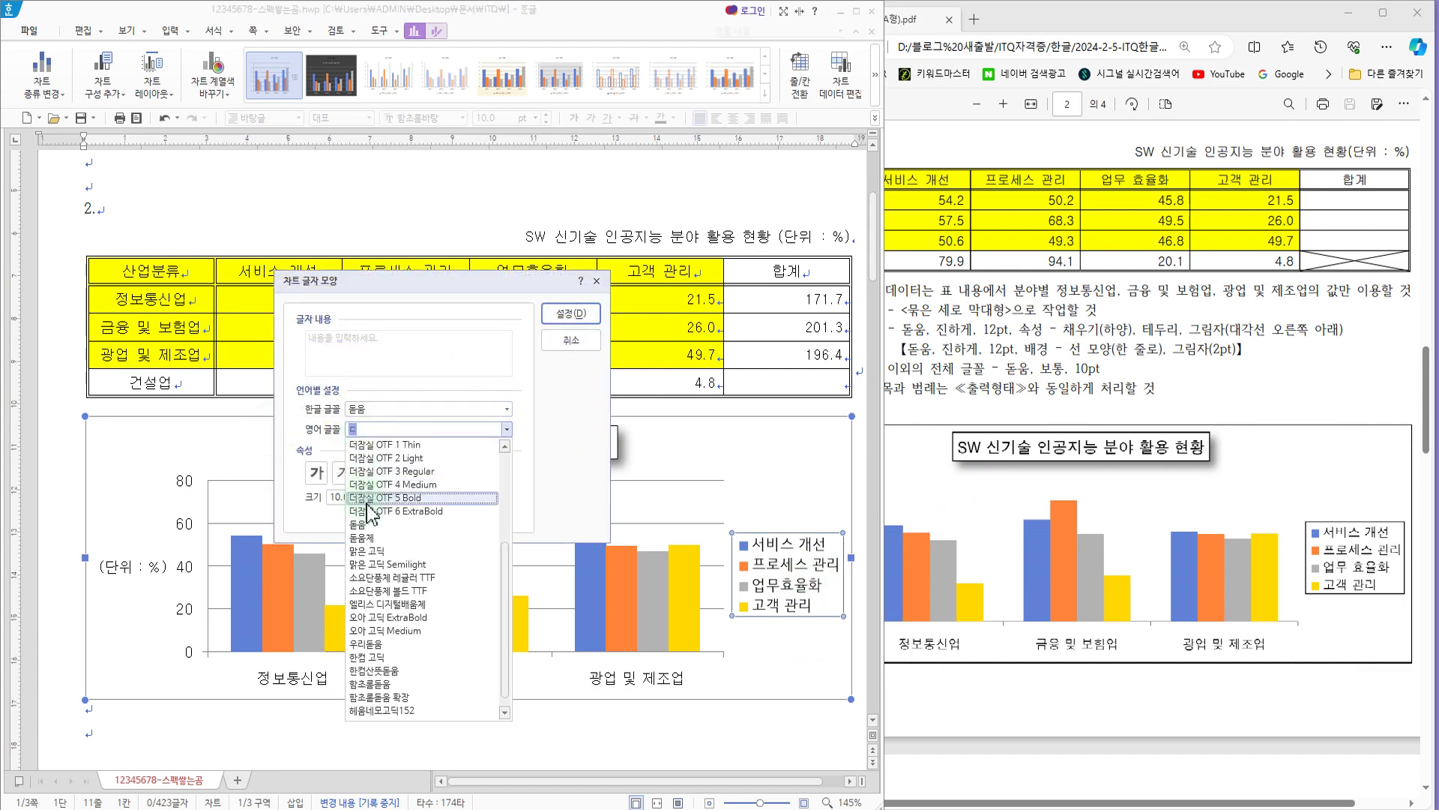
pyautogui.click(369, 527)
pyautogui.click(572, 313)
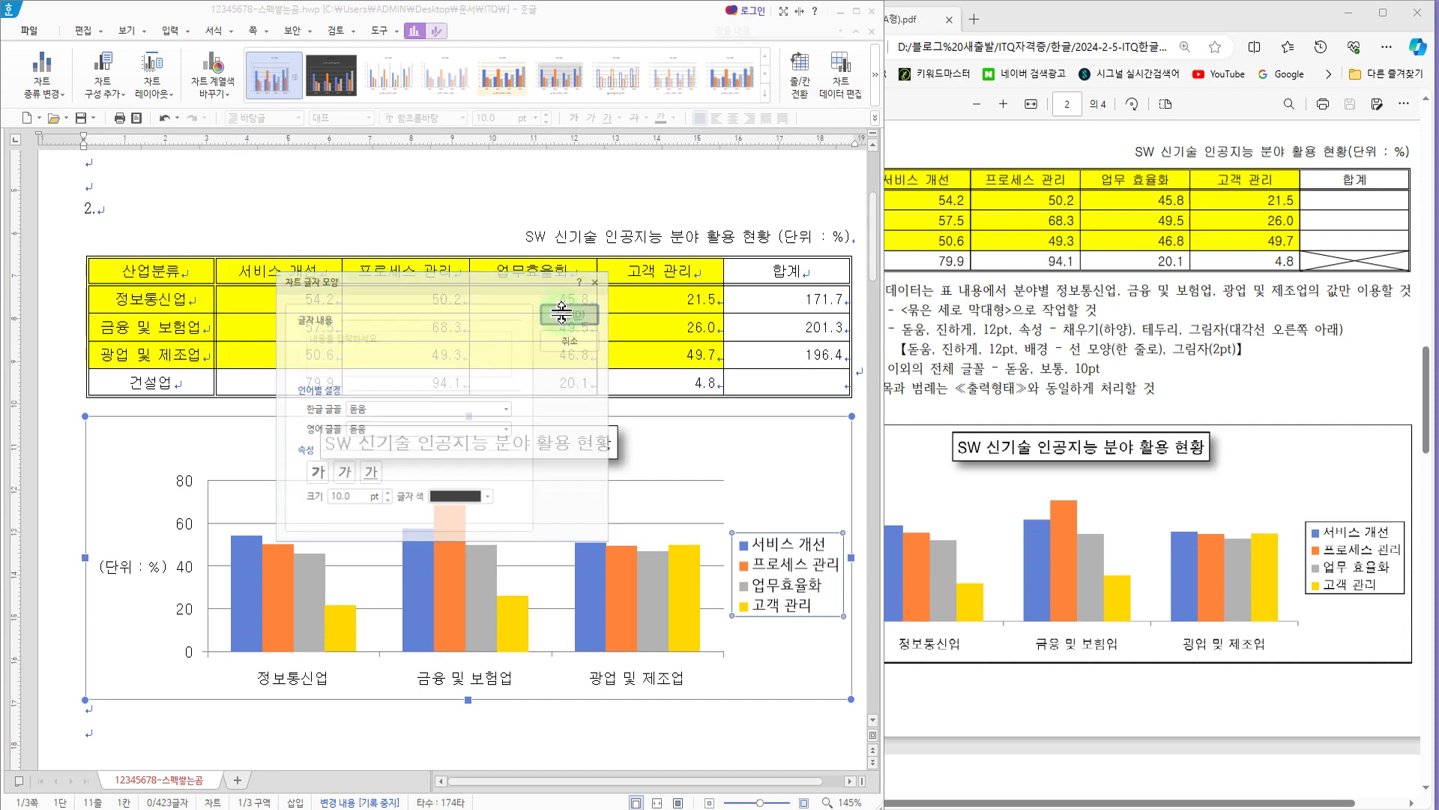
# Step: Compare the axis title and legend with the exam PDF's sample, and give the chart's legend a black outline
pyautogui.click(999, 339)
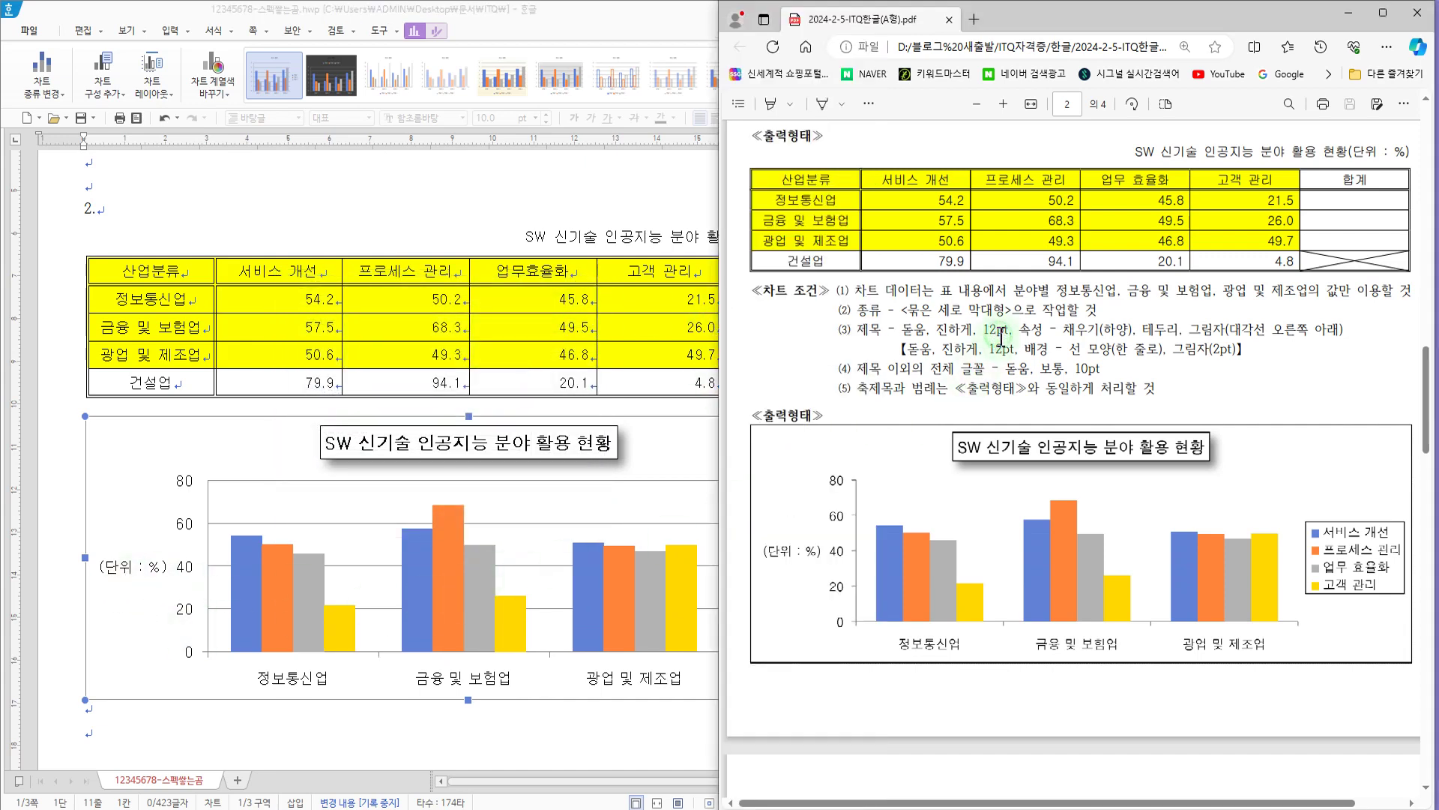
pyautogui.moveTo(822, 357)
pyautogui.mouseDown()
pyautogui.moveTo(907, 375)
pyautogui.moveTo(1123, 375)
pyautogui.mouseUp()
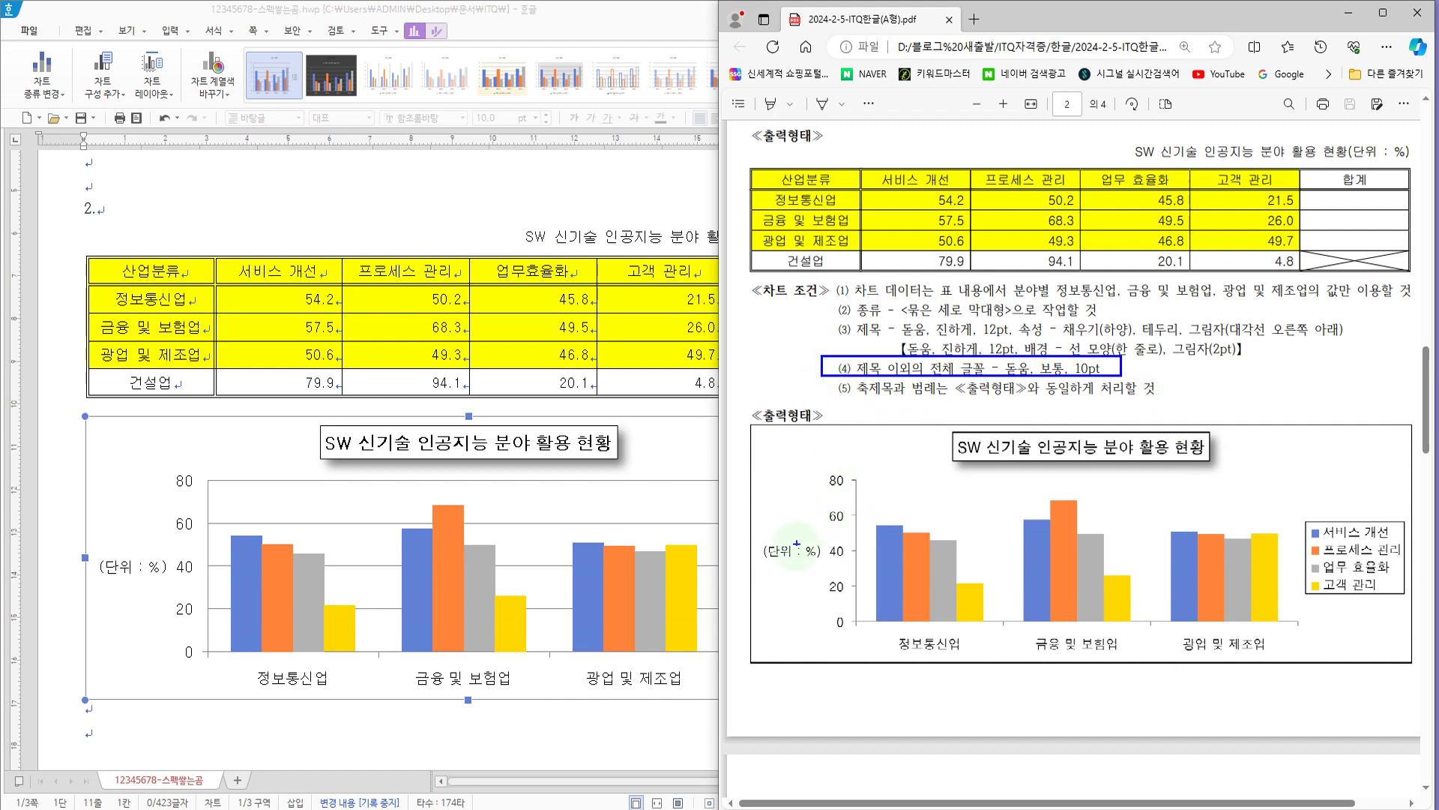
pyautogui.moveTo(746, 532); pyautogui.dragTo(830, 570)
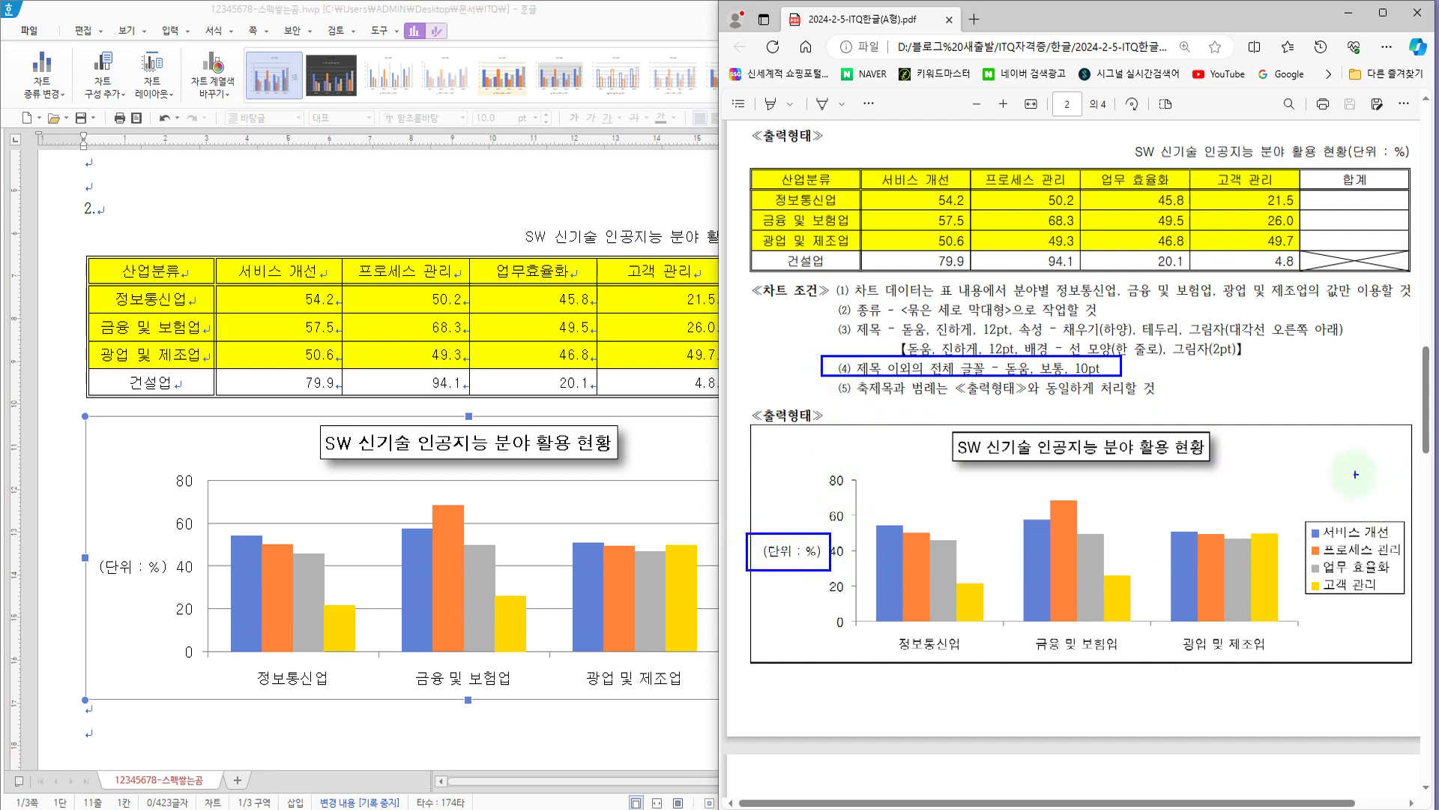
pyautogui.moveTo(1282, 496)
pyautogui.mouseDown()
pyautogui.moveTo(1401, 609)
pyautogui.moveTo(1425, 611)
pyautogui.mouseUp()
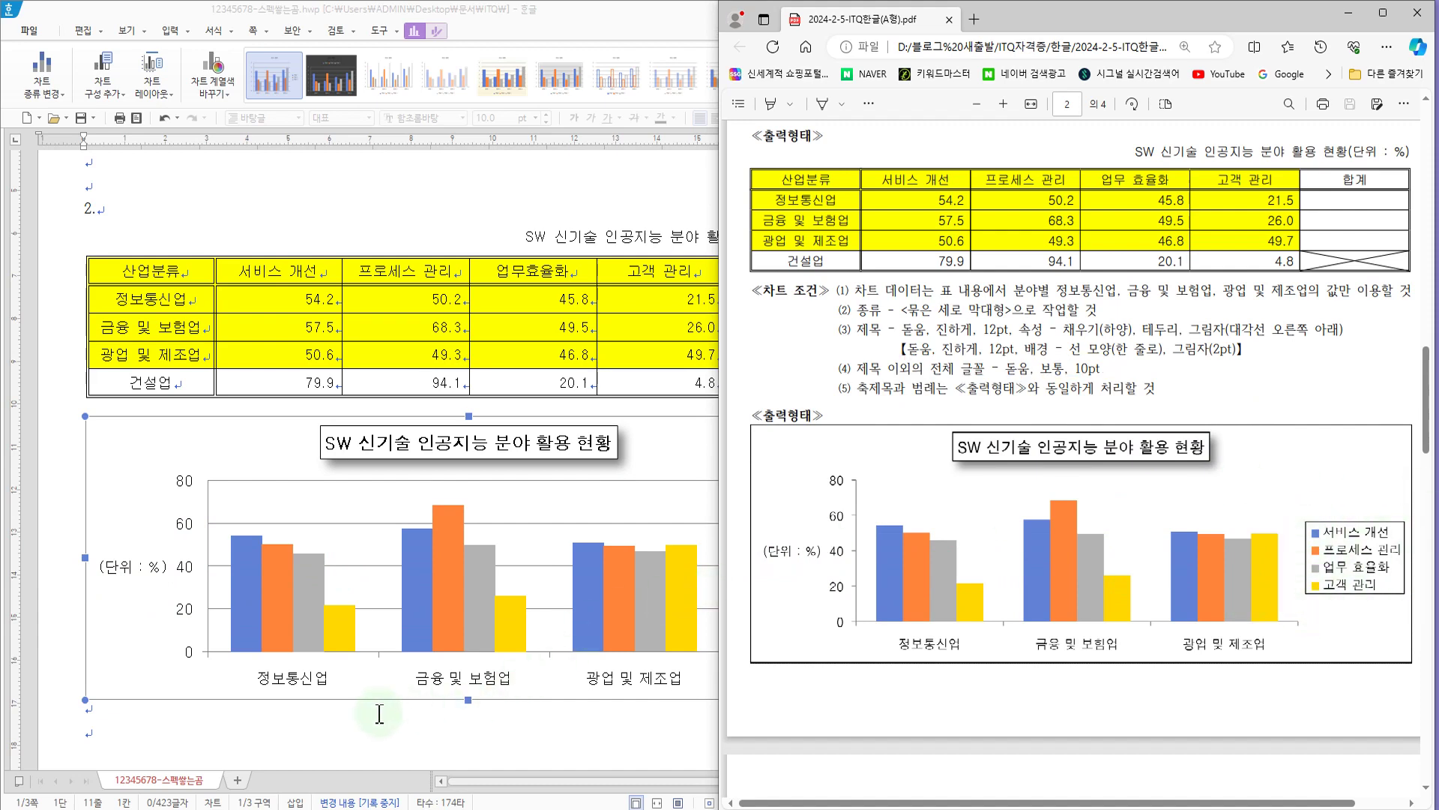
pyautogui.click(589, 559)
pyautogui.click(780, 585)
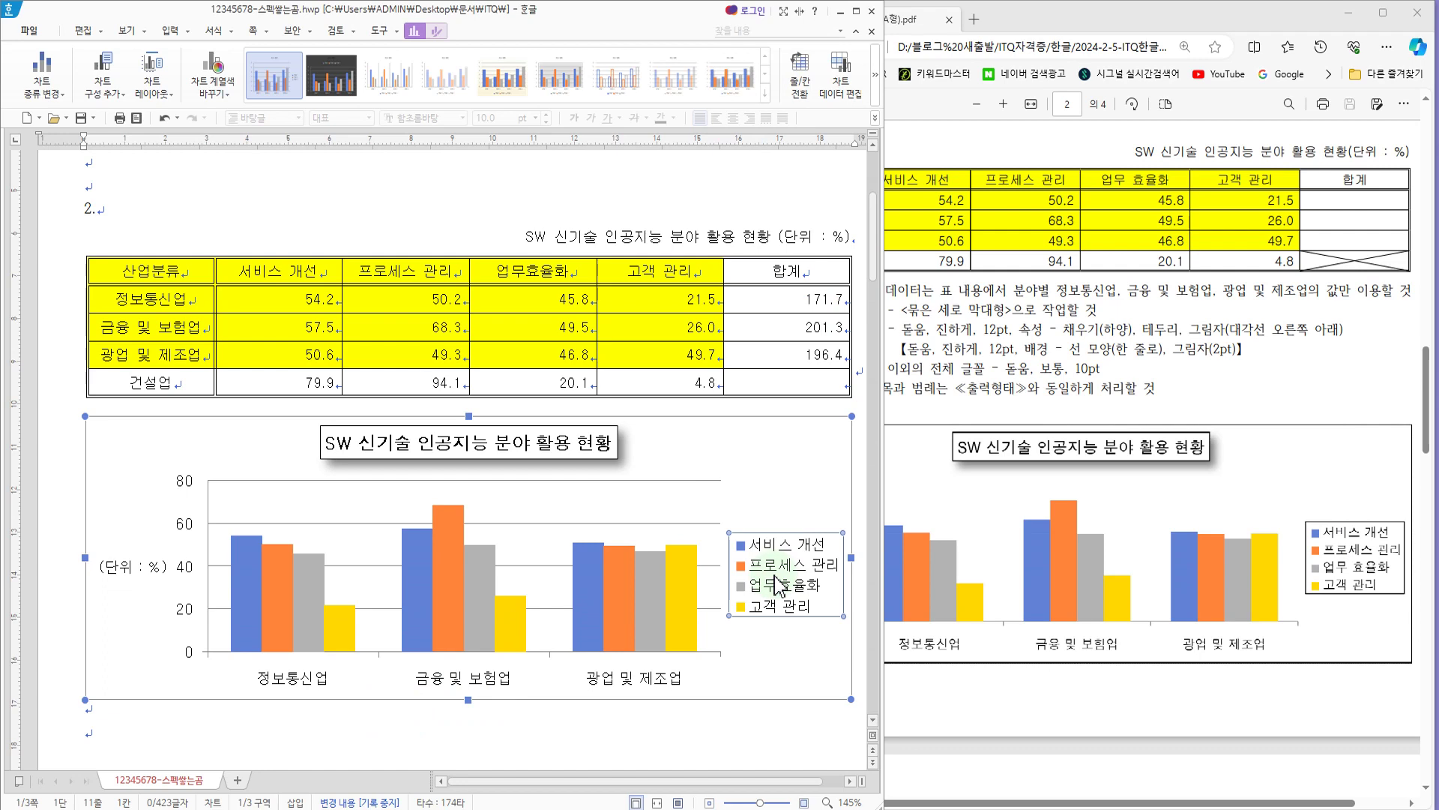
pyautogui.doubleClick(779, 584)
pyautogui.click(668, 201)
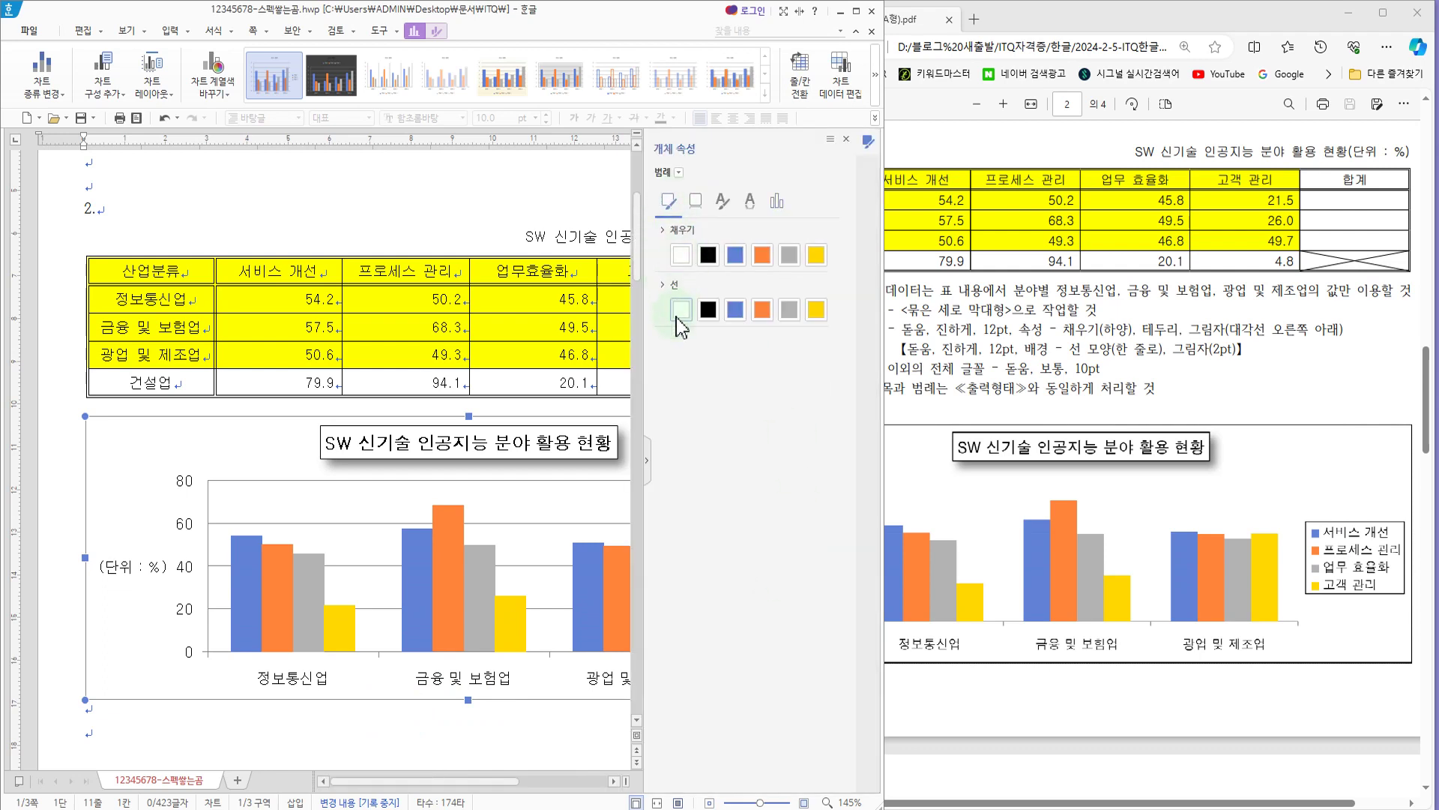
pyautogui.click(709, 312)
pyautogui.click(847, 139)
pyautogui.click(707, 542)
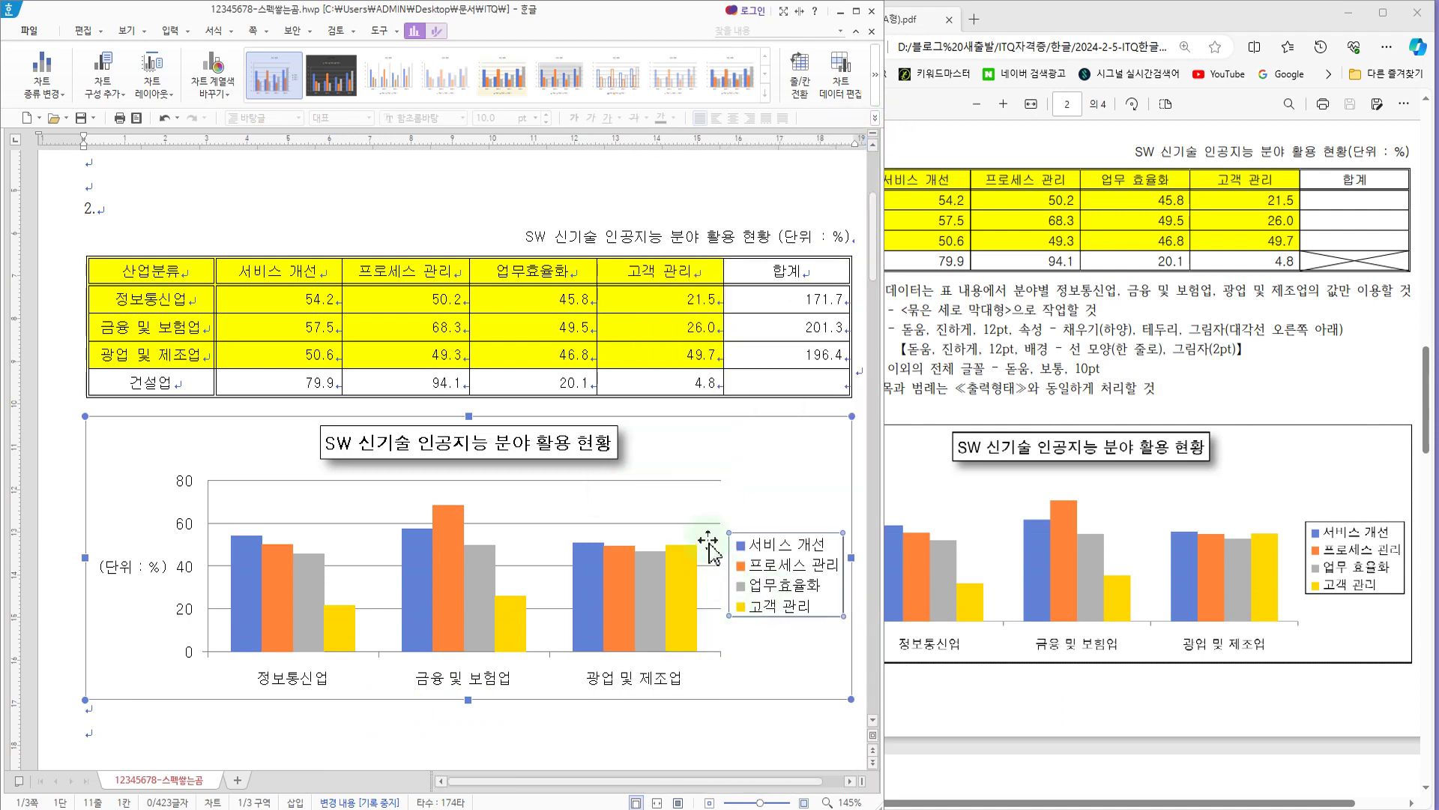
pyautogui.click(699, 537)
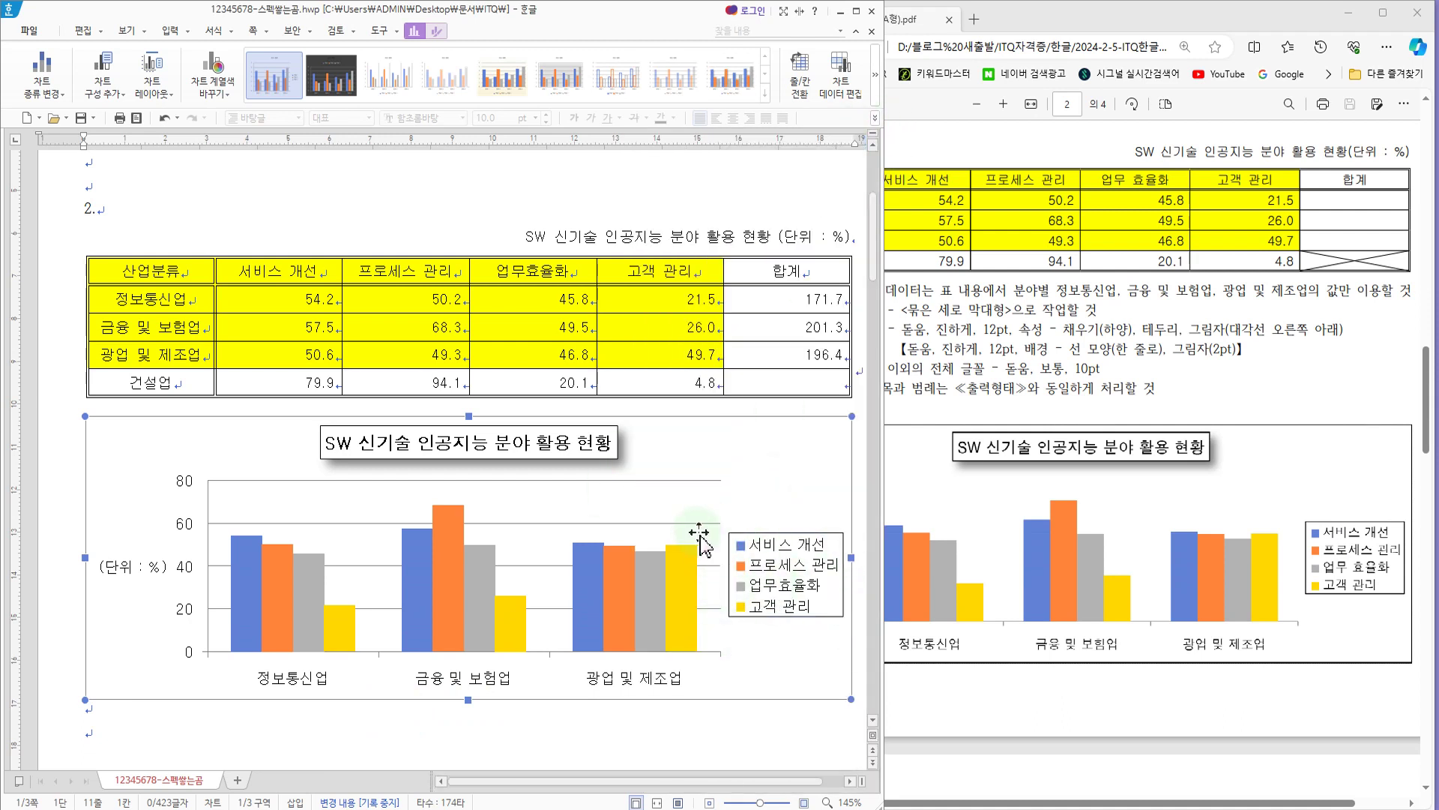
# Step: Check the exam PDF's condition on the axis title and legend, and delete the chart's horizontal gridlines
pyautogui.click(1074, 386)
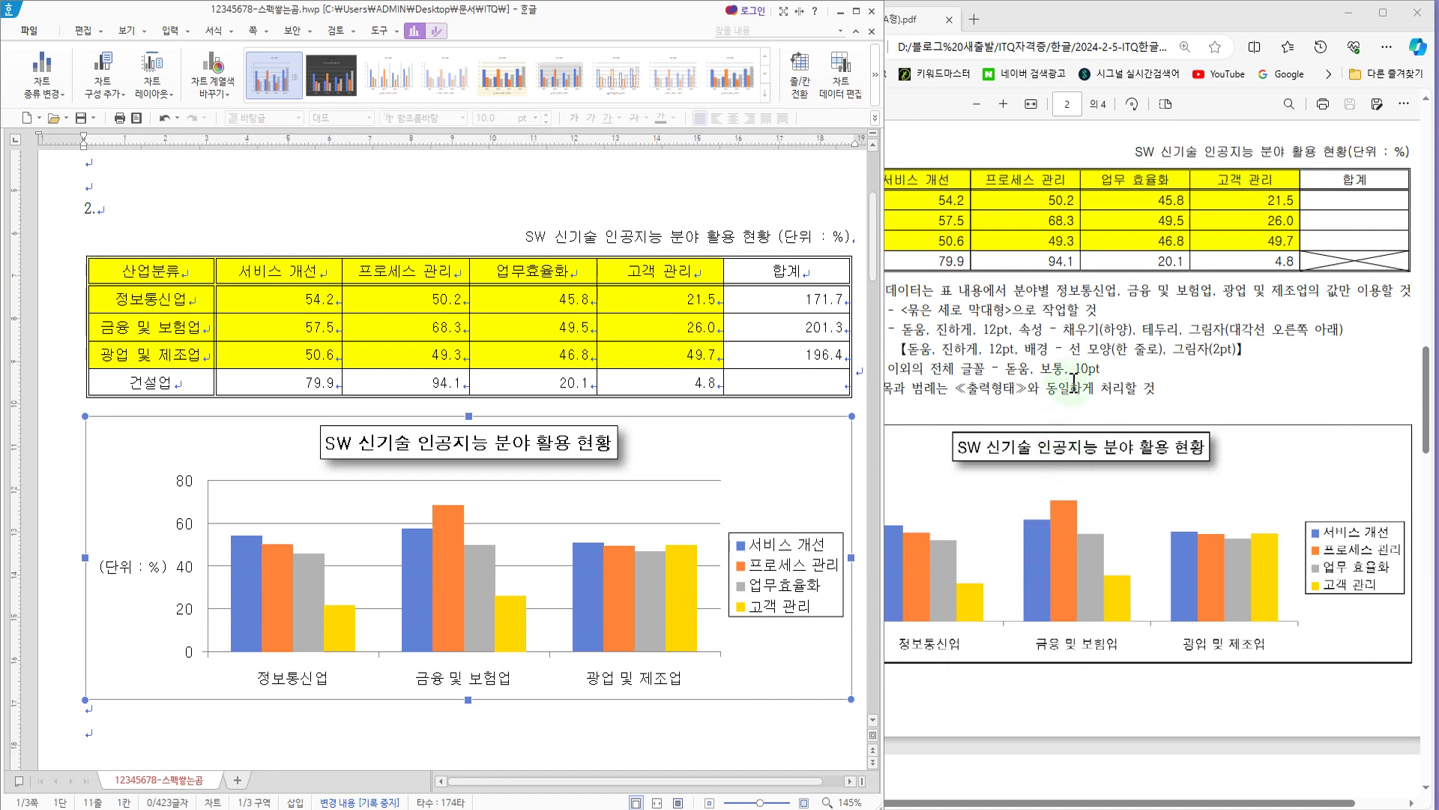
pyautogui.moveTo(955, 388); pyautogui.dragTo(1143, 389)
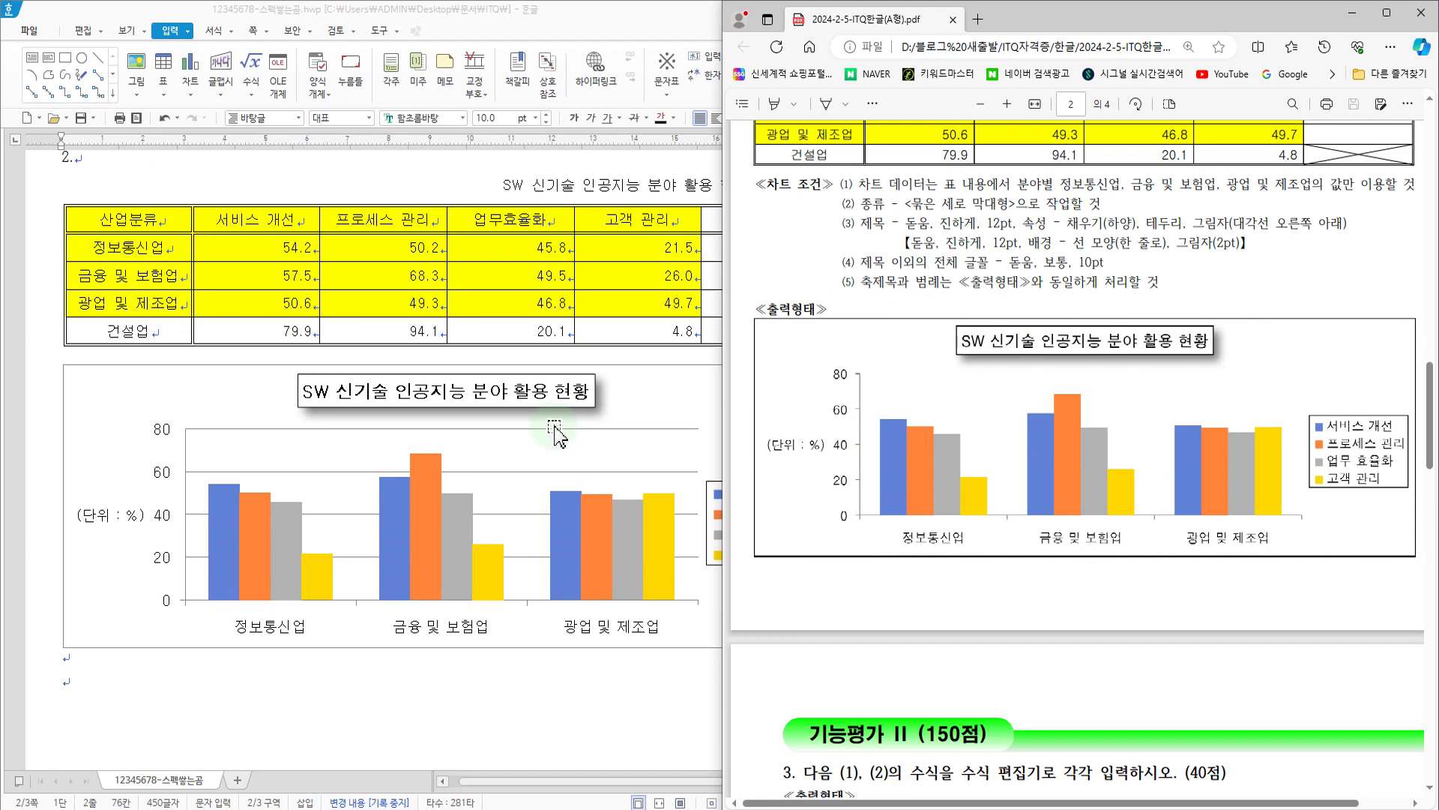
pyautogui.click(556, 433)
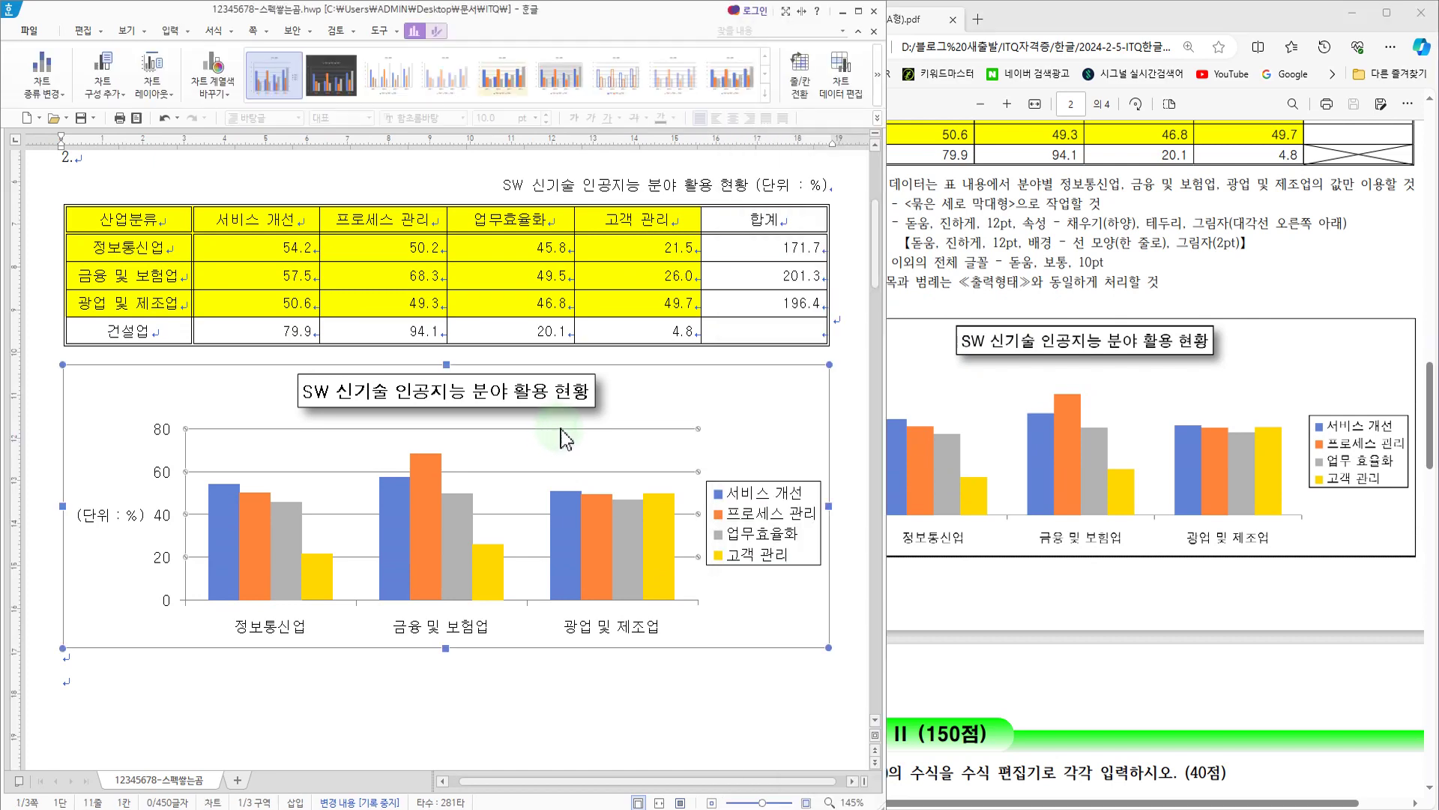
pyautogui.press('Delete')
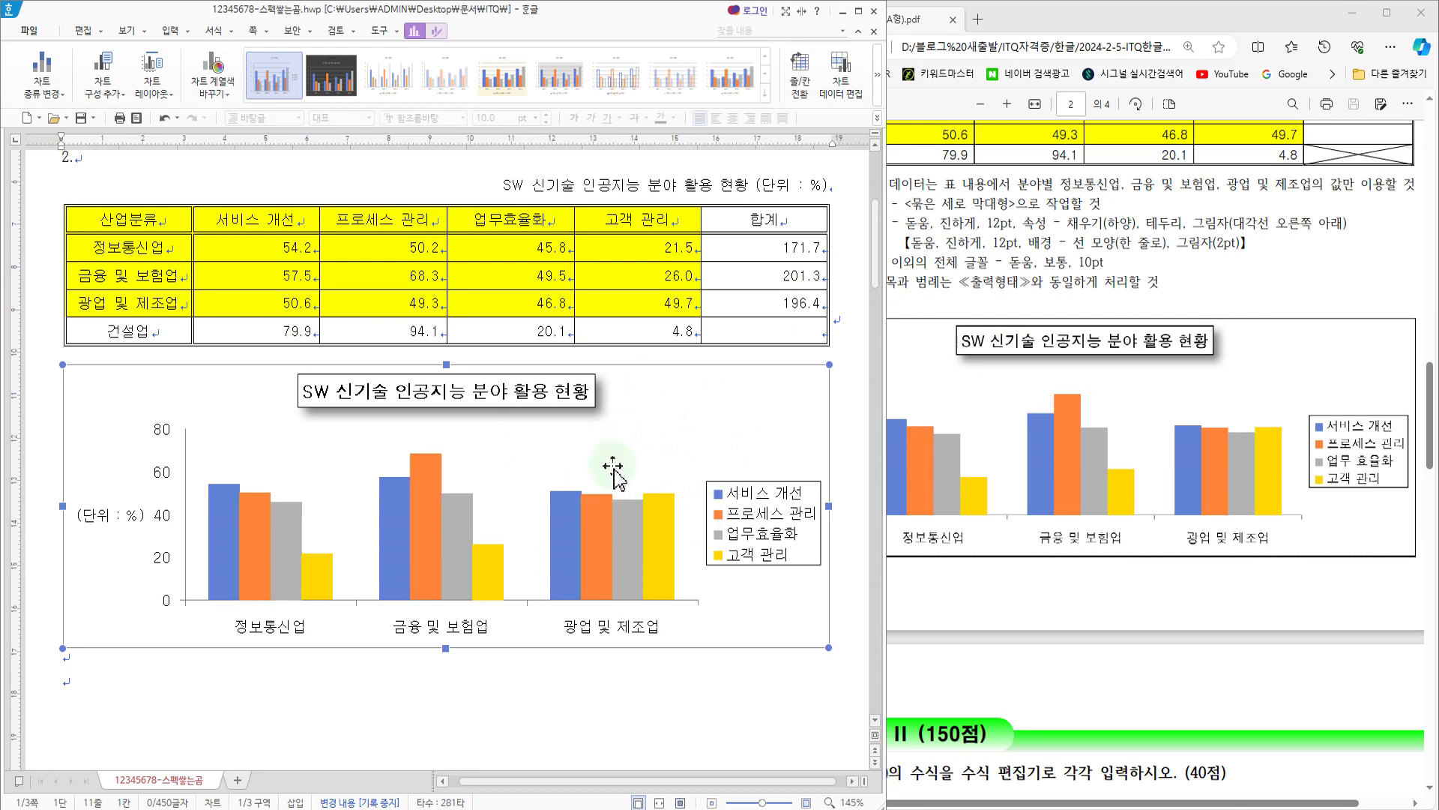
# Step: Review the chart against the exam PDF and place the text cursor on the last empty line below the chart
pyautogui.click(966, 373)
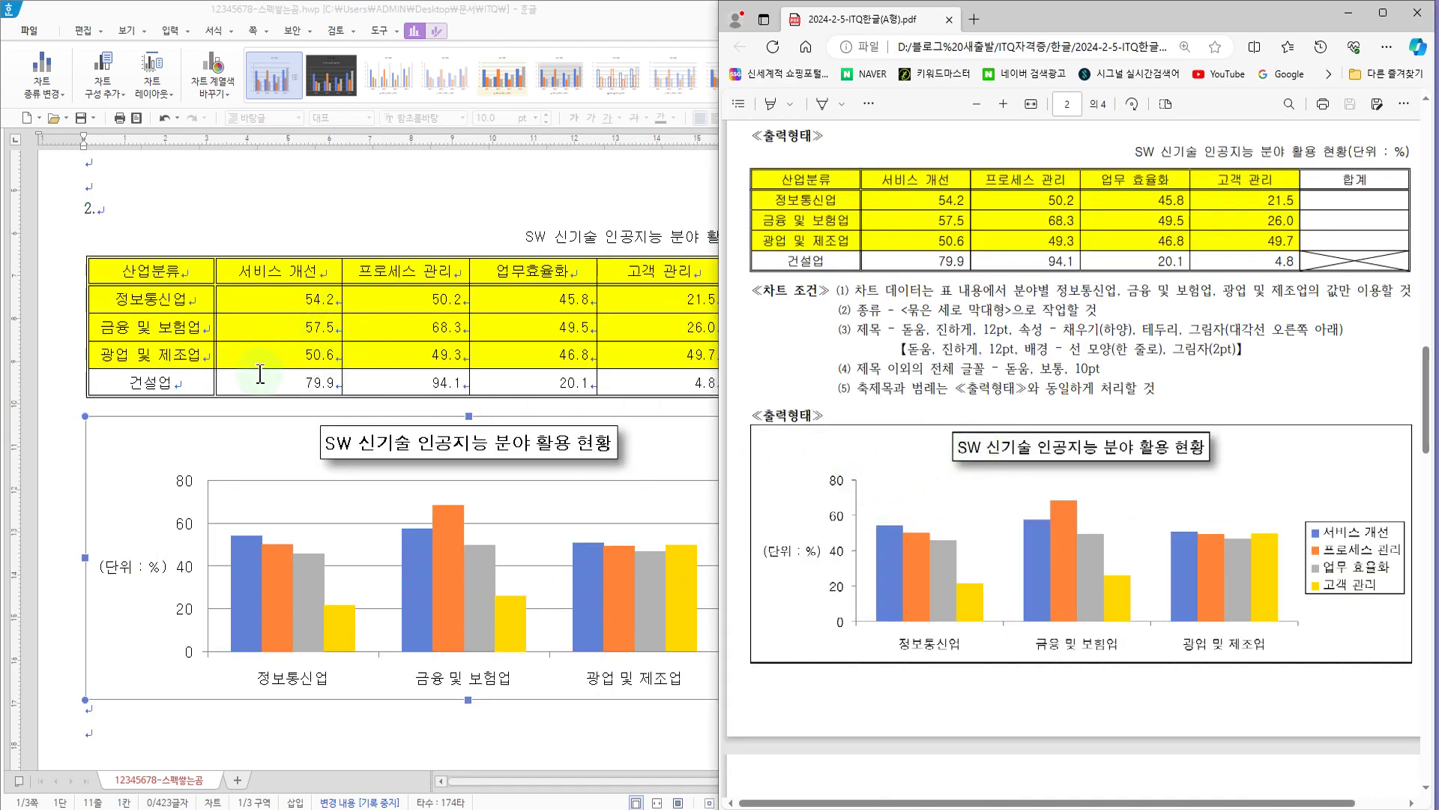
pyautogui.click(555, 727)
pyautogui.click(555, 727)
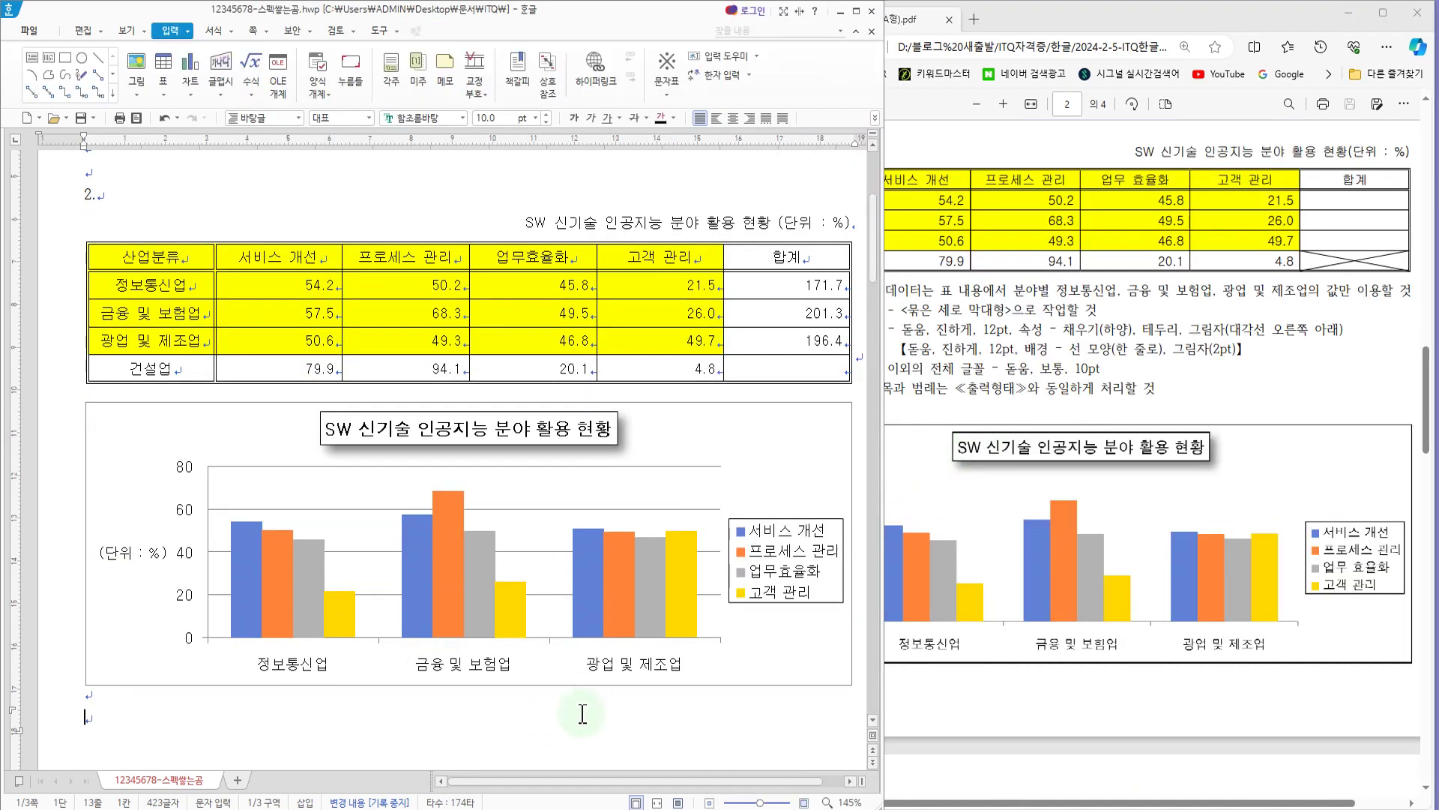